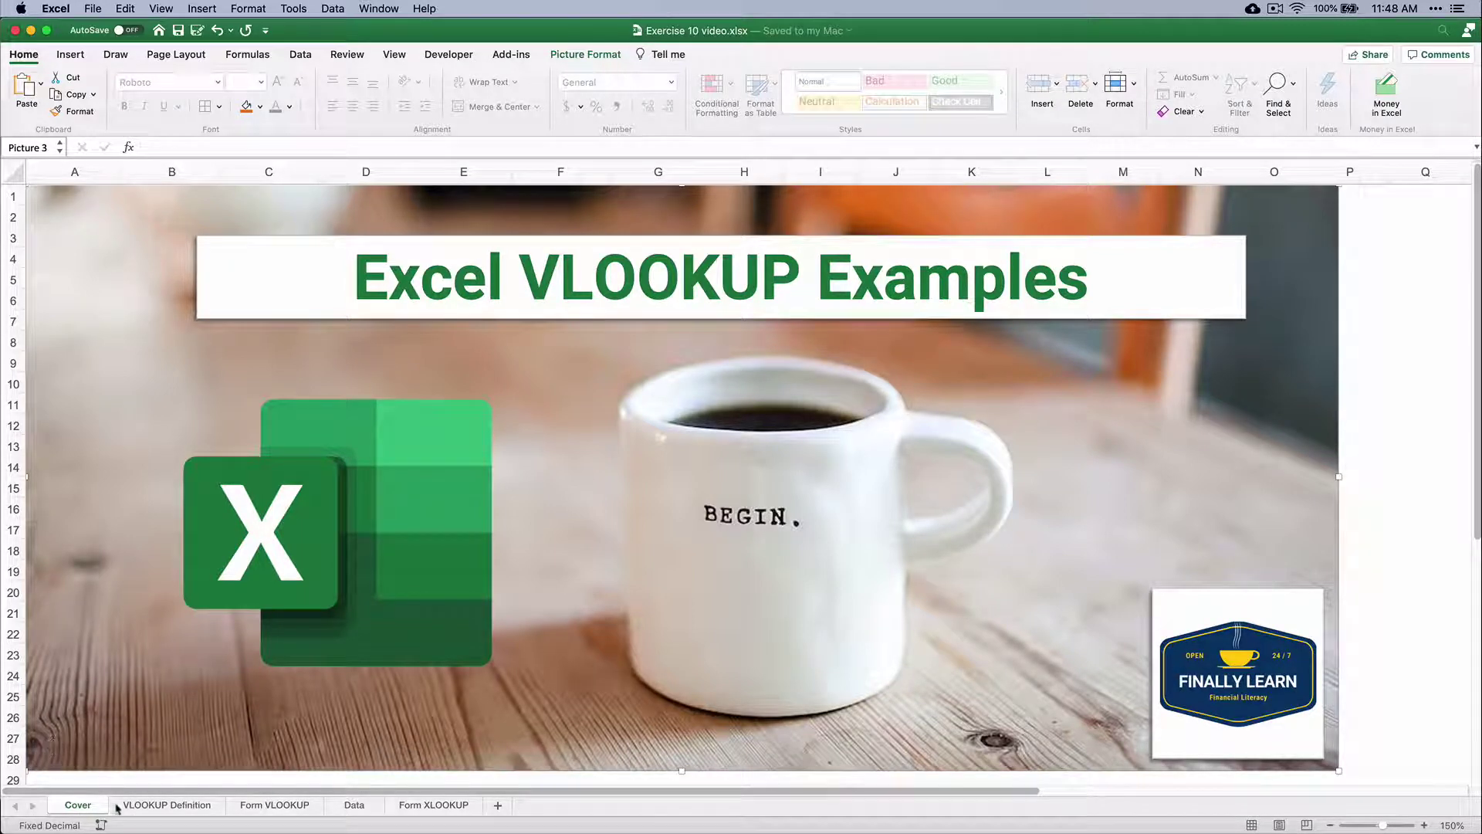
On the VLOOKUP Definition sheet, examine the example table and its numbered Item, Name, Price and Color columns.
left_click(142, 805)
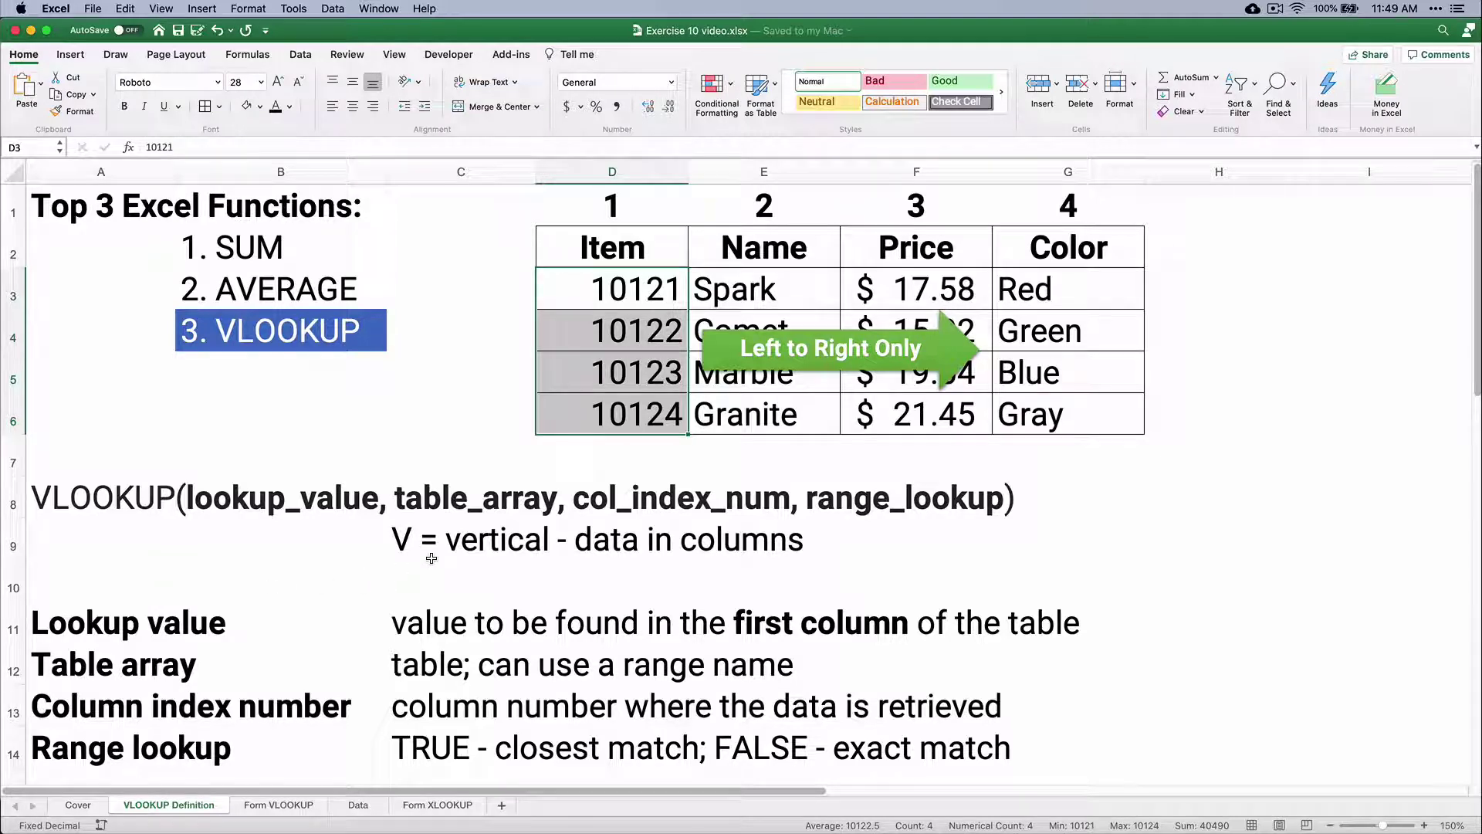
left_click_drag(628, 247, 1061, 421)
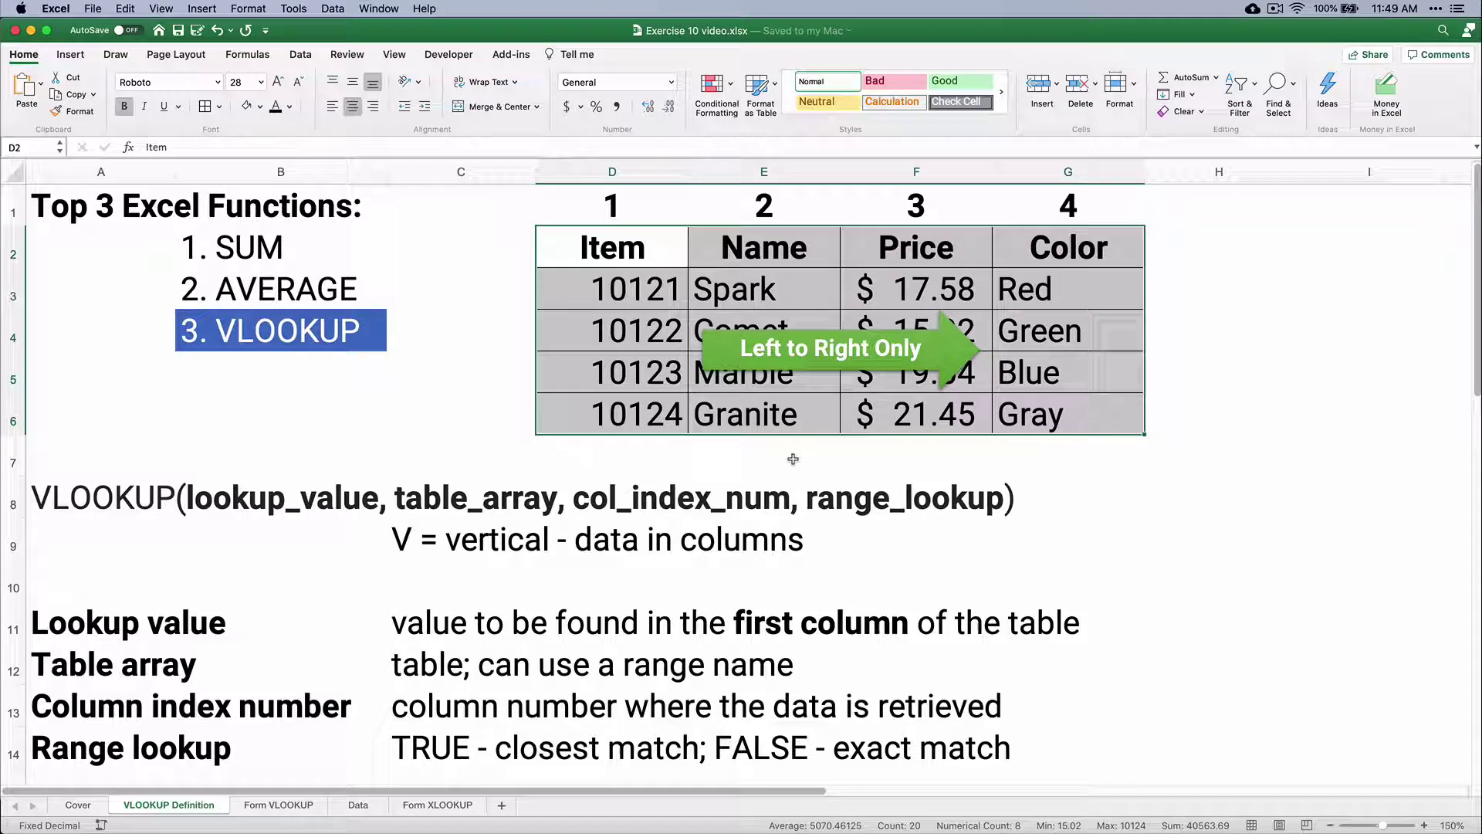
left_click_drag(600, 278, 611, 397)
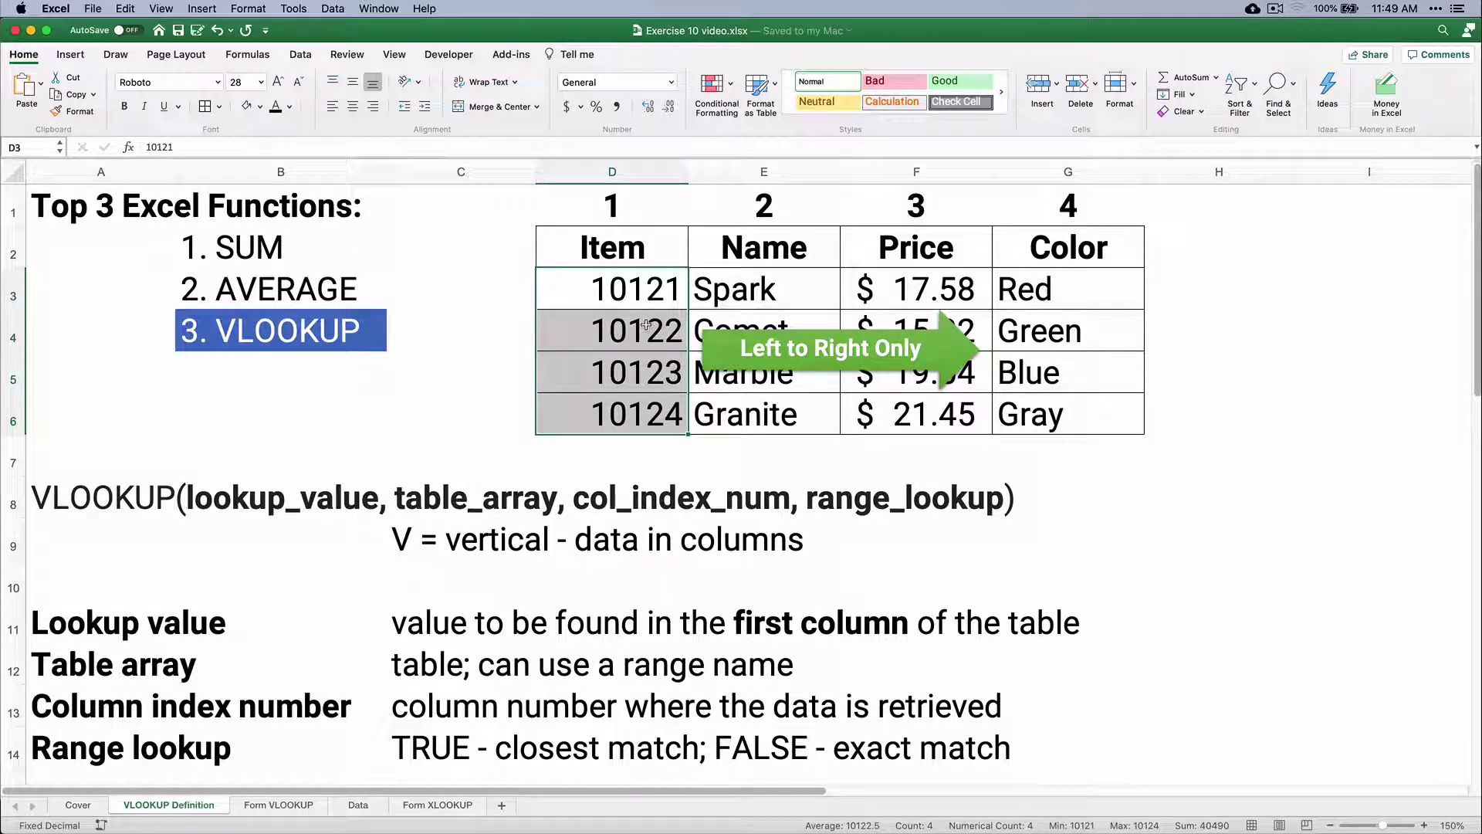
left_click(616, 405)
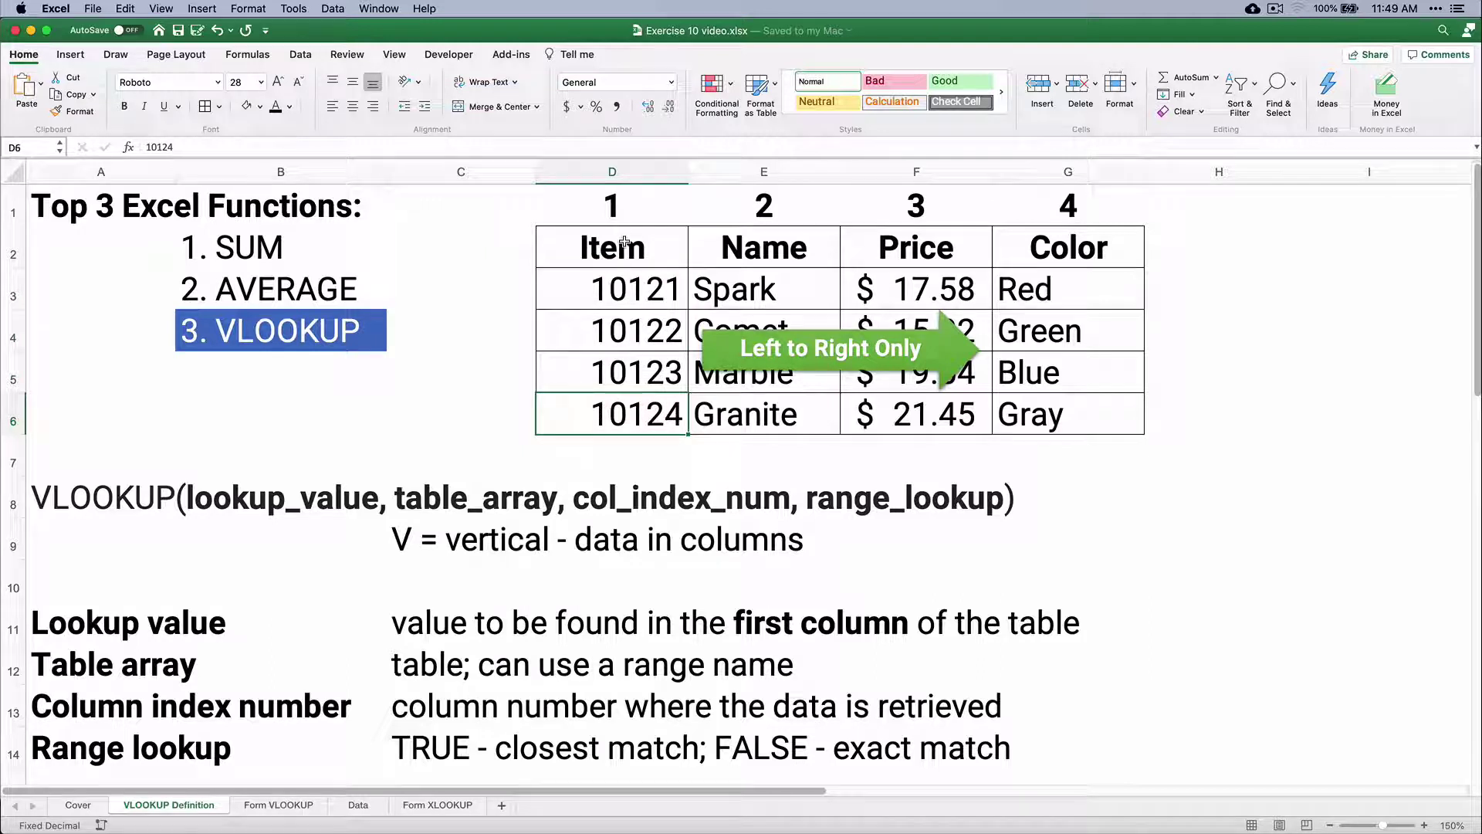
left_click(739, 422)
left_click(910, 417)
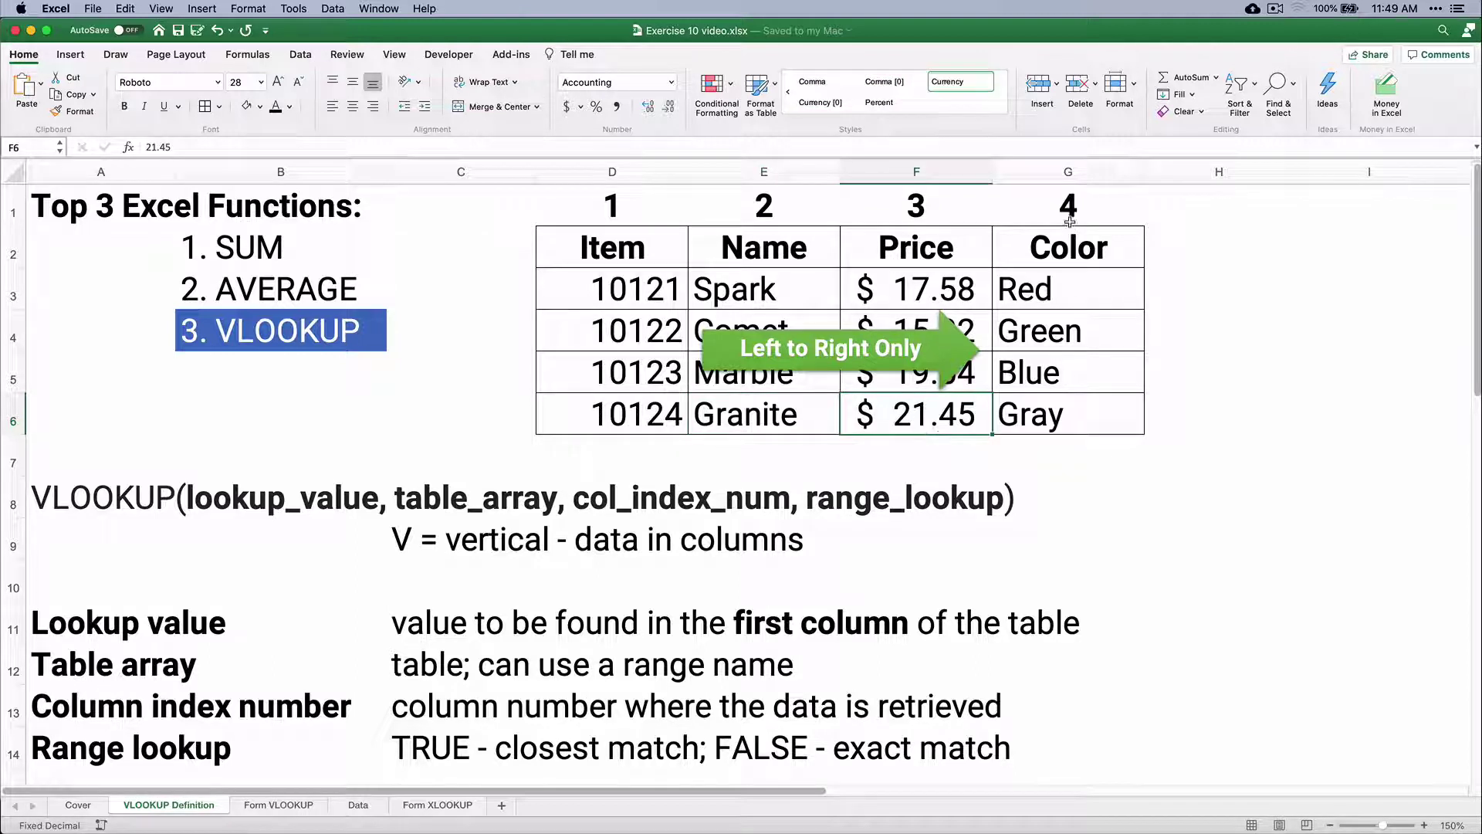
left_click(1048, 420)
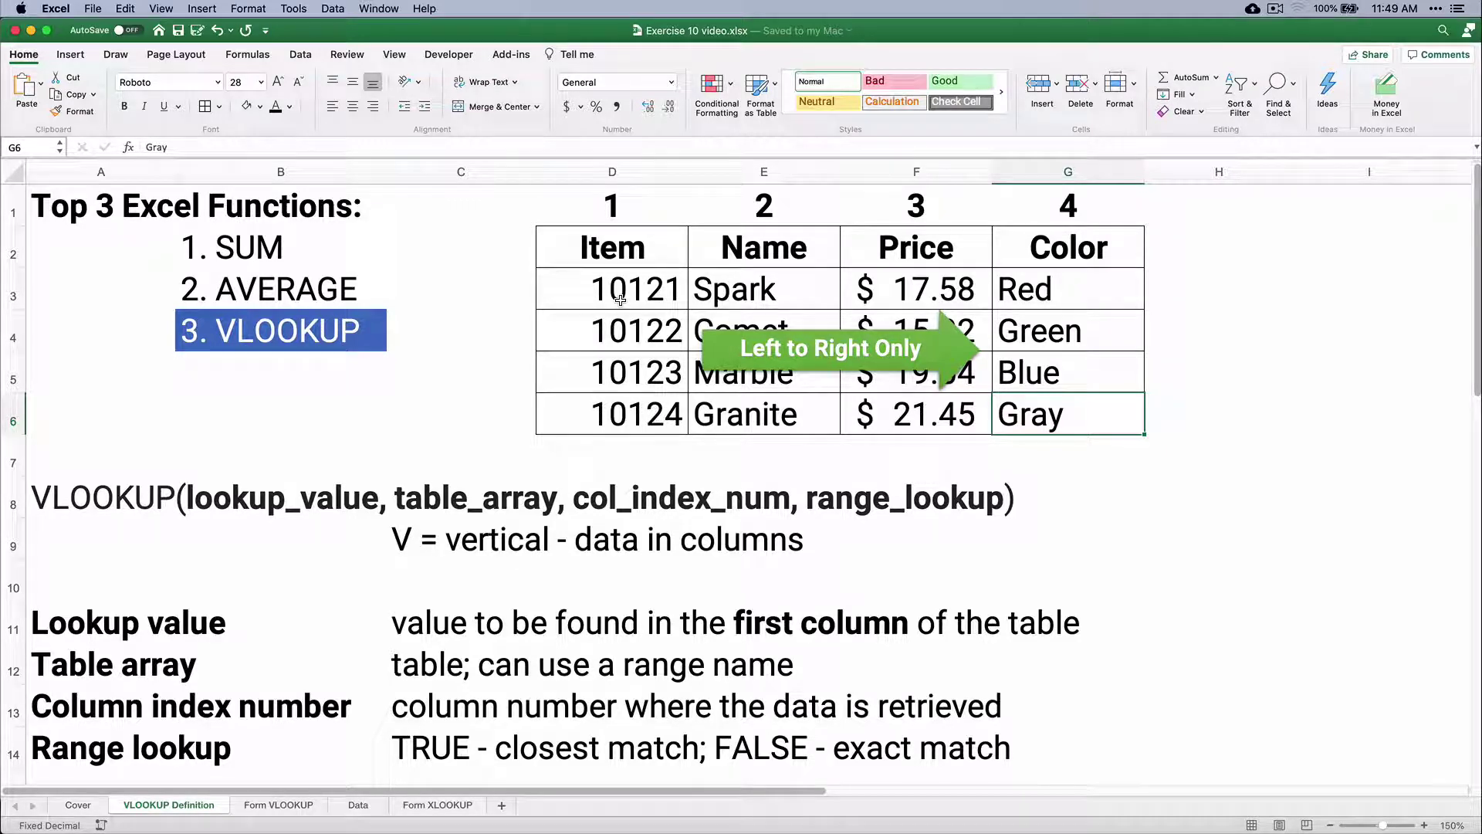
Examine how the Item column serves as lookup value for the columns beside it, and read the argument definitions and related functions.
left_click_drag(624, 290, 634, 410)
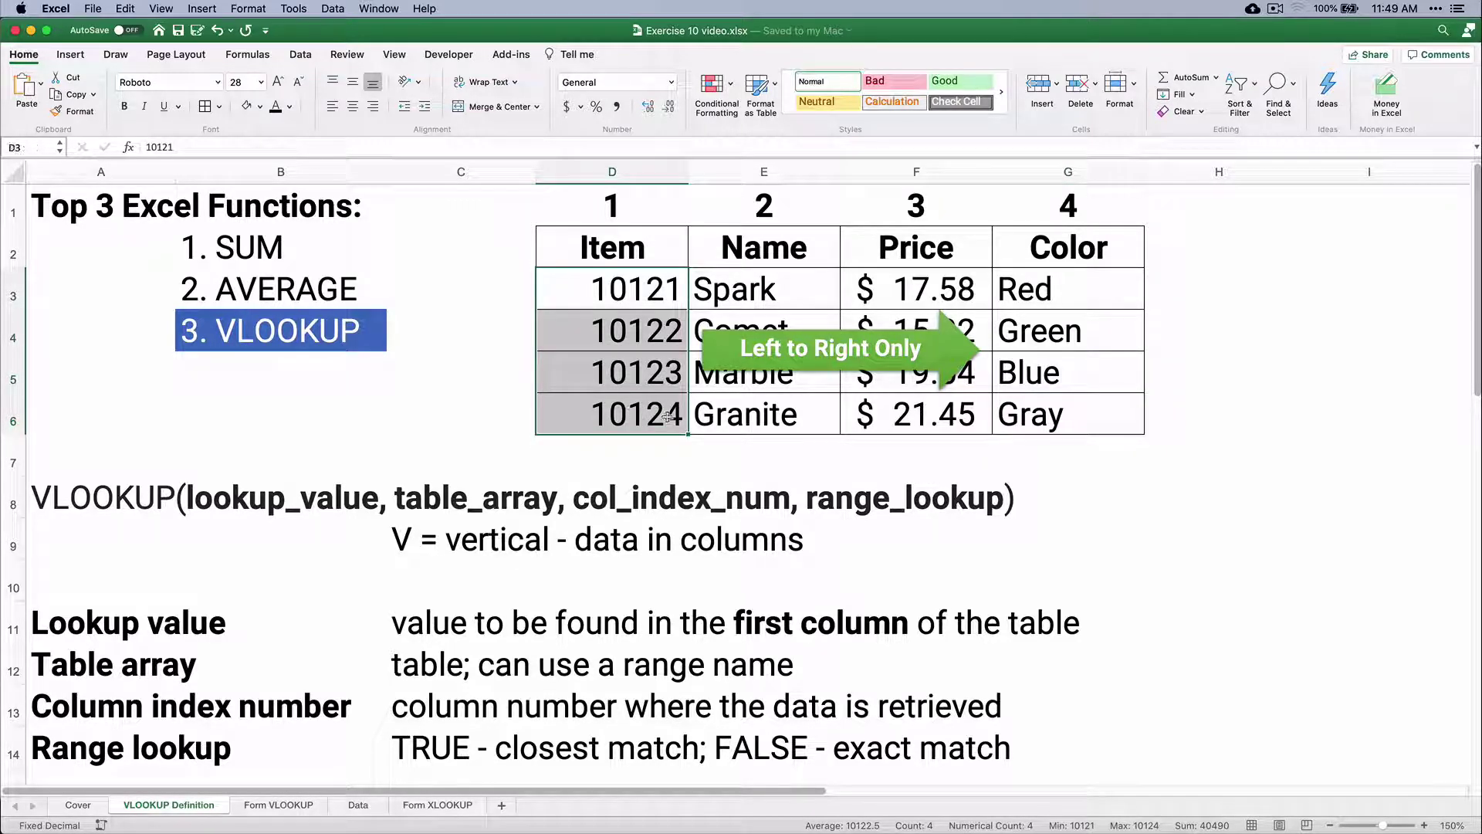
left_click(711, 414)
left_click(884, 412)
left_click(1043, 407)
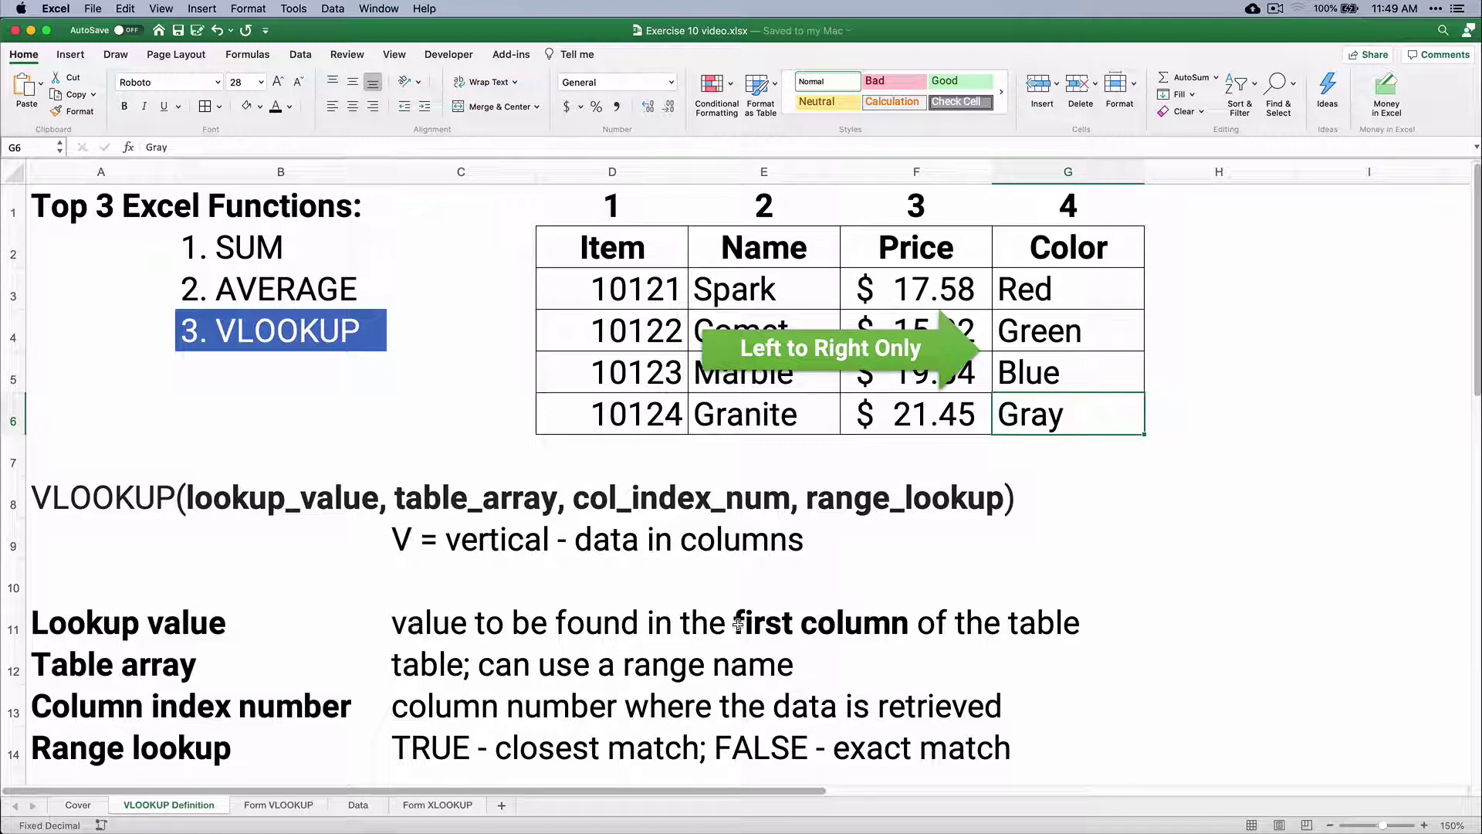
left_click_drag(633, 291, 627, 407)
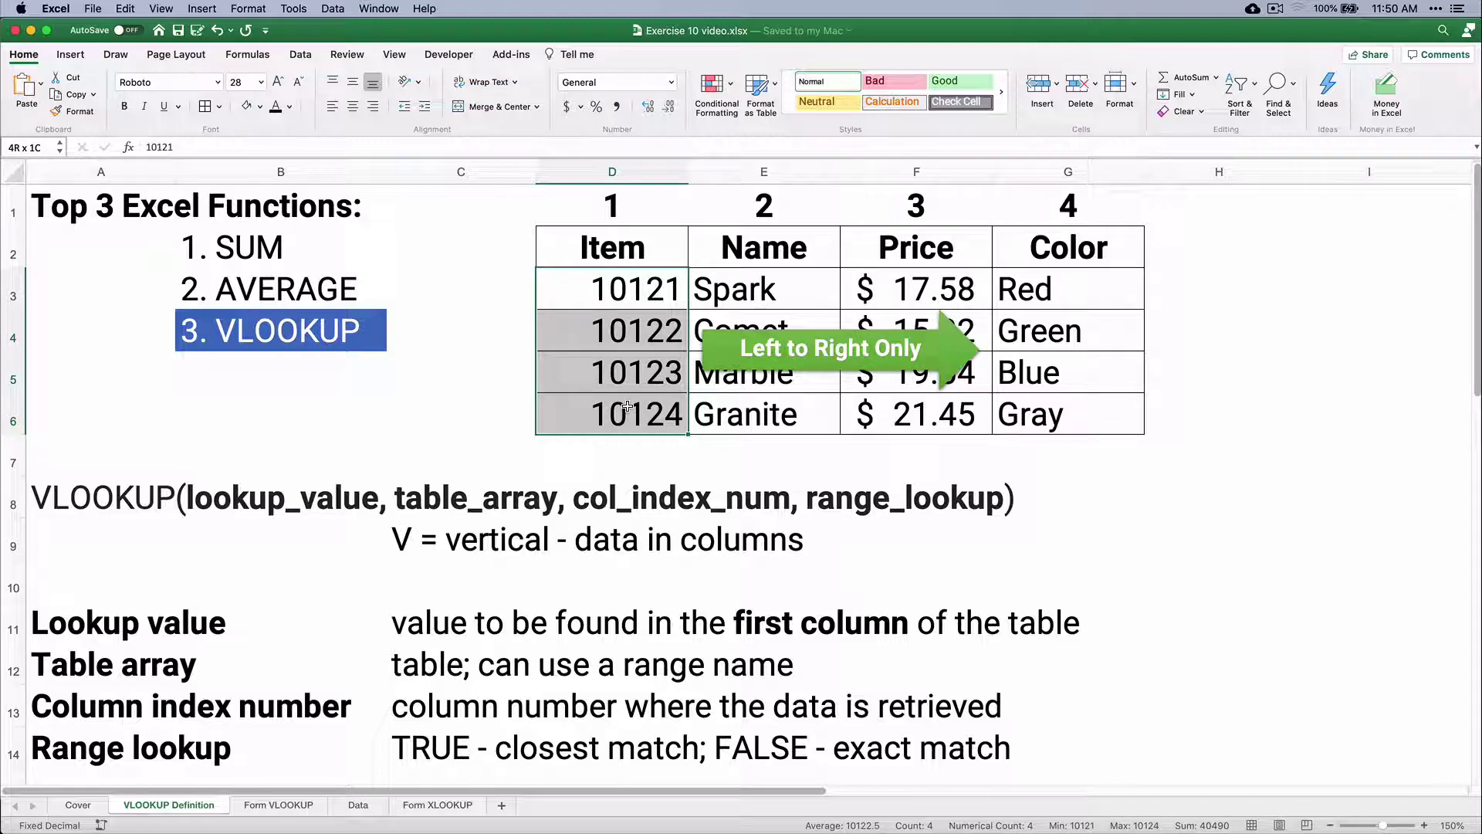
left_click_drag(627, 407, 627, 407)
left_click_drag(597, 293, 1038, 403)
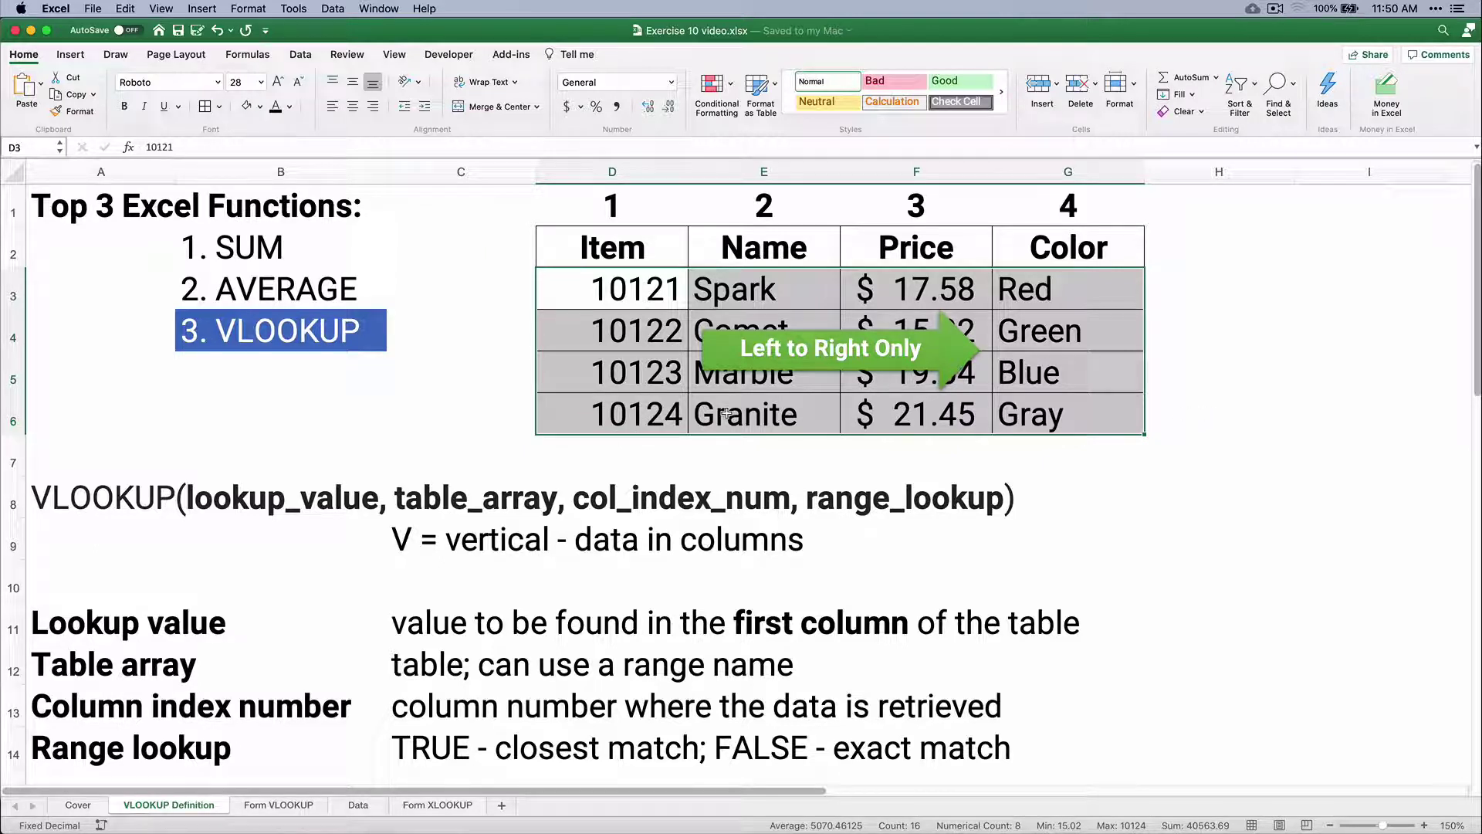
left_click_drag(648, 276, 646, 409)
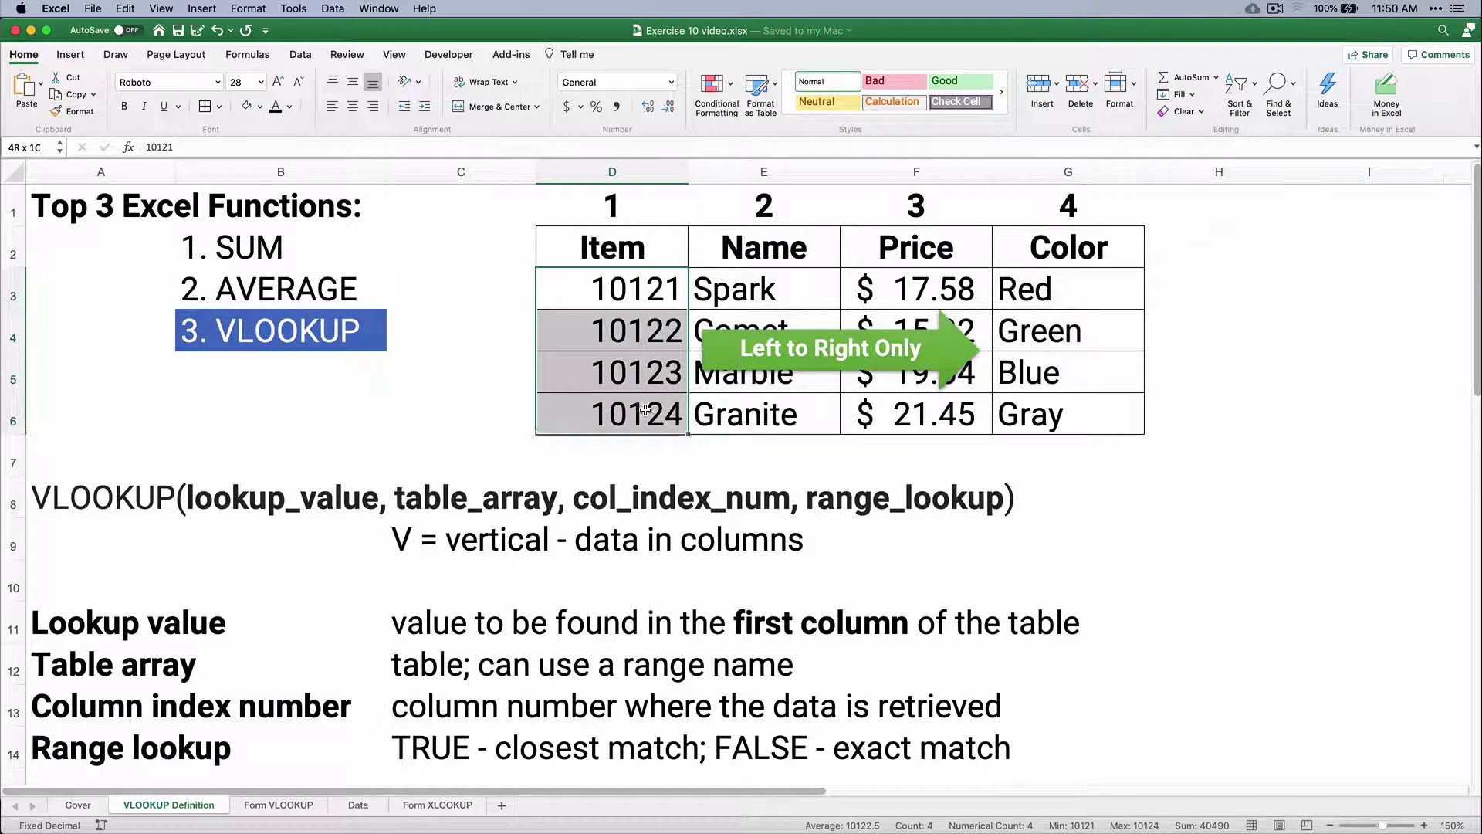
left_click_drag(1026, 289, 1043, 399)
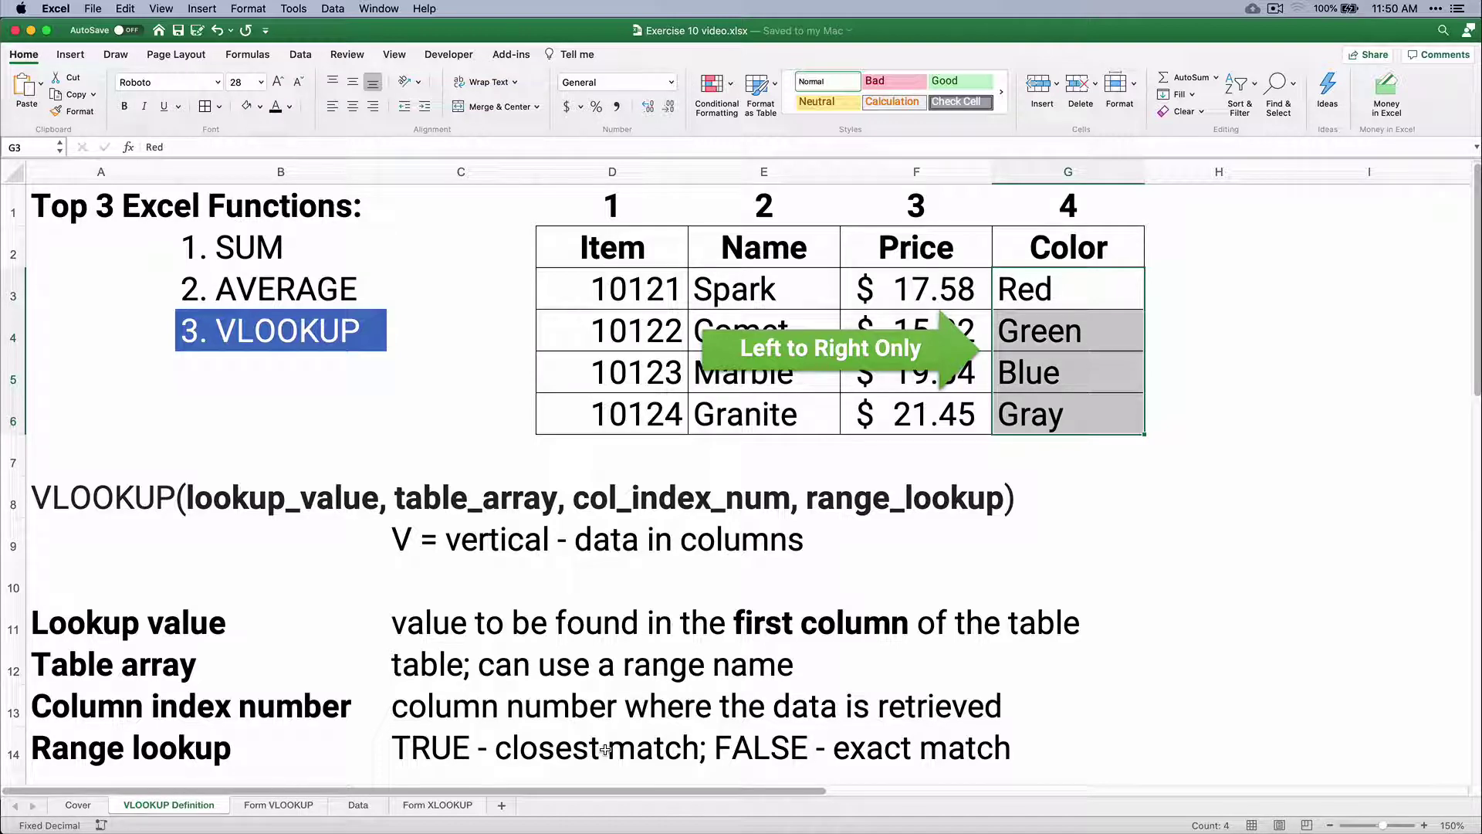
scroll(301, 714, "down", 5)
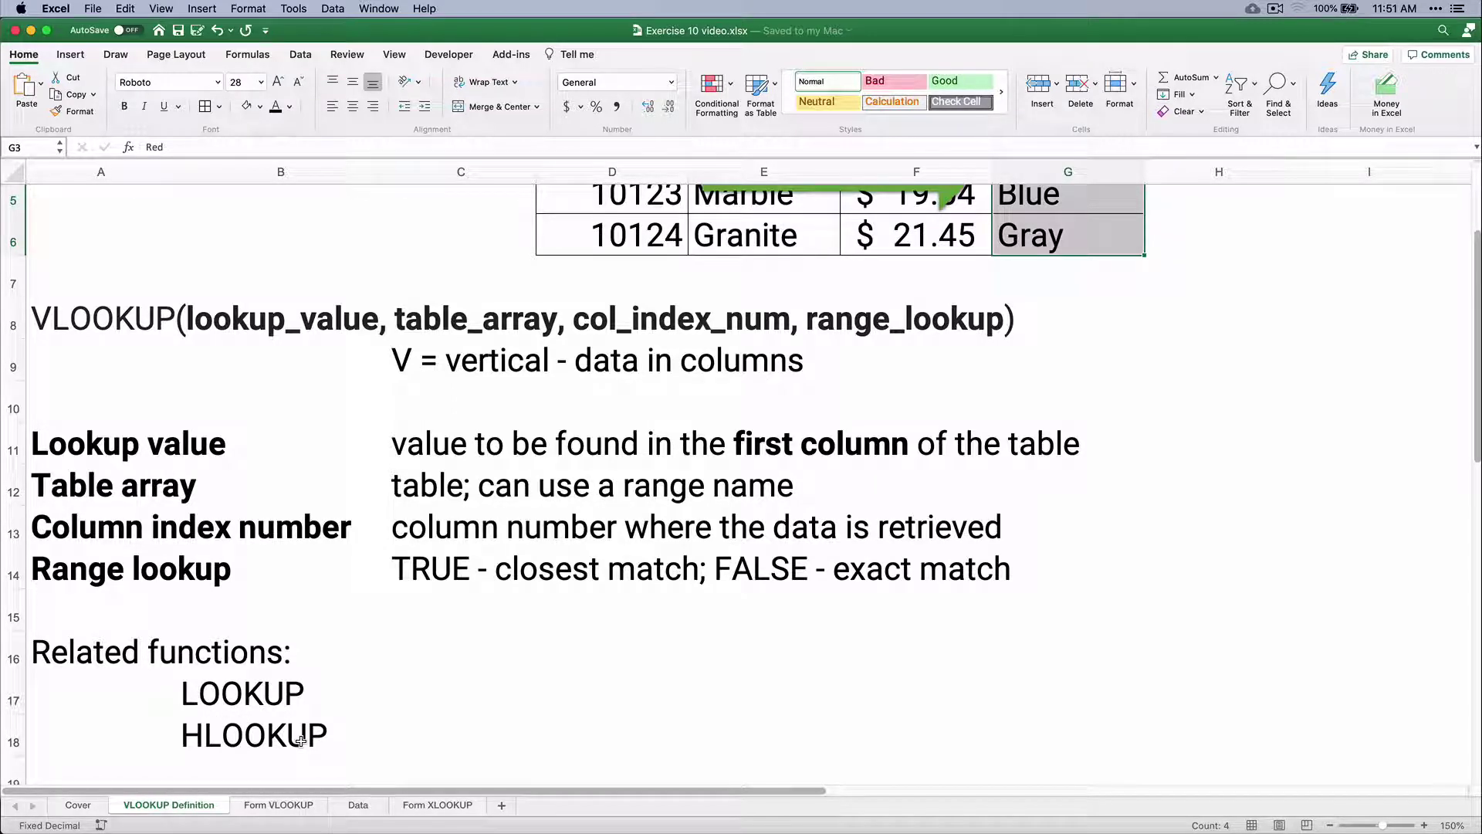
Review the dates on the Form VLOOKUP sheet and the full flight list with departure, arrival and base fare on the Data sheet.
left_click(277, 805)
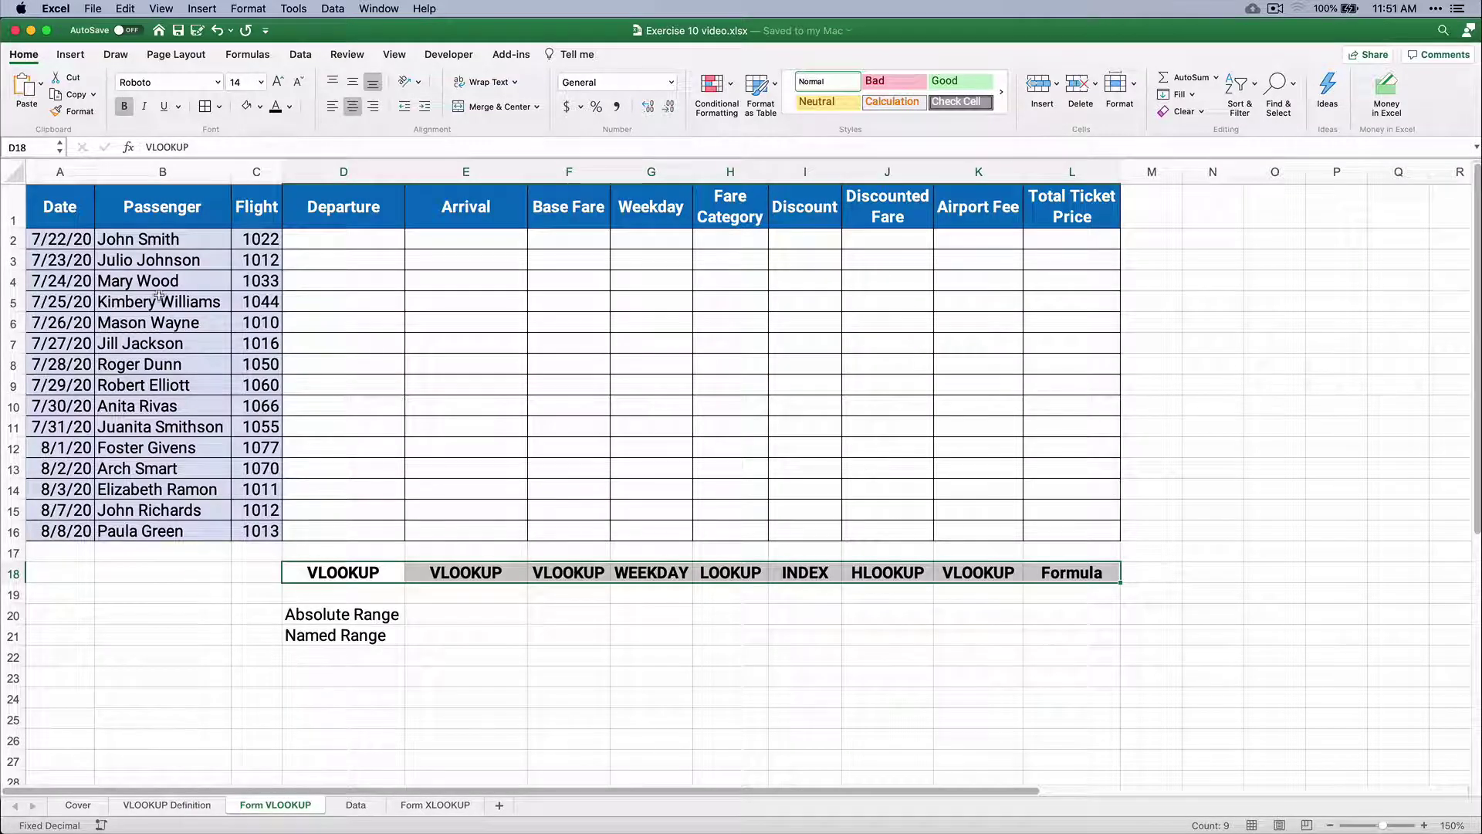
left_click_drag(64, 237, 77, 451)
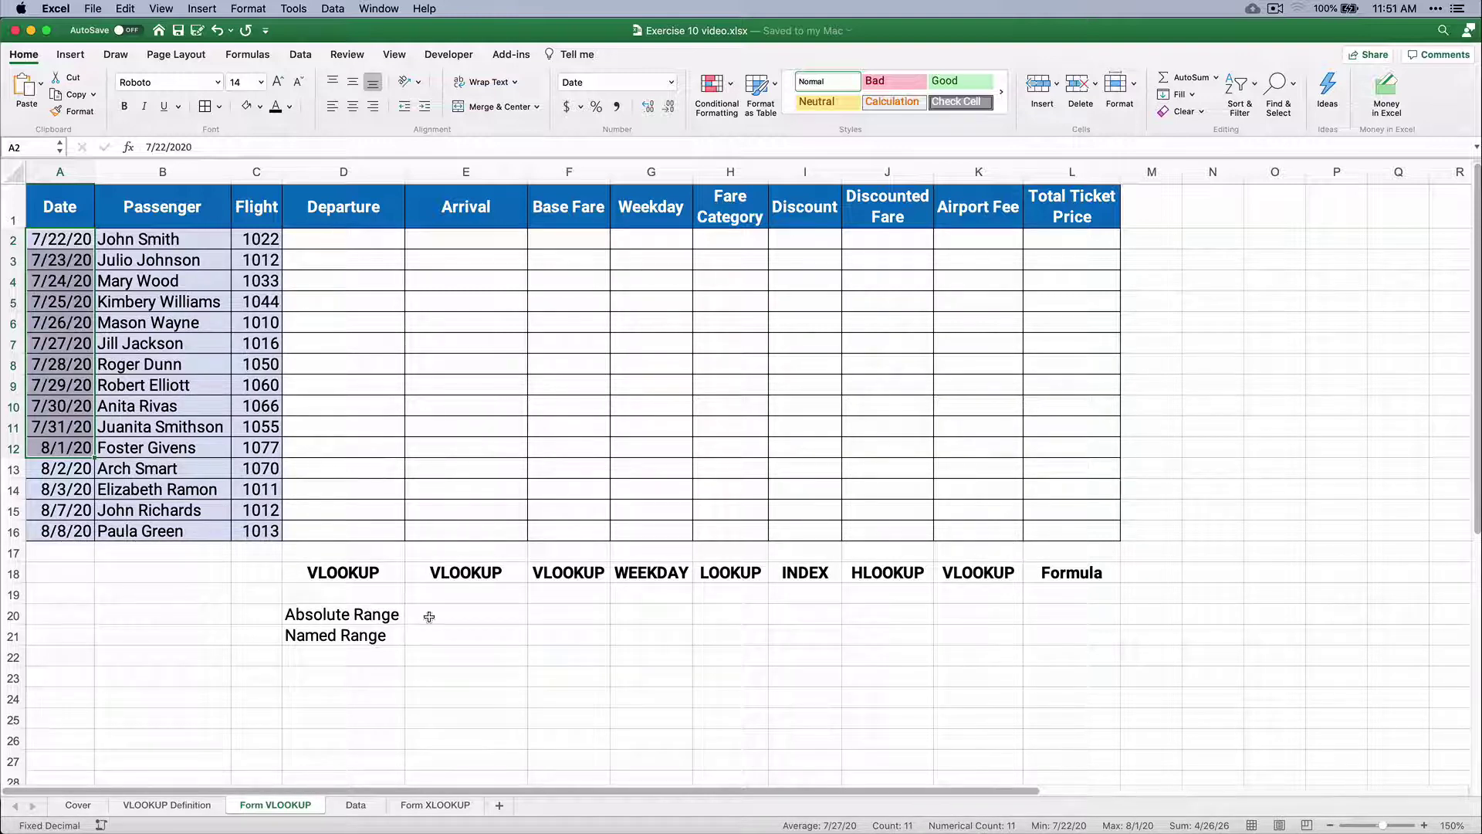
left_click(356, 805)
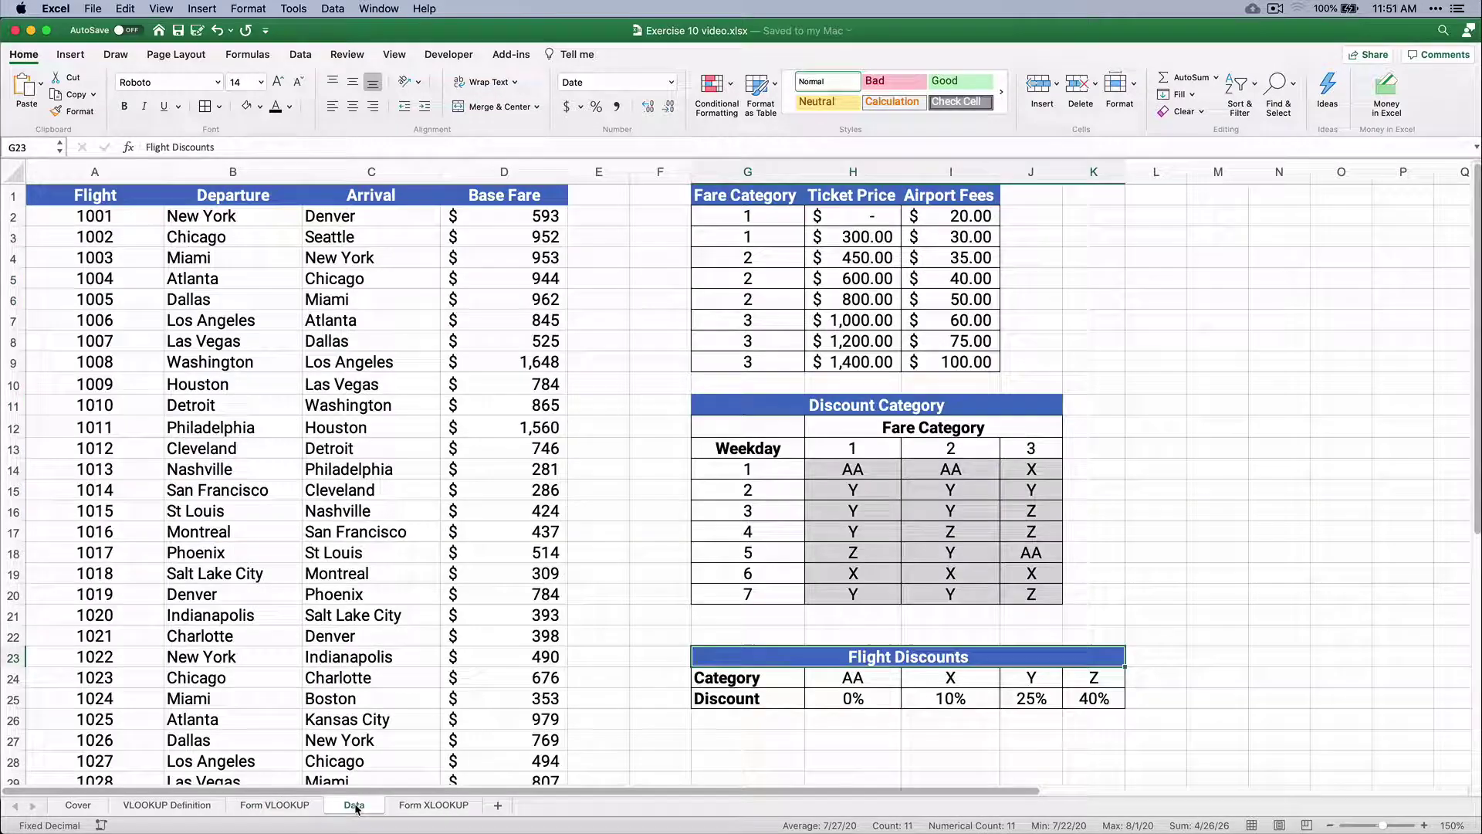
left_click(105, 219)
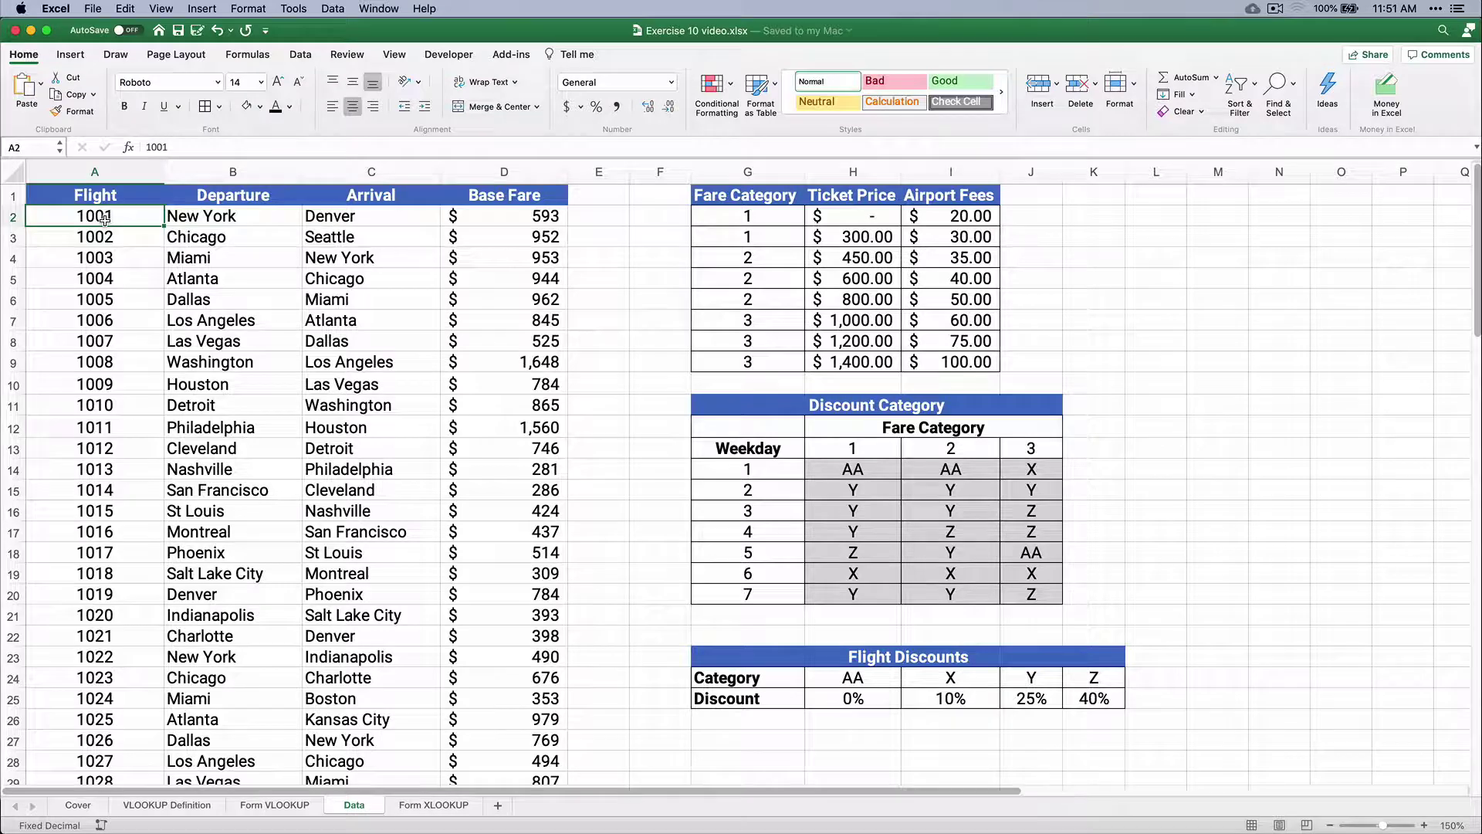
key("super+Down")
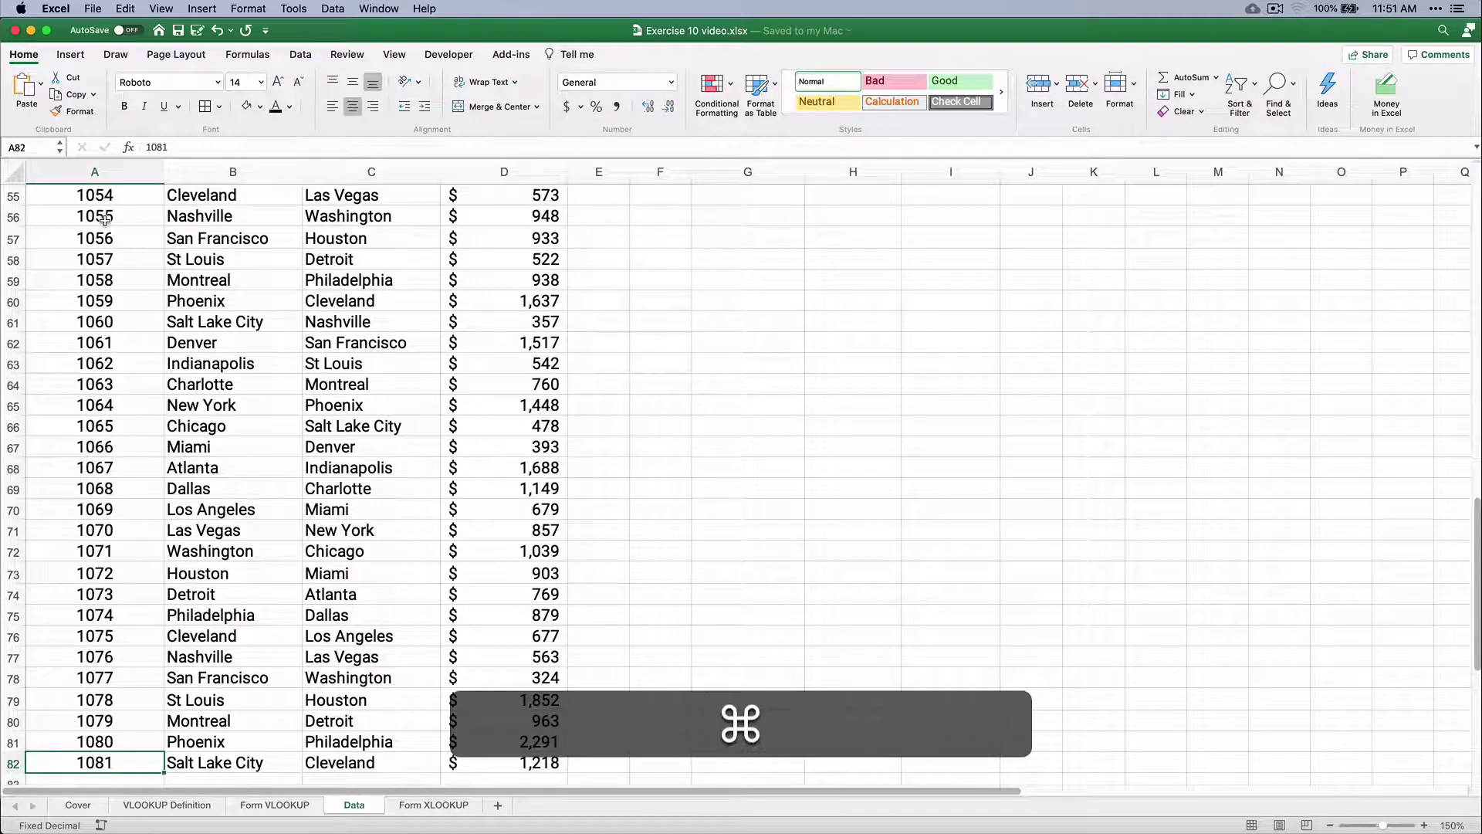
key("super+Up")
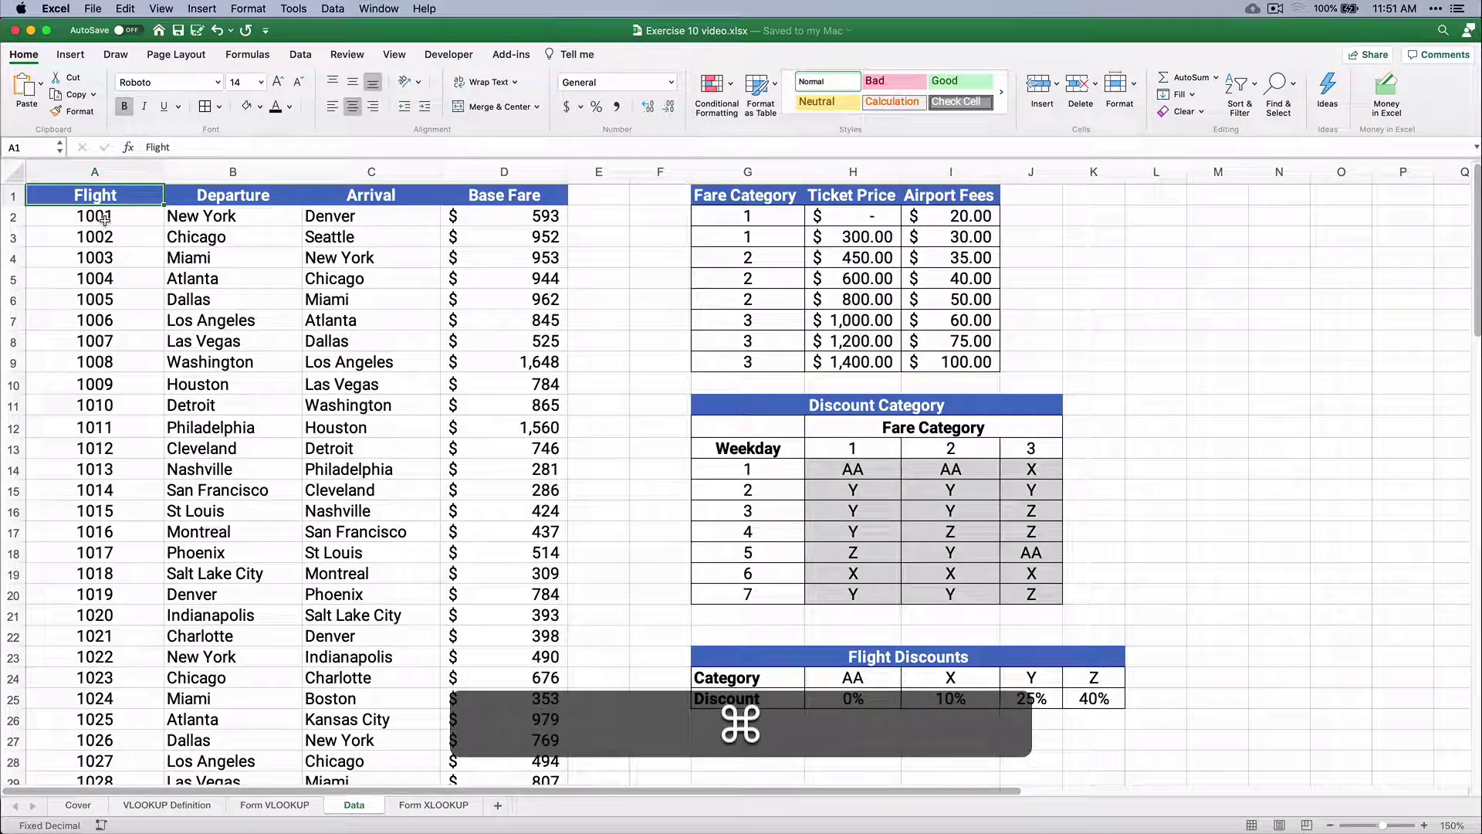
left_click(182, 222)
left_click(334, 222)
left_click(492, 222)
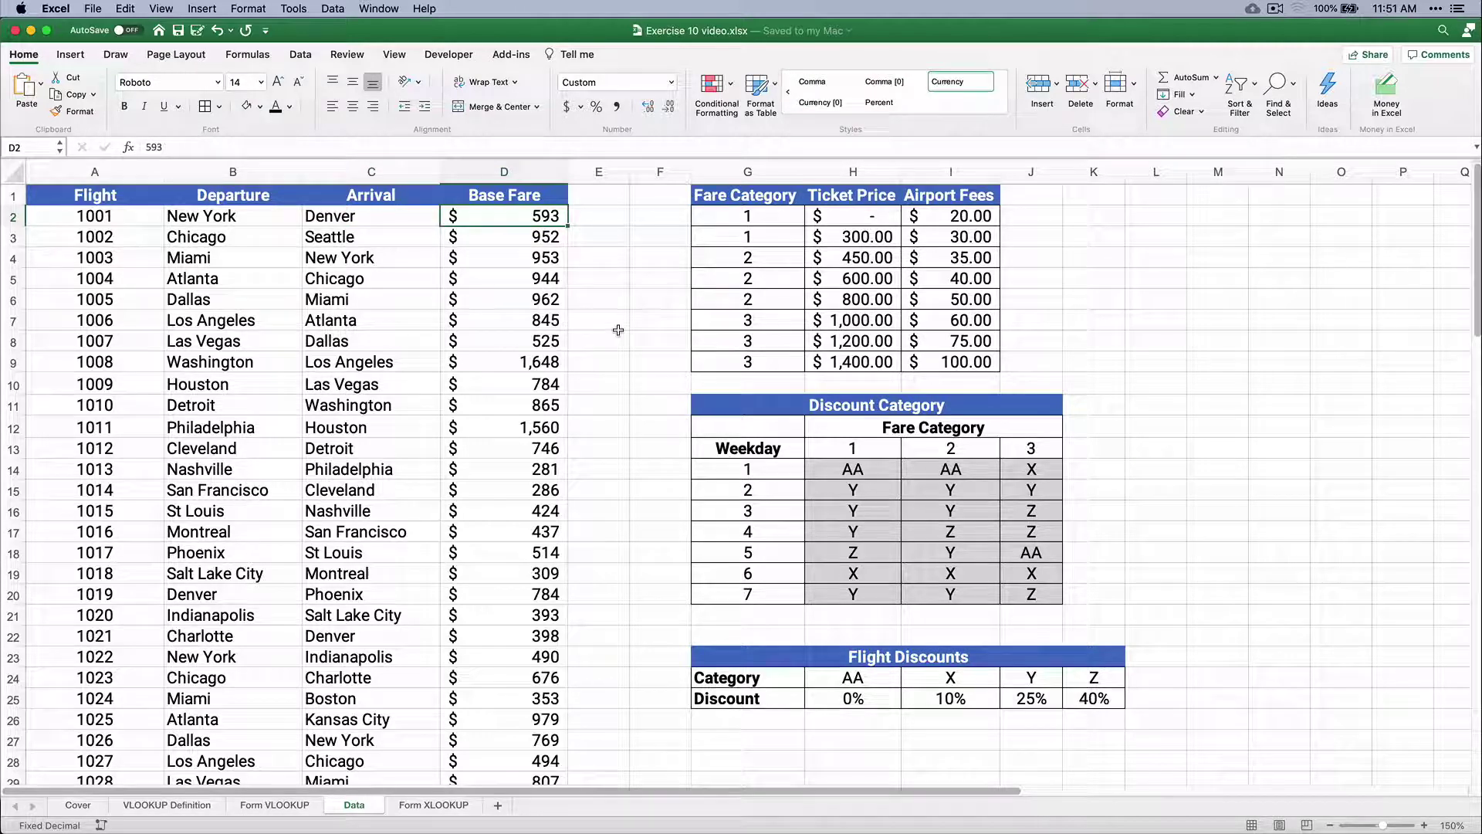
Examine the fare category, Discount Category and Flight Discounts tables on the Data sheet and how their categories relate.
left_click_drag(736, 201, 946, 349)
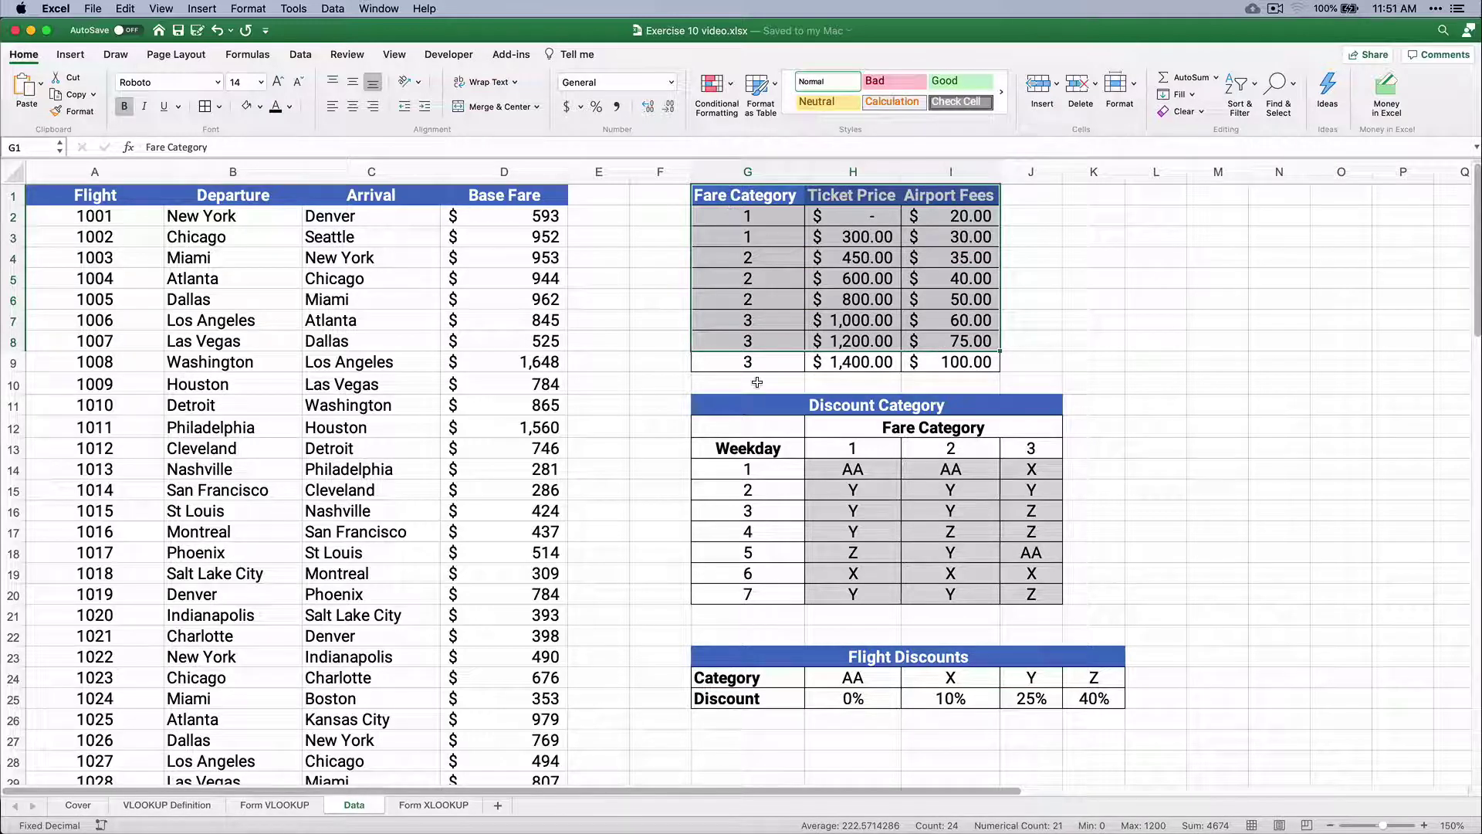
left_click_drag(880, 234, 875, 303)
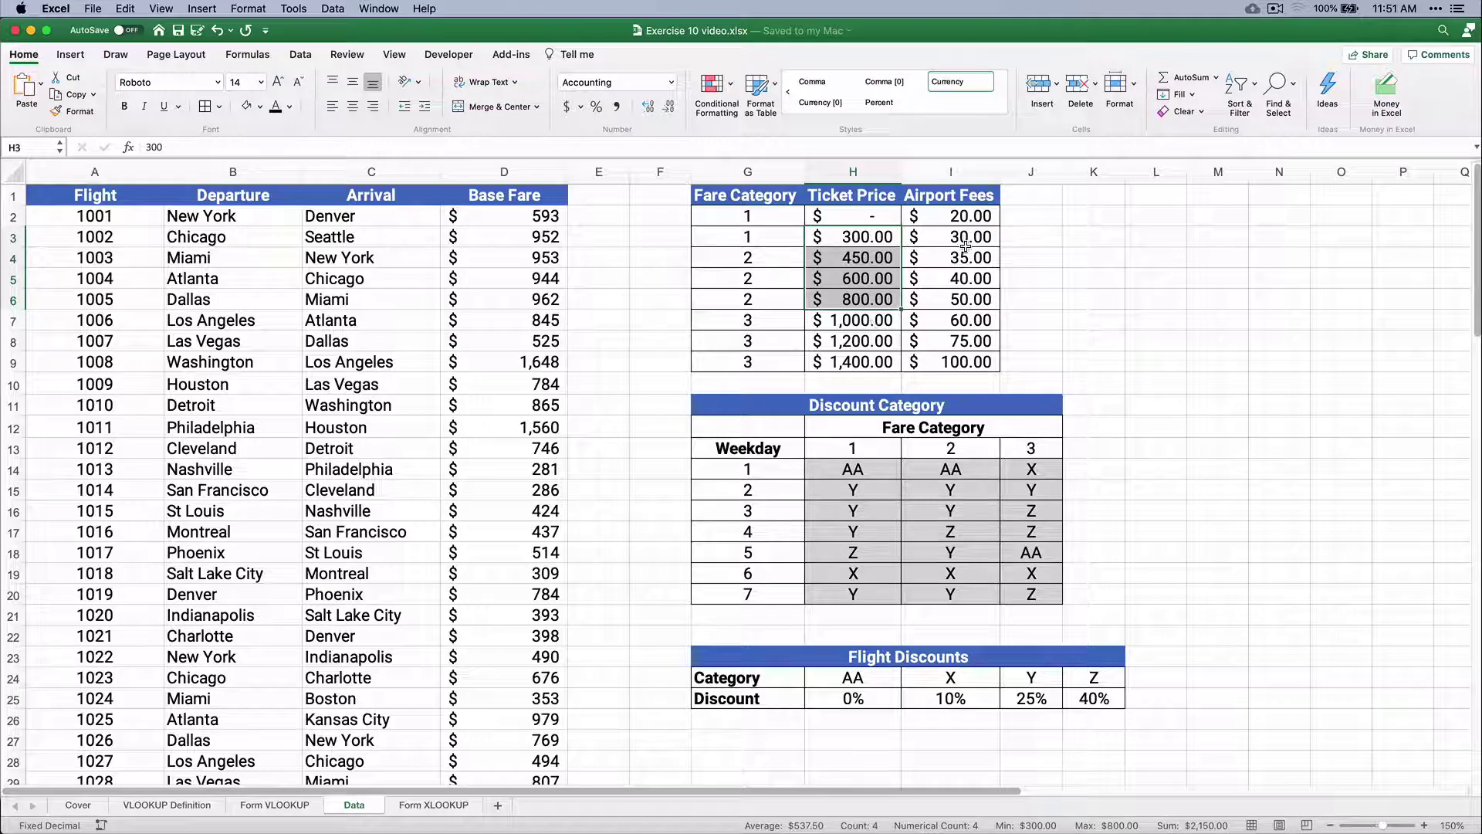
left_click_drag(964, 236, 965, 320)
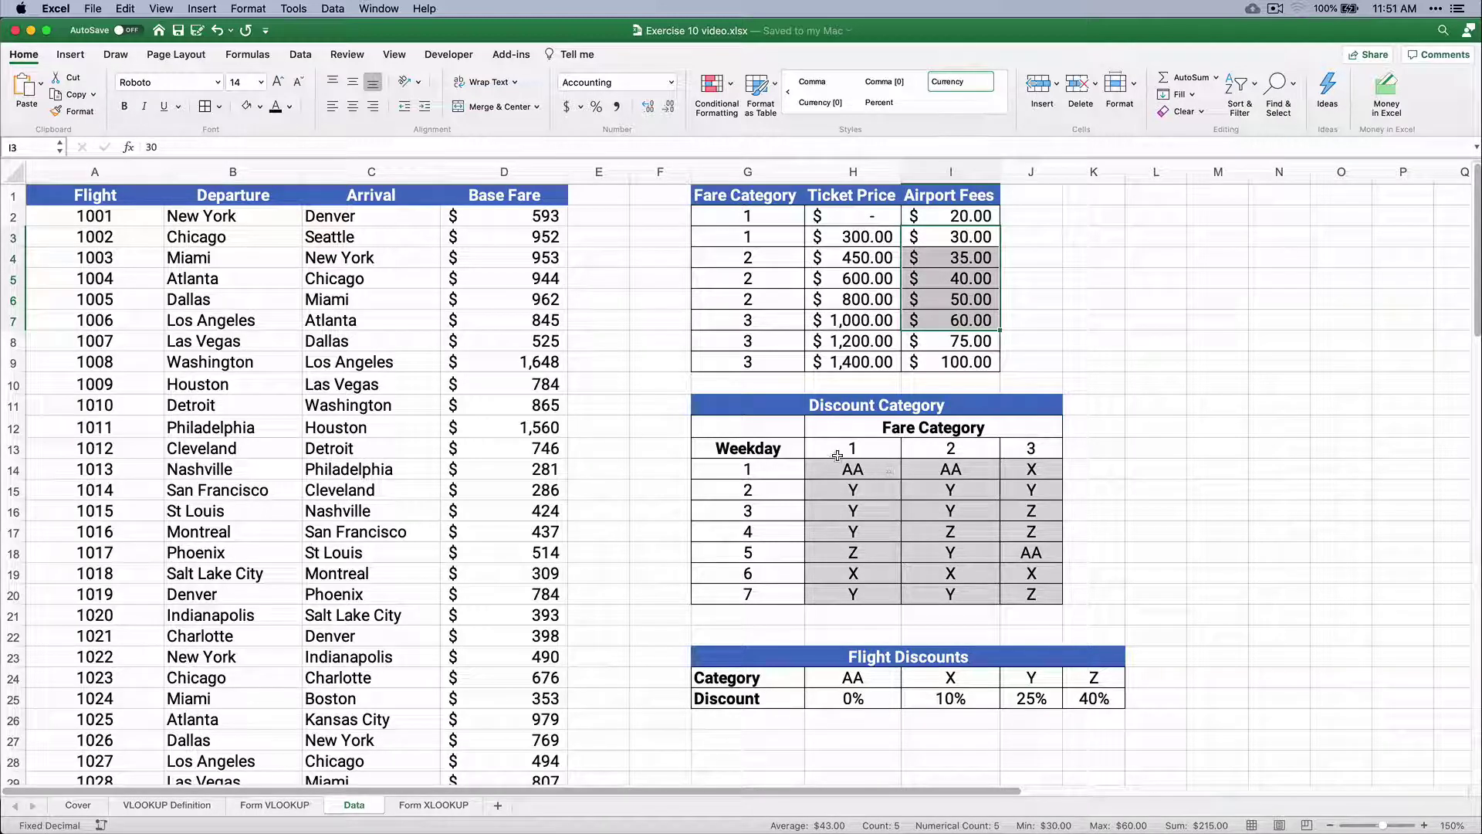
left_click_drag(841, 452, 1016, 454)
left_click_drag(738, 220, 767, 302)
left_click_drag(778, 468, 775, 589)
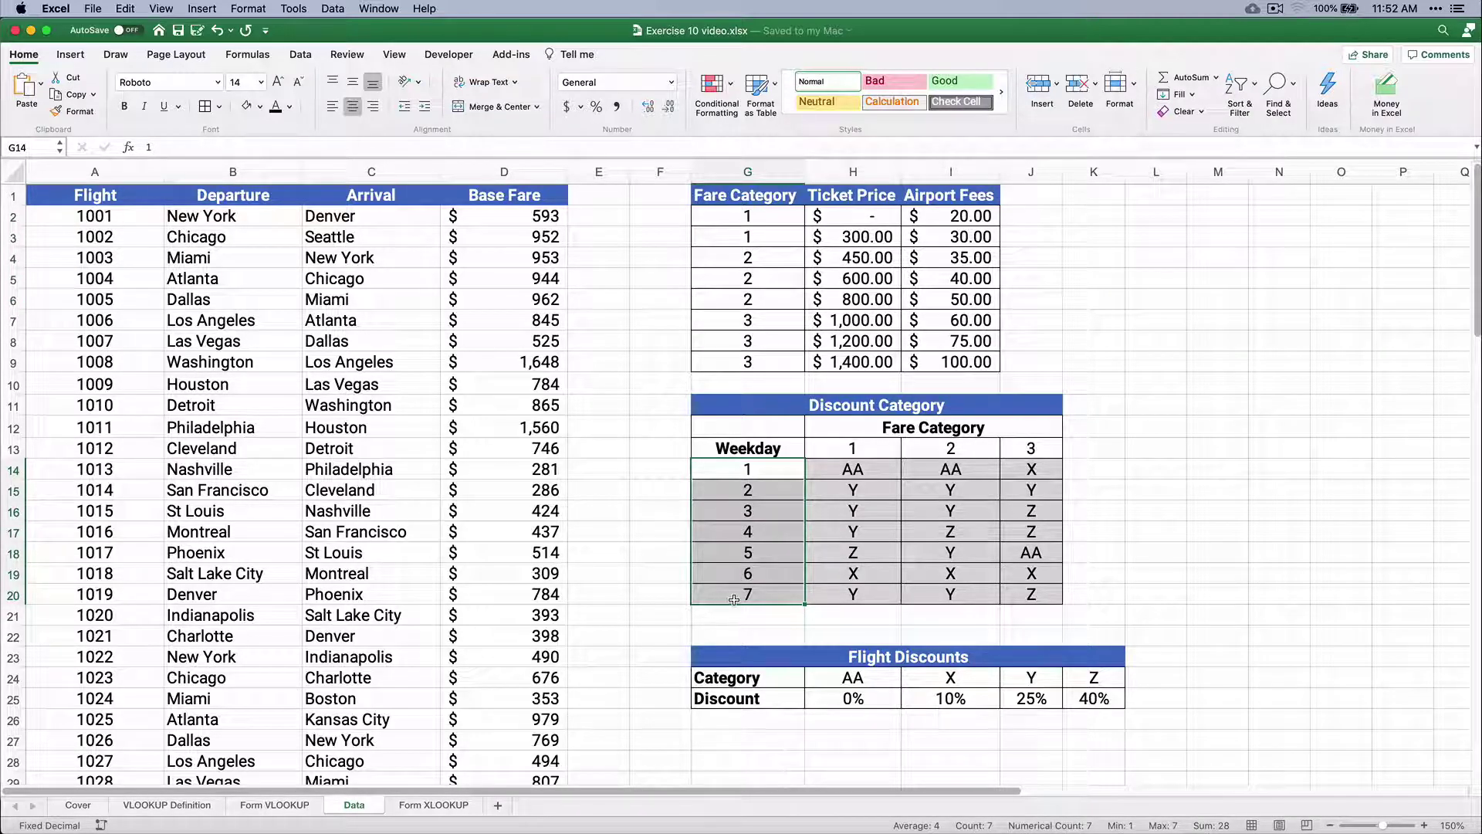
left_click_drag(845, 468, 1038, 602)
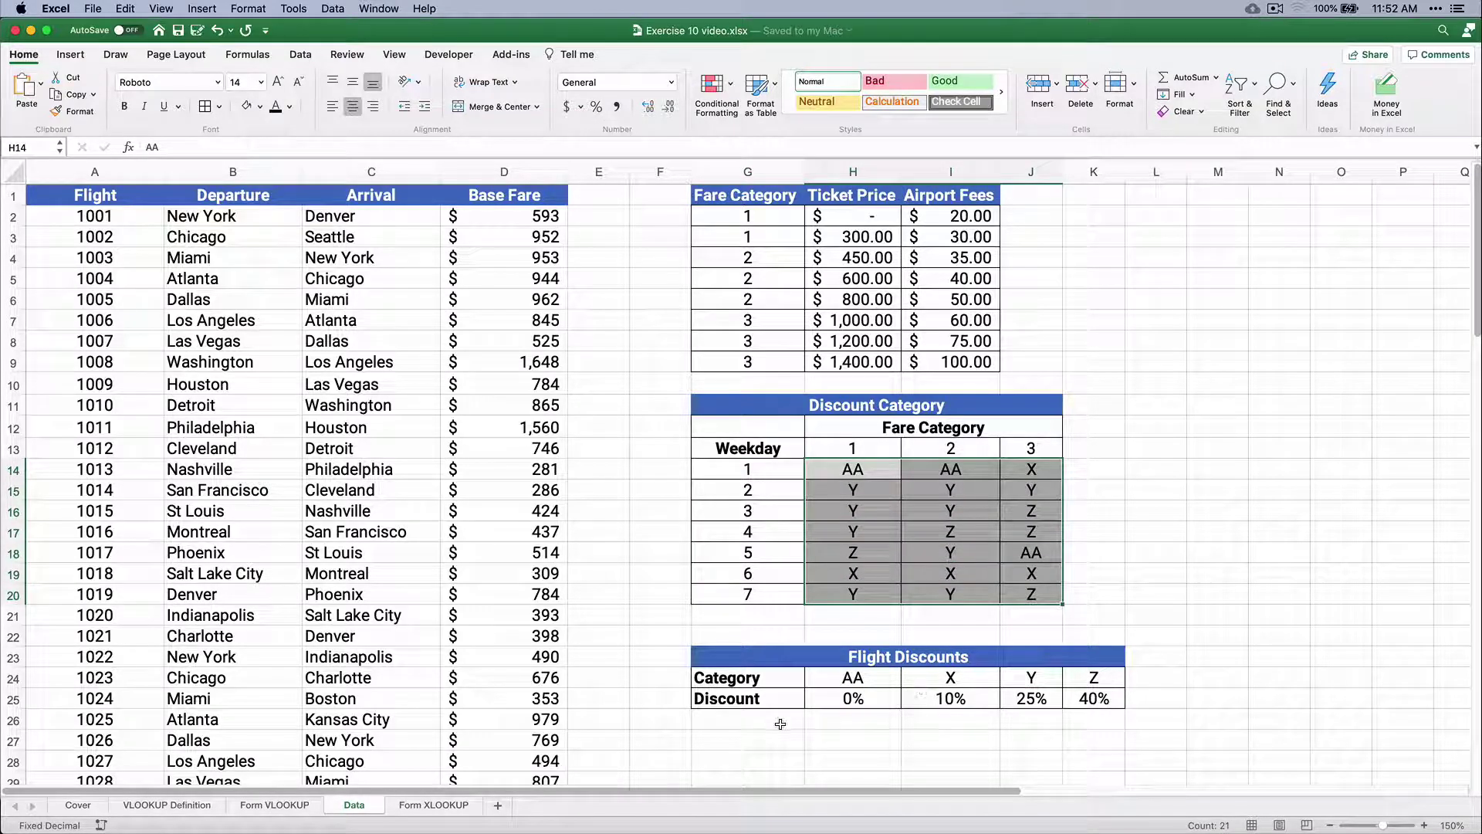
left_click(857, 680)
left_click_drag(859, 681, 1085, 686)
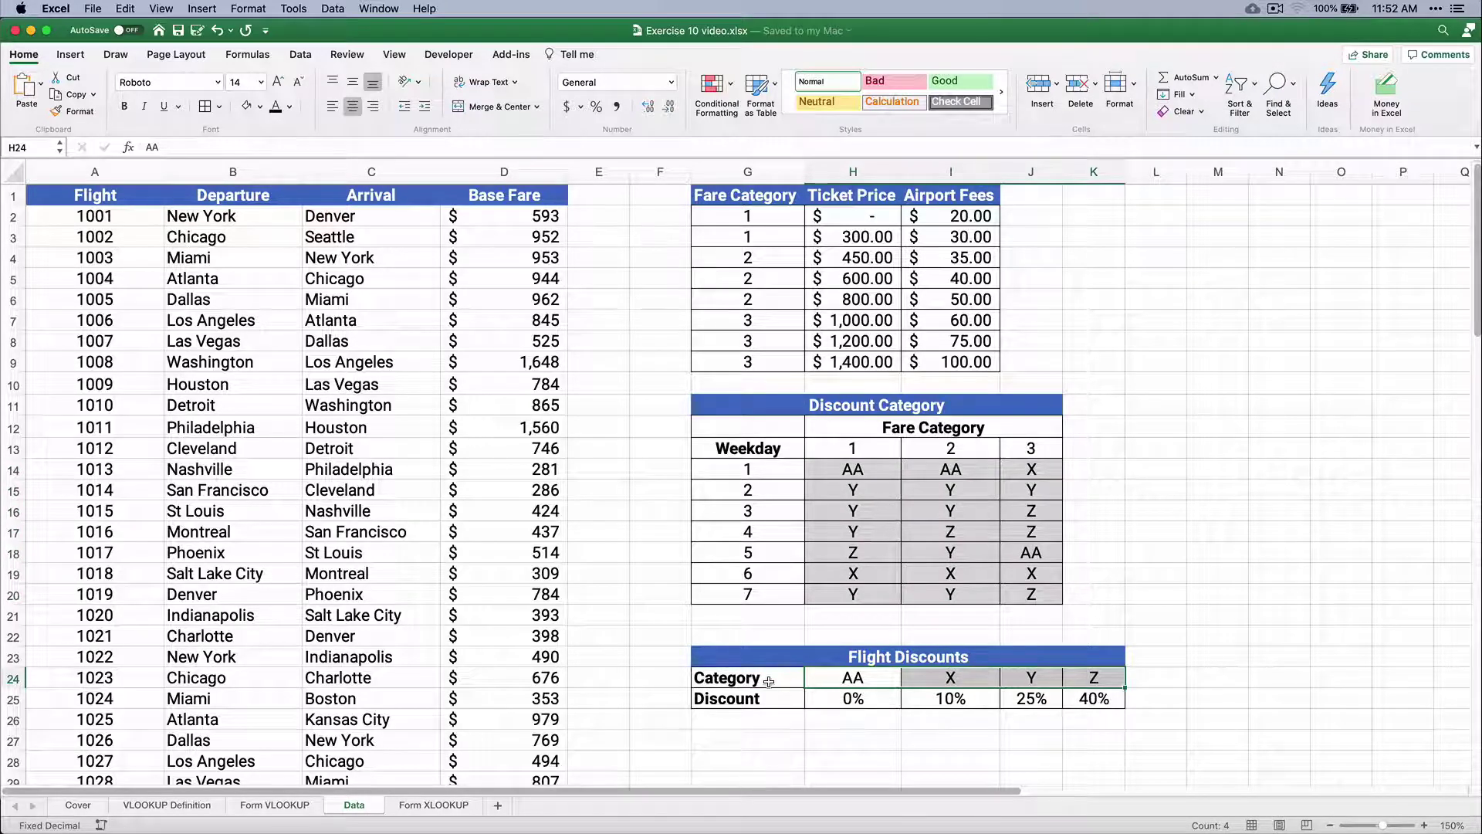
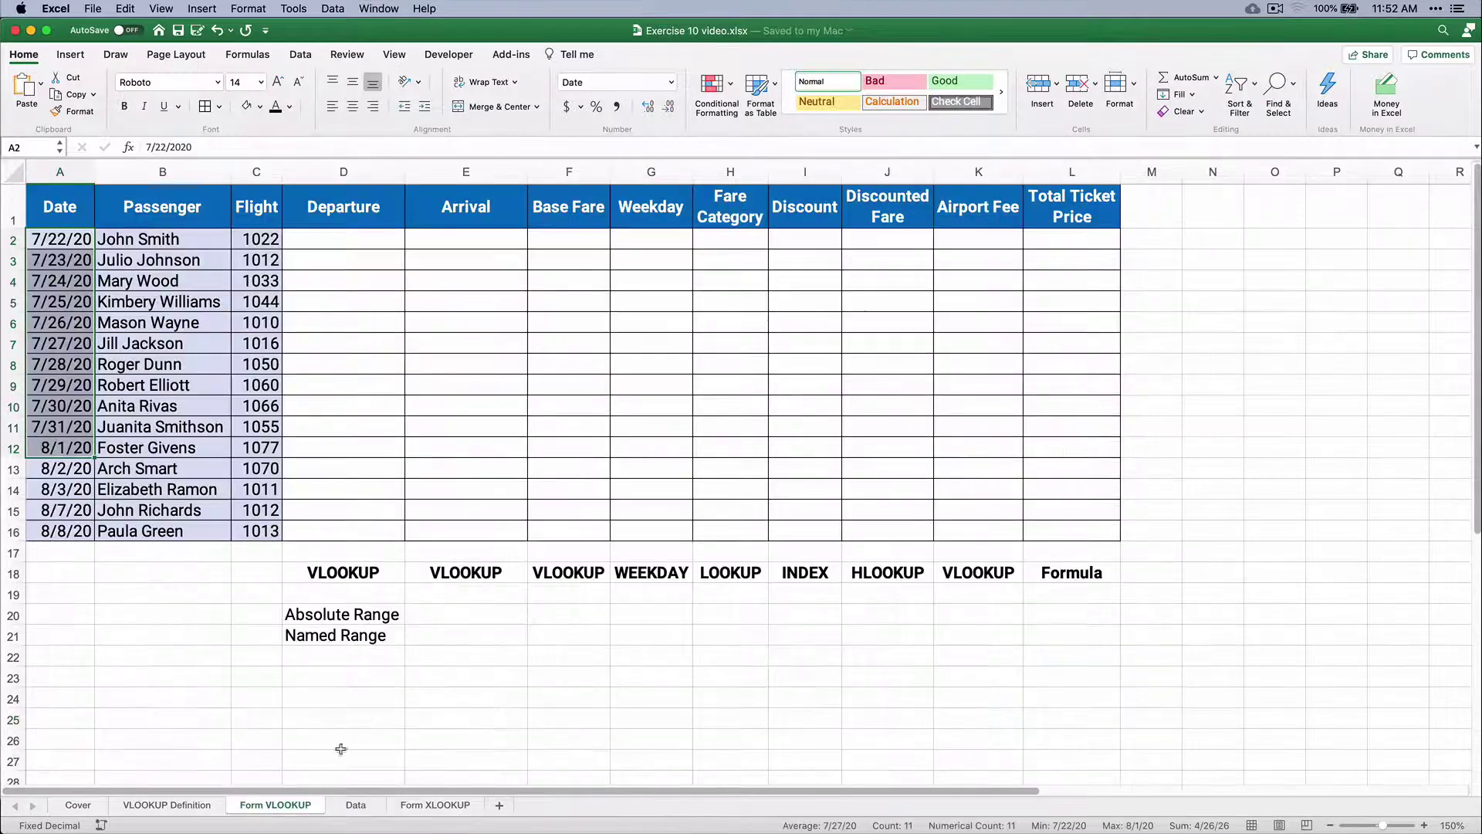
Compare the first passenger row on Form VLOOKUP with the Data sheet's Flight column, and select the first empty Departure cell, D2.
left_click(331, 237)
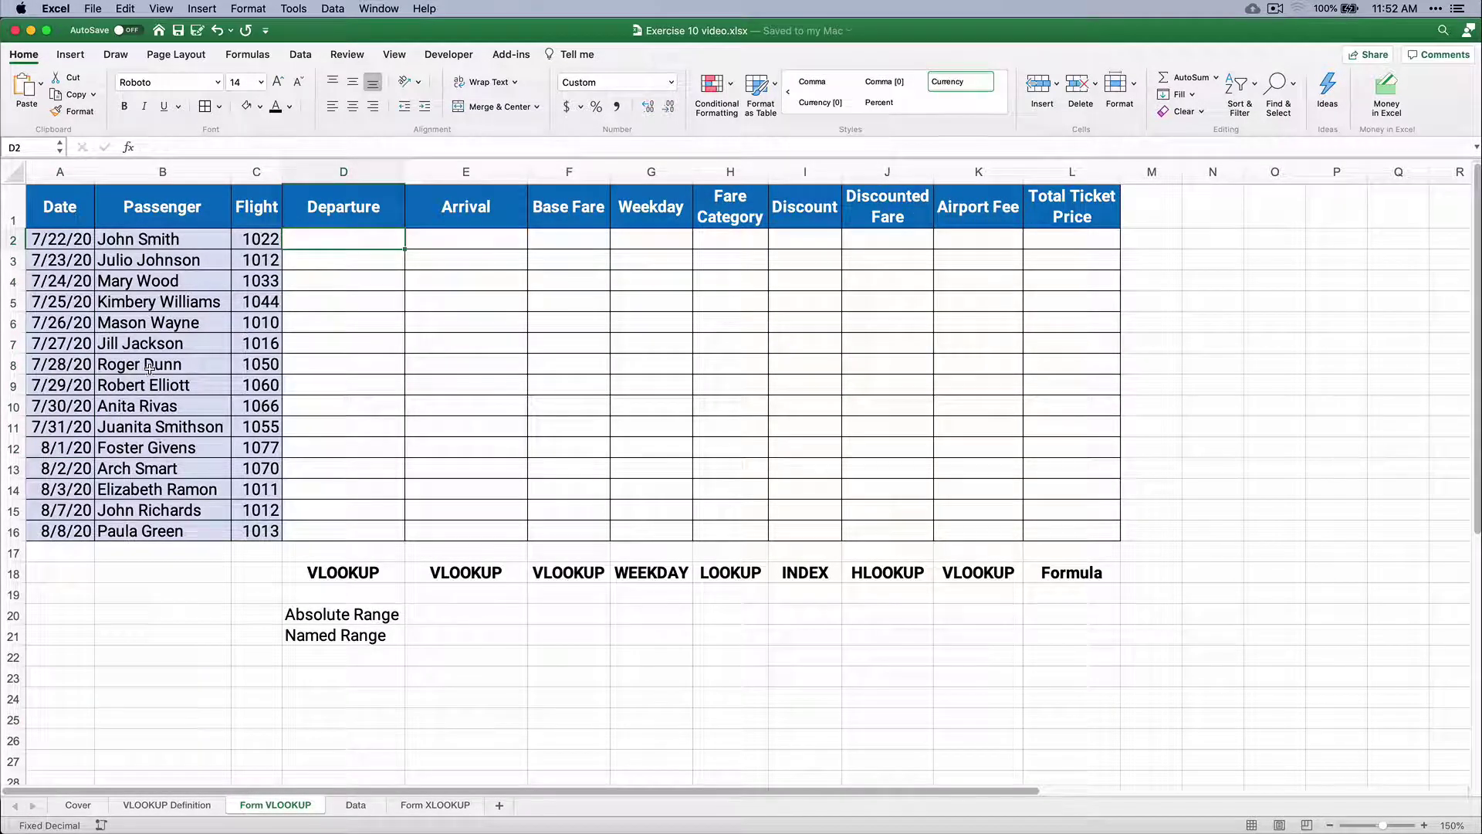
left_click(48, 240)
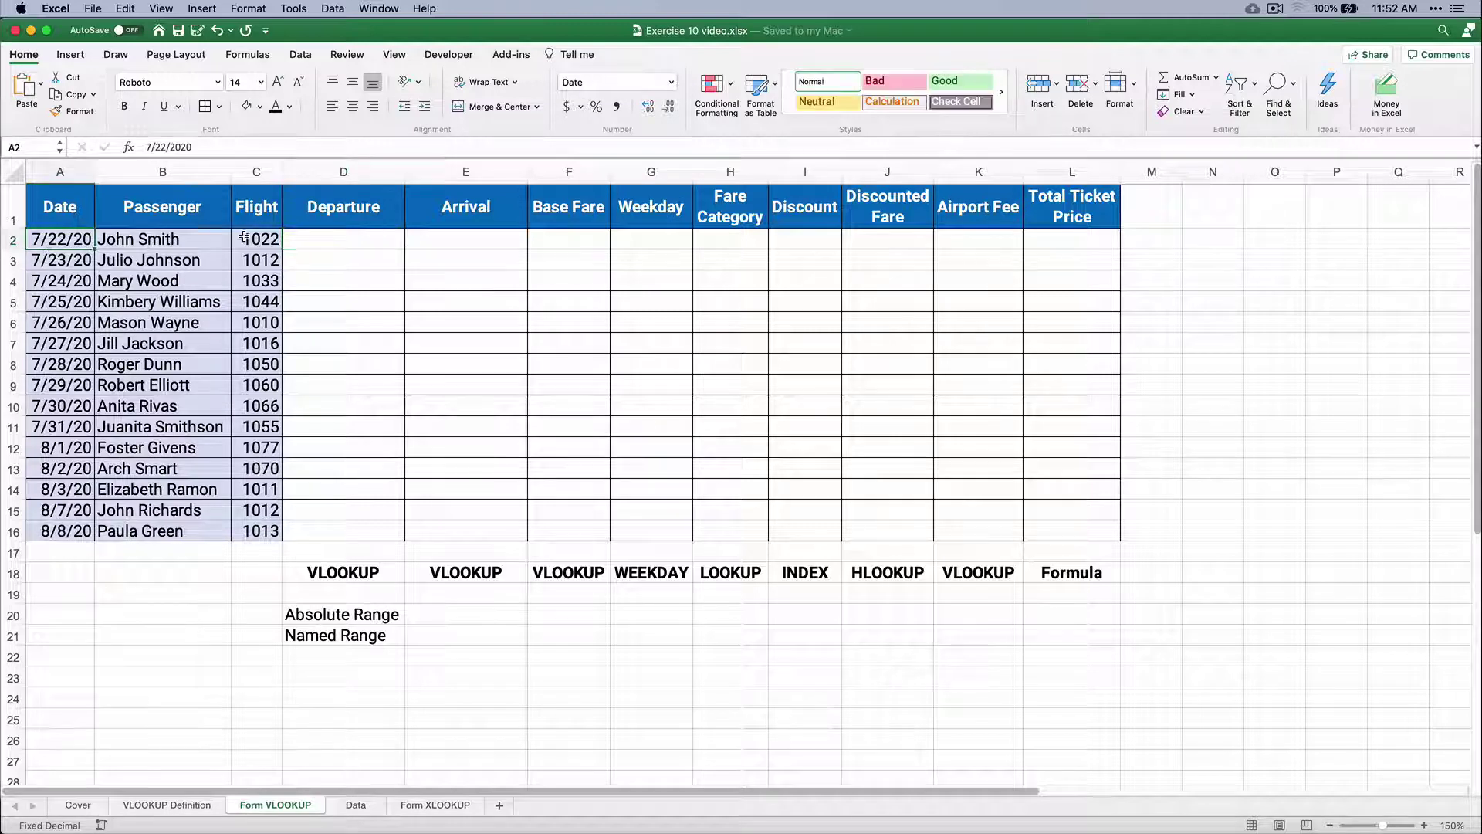
left_click(149, 240)
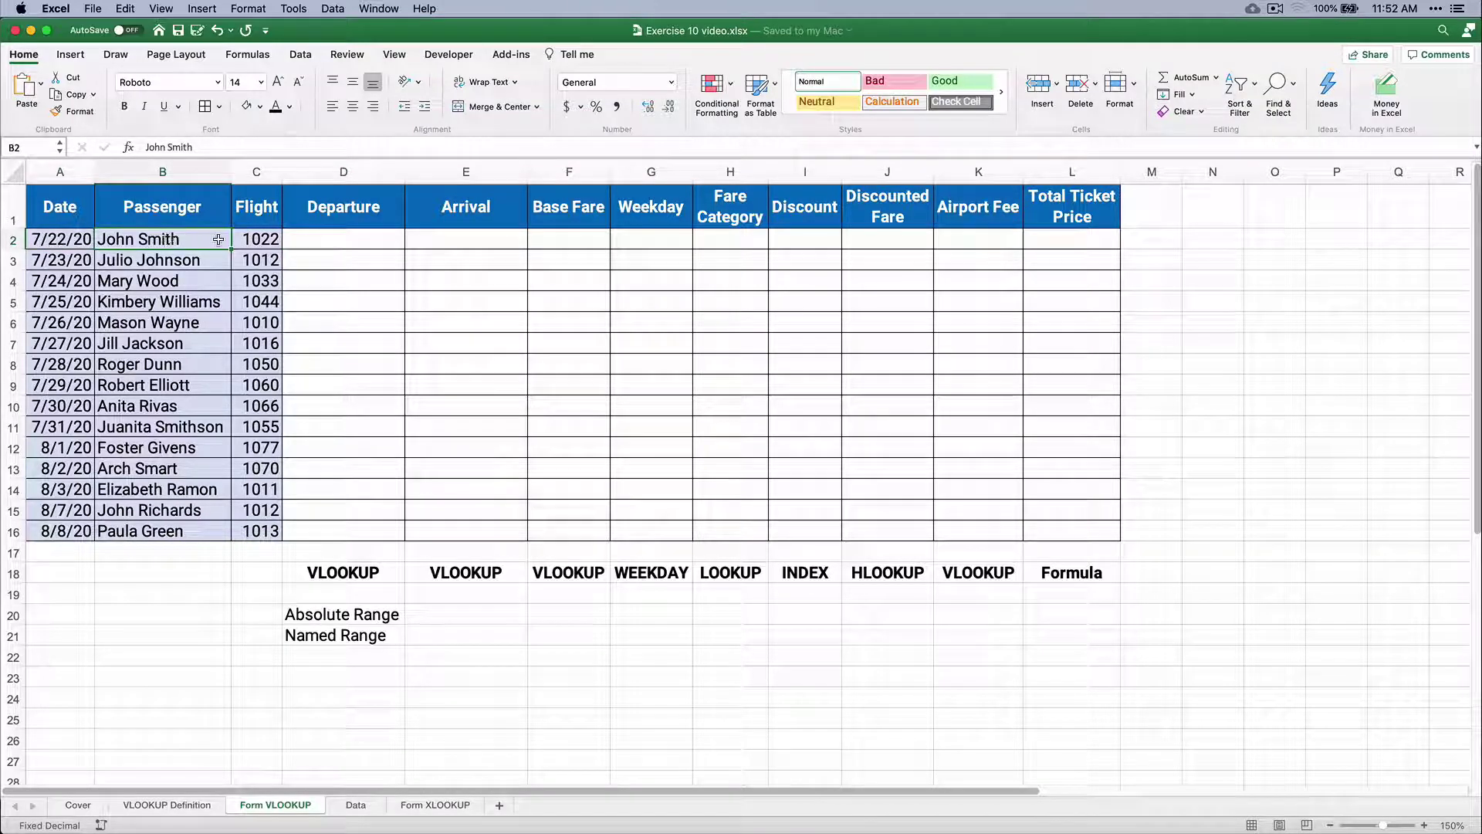
left_click(269, 240)
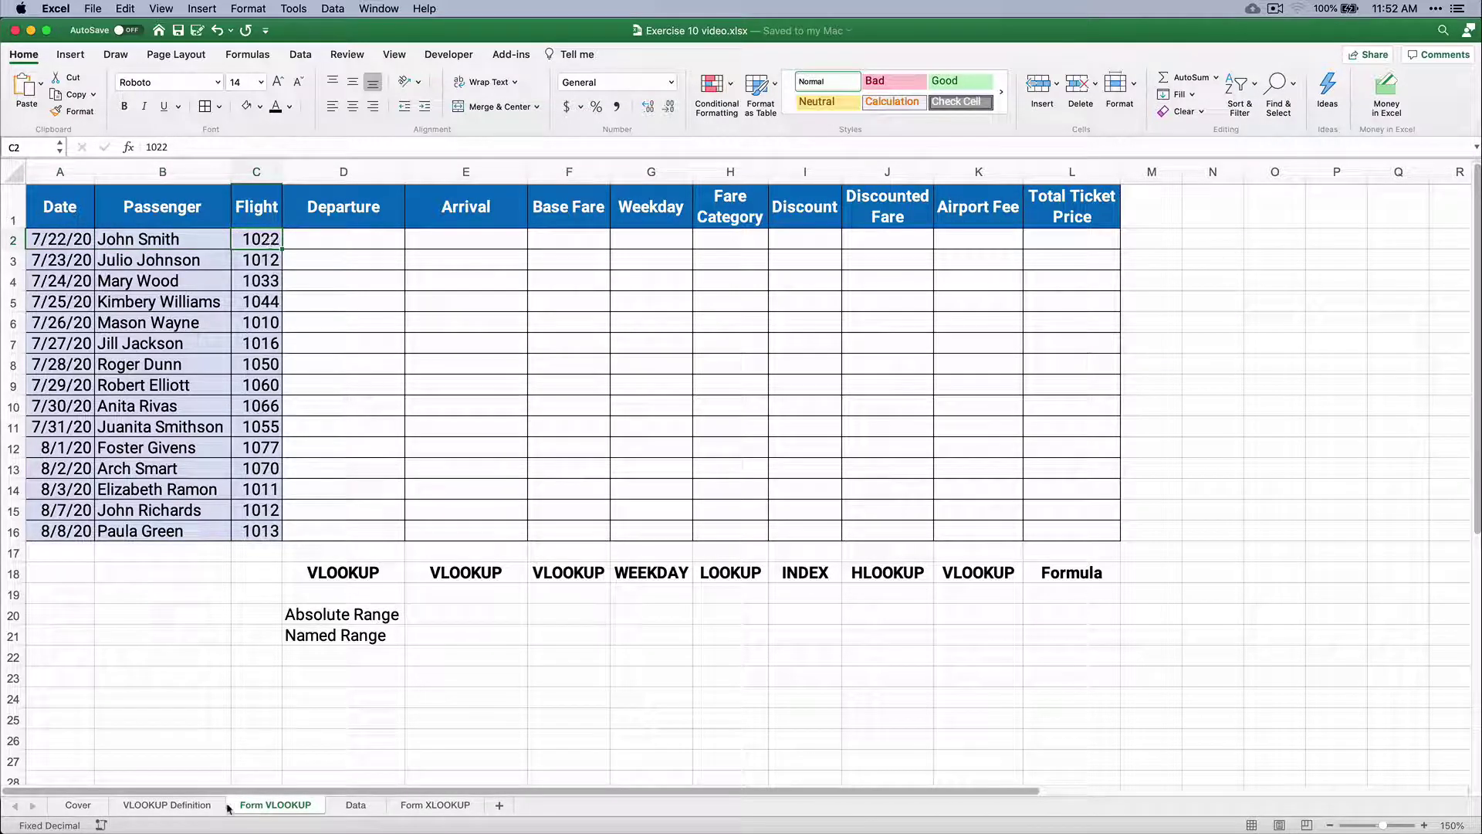
left_click(357, 806)
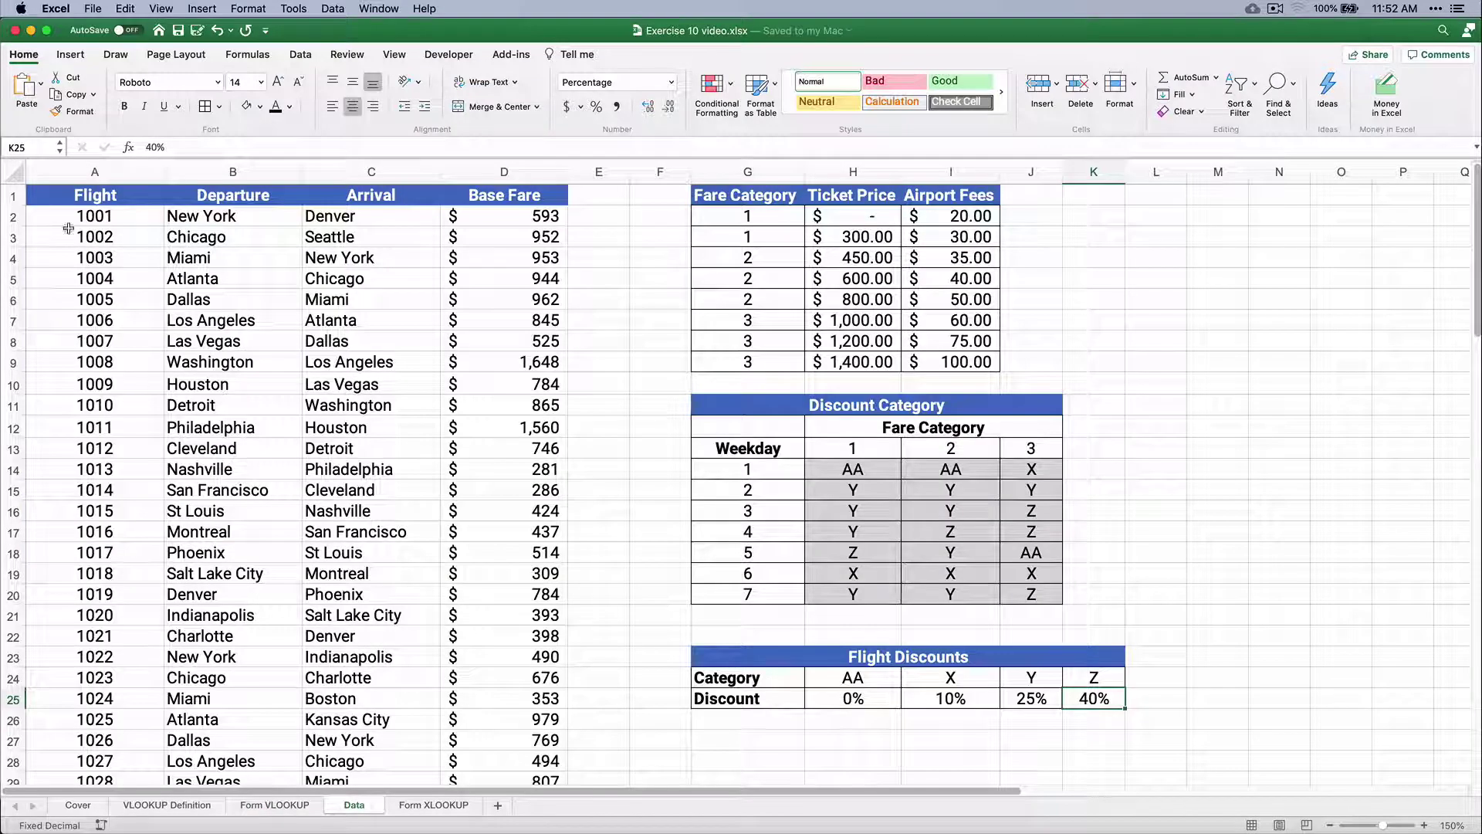
left_click_drag(74, 216, 77, 468)
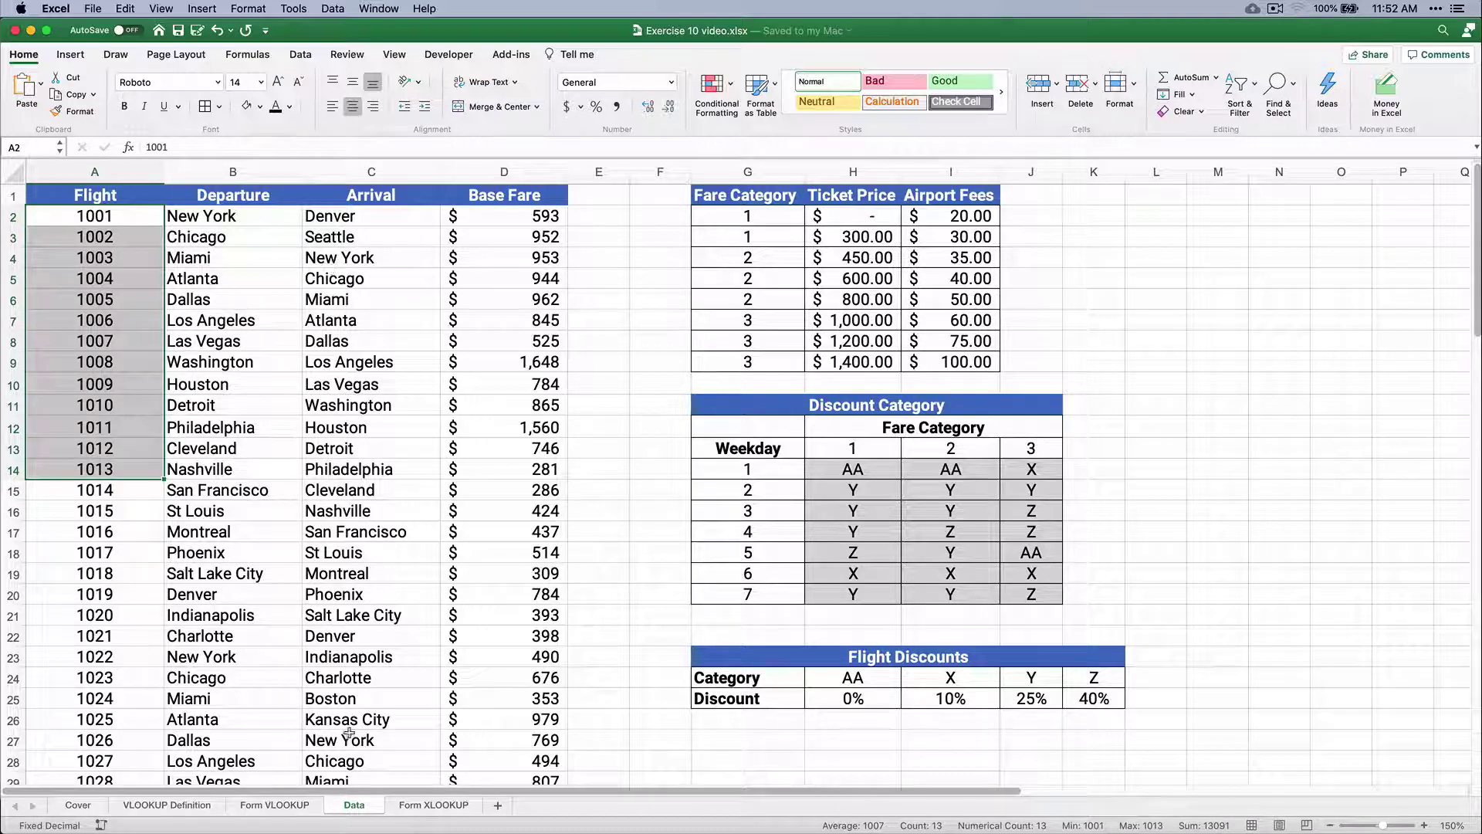
left_click(284, 809)
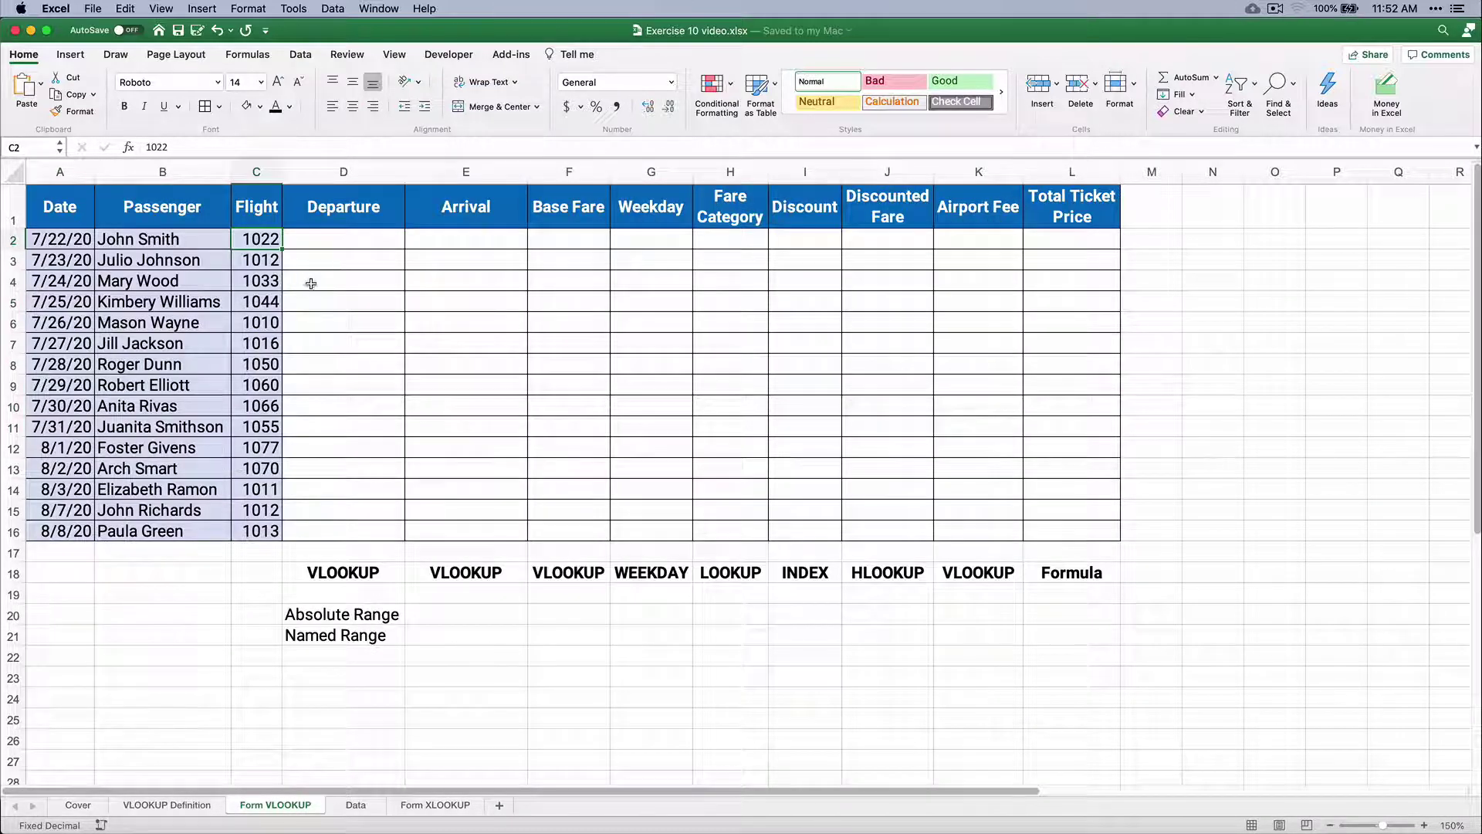
left_click(341, 235)
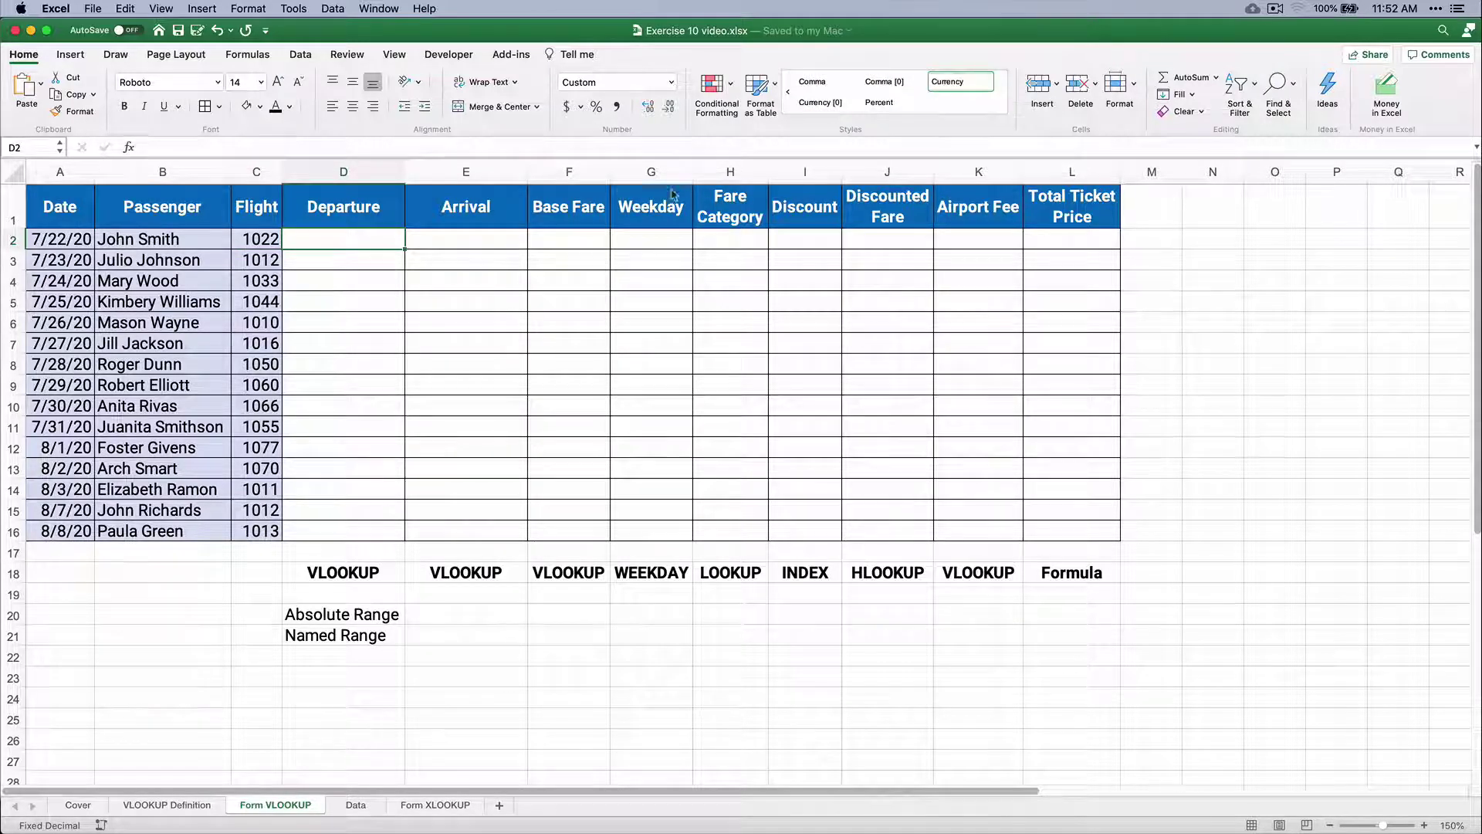
Start a VLOOKUP in D2 with lookup value C2 and the Data sheet's flight list A2:D82 as table array.
left_click(129, 148)
double_click(1314, 236)
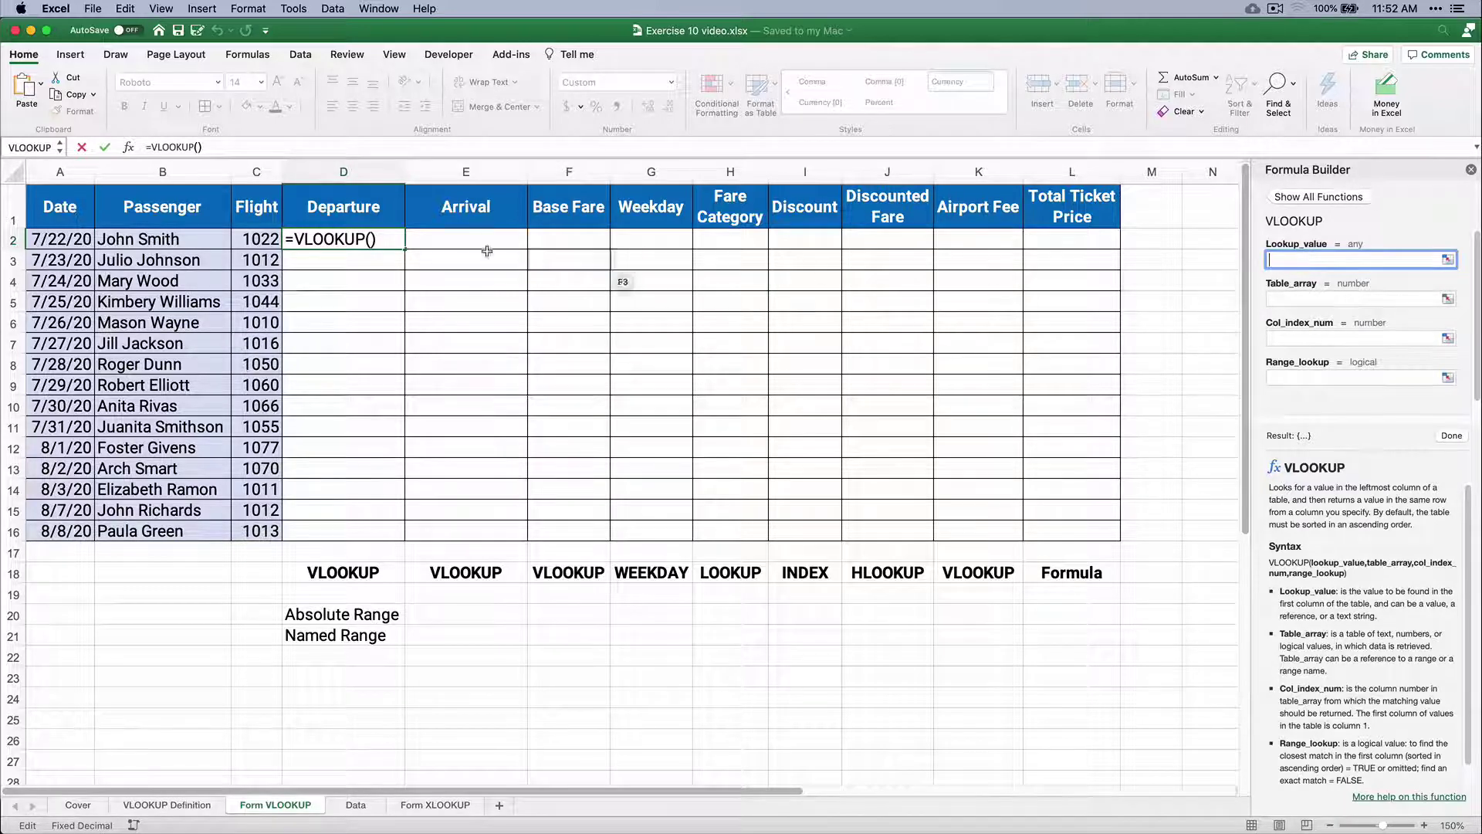
left_click(267, 238)
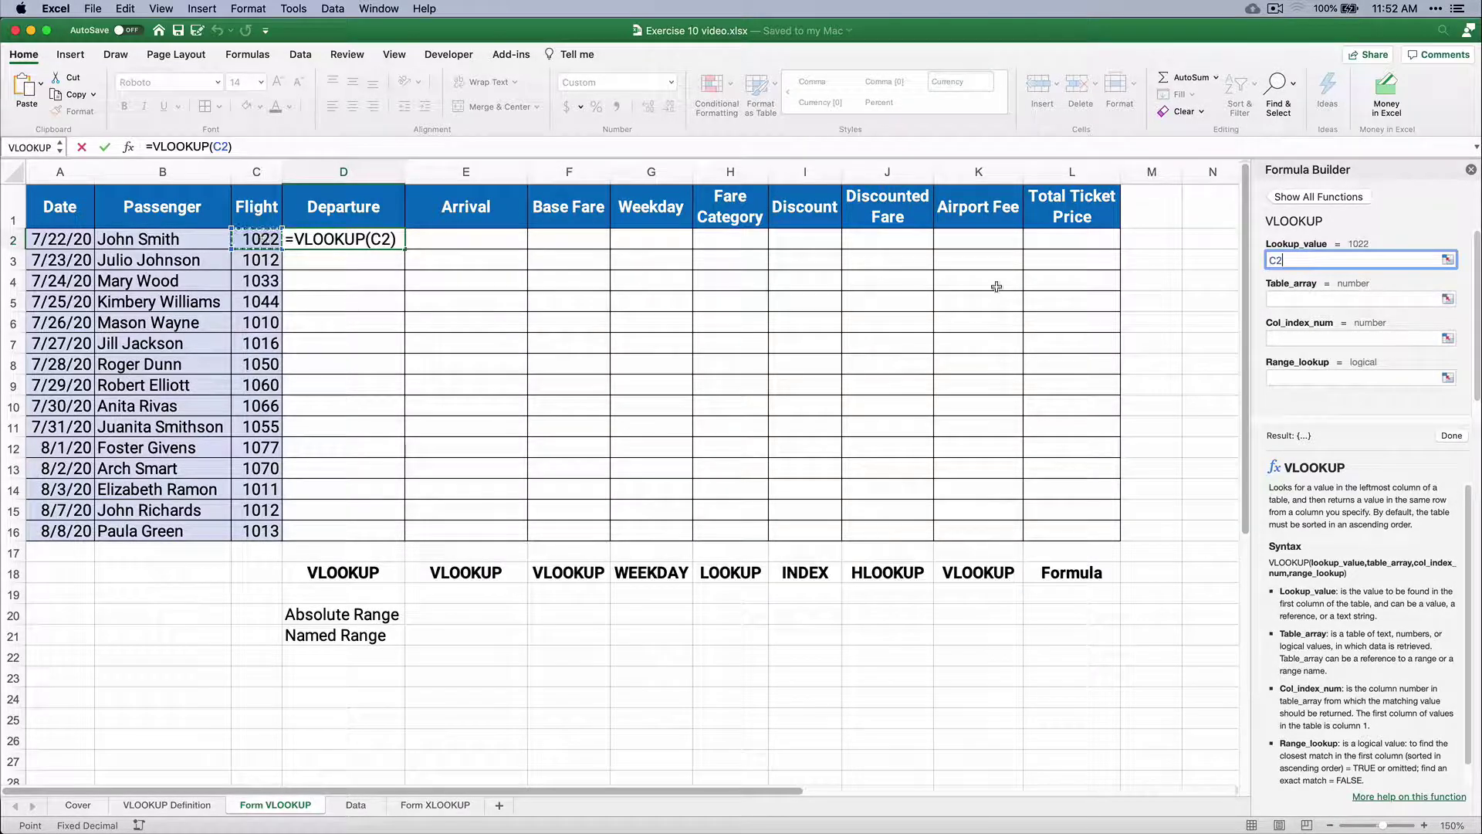
left_click(1303, 298)
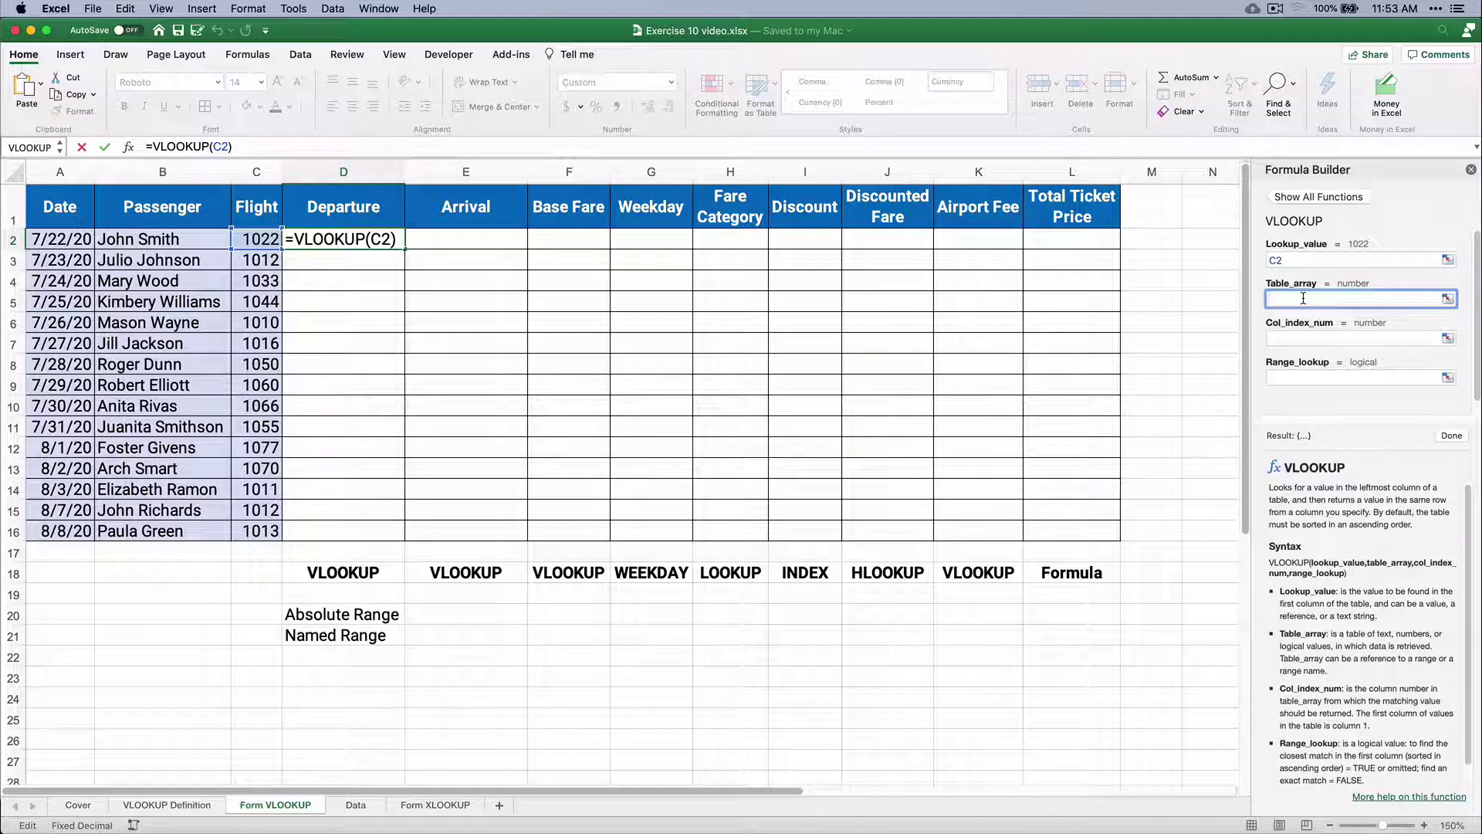
left_click(158, 807)
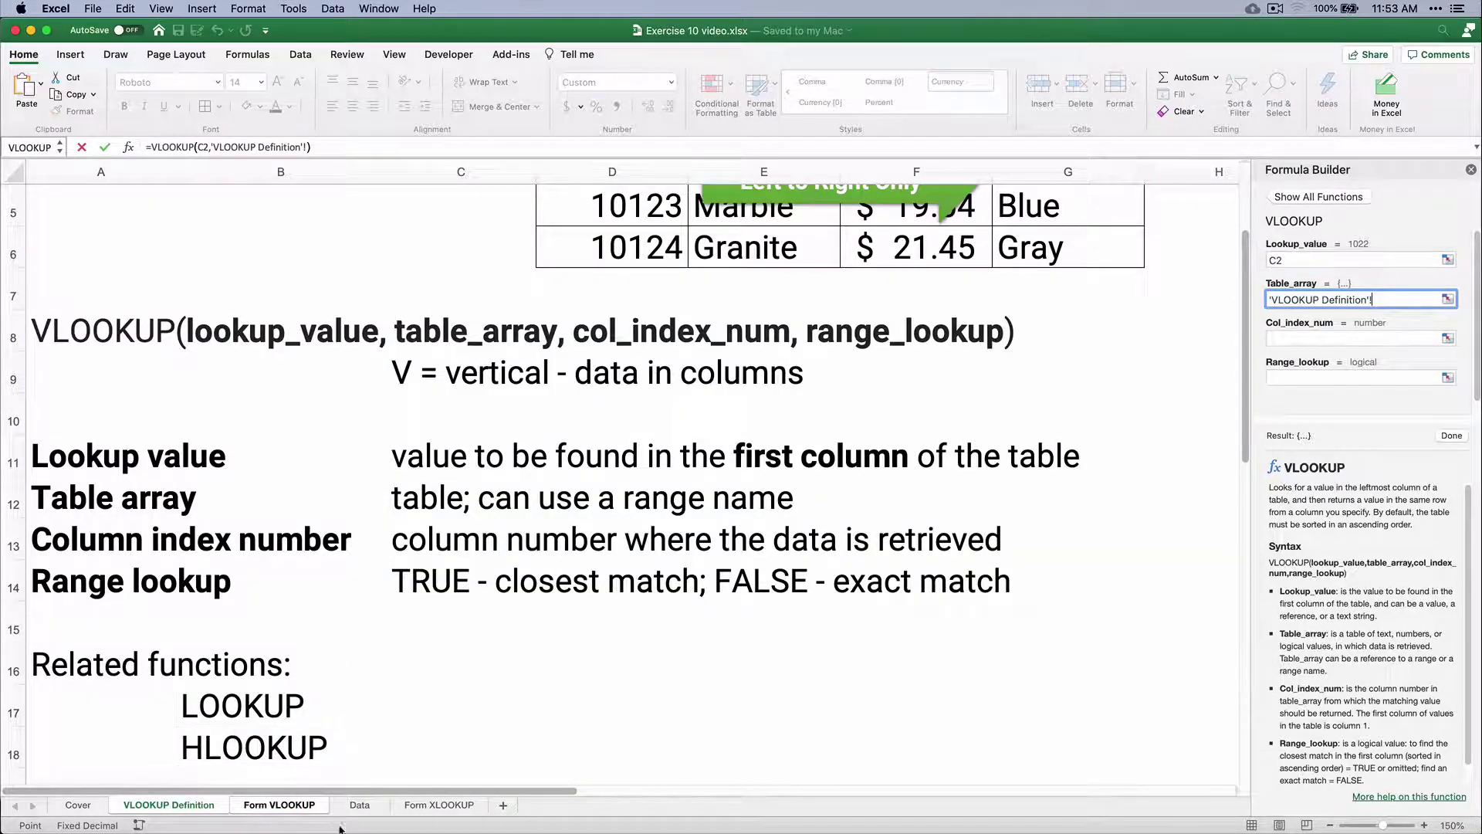
left_click(362, 807)
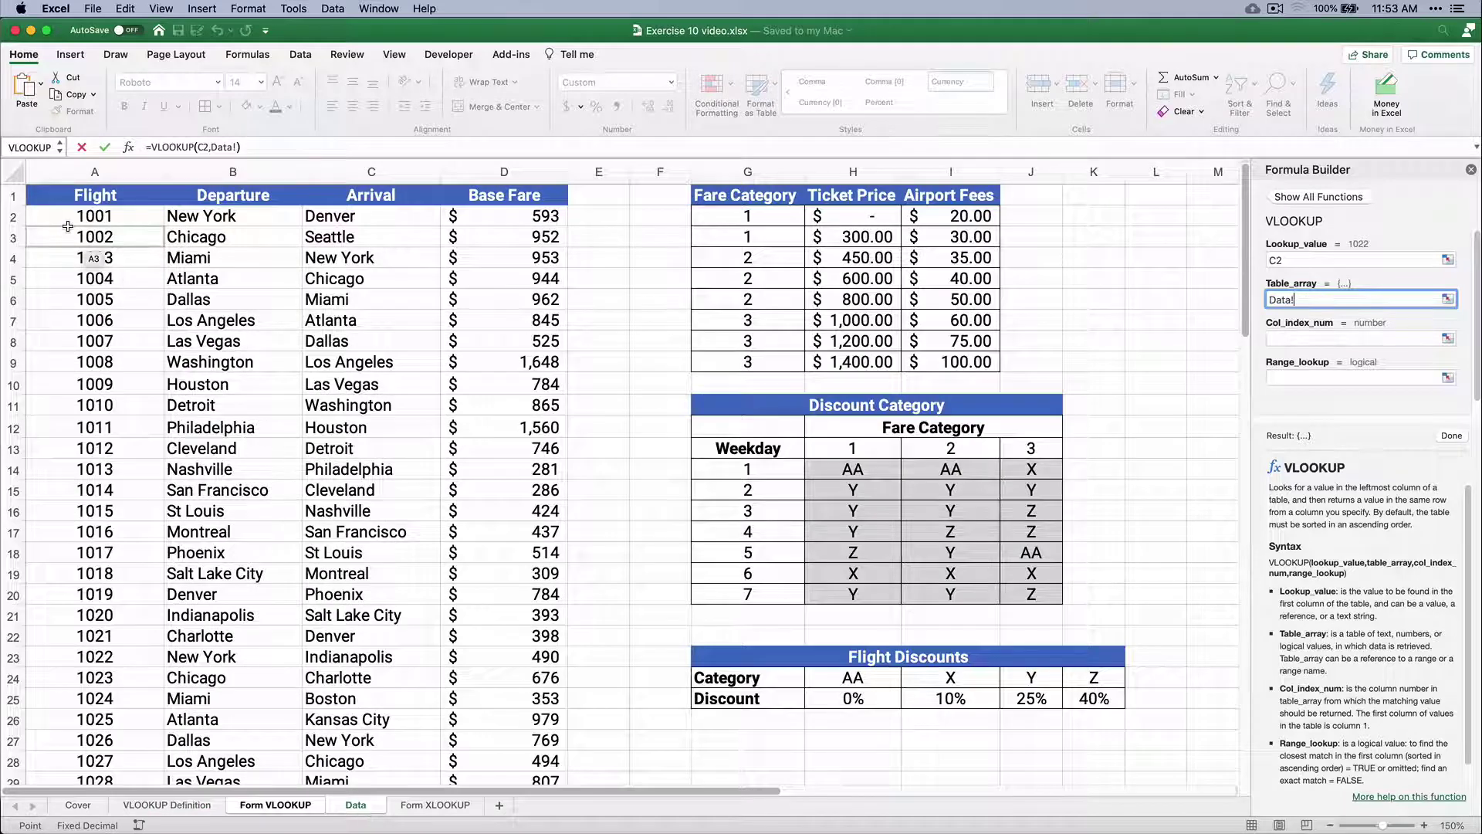
left_click_drag(66, 222, 479, 227)
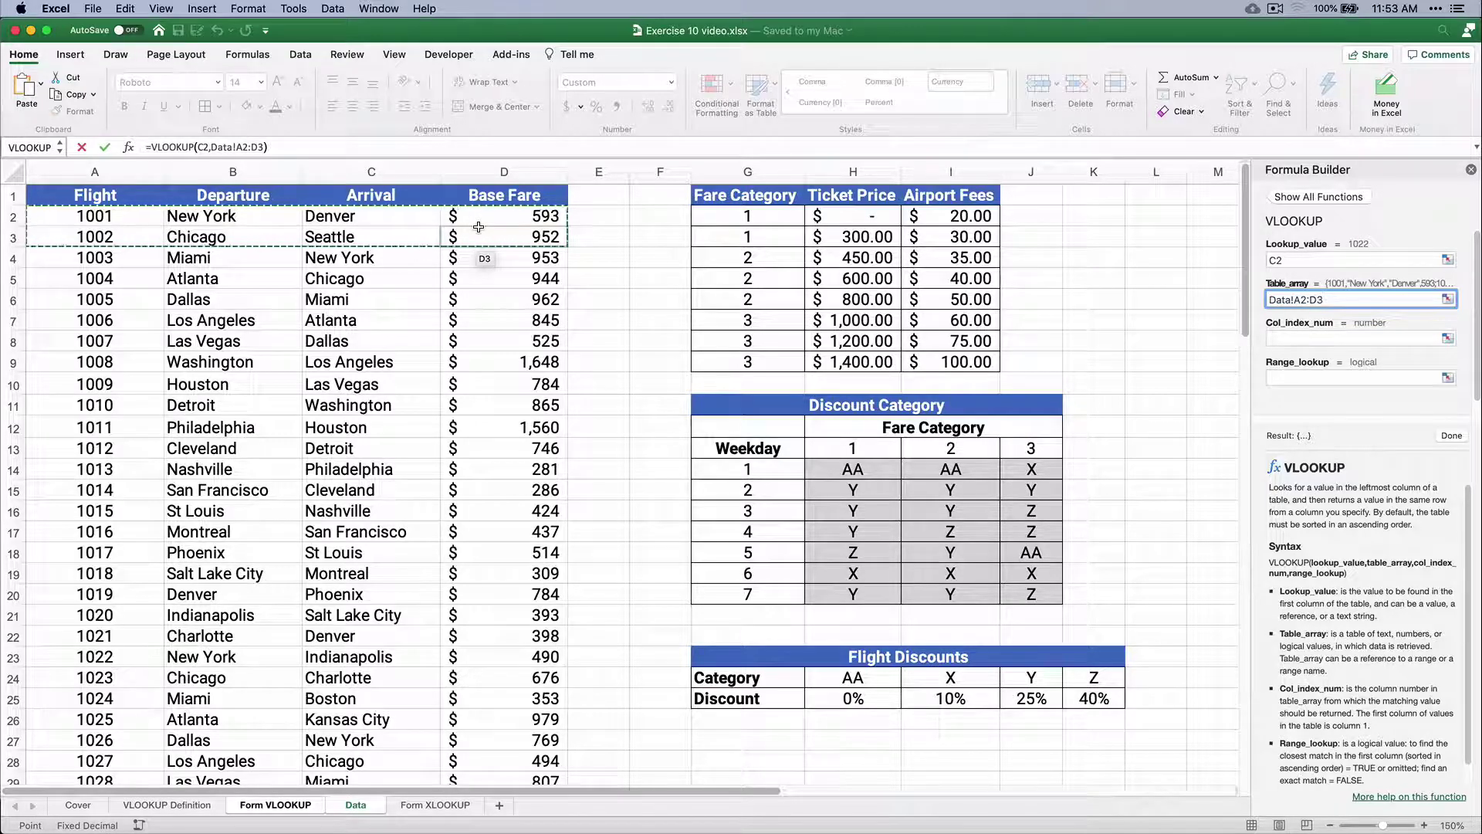
key("shift+super+Down")
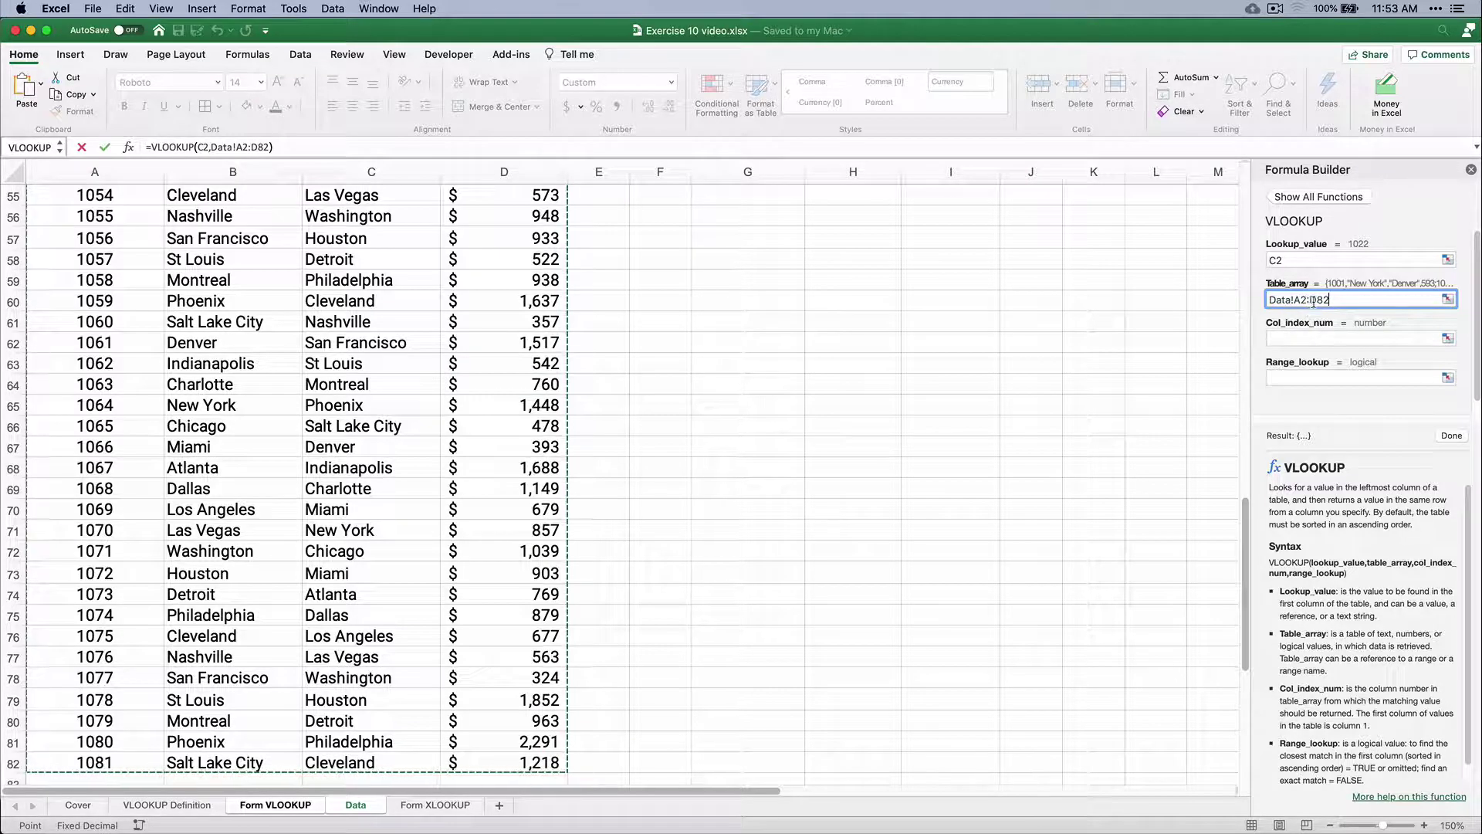
Complete the D2 VLOOKUP with column index number 2 and range lookup FALSE.
left_click(1290, 338)
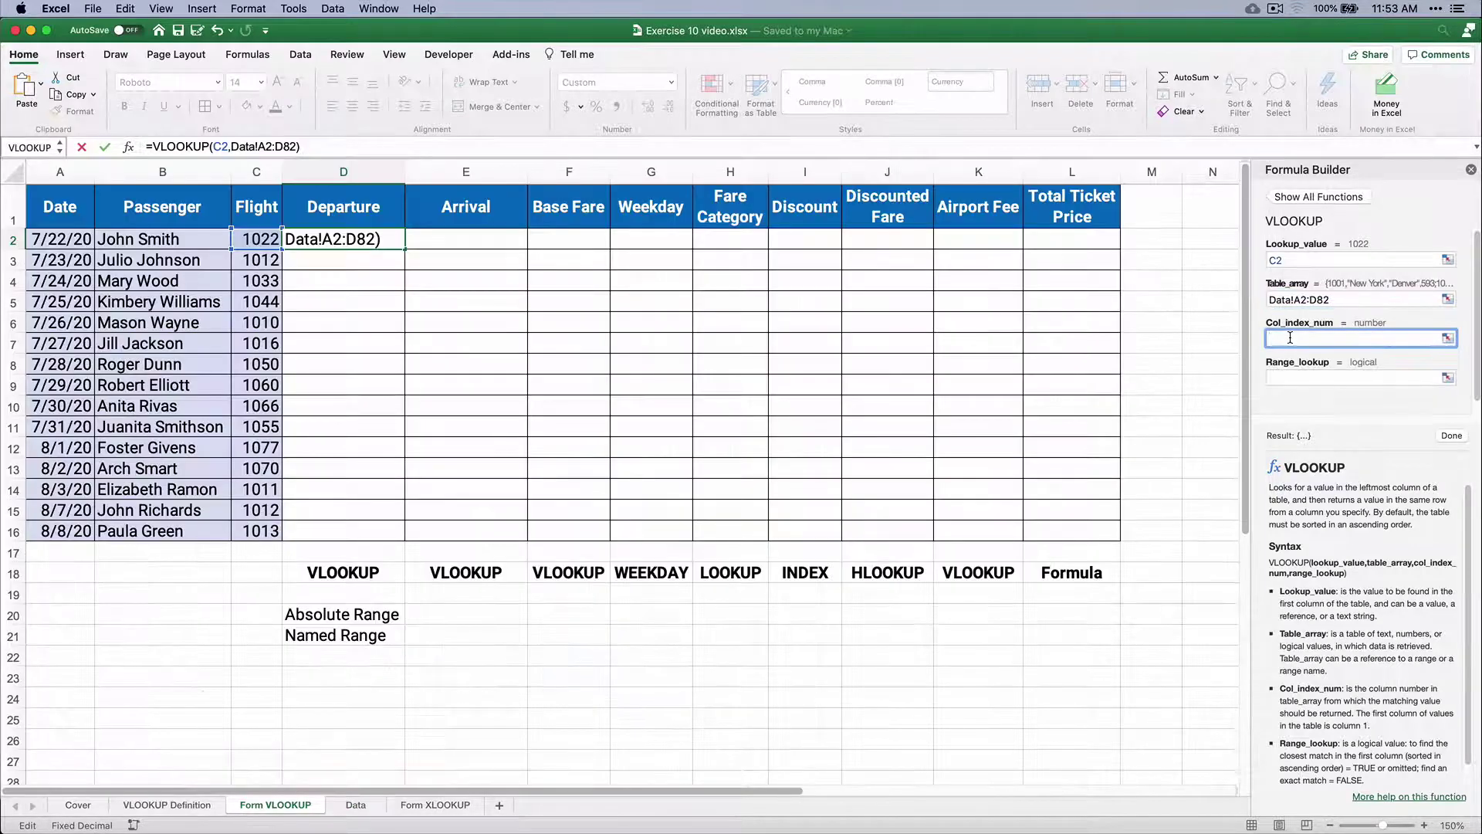
type("2")
left_click(1289, 379)
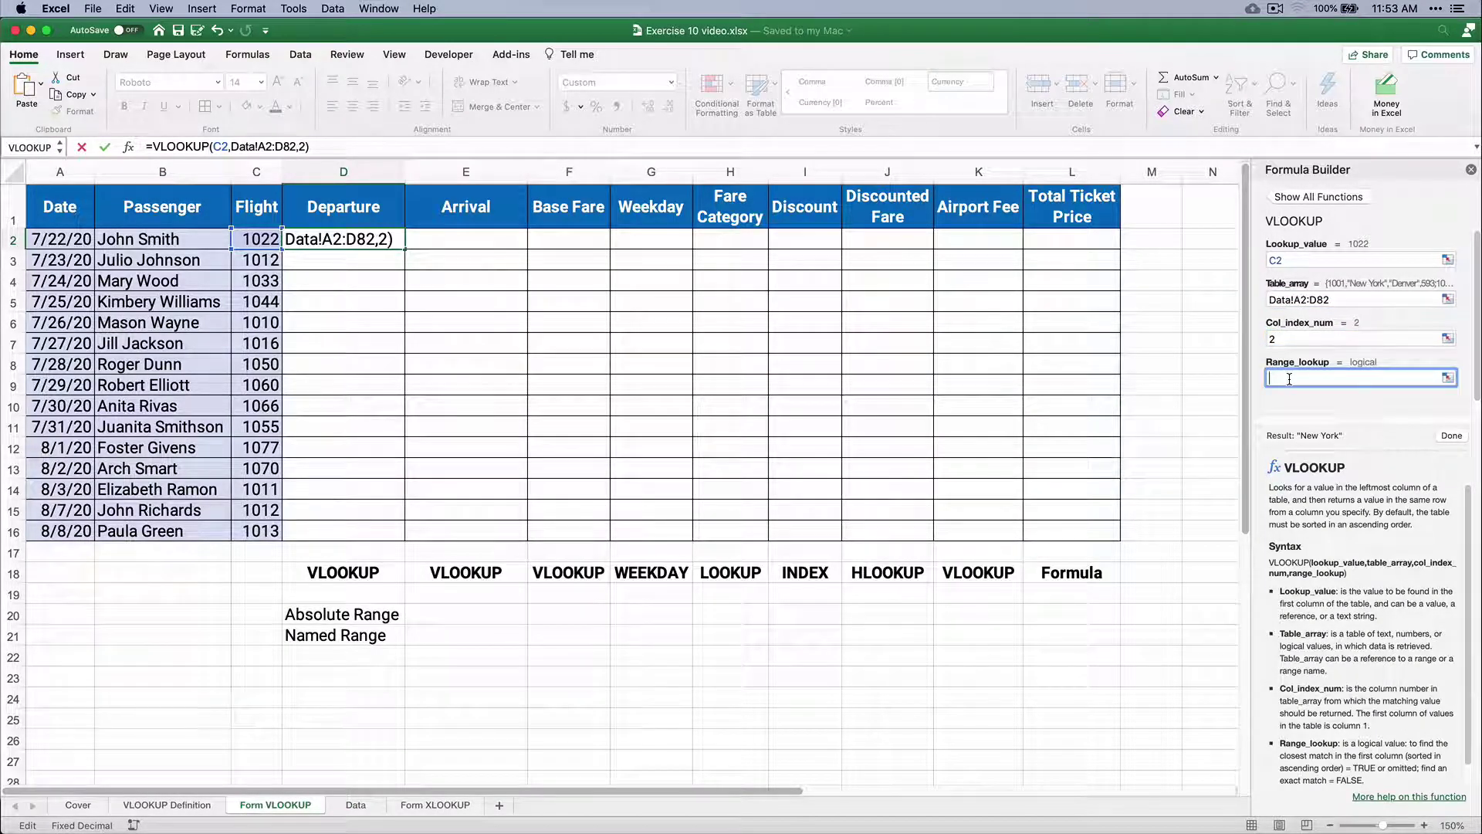
type("fas")
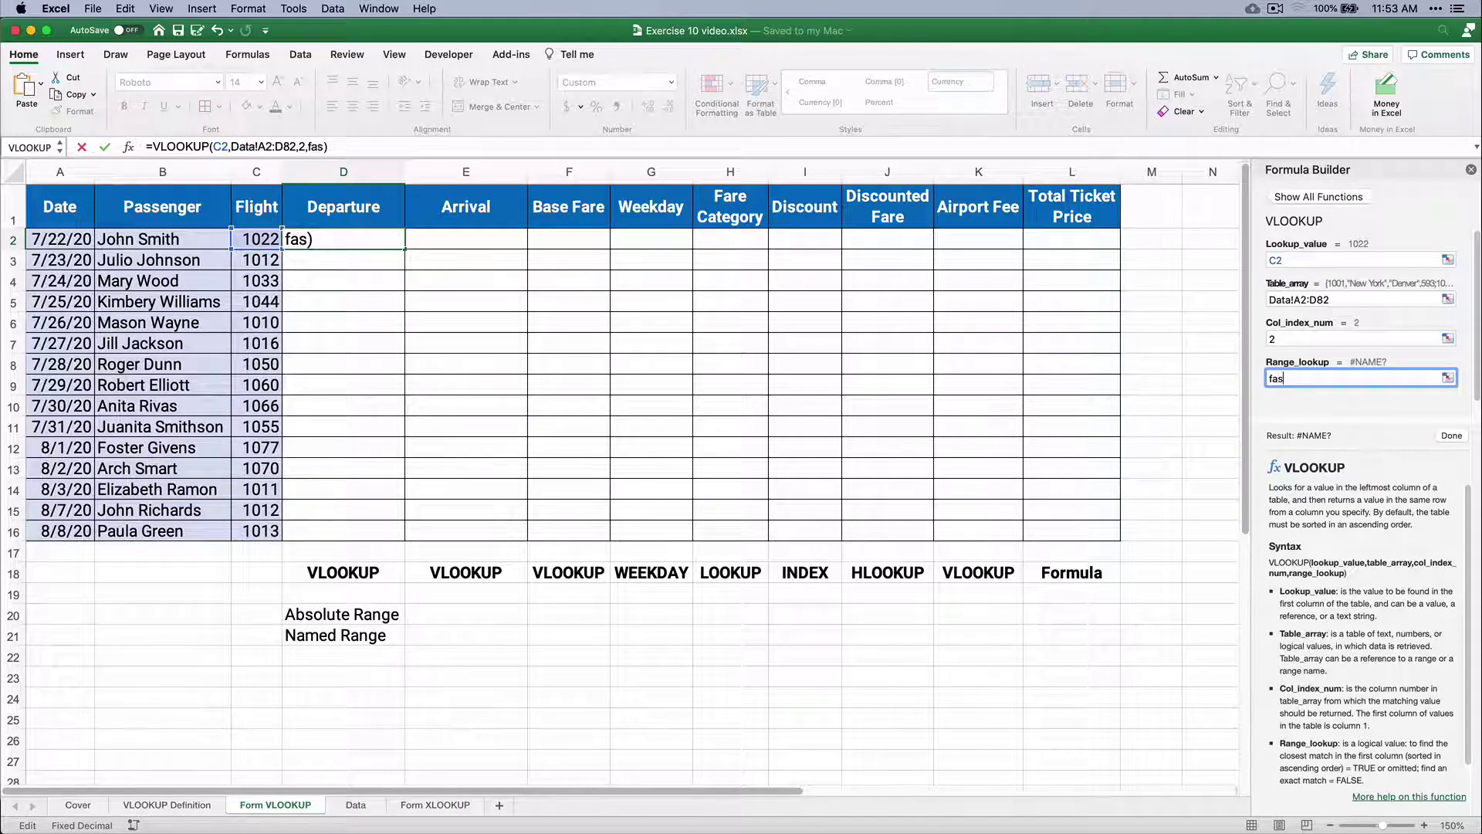
key("BackSpace")
type("lse")
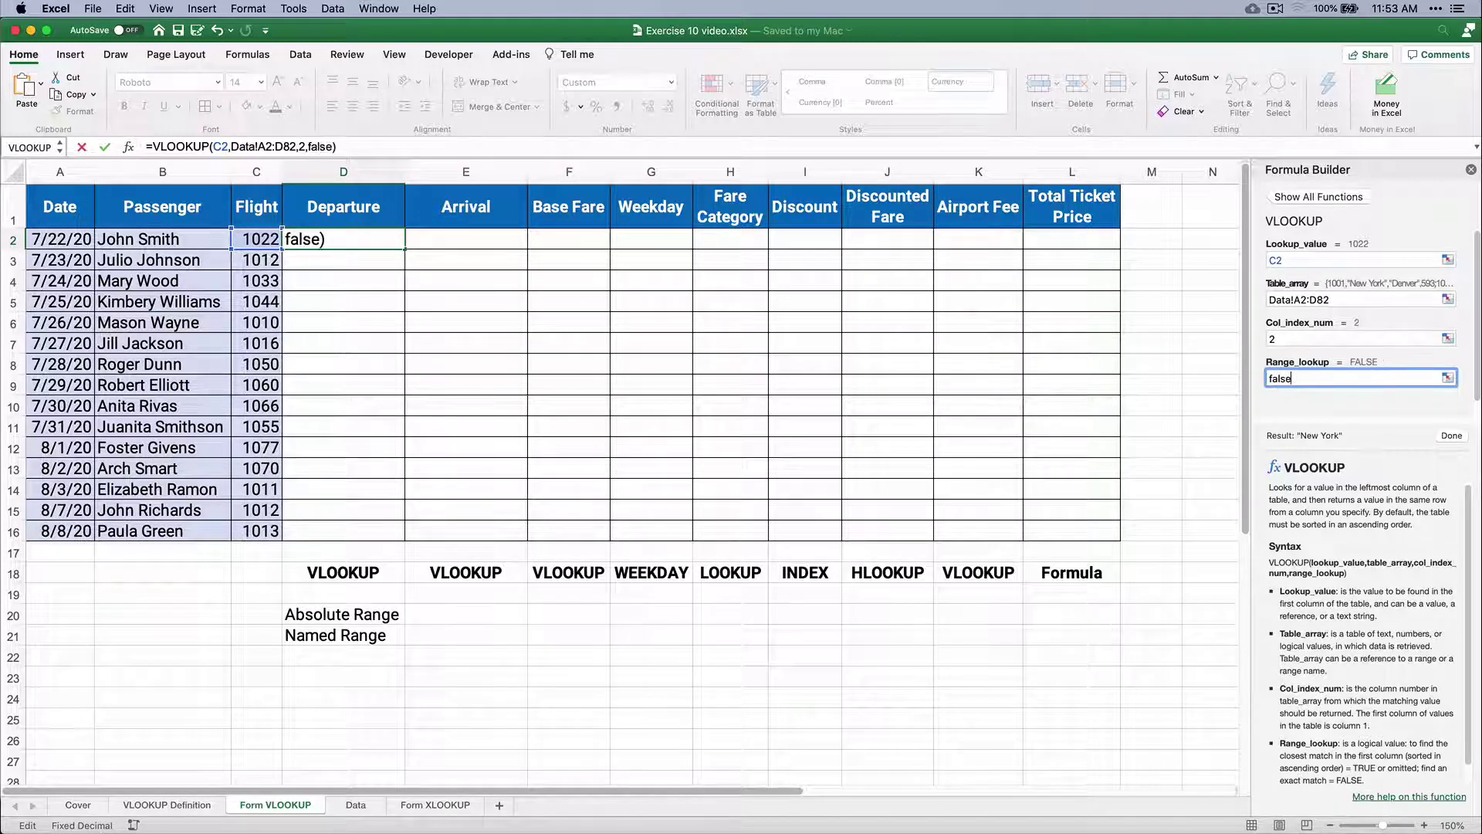
left_click(1451, 435)
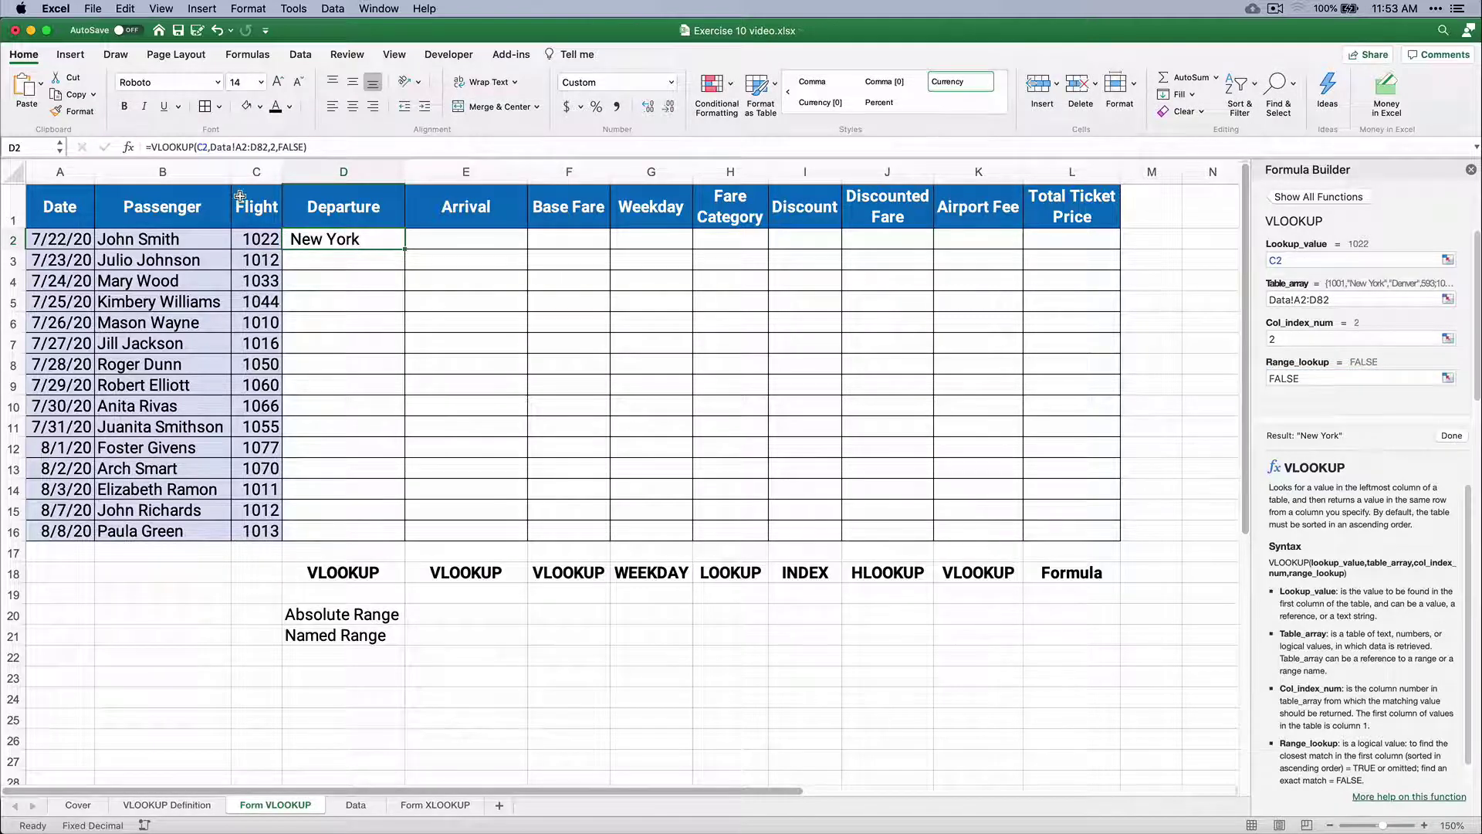
Make the table array in D2's VLOOKUP absolute as Data!$A$2:$D$82 and copy the formula down to D16.
left_click(187, 147)
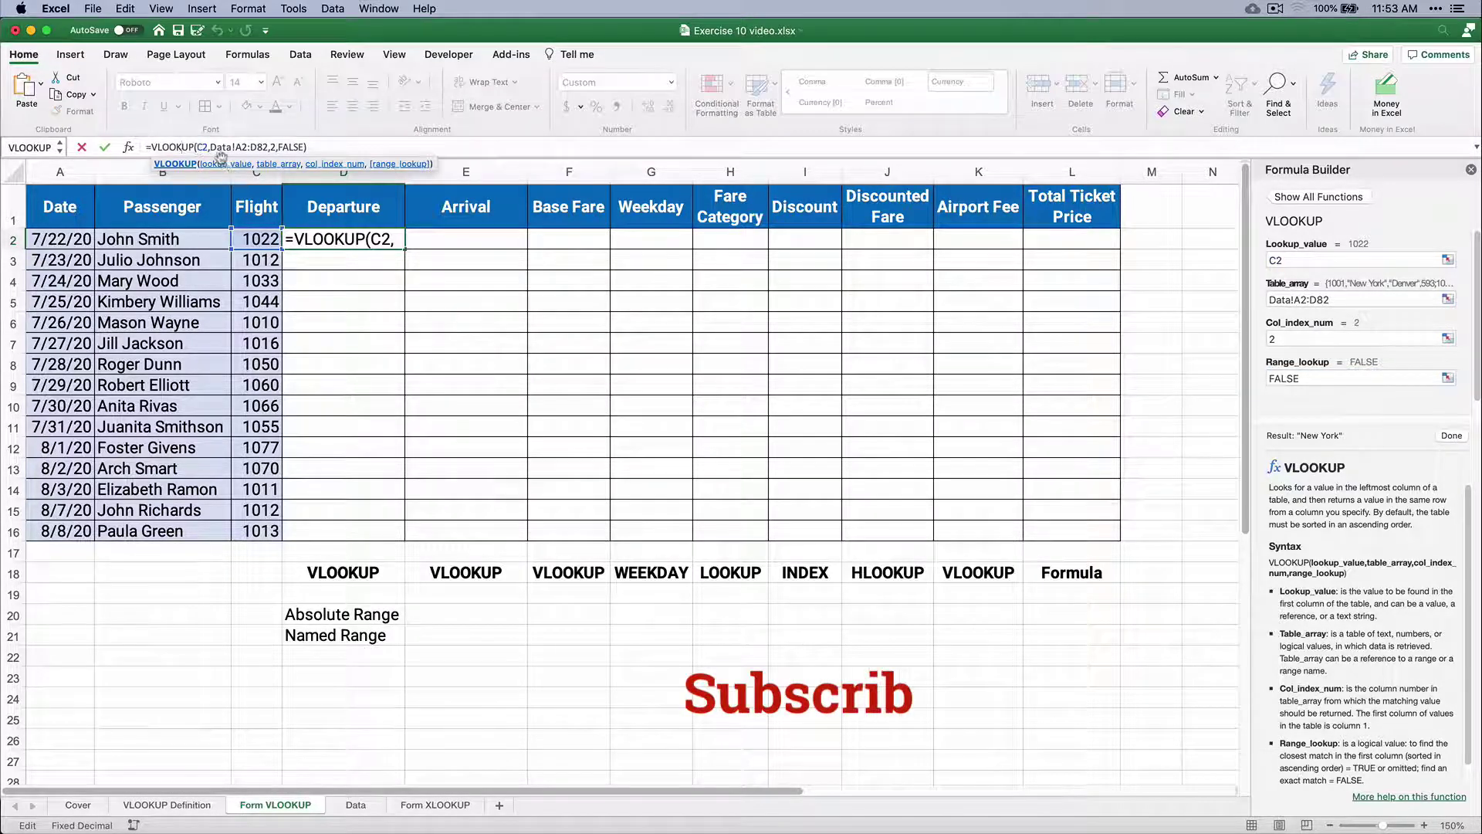
left_click(224, 165)
left_click(270, 165)
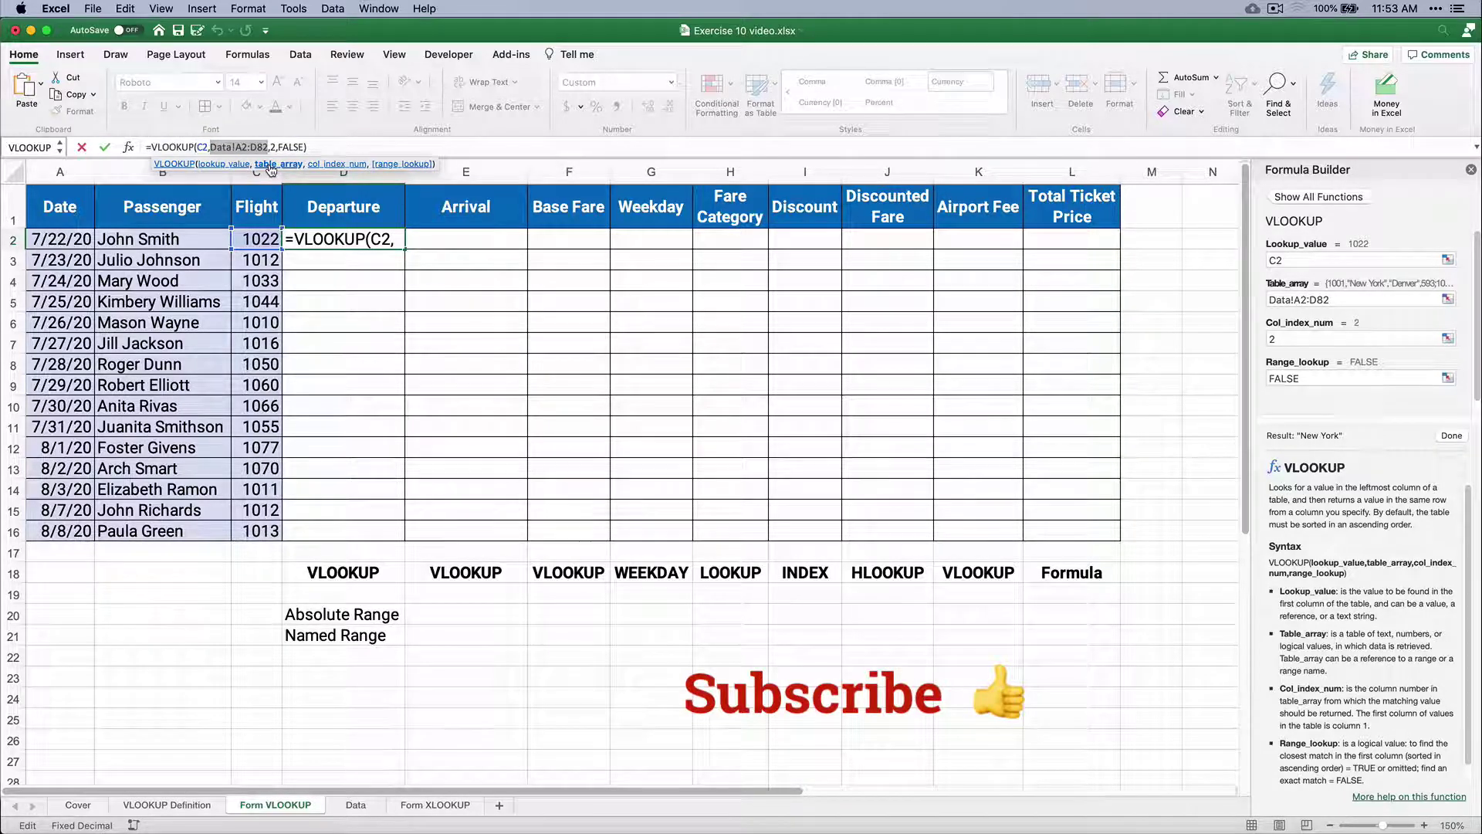
key("super+t")
key("Return")
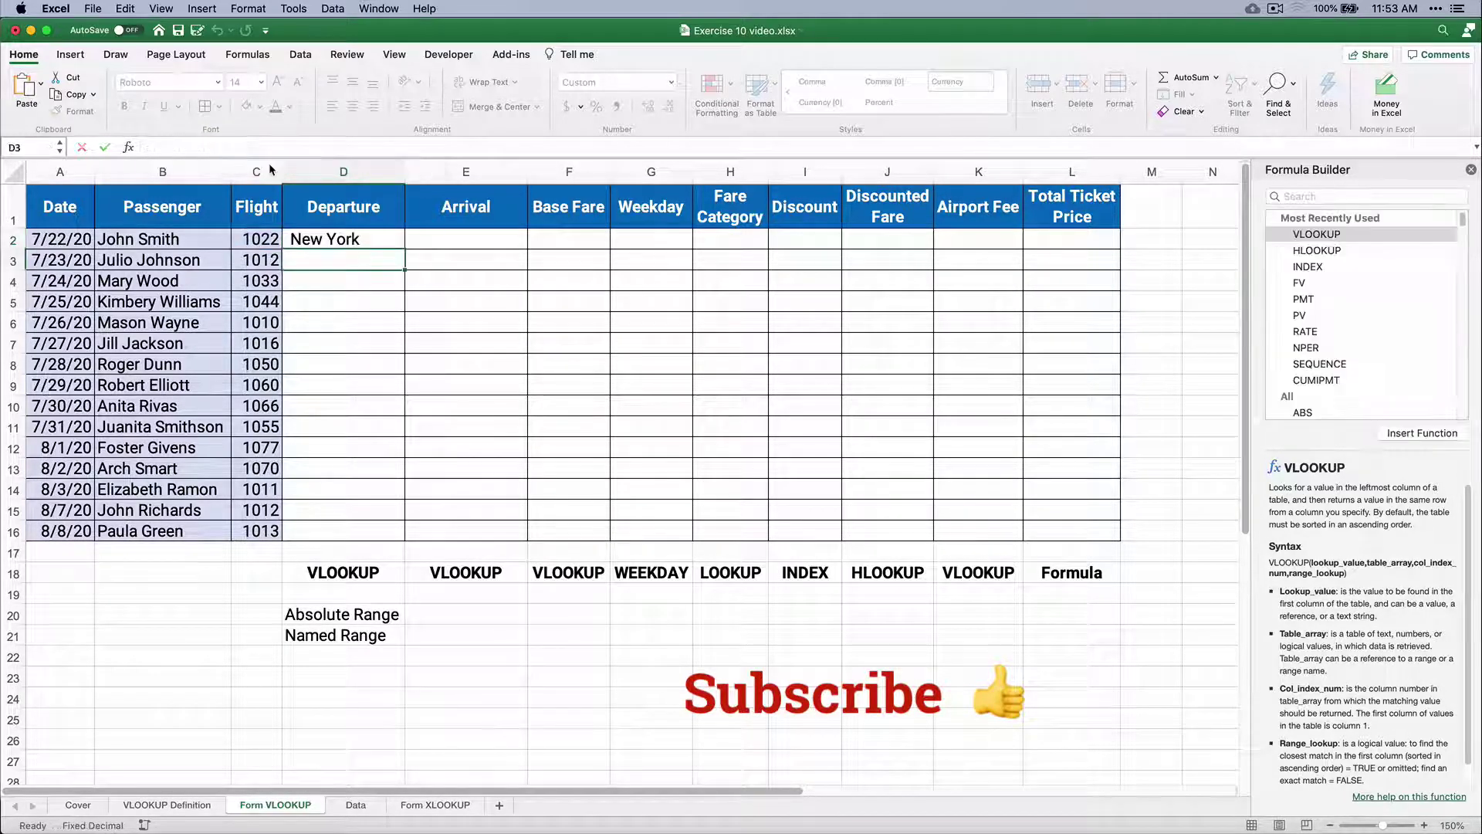
left_click(330, 239)
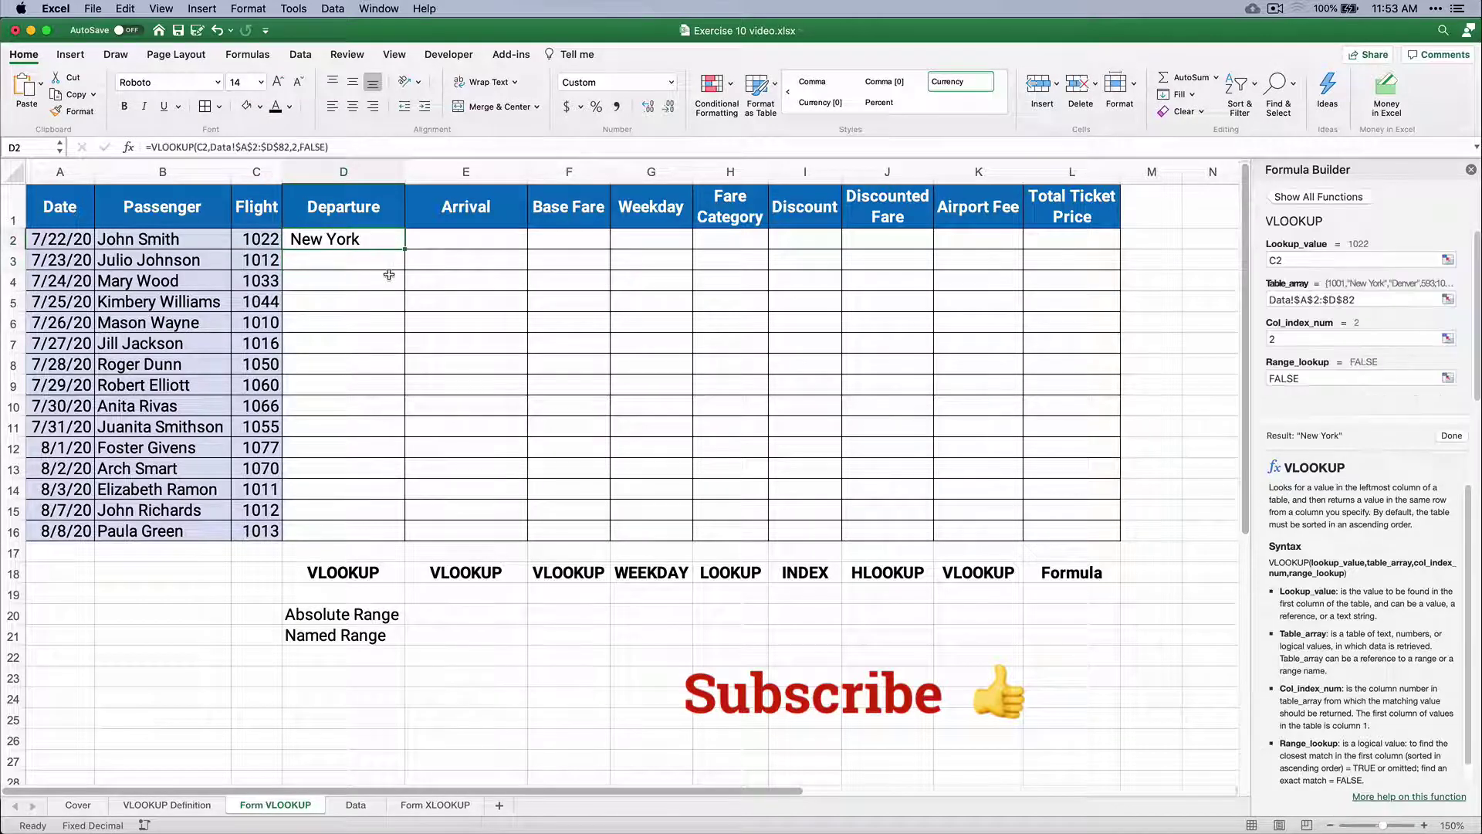
double_click(405, 248)
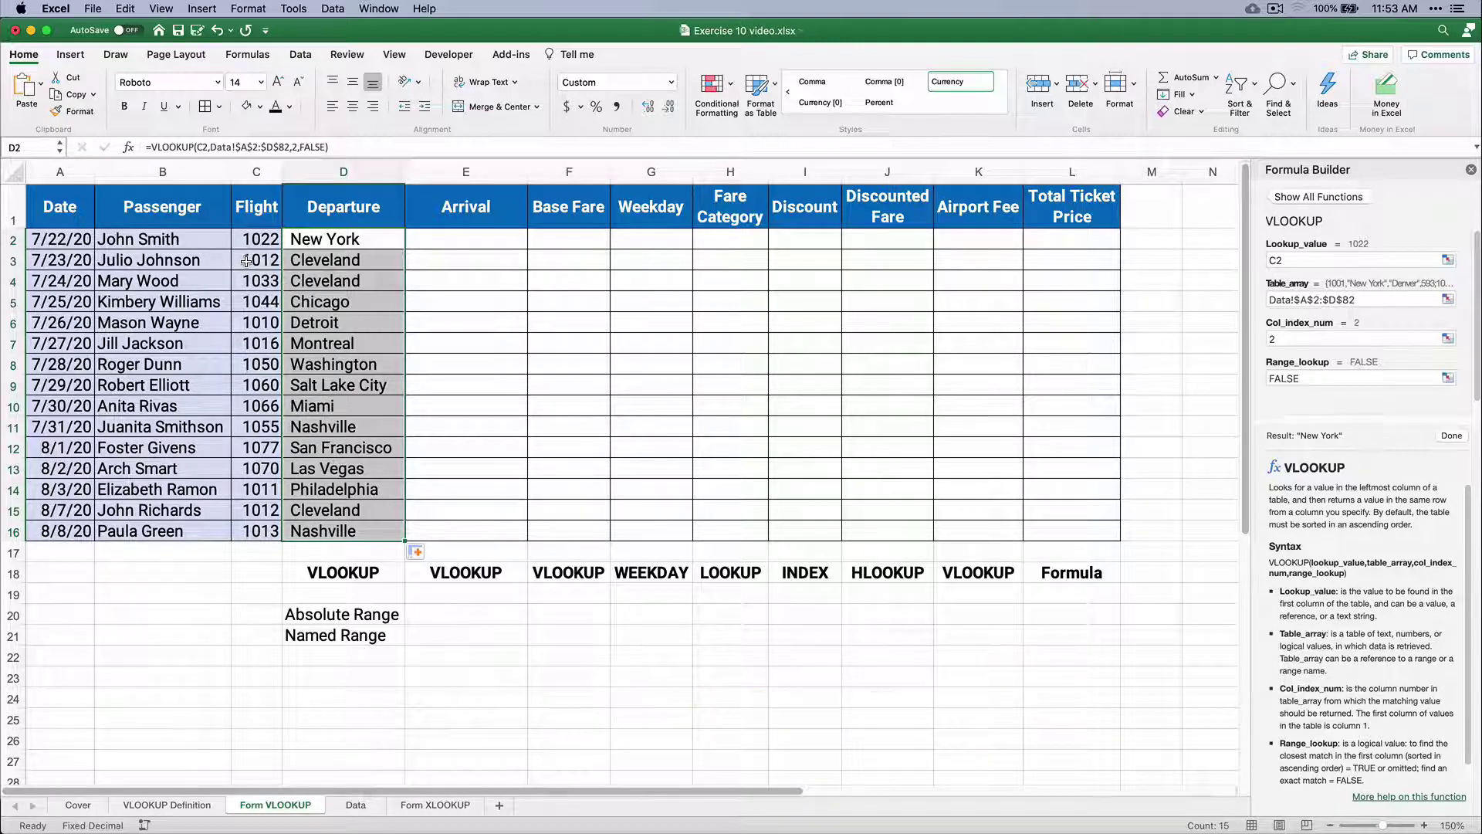
Check the Departure for flight 1012 against its row on the Data sheet, and return to the Absolute Range label in D20.
left_click(354, 805)
scroll(231, 317, "up", 8)
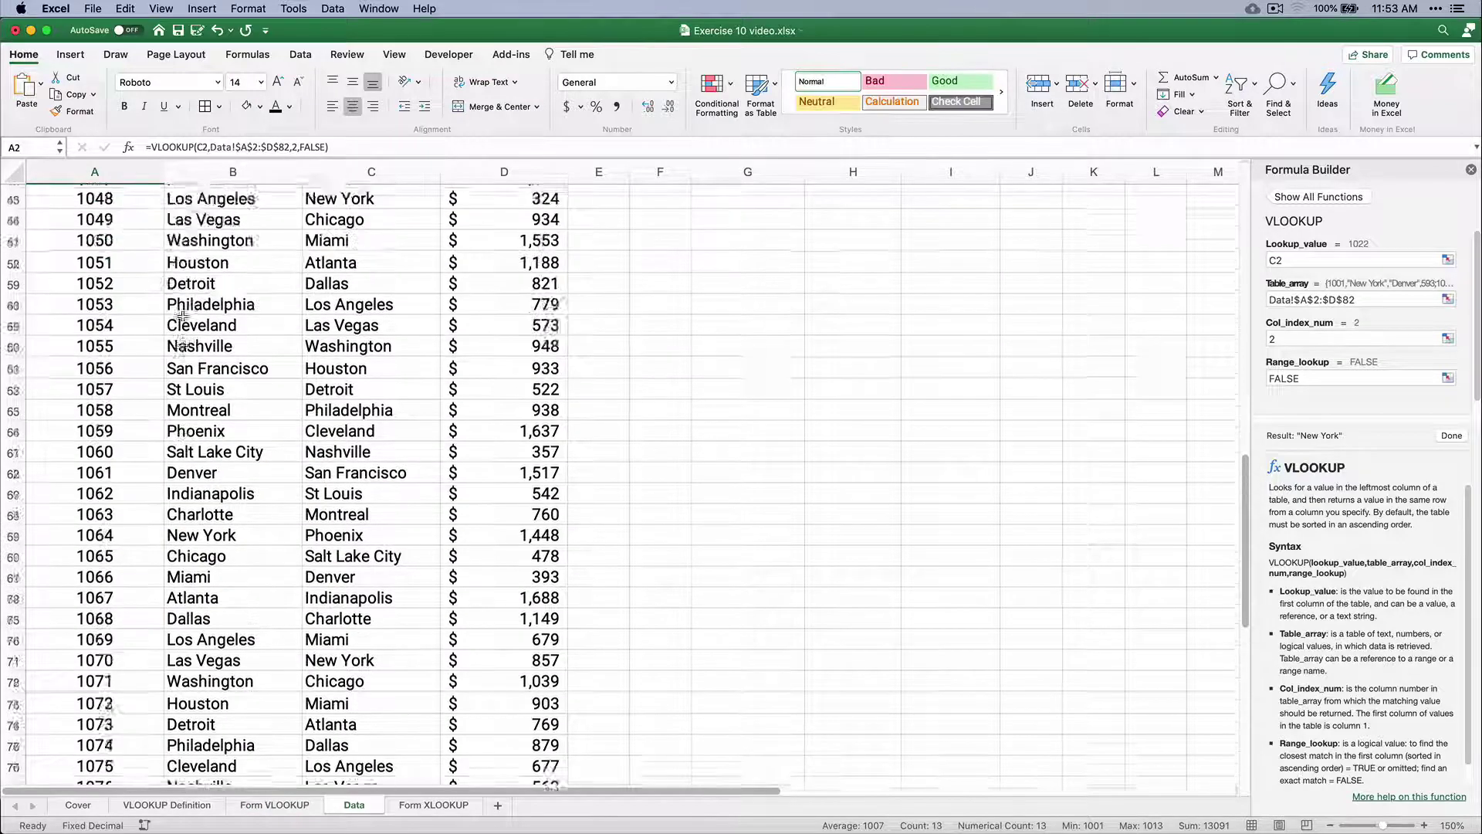
scroll(185, 317, "up", 10)
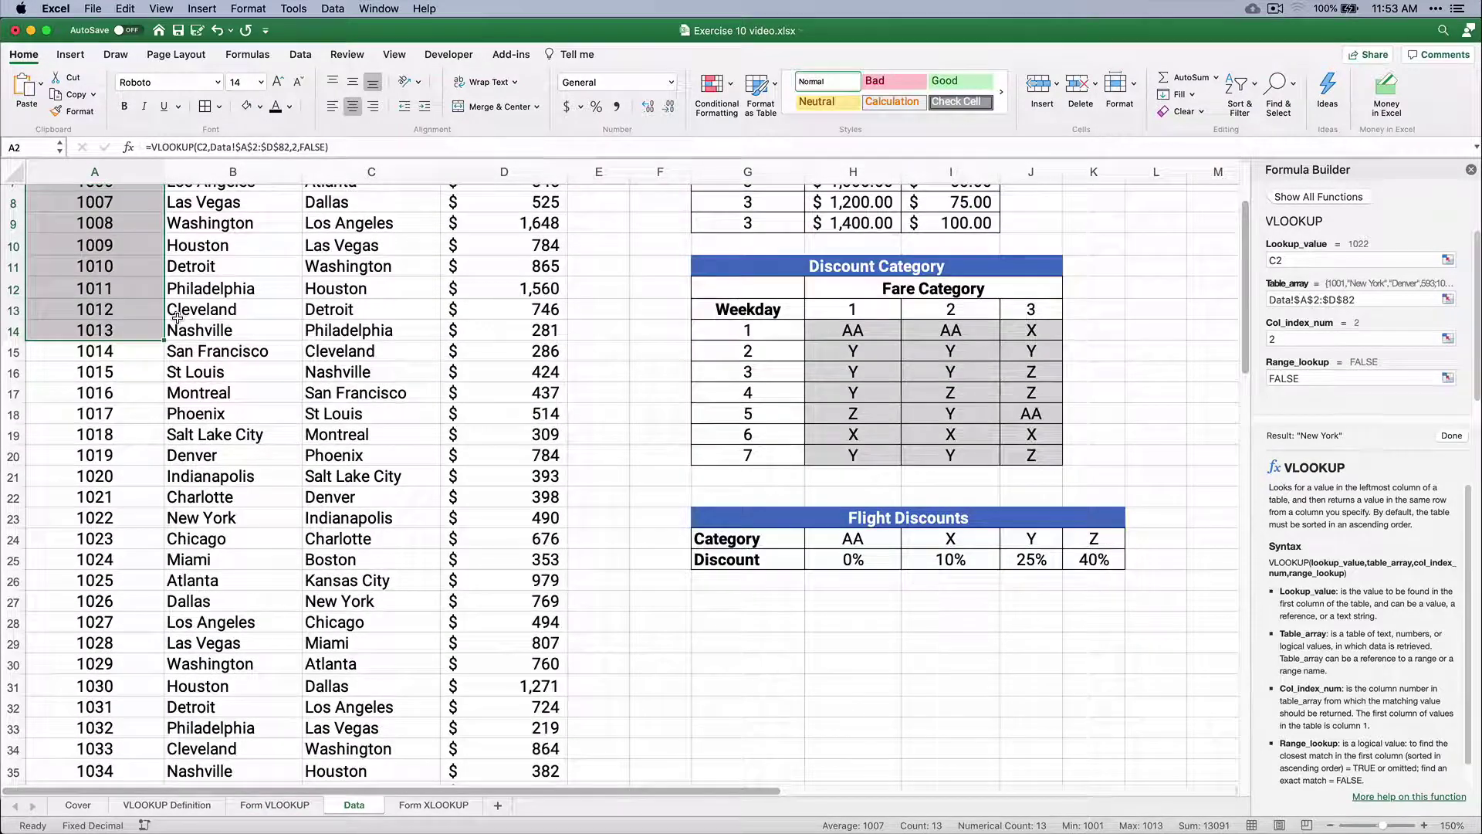
left_click_drag(191, 321, 482, 311)
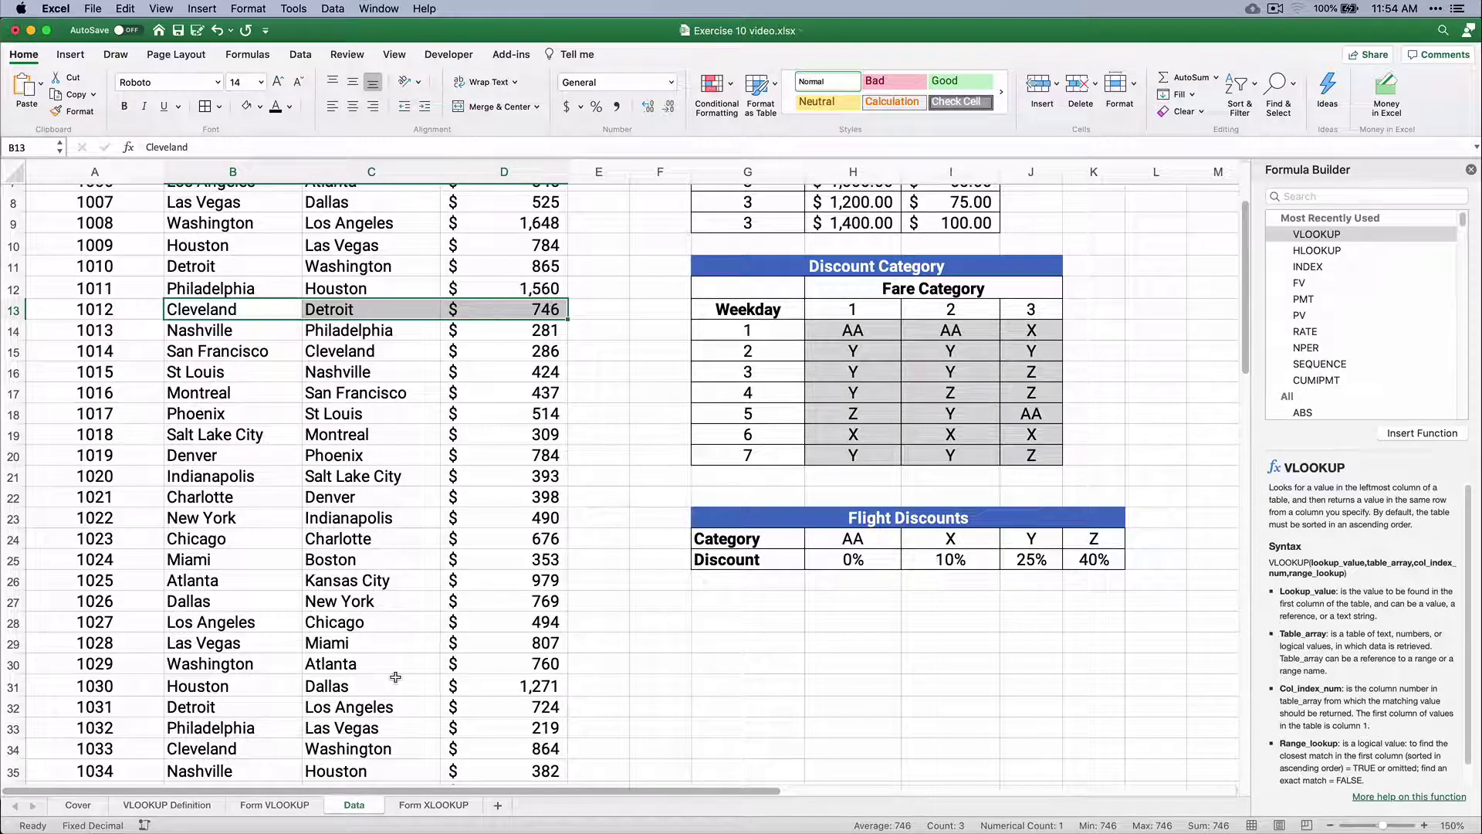
left_click(279, 805)
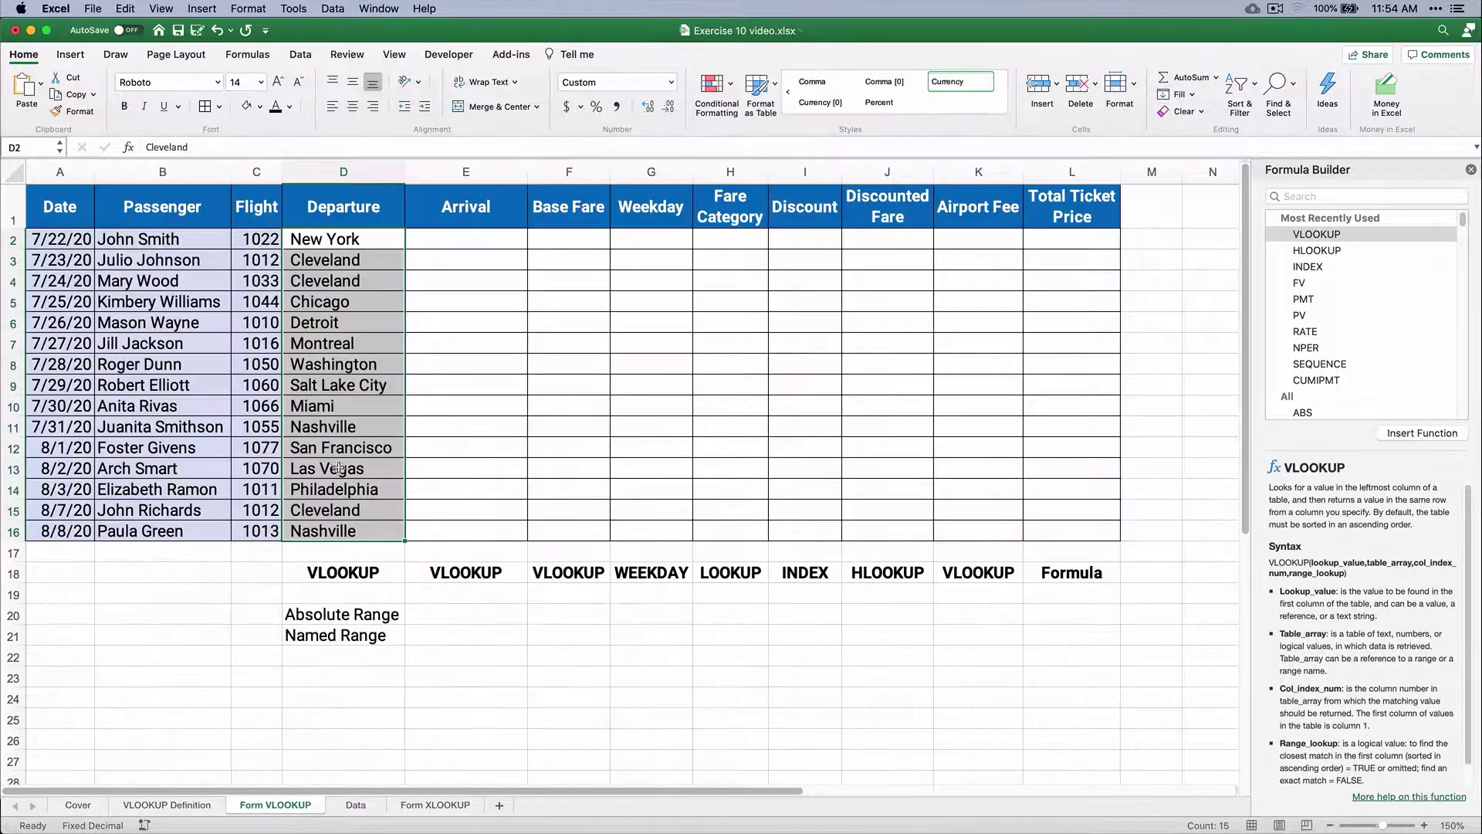
left_click(358, 614)
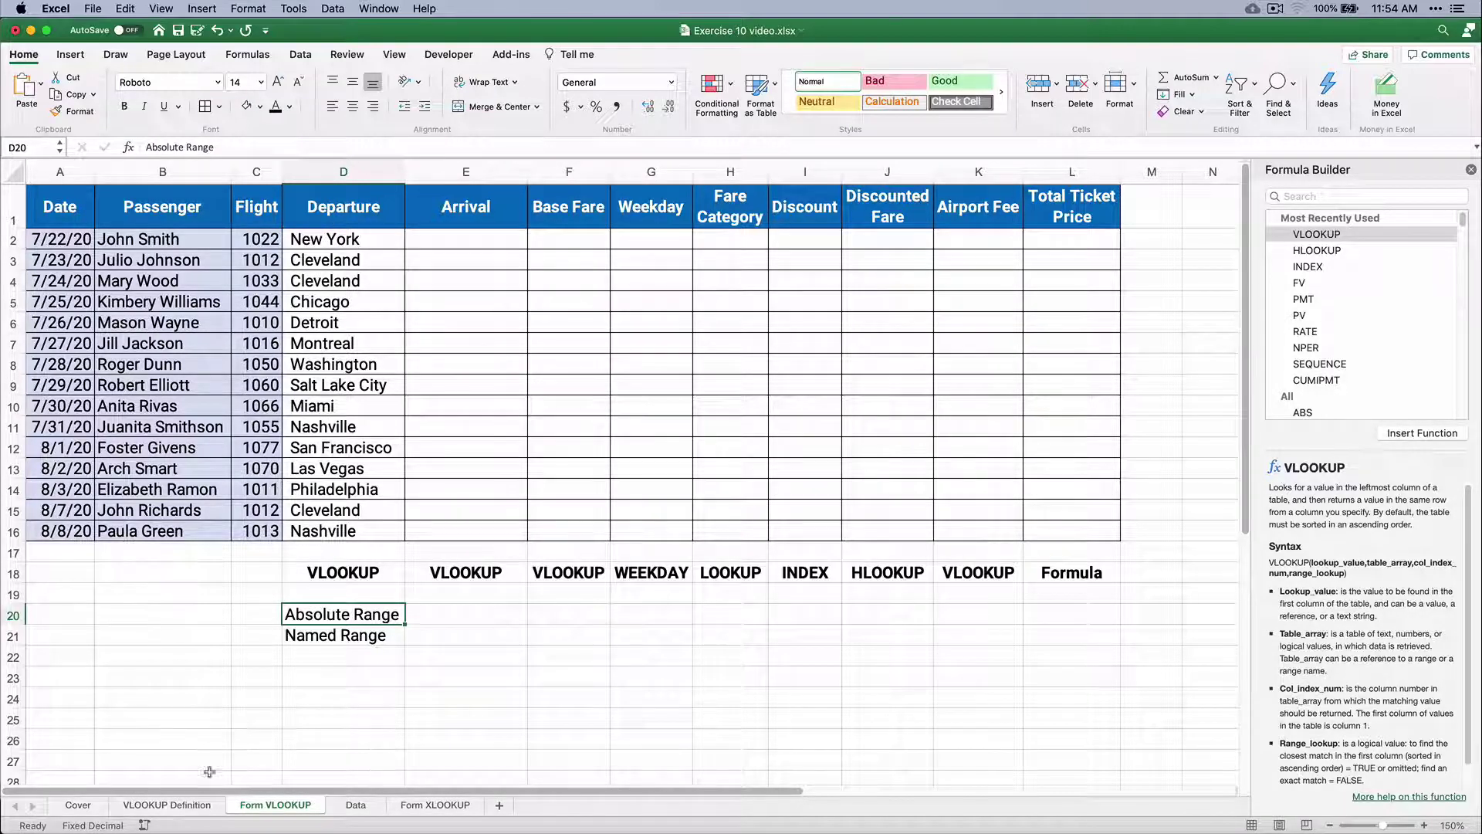
Name the flight data in A2:D82 on the Data sheet flights, excluding the header row.
left_click(355, 805)
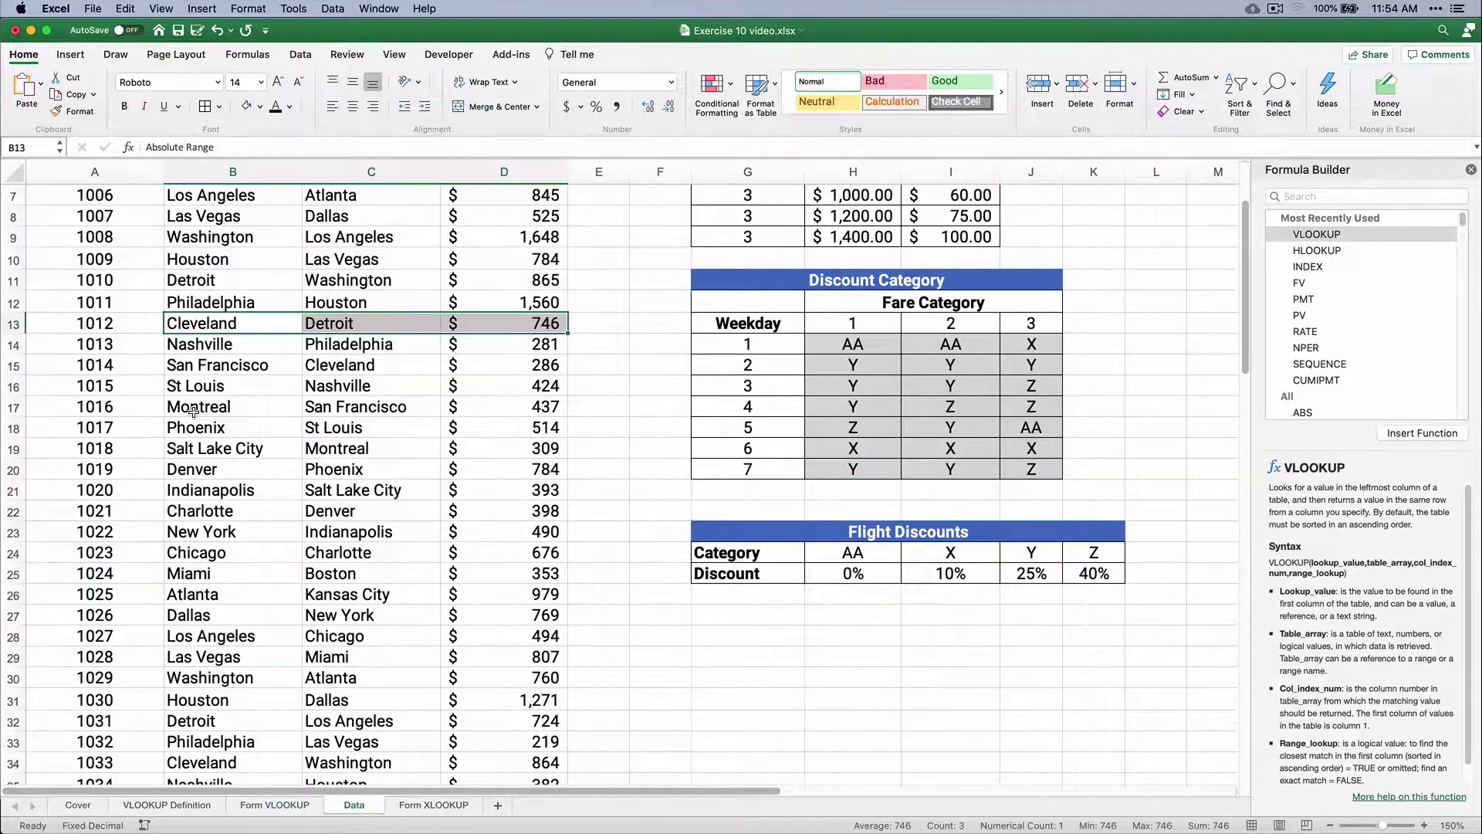
left_click(112, 217)
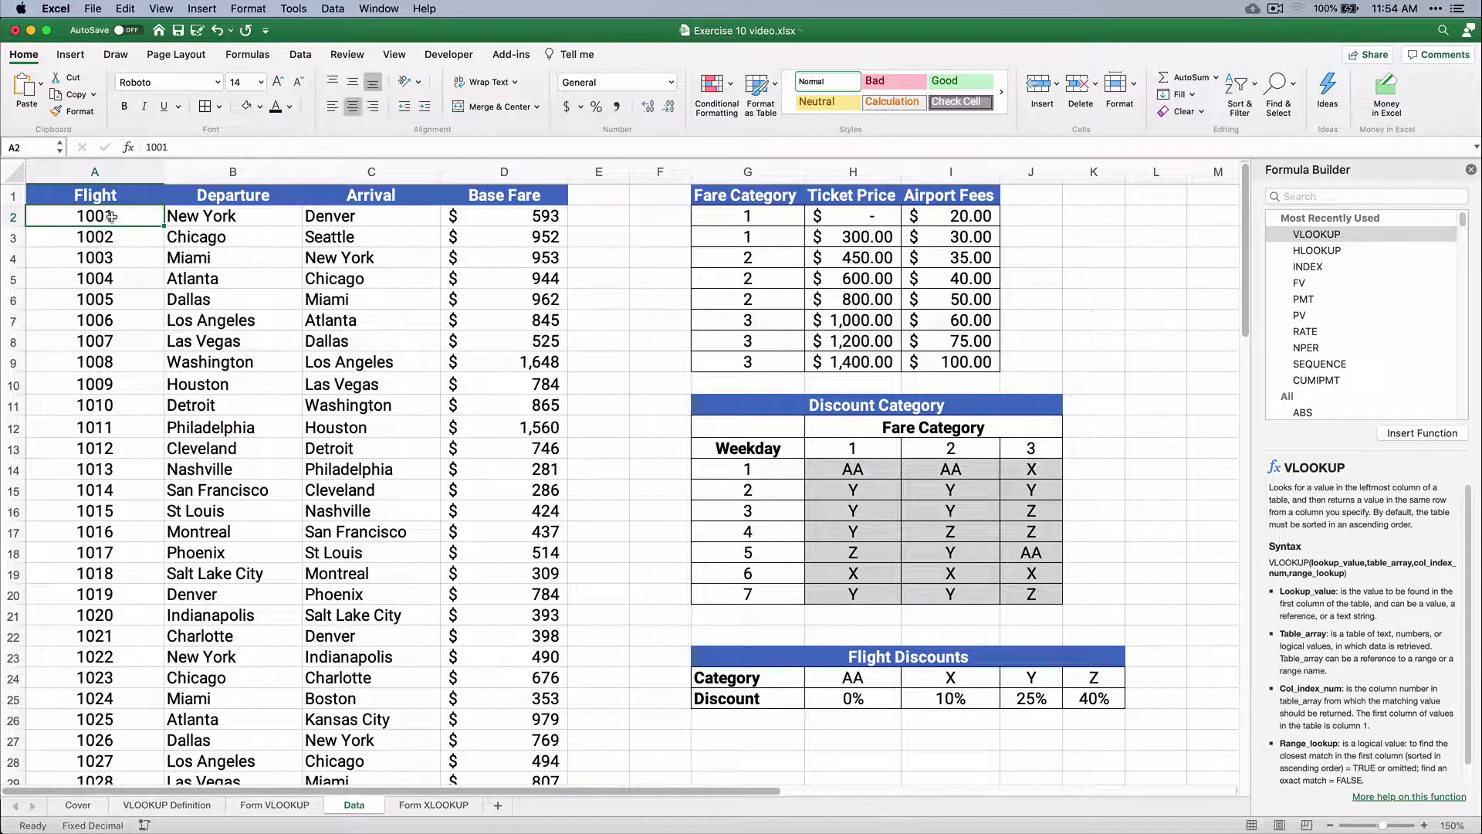
key("shift+super+Right")
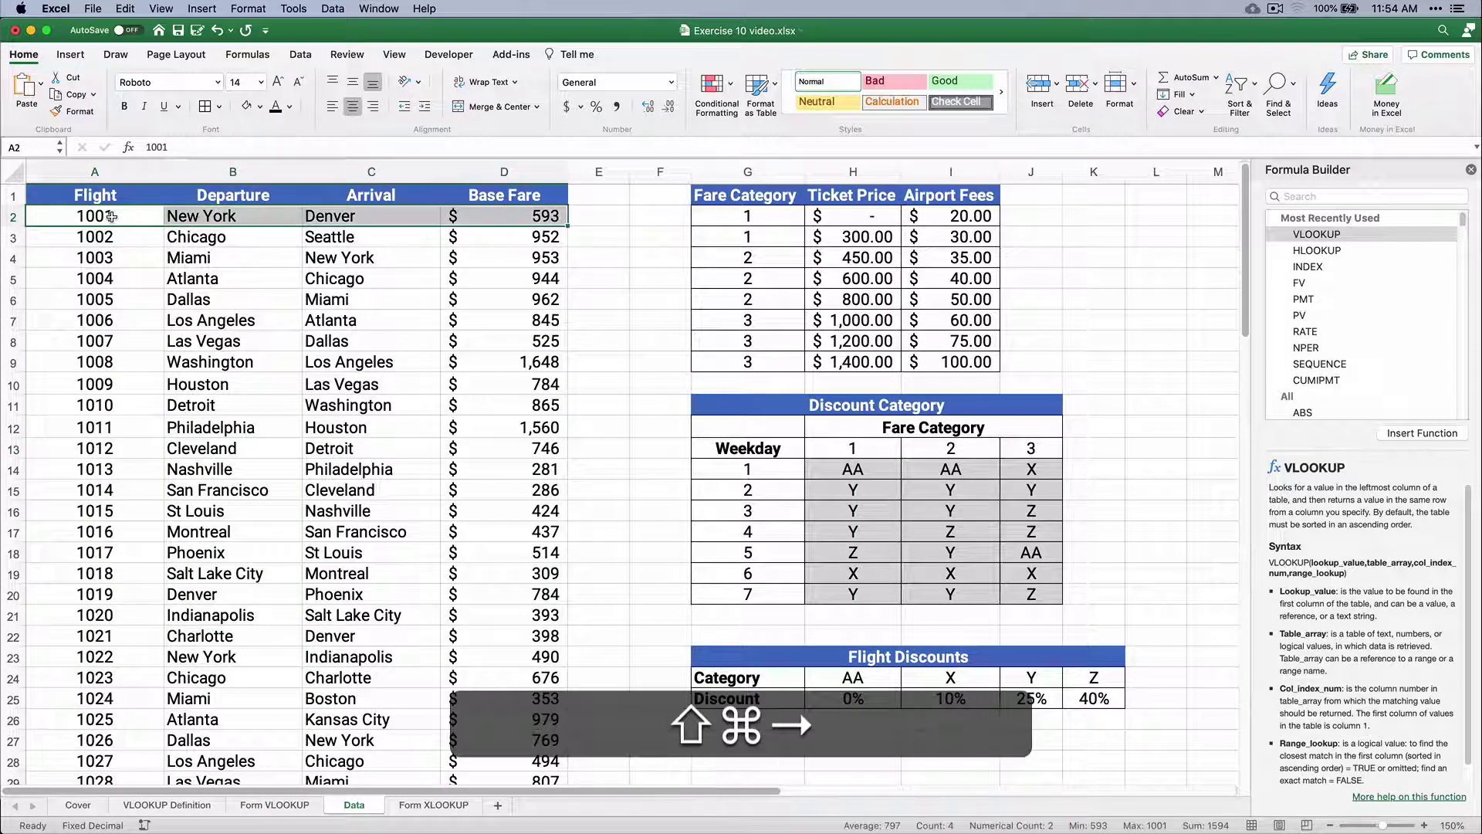
key("shift+super+Down")
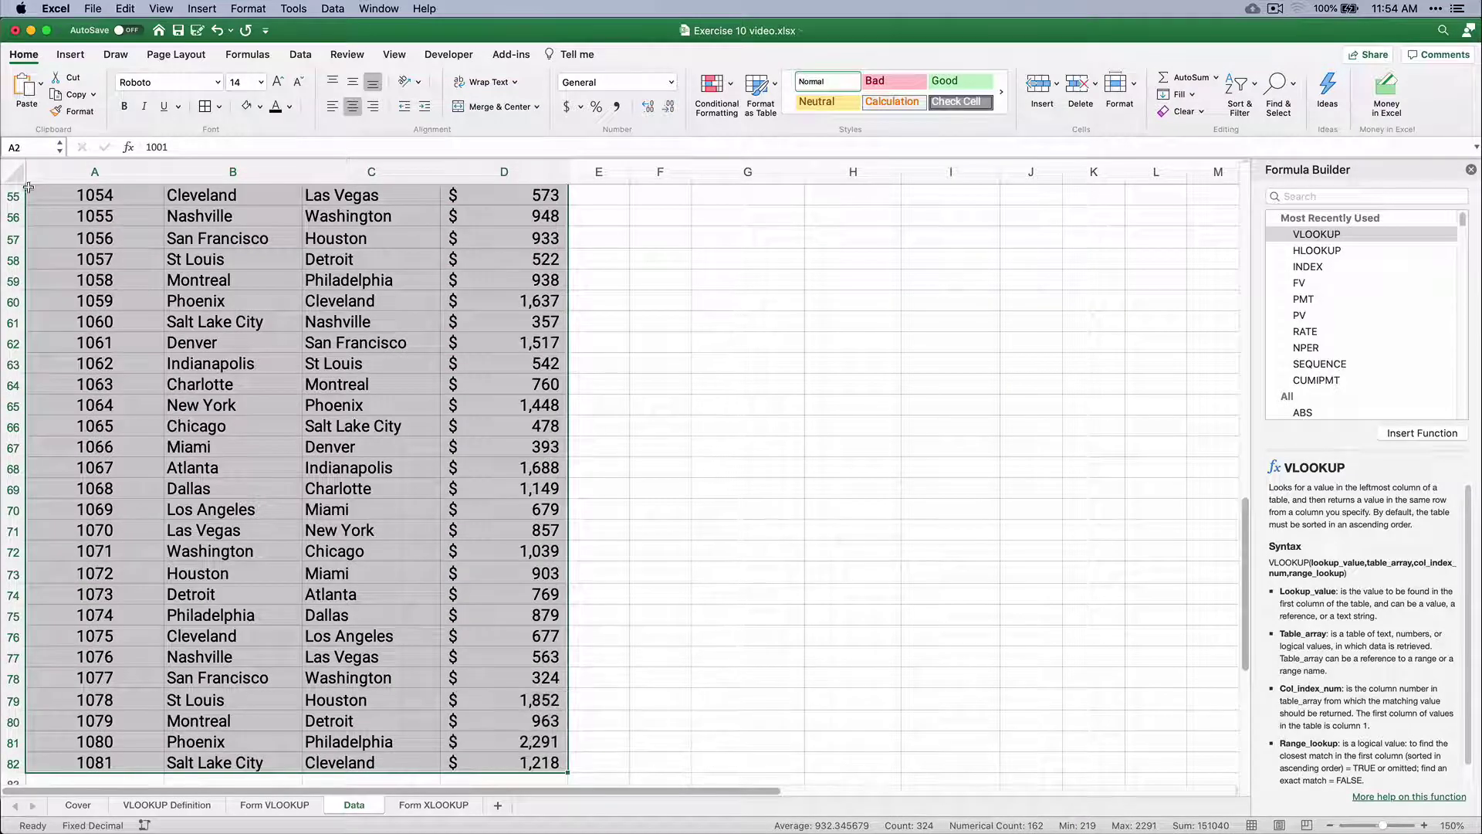
left_click(30, 147)
type("flights")
key("Return")
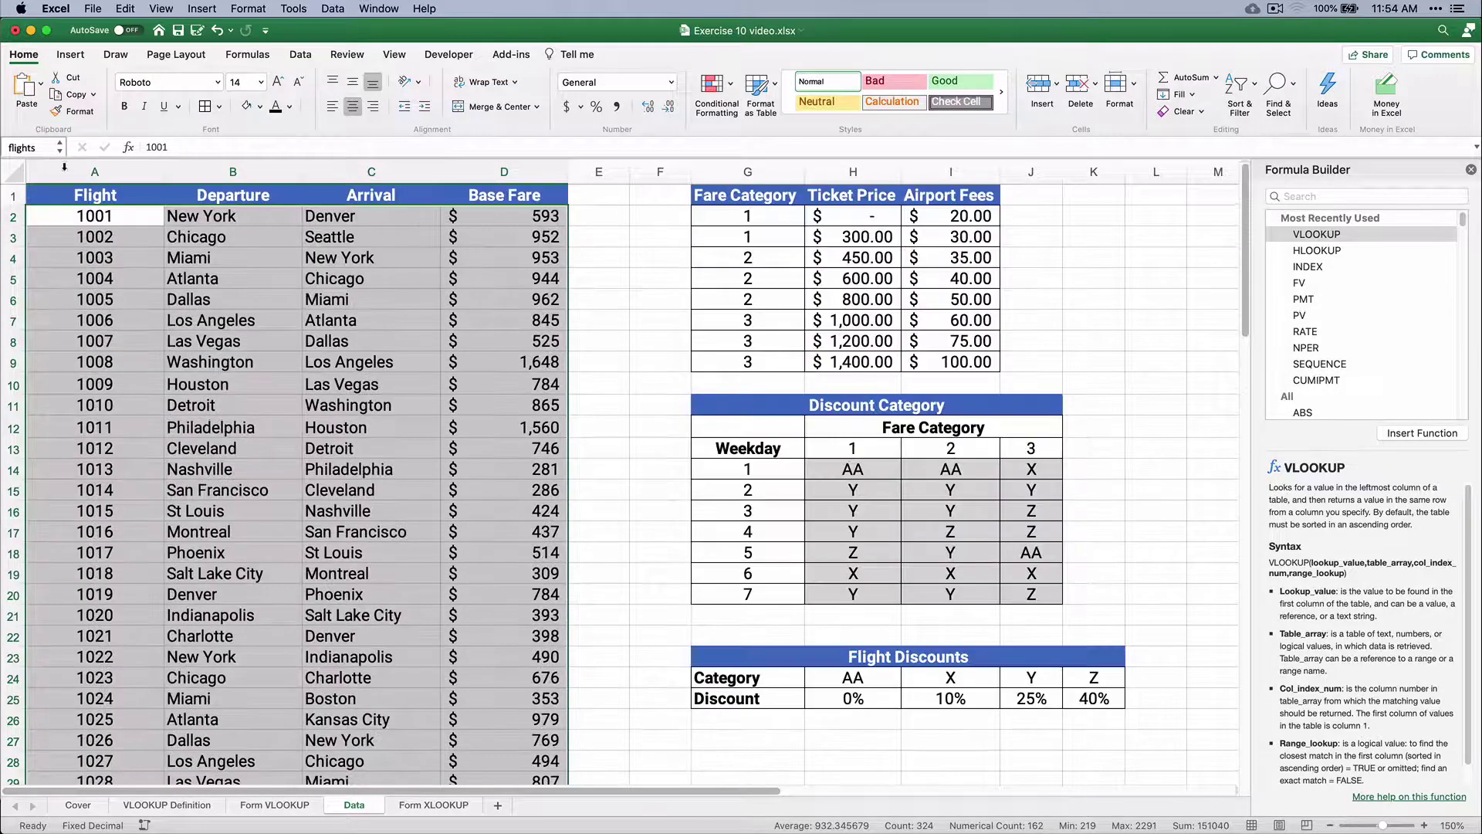
Test the flights named range by deselecting the data and recalling the range by its name.
left_click(60, 153)
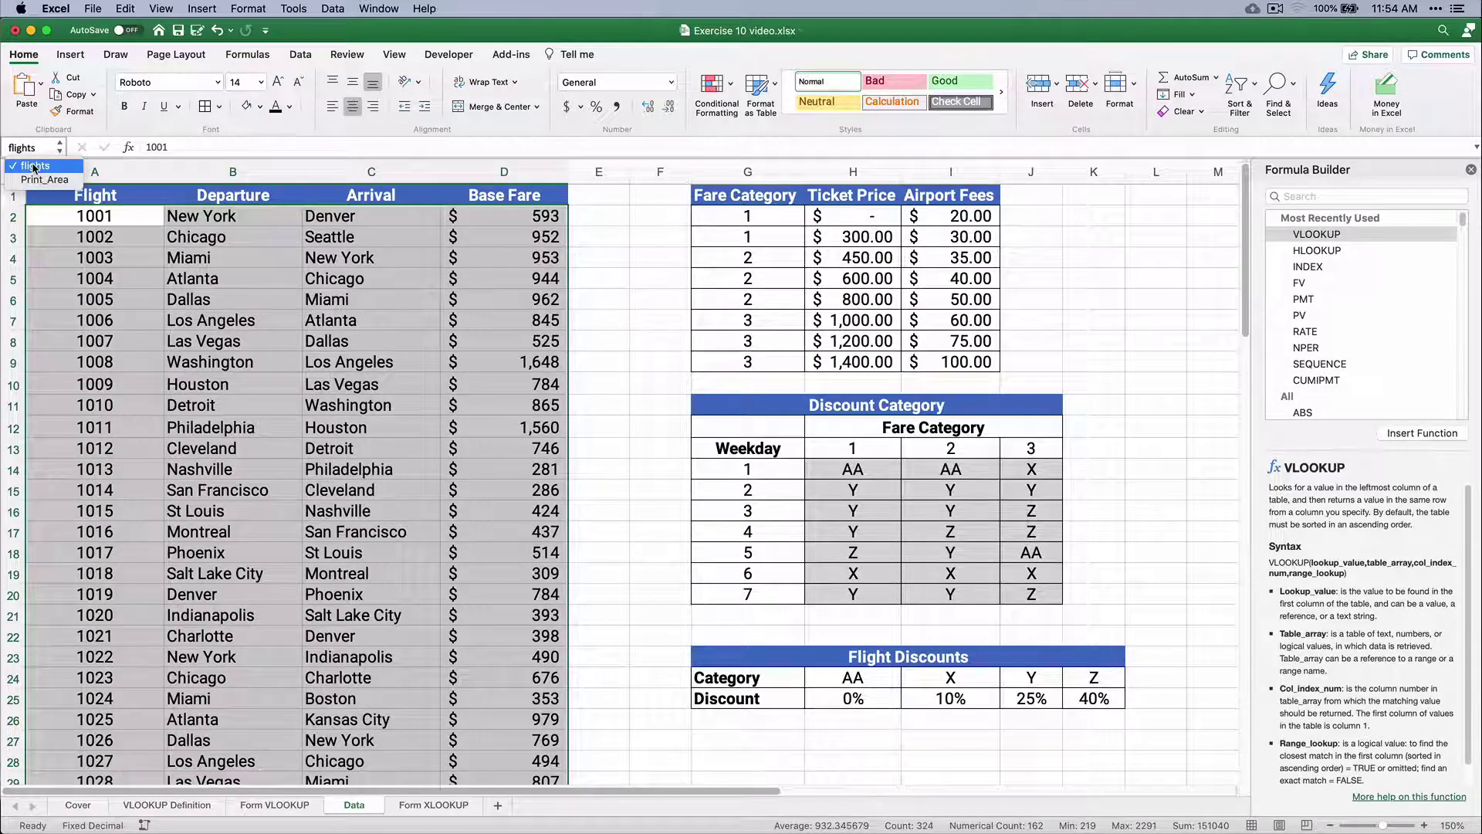
left_click(35, 165)
scroll(232, 463, "down", 1)
left_click(229, 323)
scroll(240, 361, "up", 1)
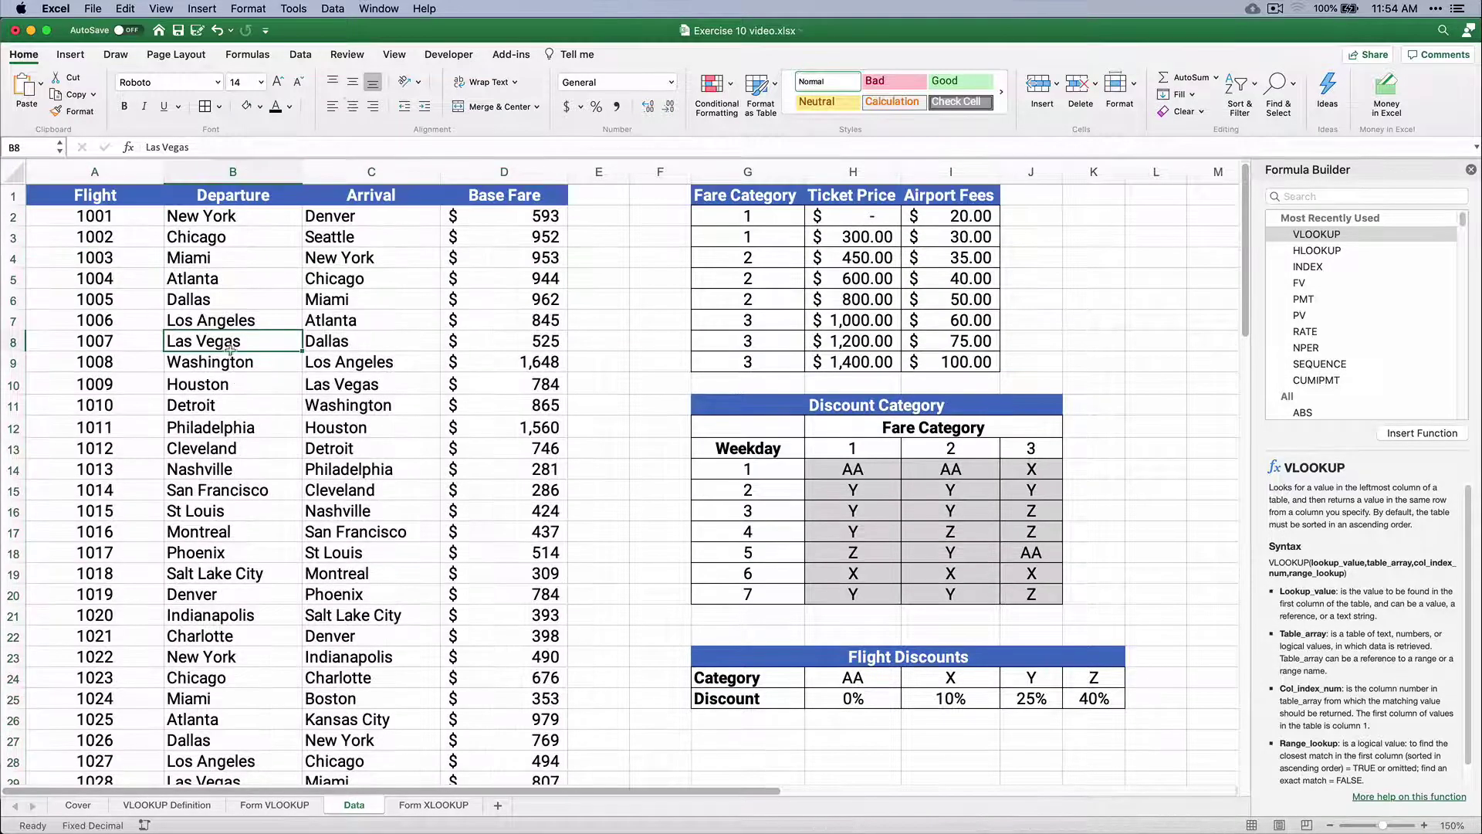
left_click(94, 216)
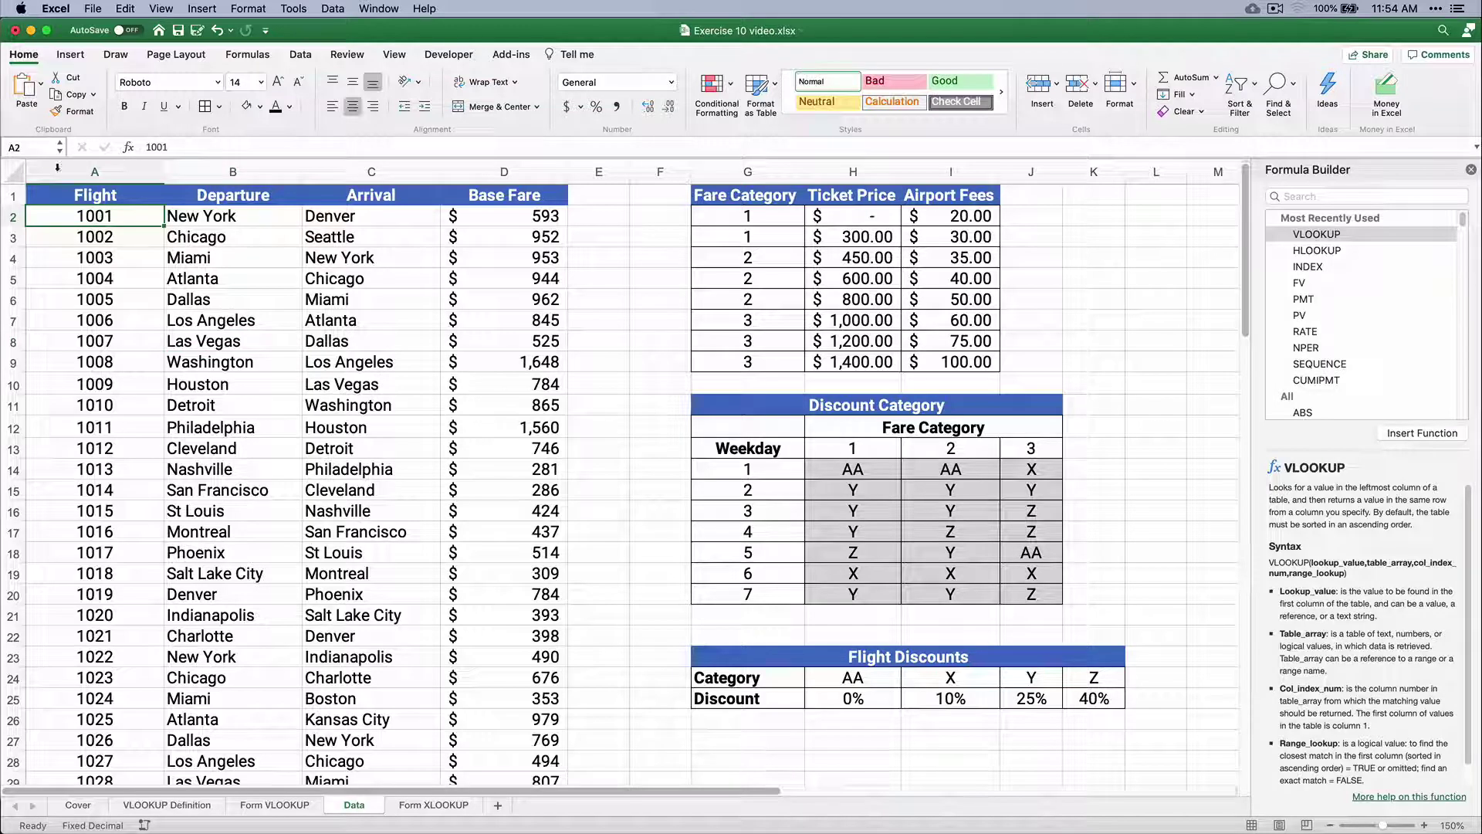
left_click(61, 148)
left_click(35, 166)
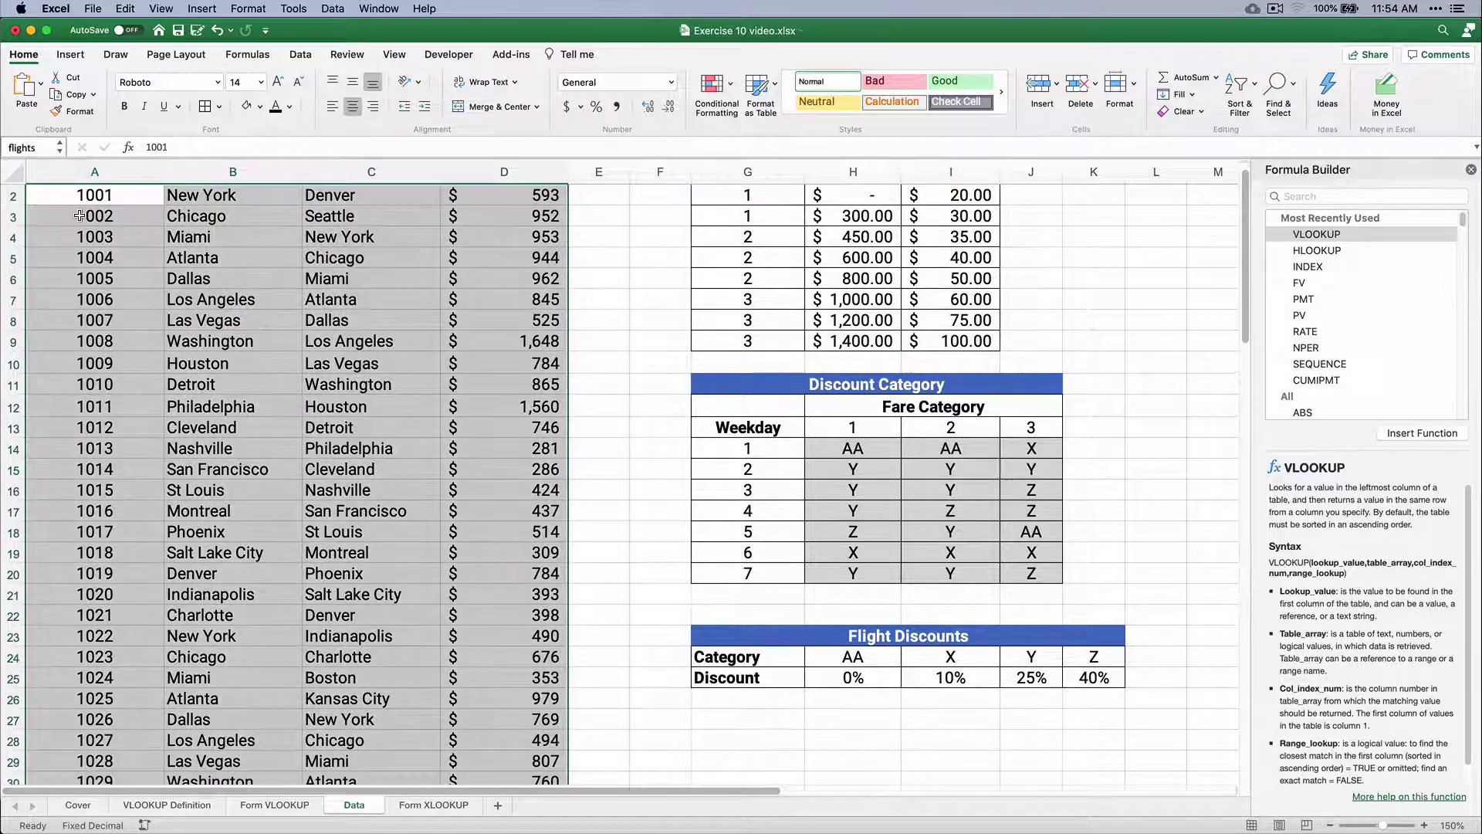
scroll(121, 248, "up", 1)
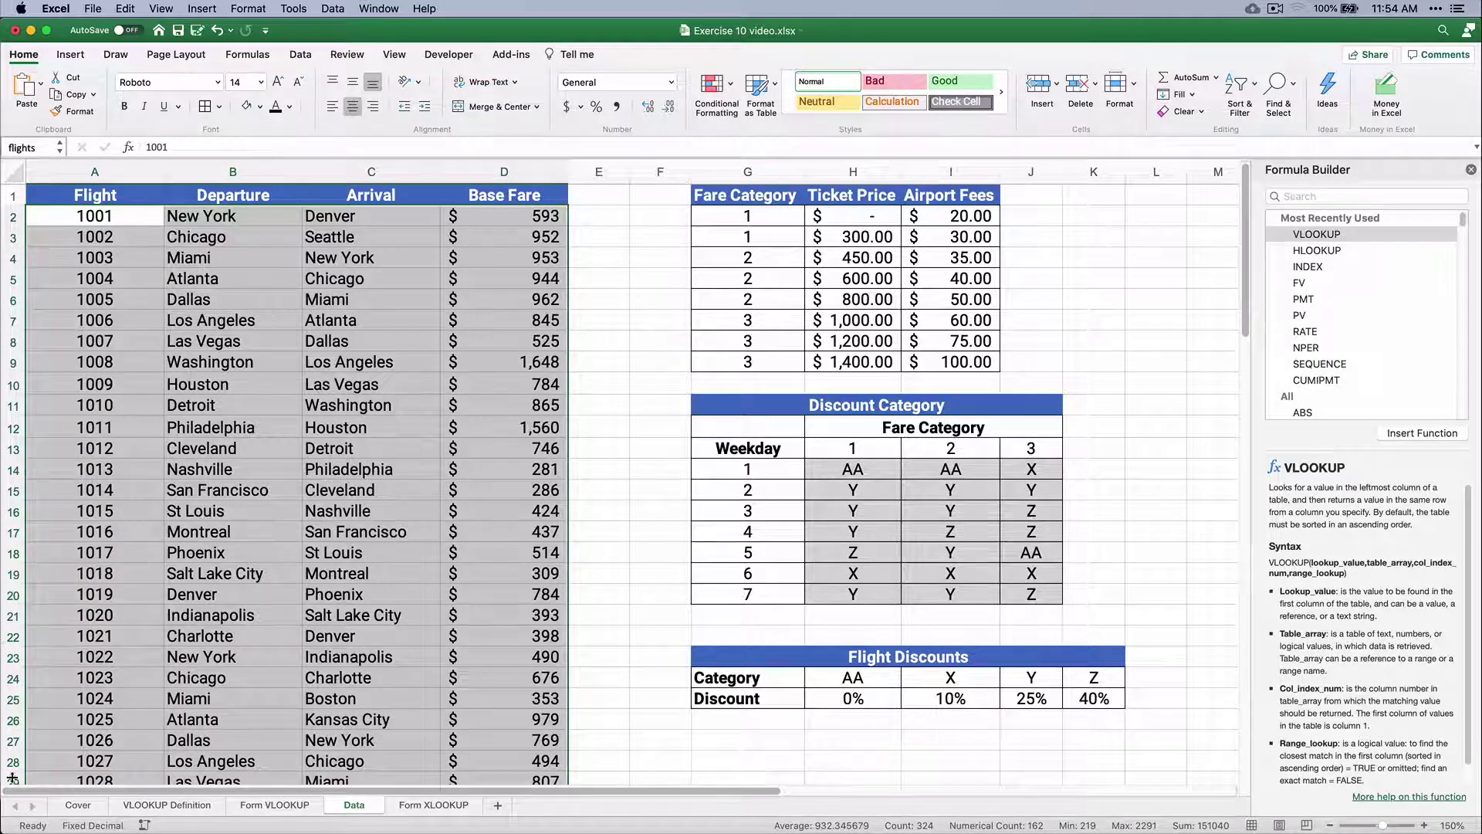
Clear the Departure formulas in D2:D16 on the Form VLOOKUP sheet.
left_click(257, 807)
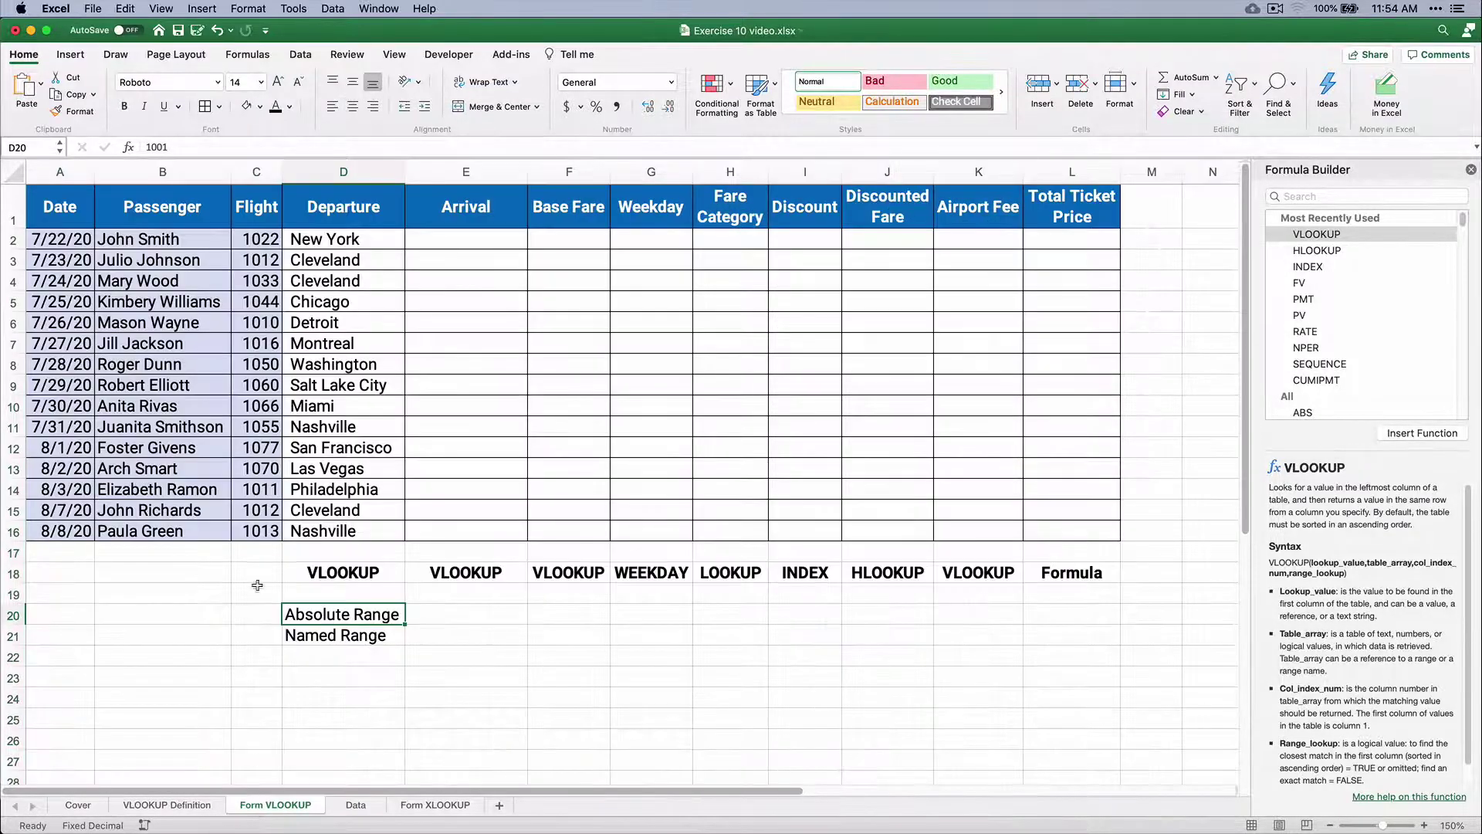
left_click(332, 244)
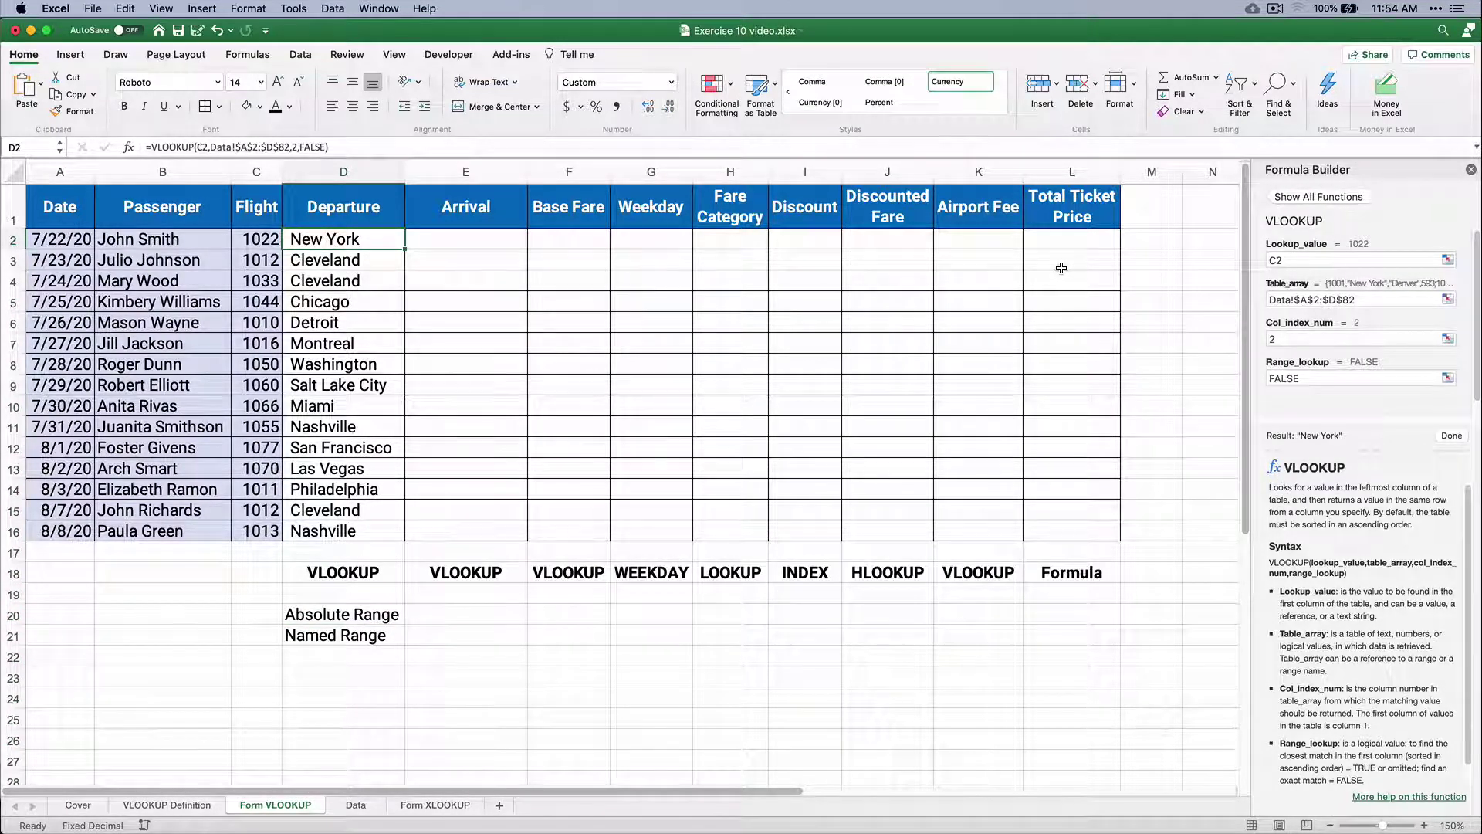
key("shift+super+Down")
key("Delete")
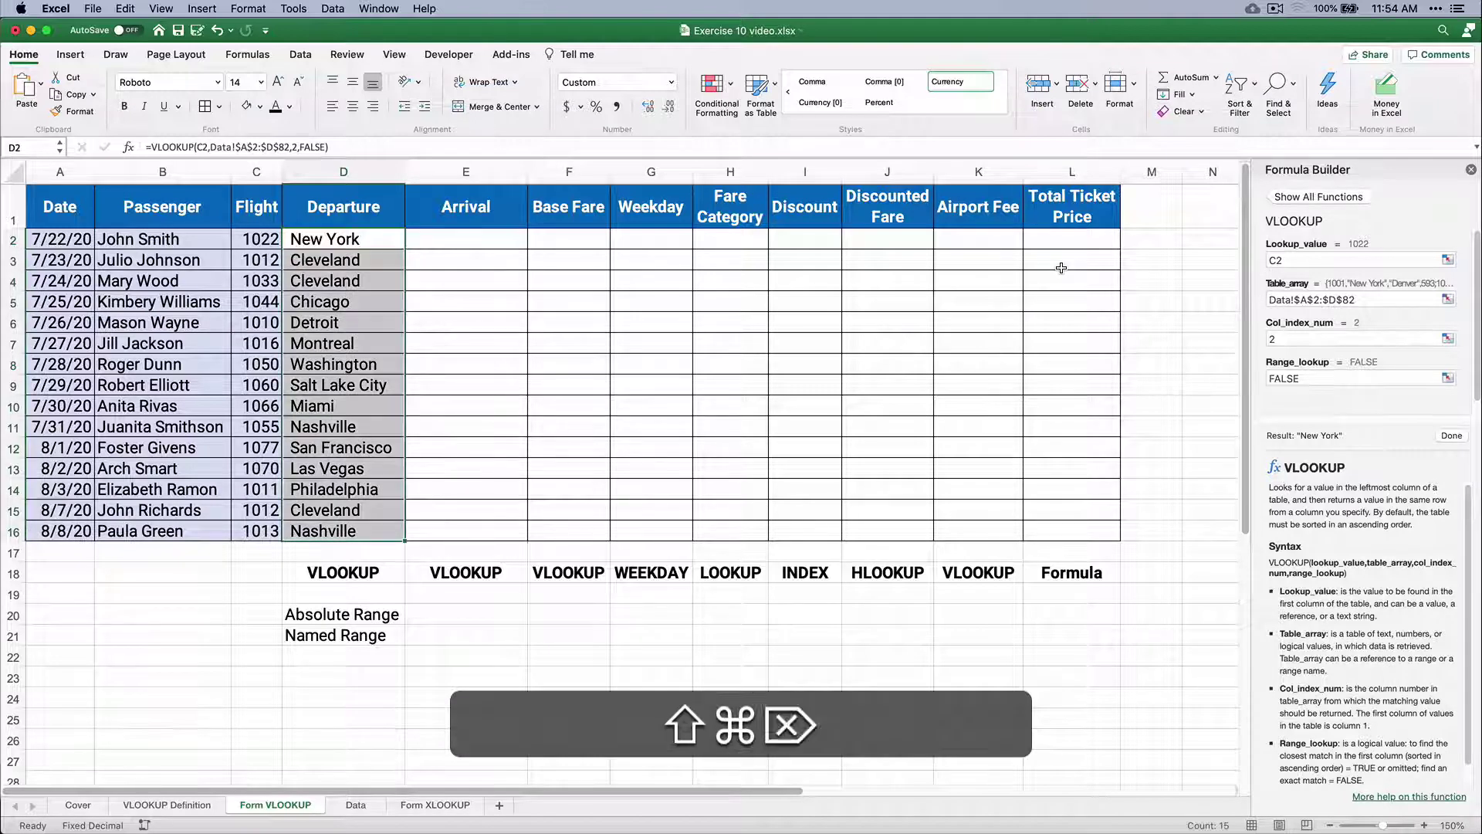
Enter a VLOOKUP in D2 that finds C2 in flights, column 2, with FALSE for exact match, and fill it down to D16.
left_click(390, 237)
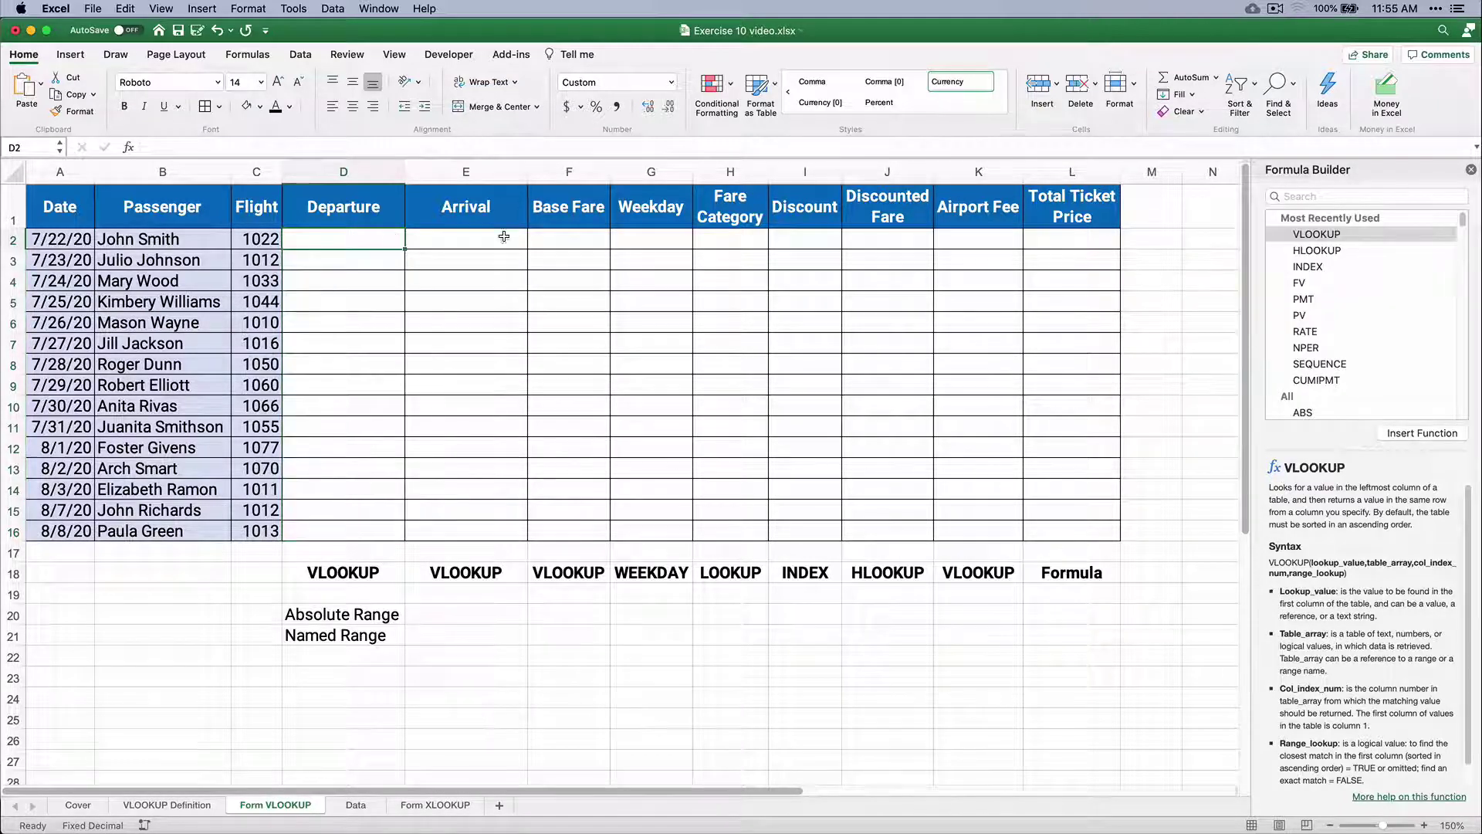
double_click(1305, 234)
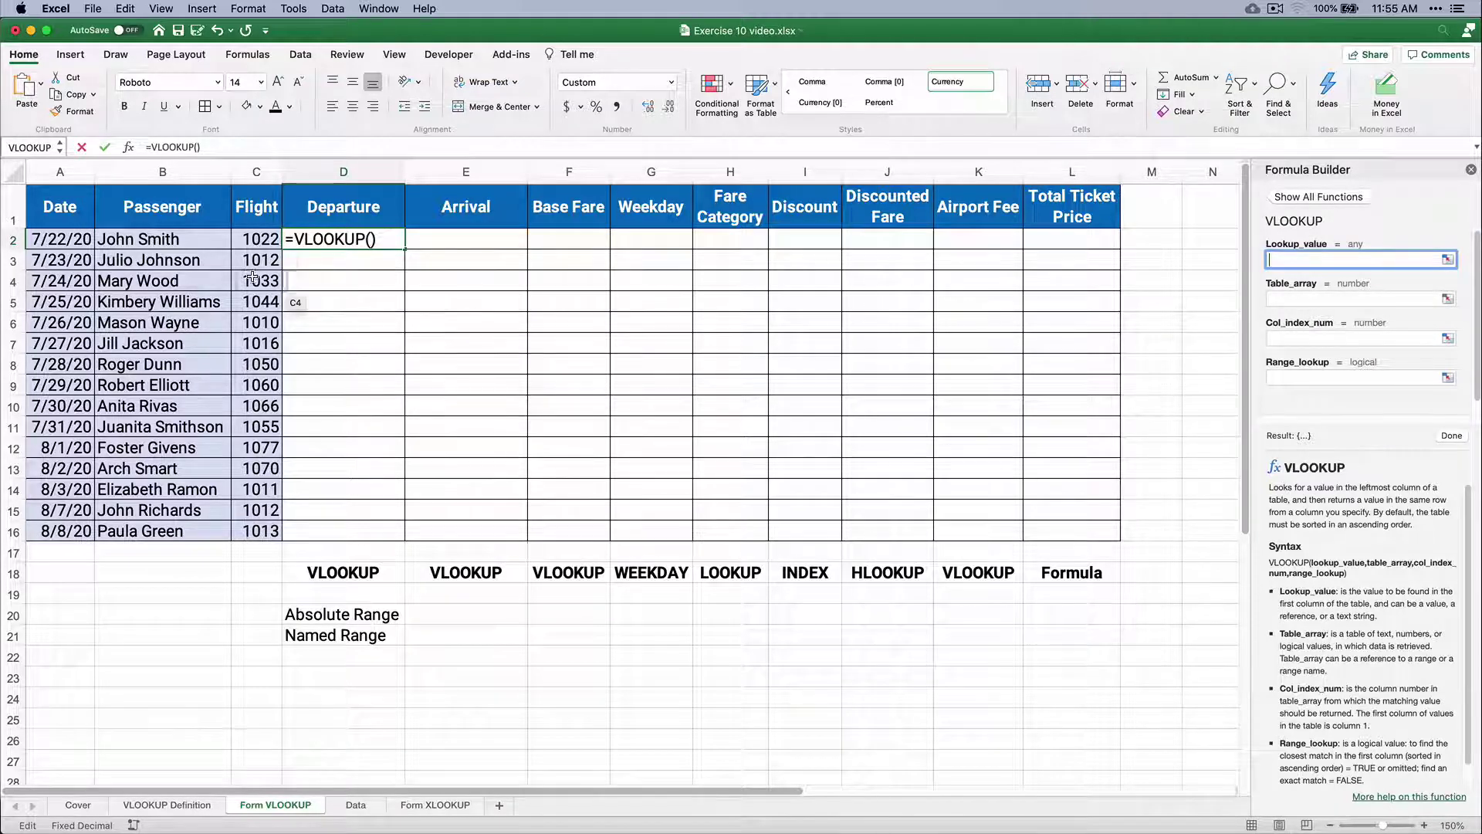
left_click(259, 240)
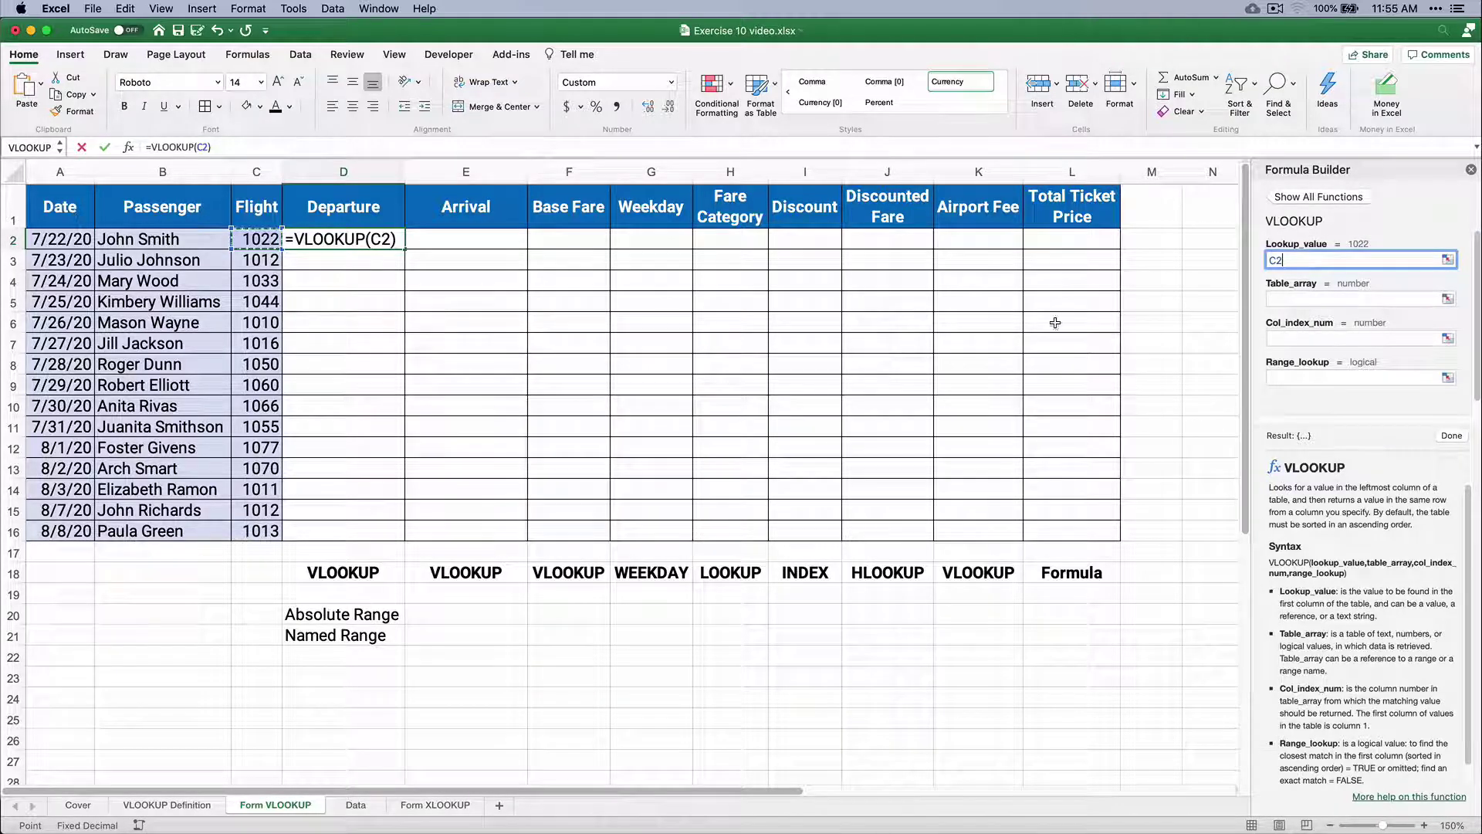
left_click(1288, 299)
type("flights")
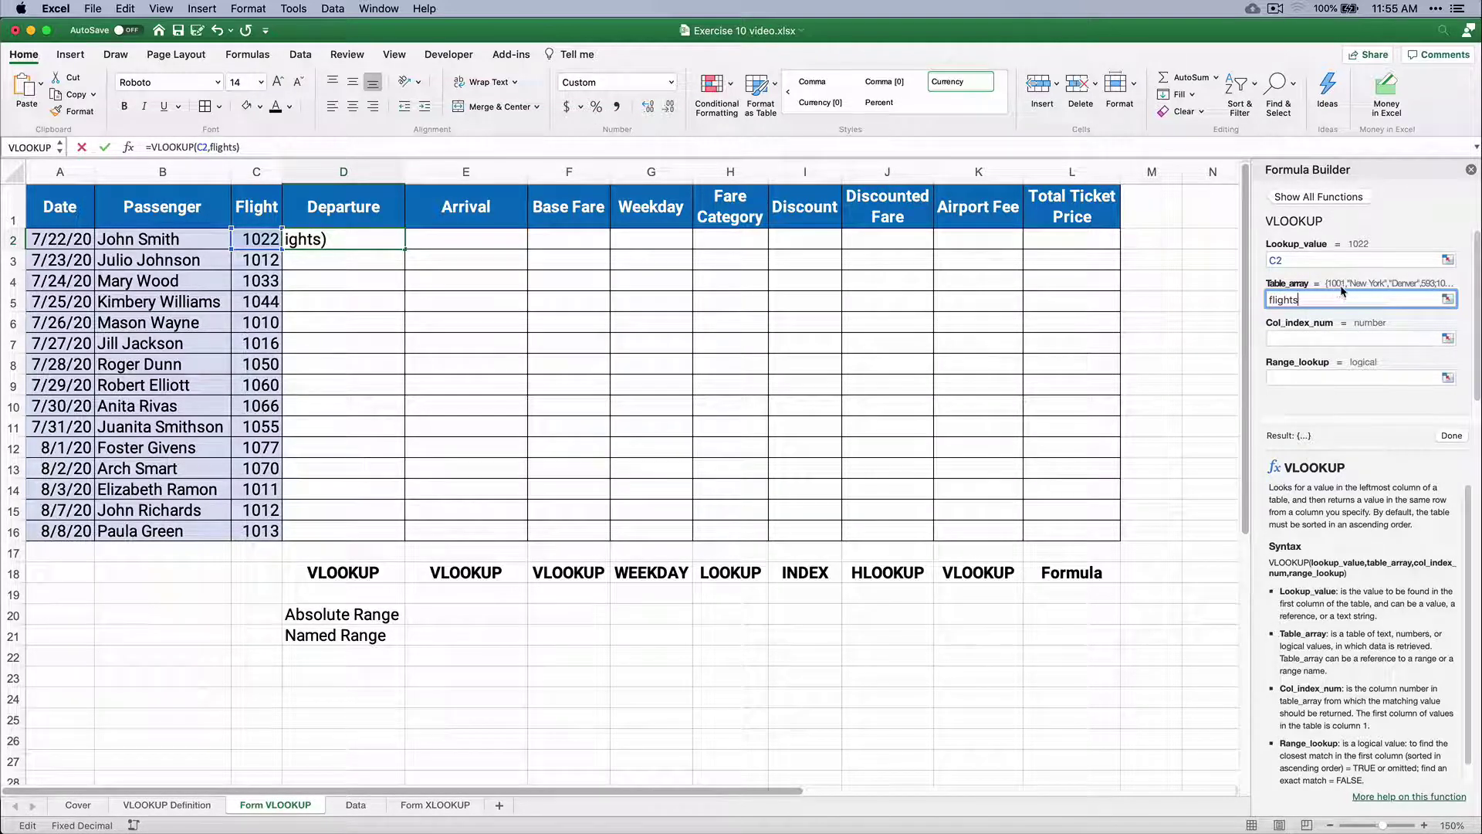
mouse_move(1337, 291)
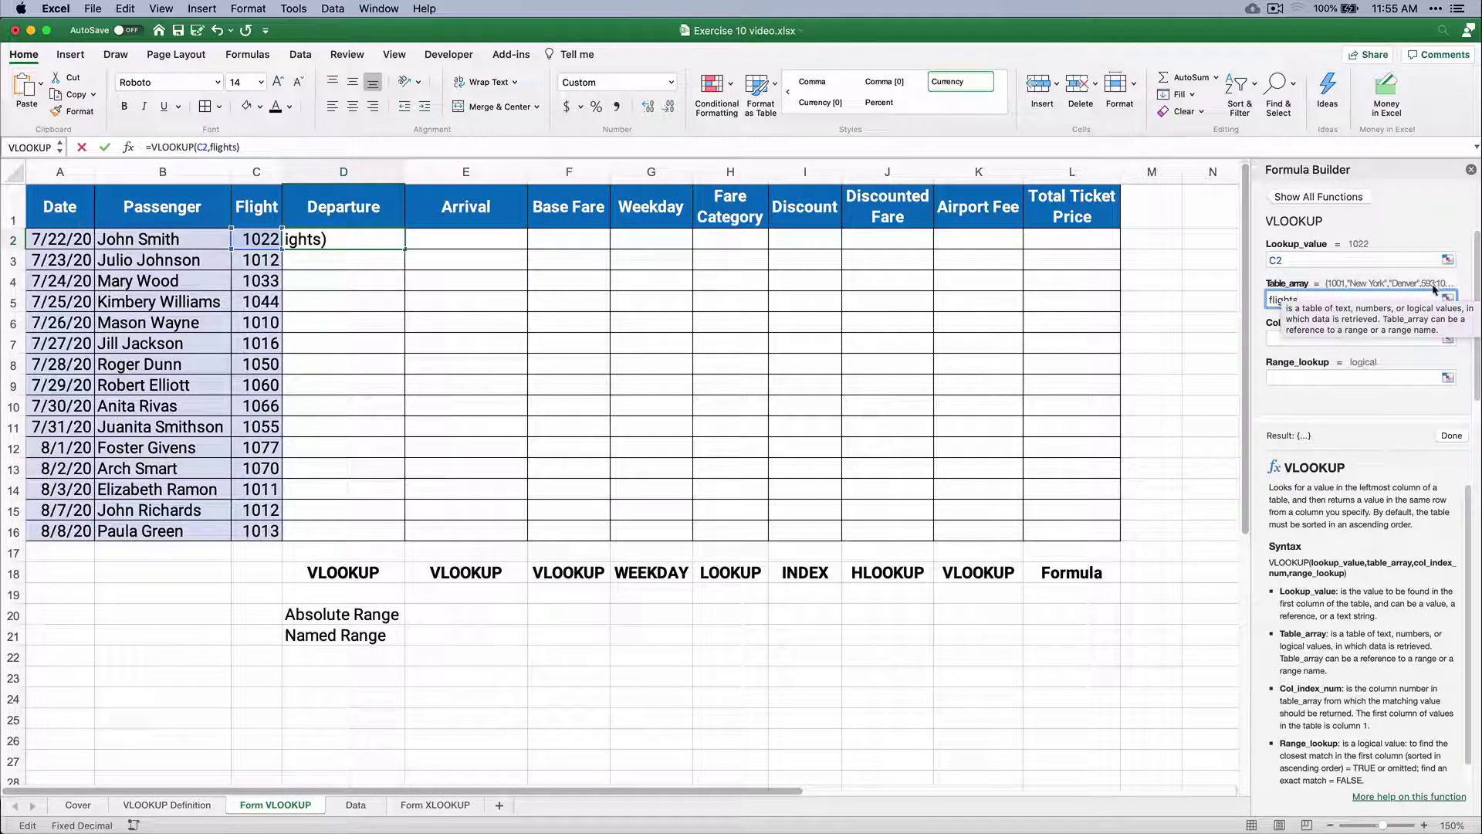
left_click(1303, 338)
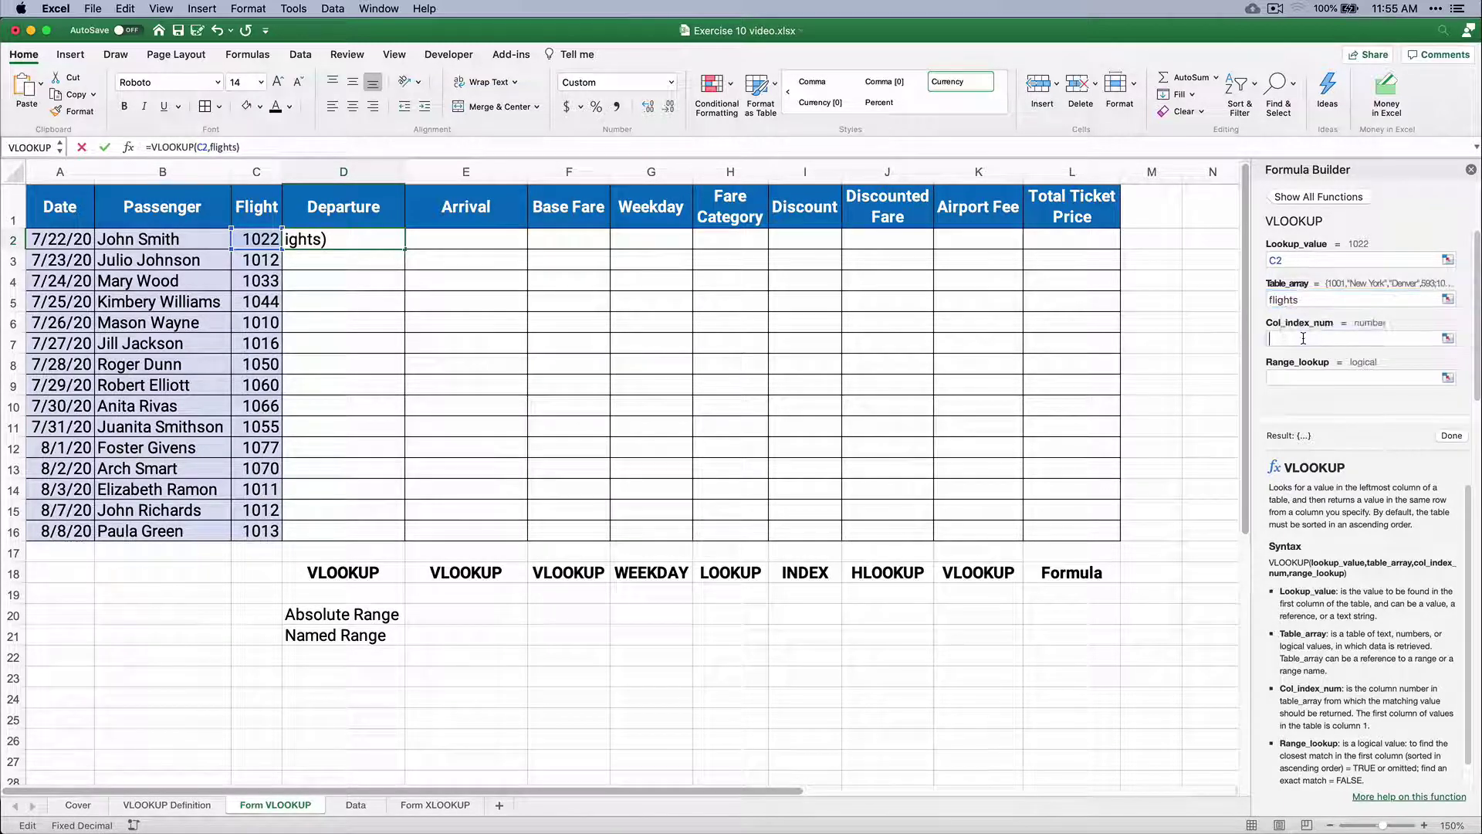
type("2")
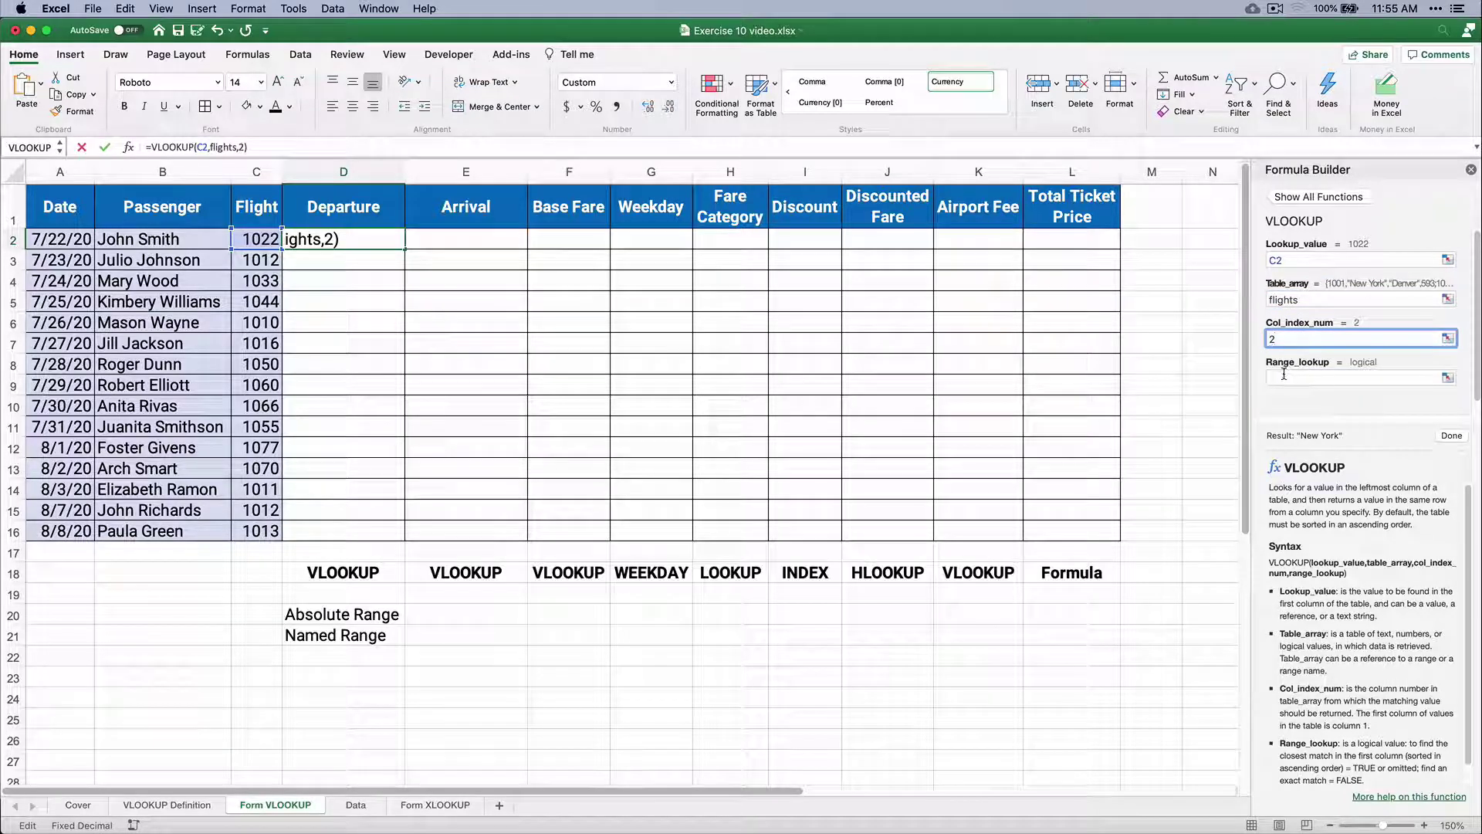
left_click(1284, 374)
type("false")
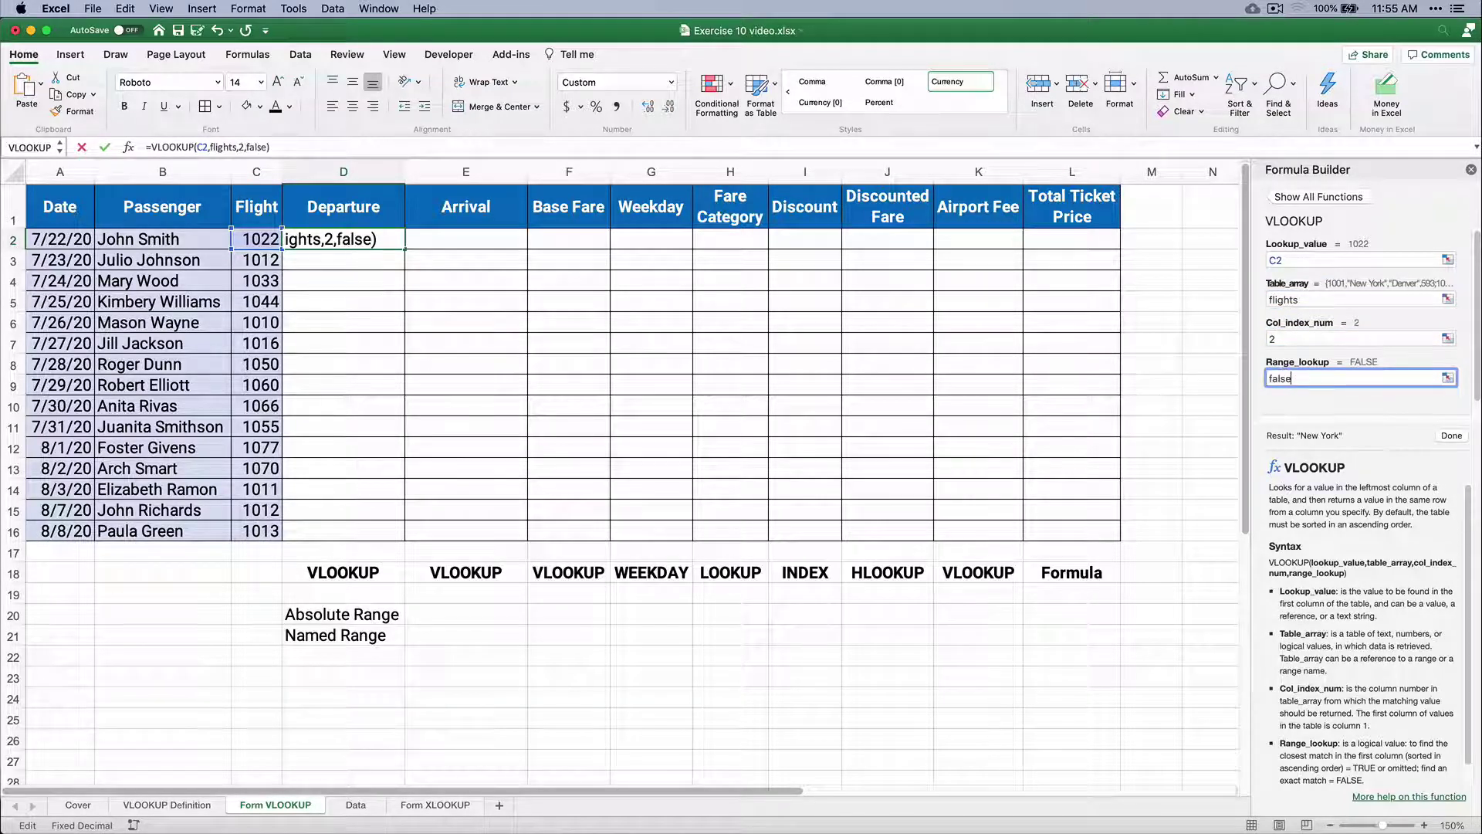
left_click(1460, 437)
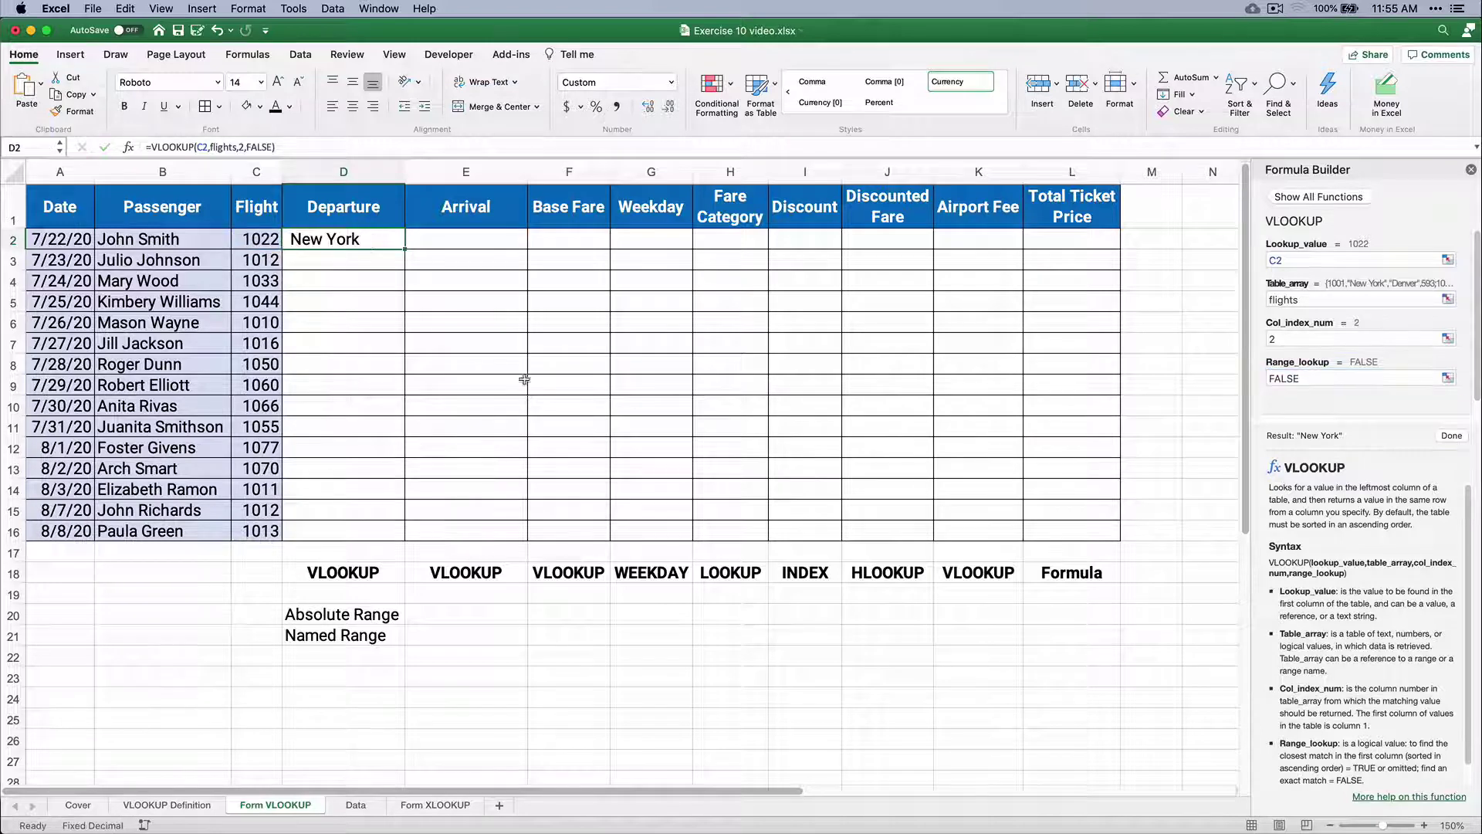
double_click(405, 250)
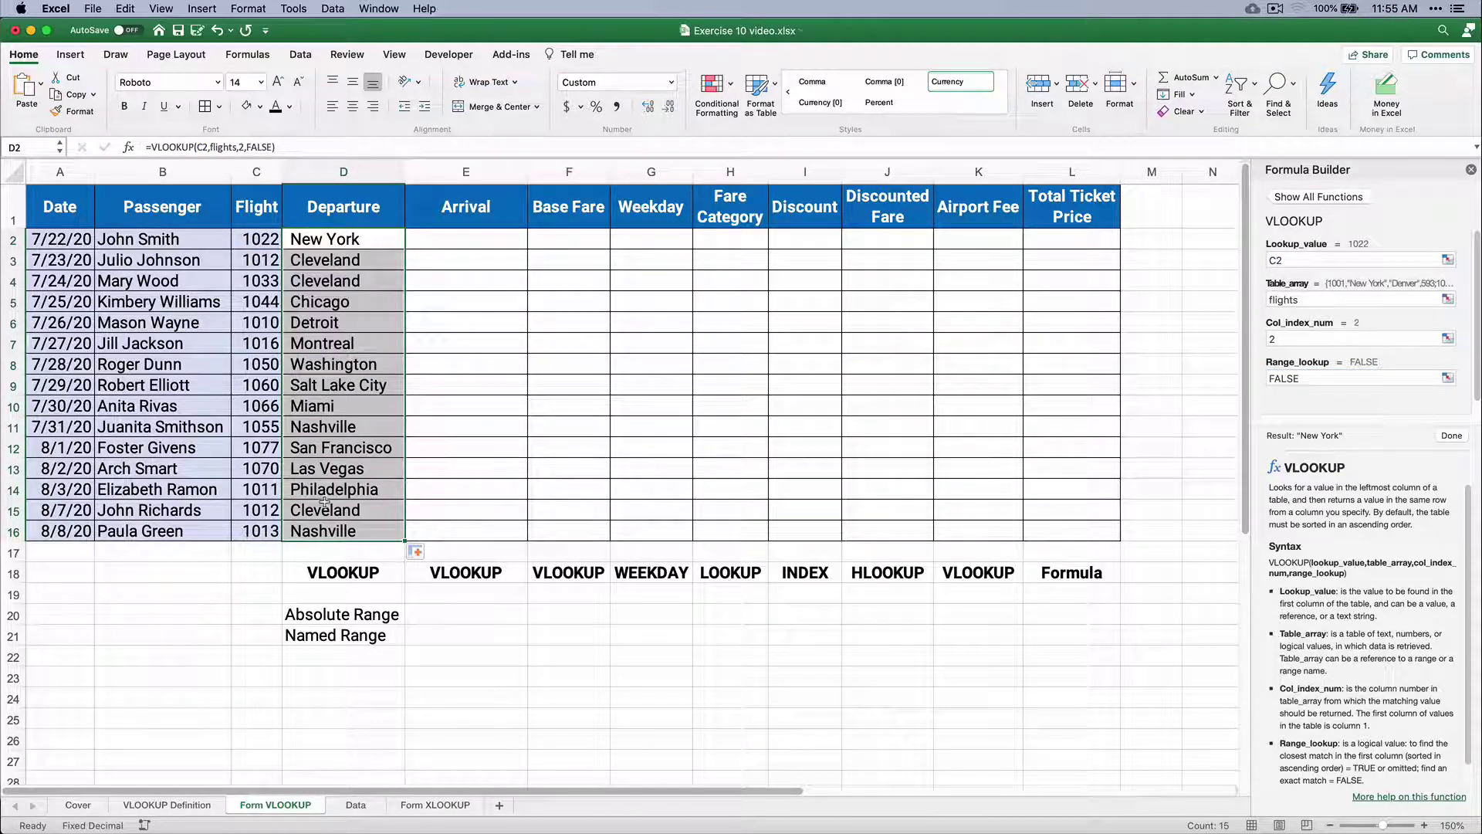
Enter a VLOOKUP in E2 that finds C2 in flights, column 3, with FALSE for exact match, and fill it down to E16.
left_click(453, 239)
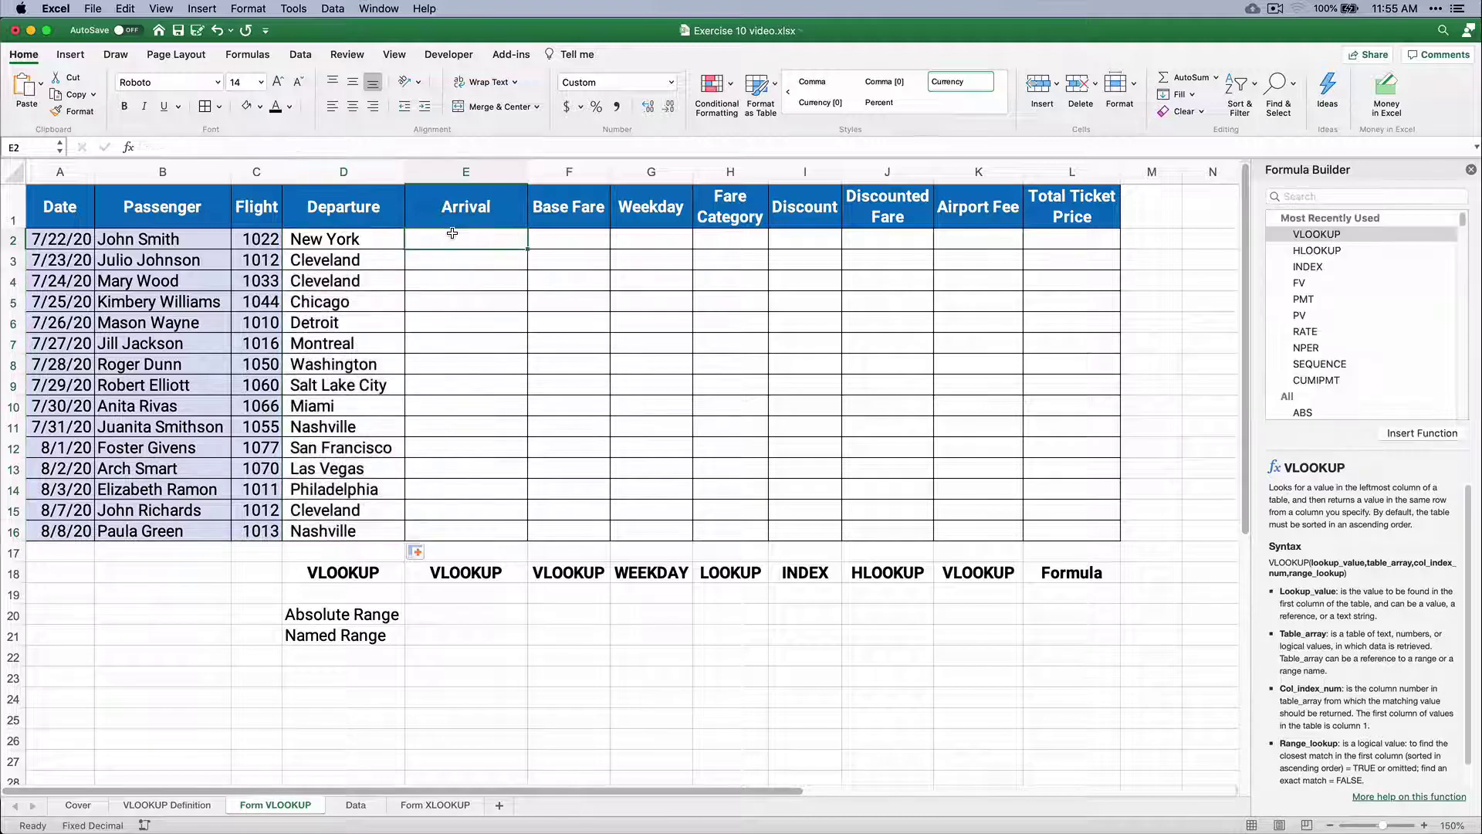
double_click(1307, 235)
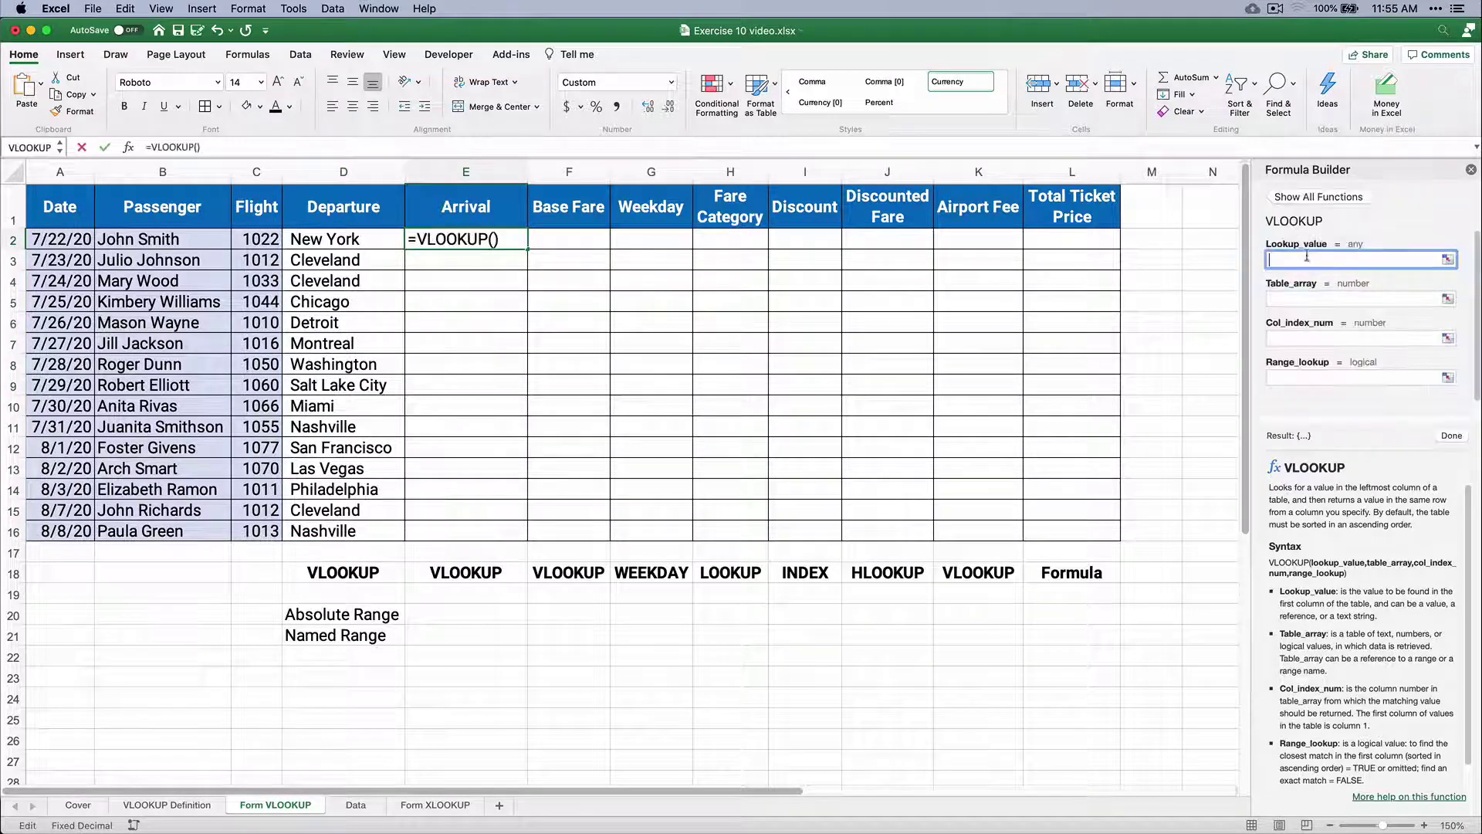
left_click(257, 238)
left_click(1283, 297)
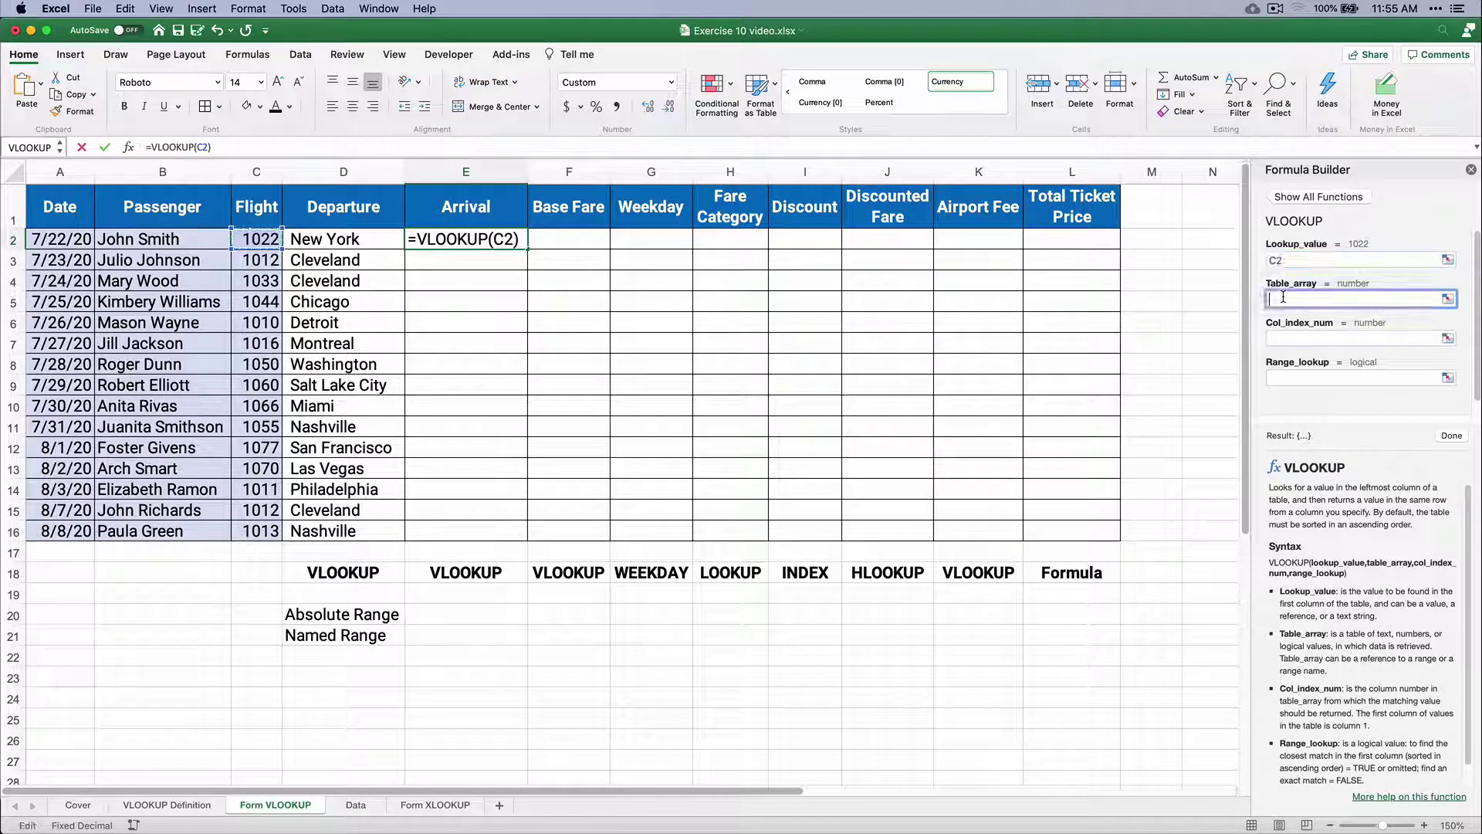
type("flights")
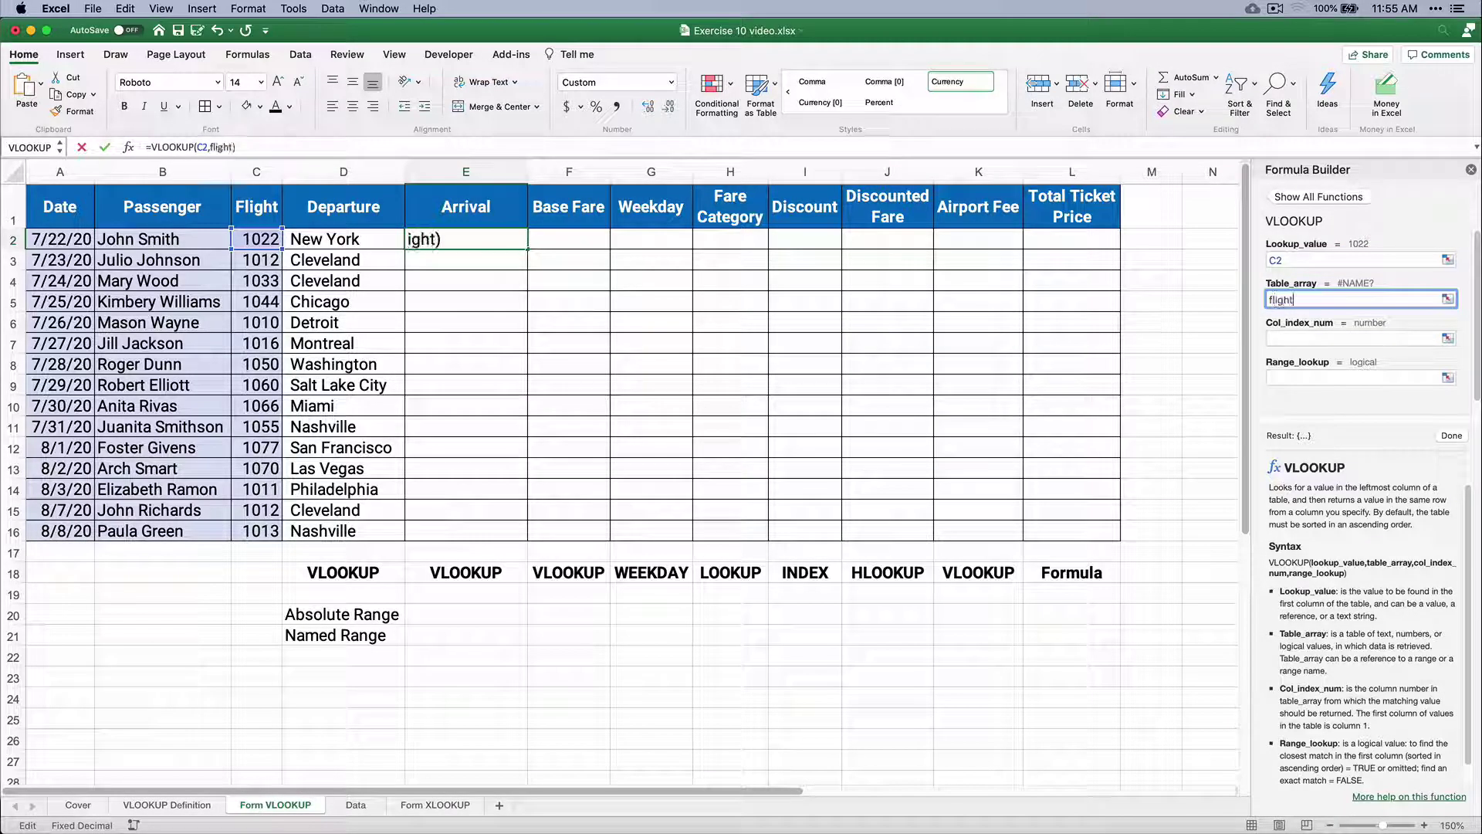
left_click(1292, 336)
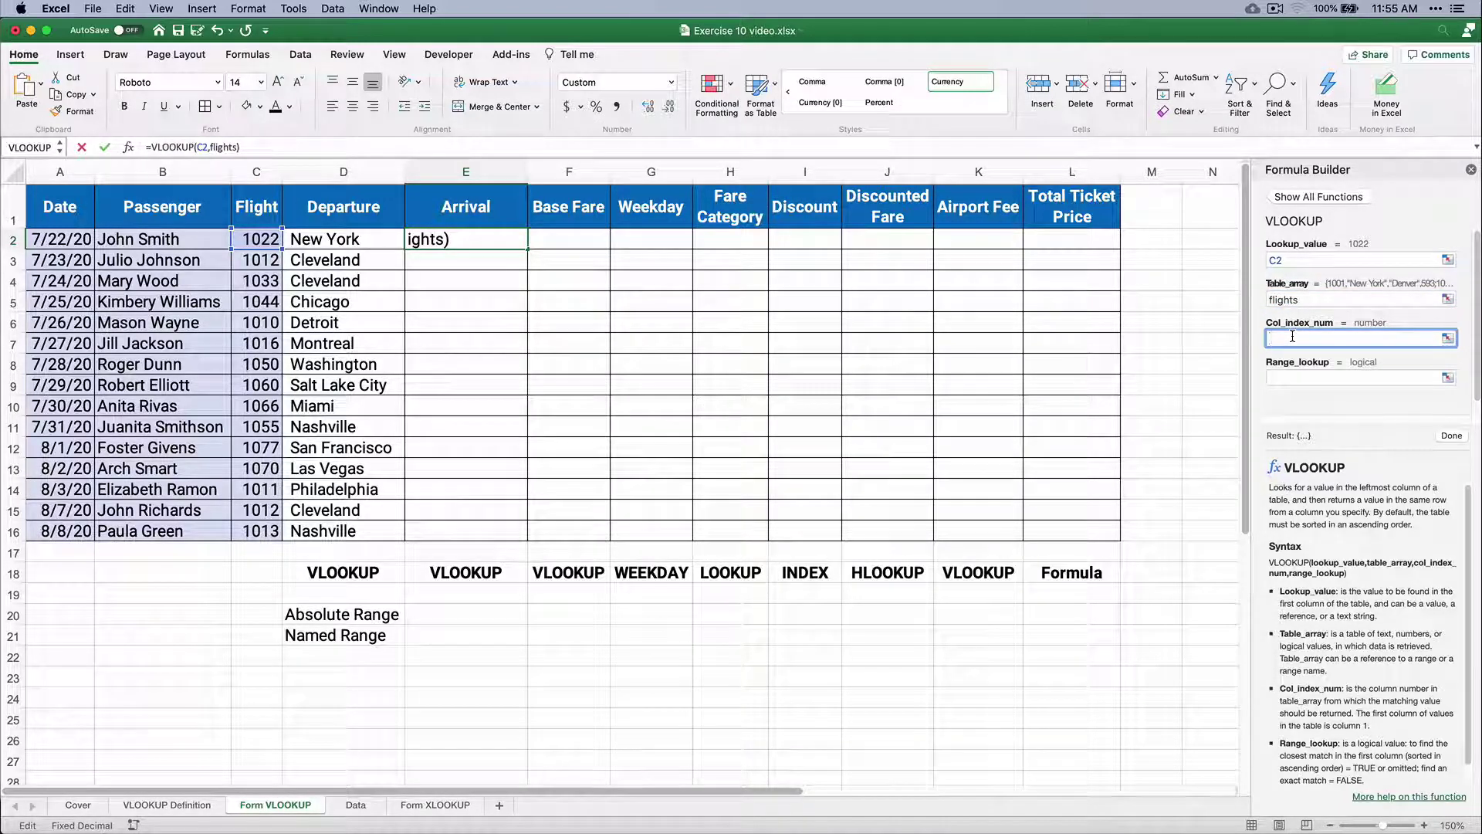
type("3")
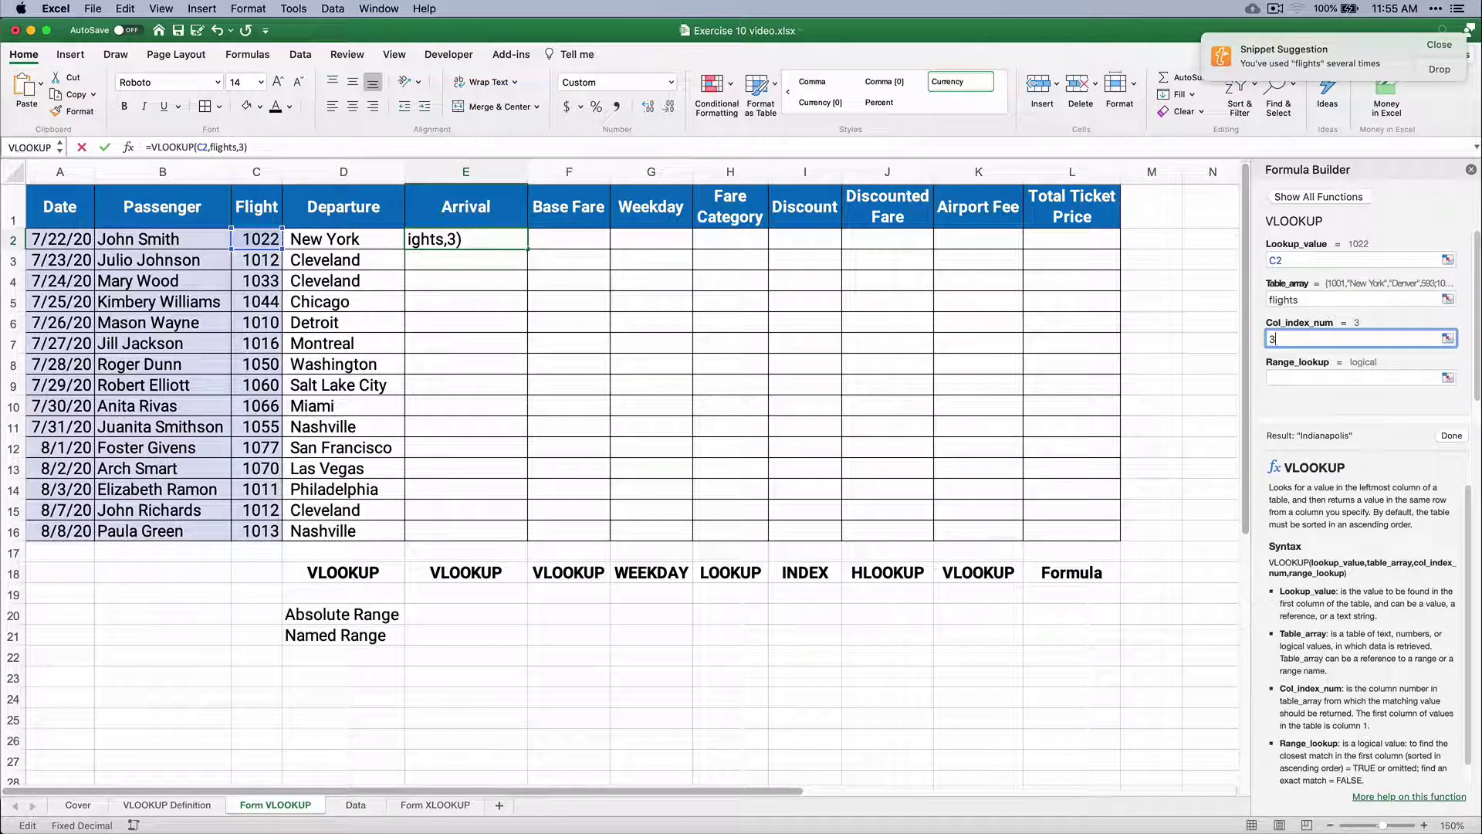
left_click(1290, 375)
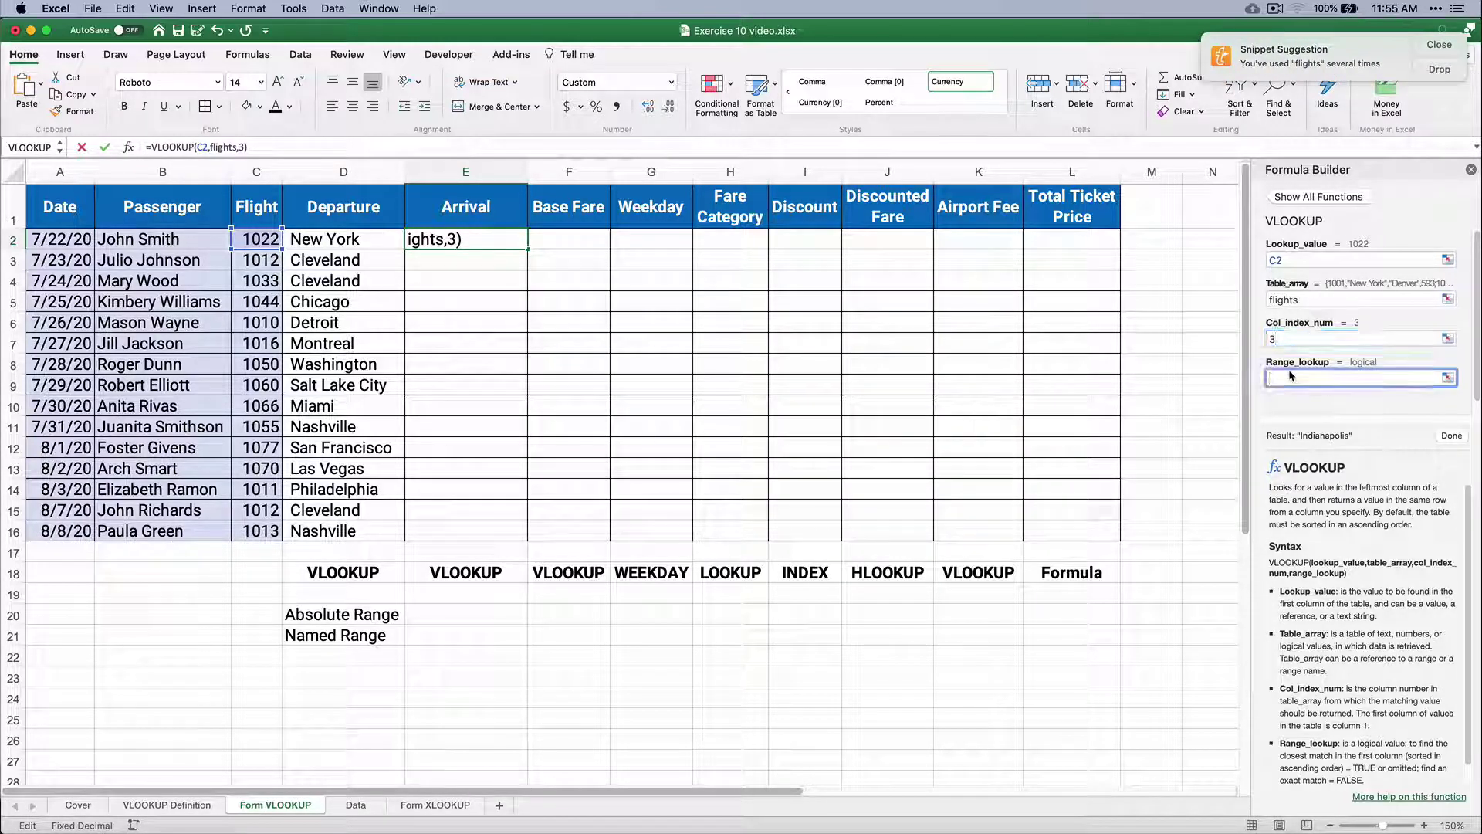
type("fa")
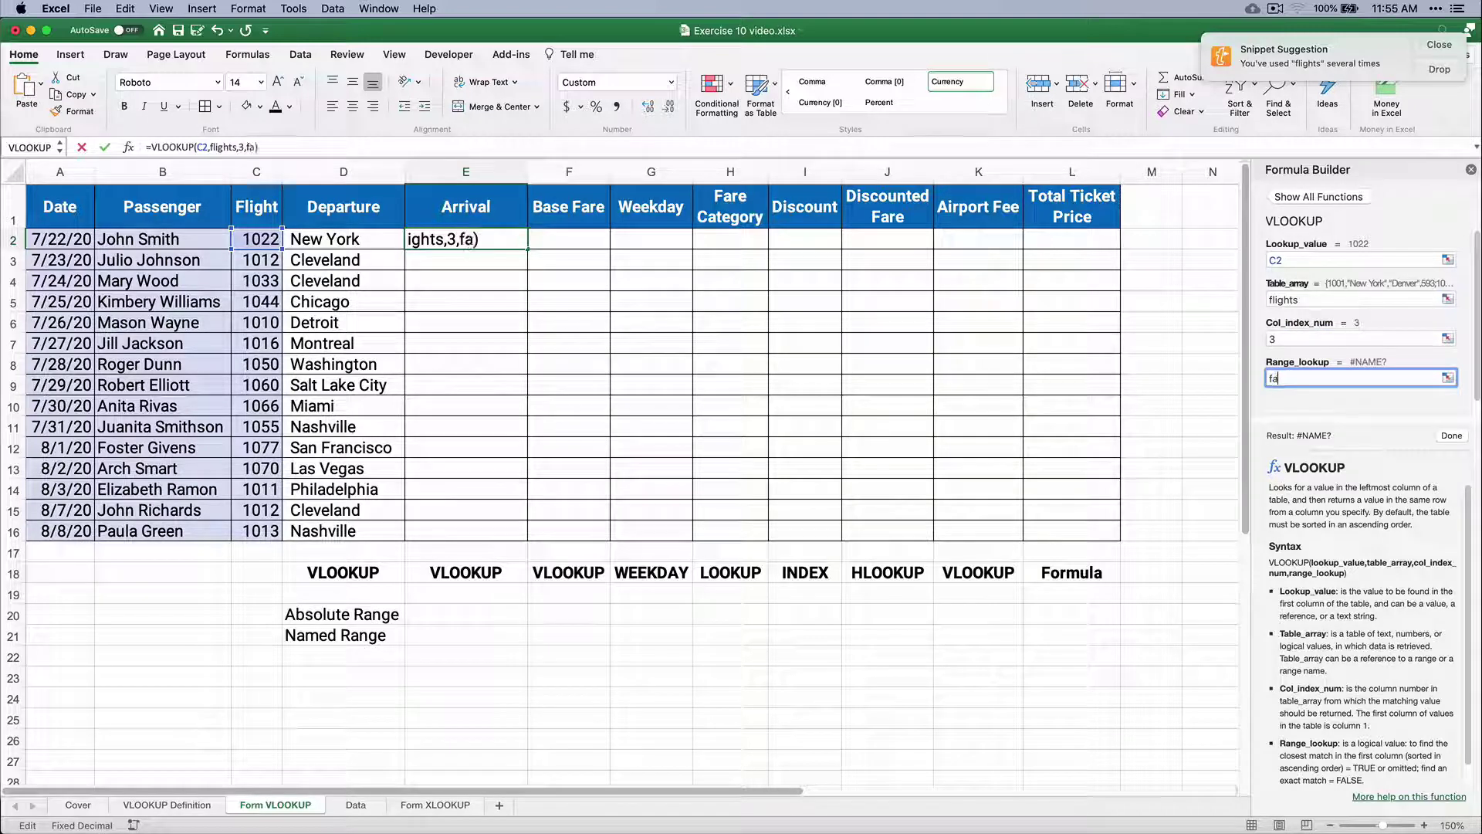
type("lse")
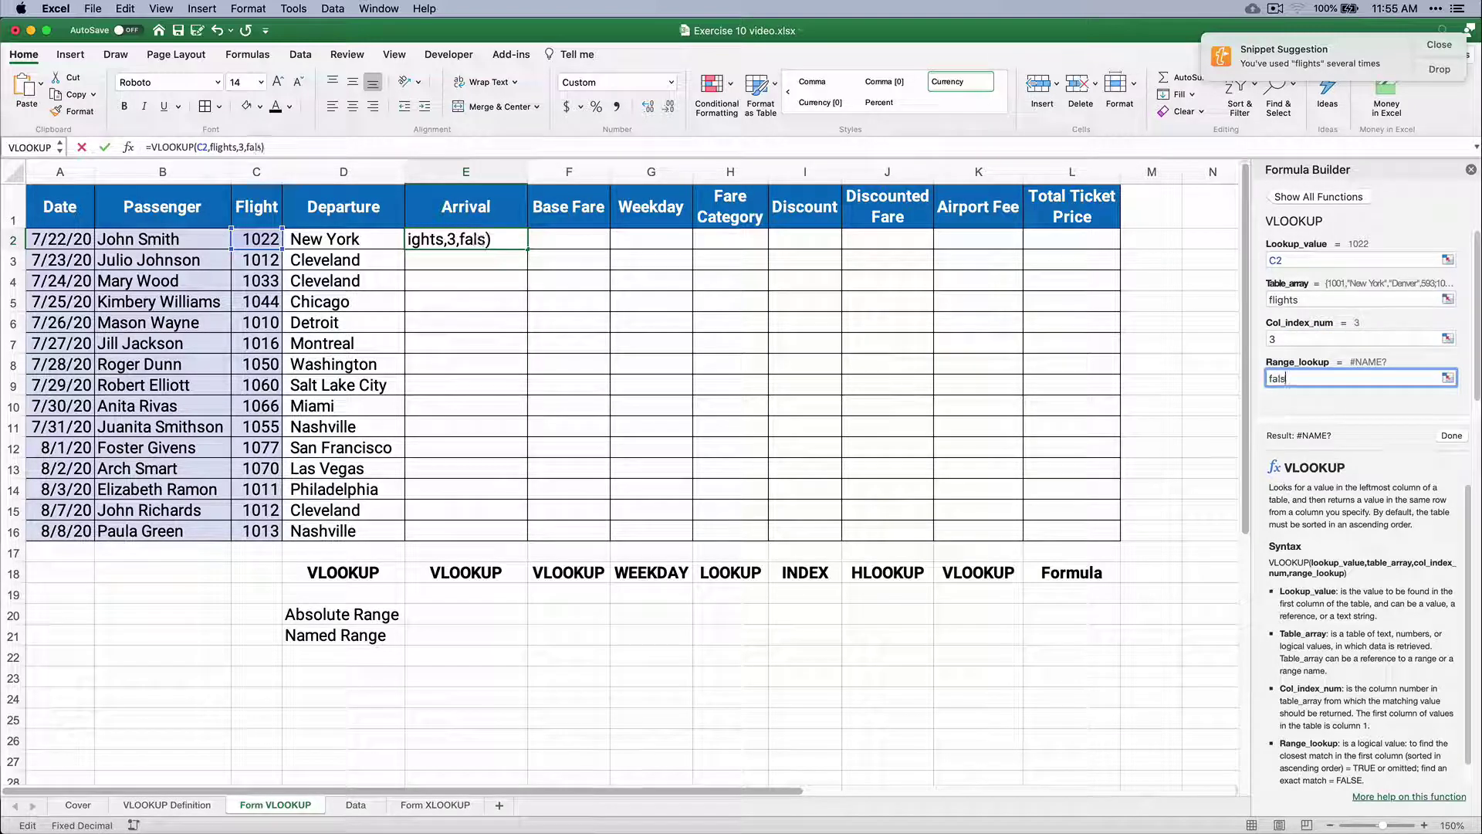
left_click(1451, 436)
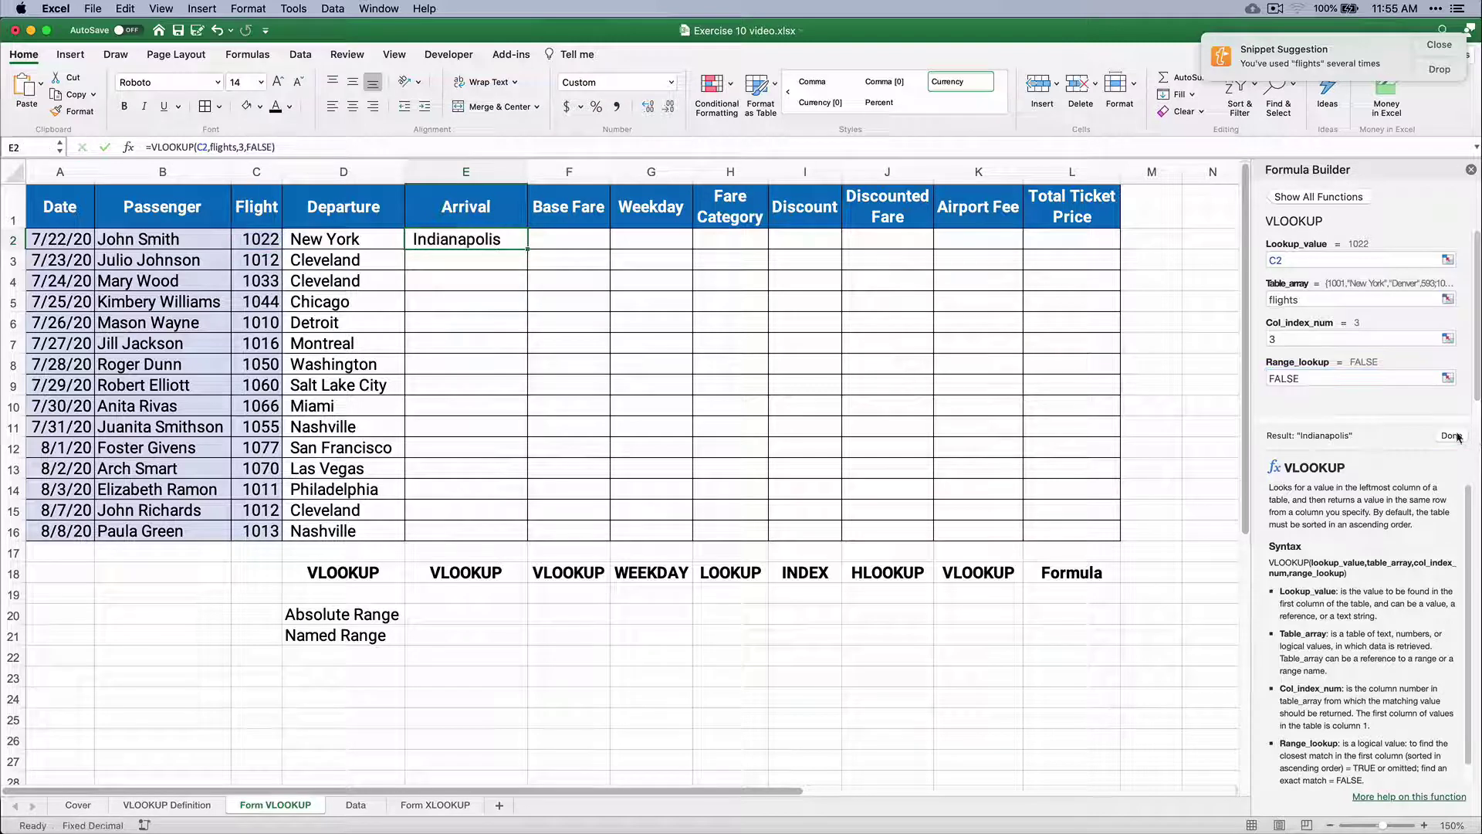
double_click(528, 249)
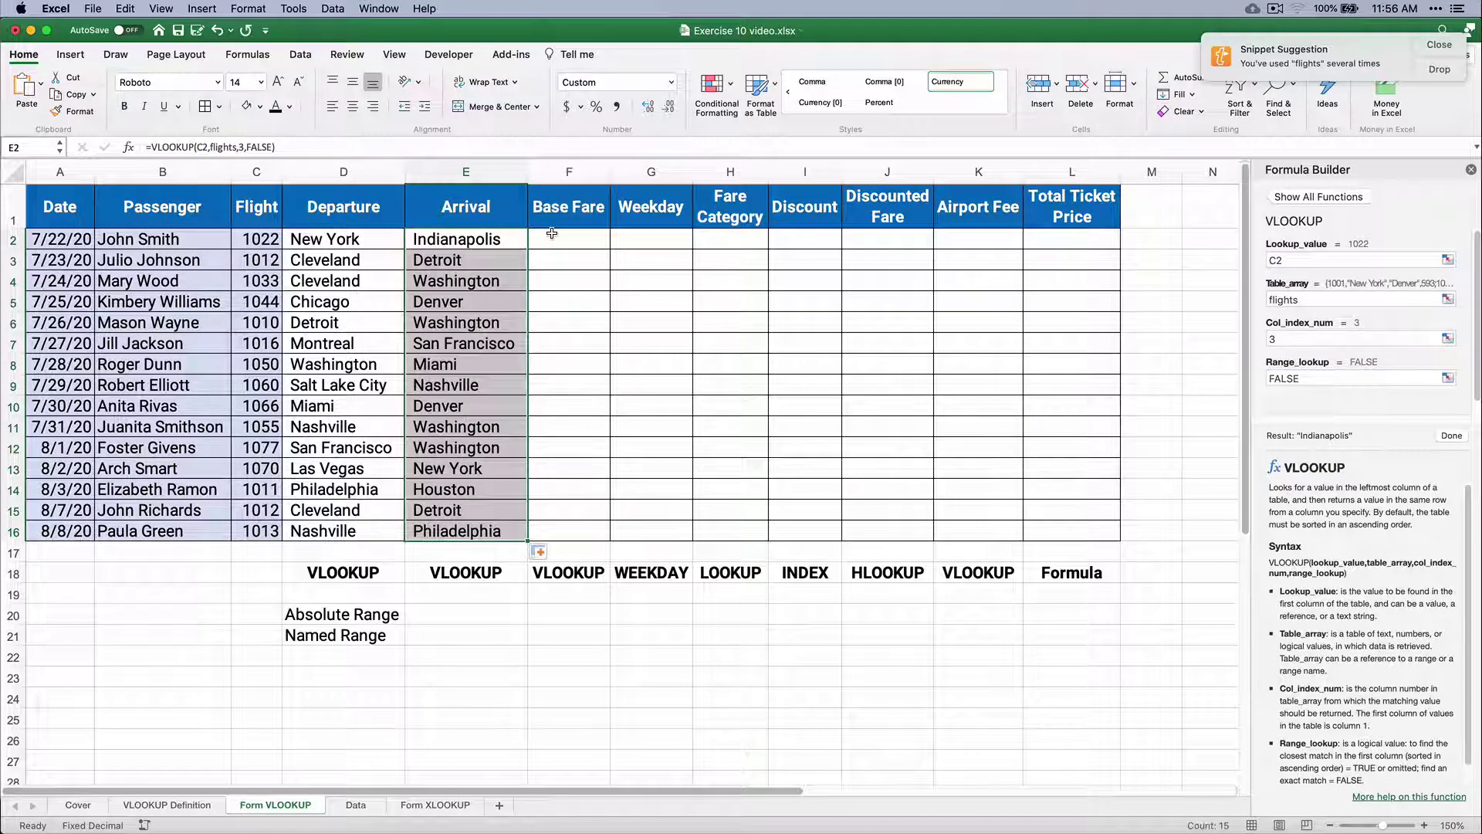
Check which column of the flight table on the Data sheet holds Base Fare, and return to F2 on the Form VLOOKUP sheet.
left_click(552, 233)
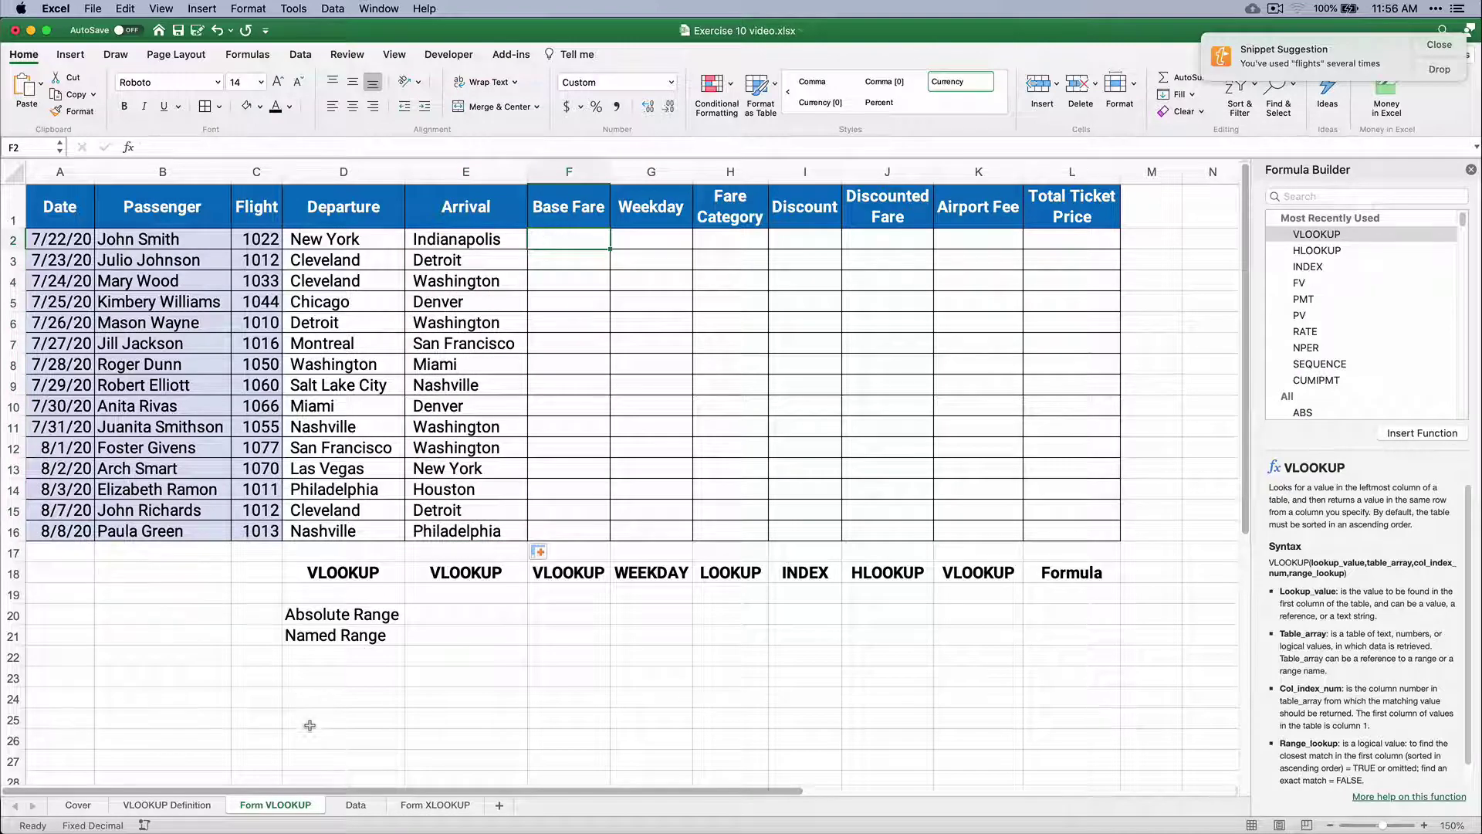
key("ctrl+Page_Down")
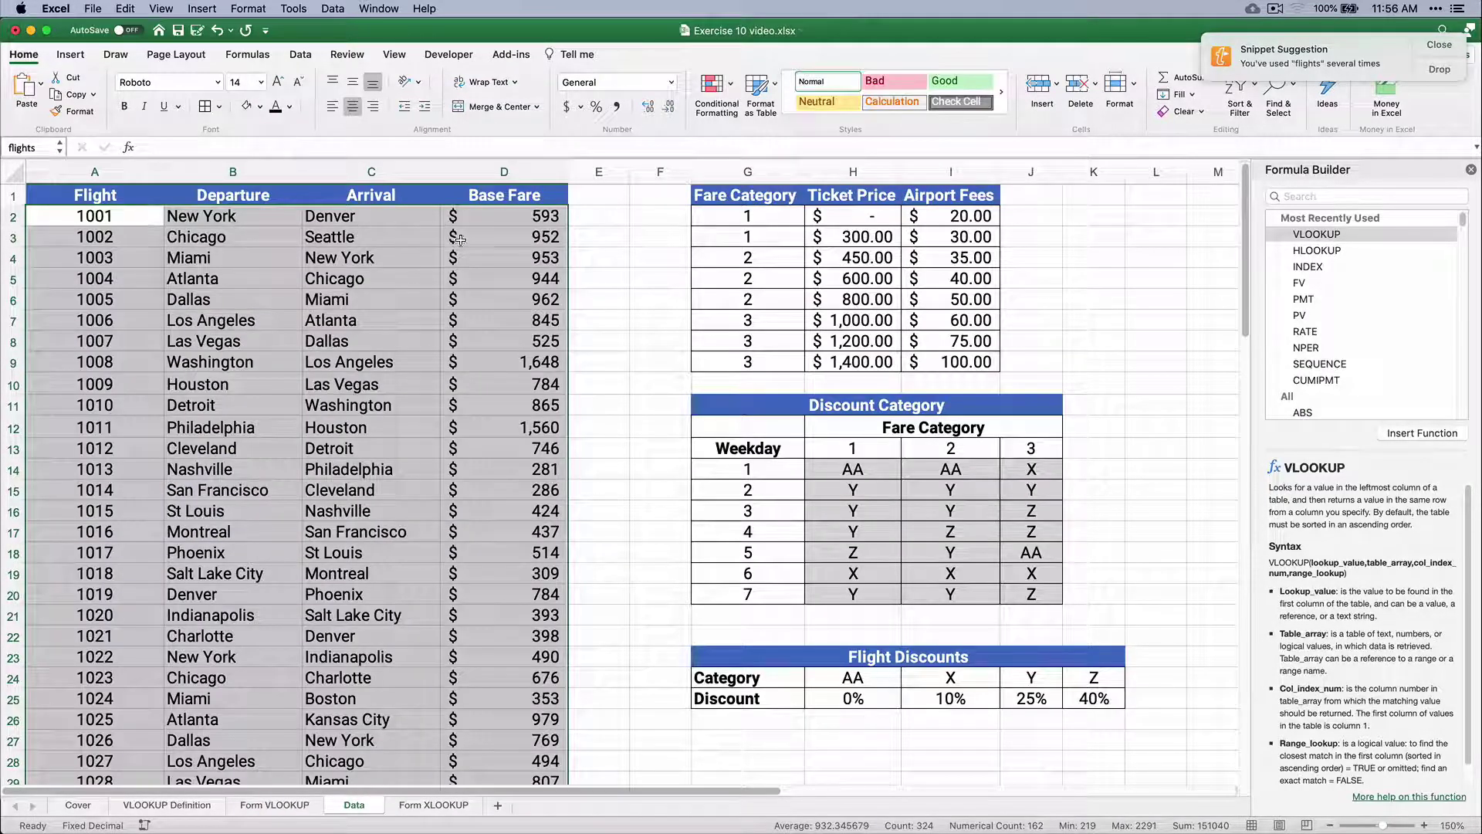
left_click(284, 805)
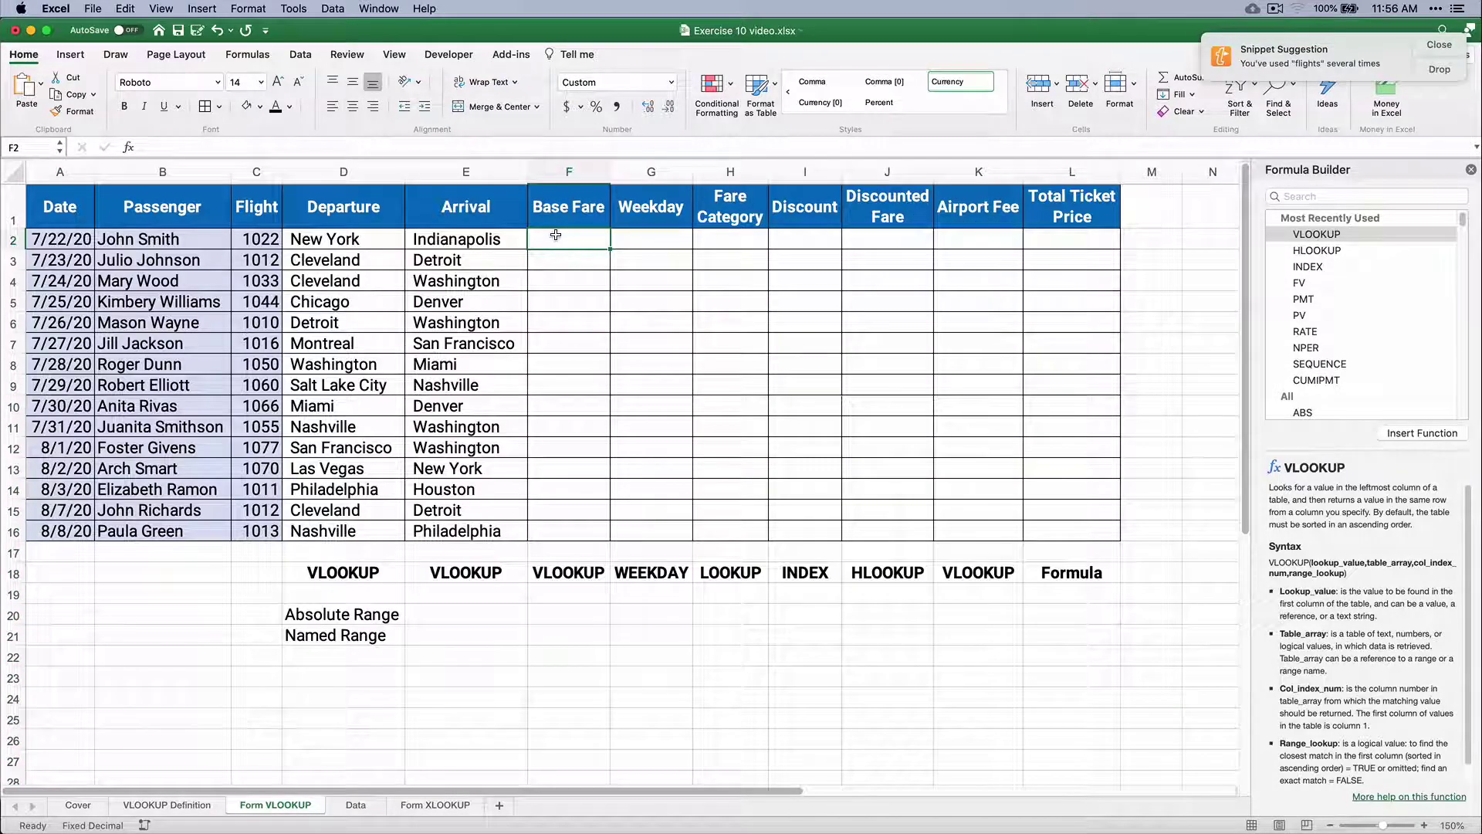
Enter a VLOOKUP in F2 that finds C2 in flights, column 4, with FALSE for exact match, and fill it down to F16.
left_click(1470, 169)
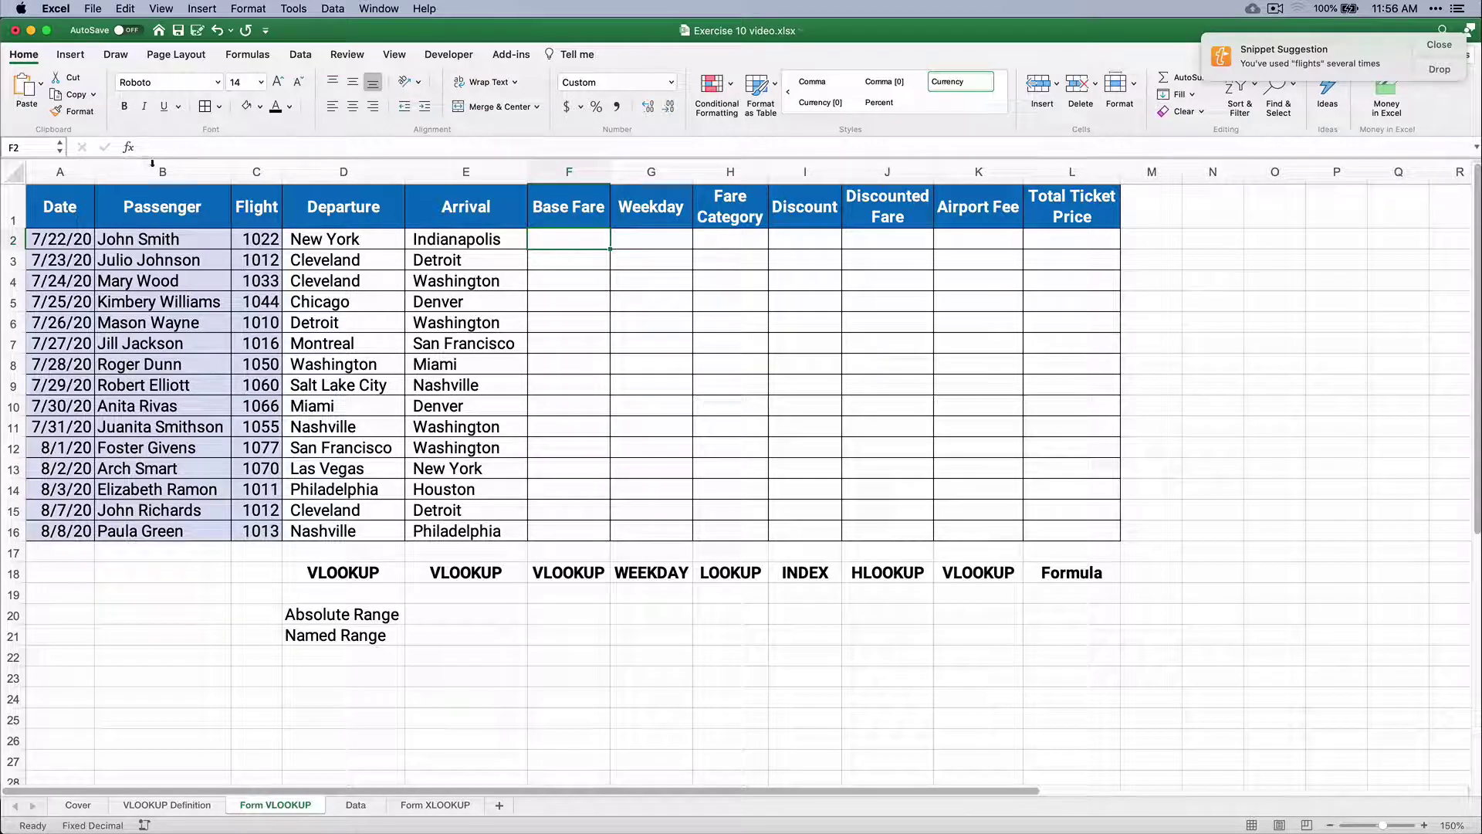
type("=vloo")
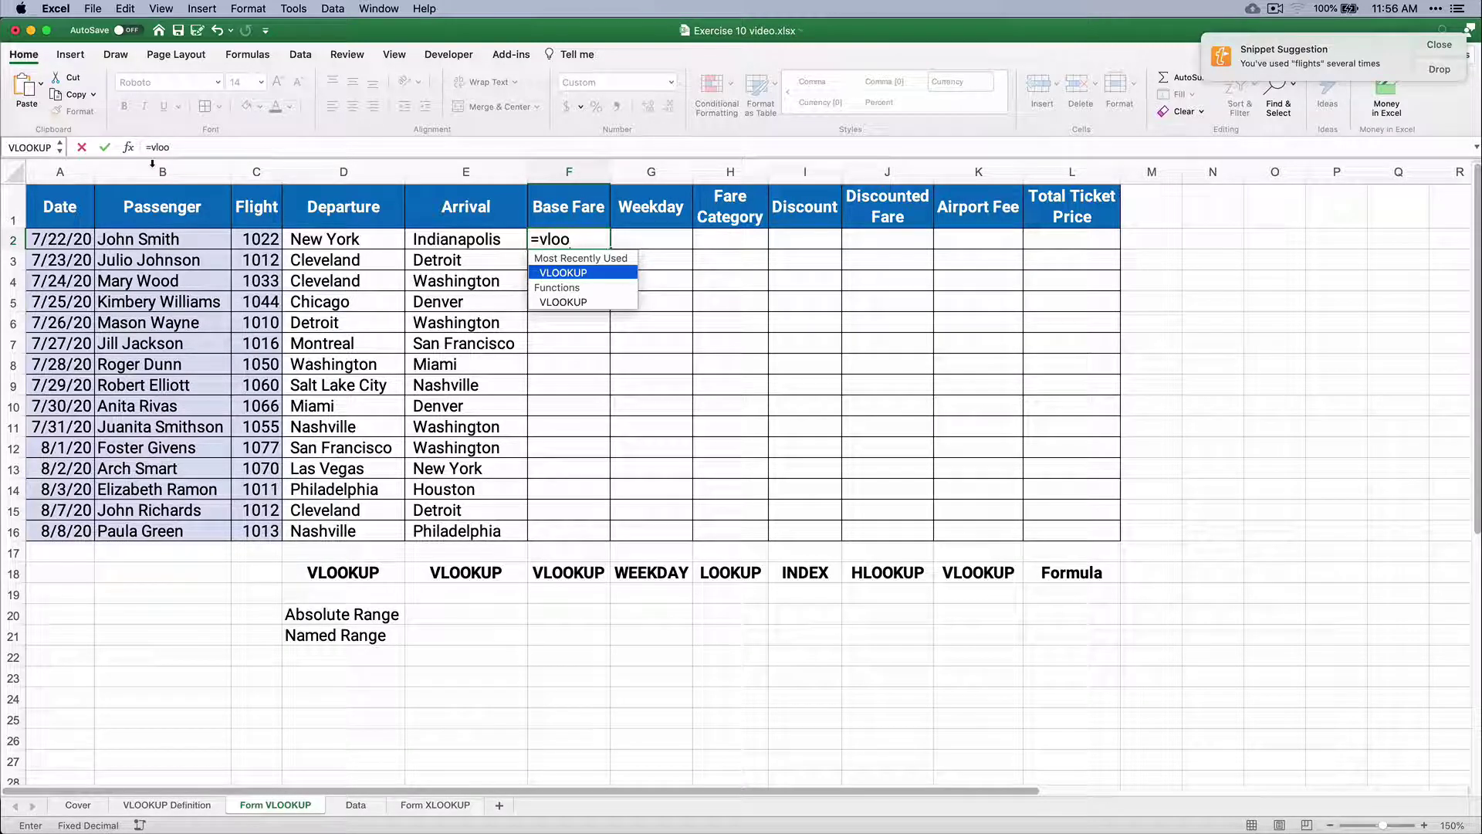
key("Tab")
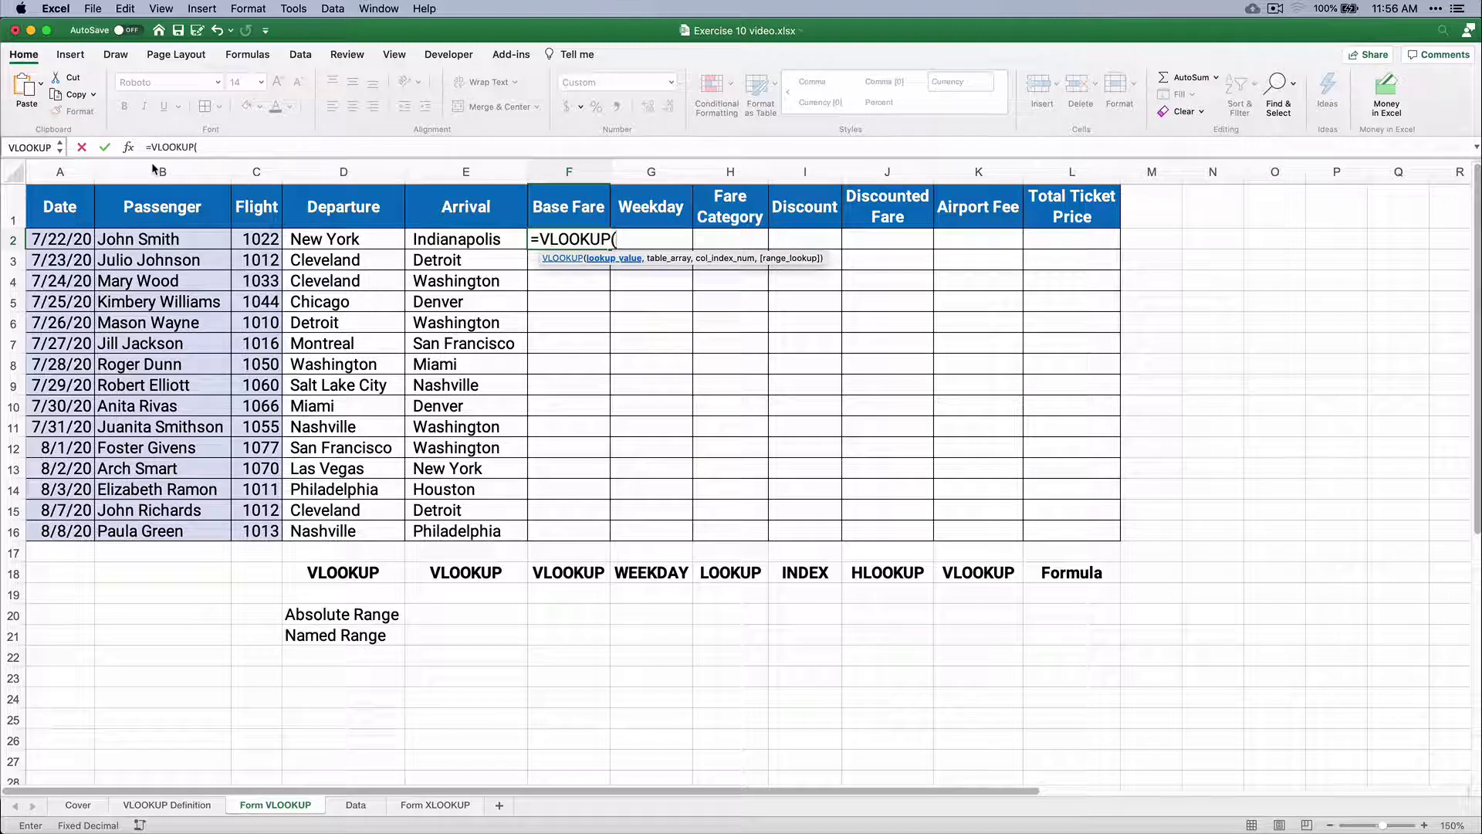
left_click(264, 242)
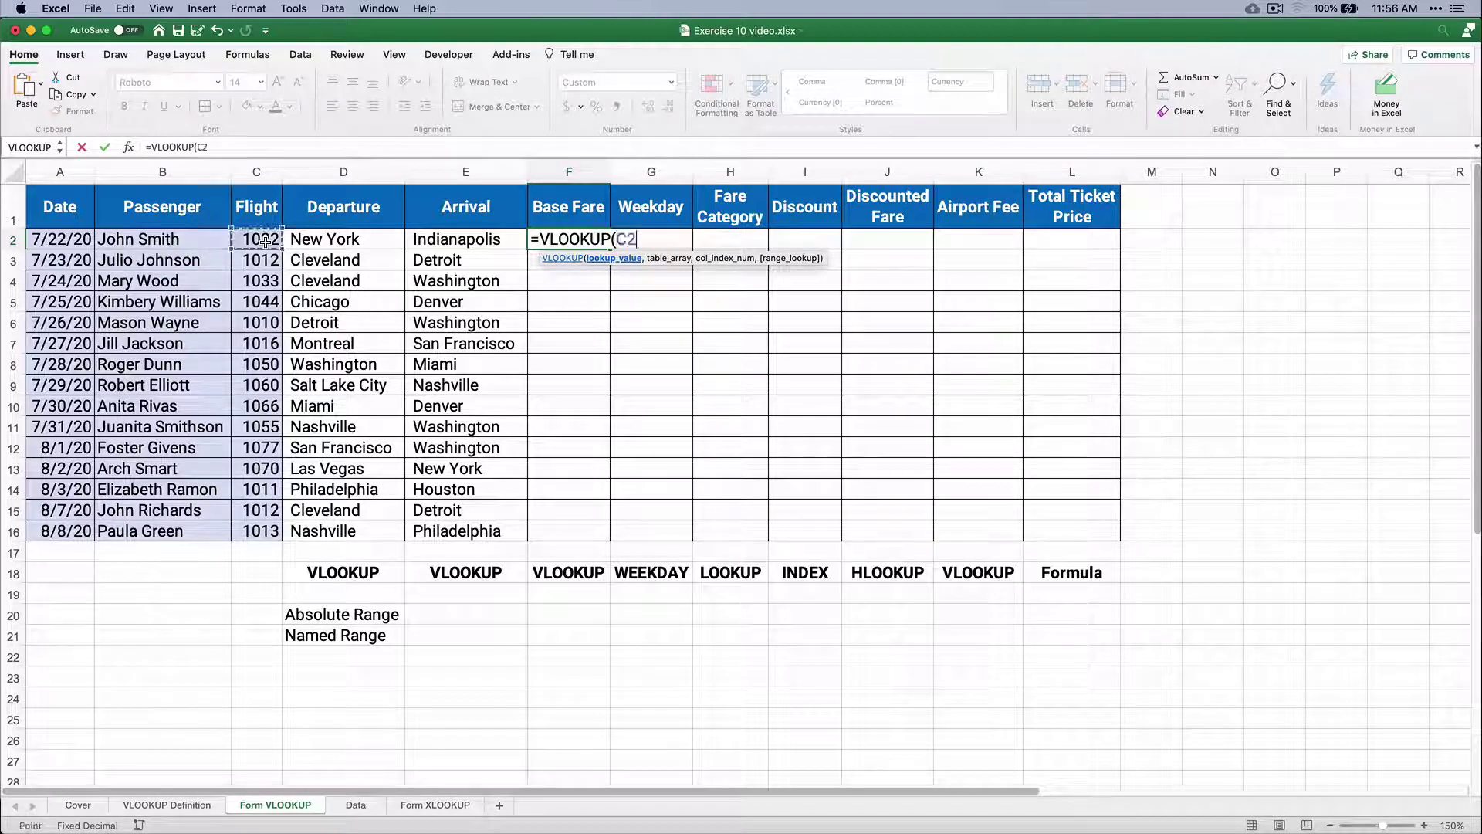
type(",")
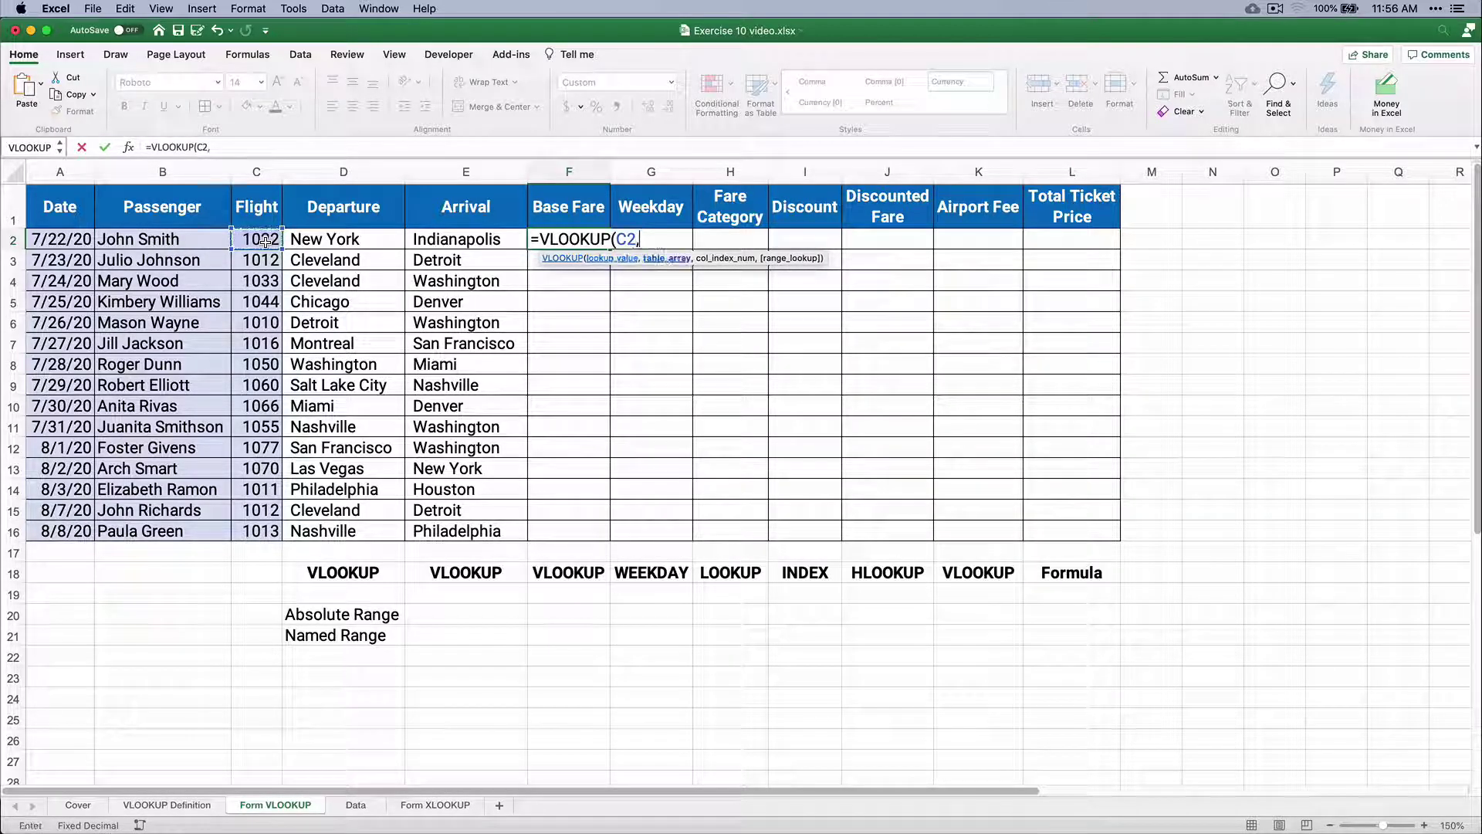
type("fli")
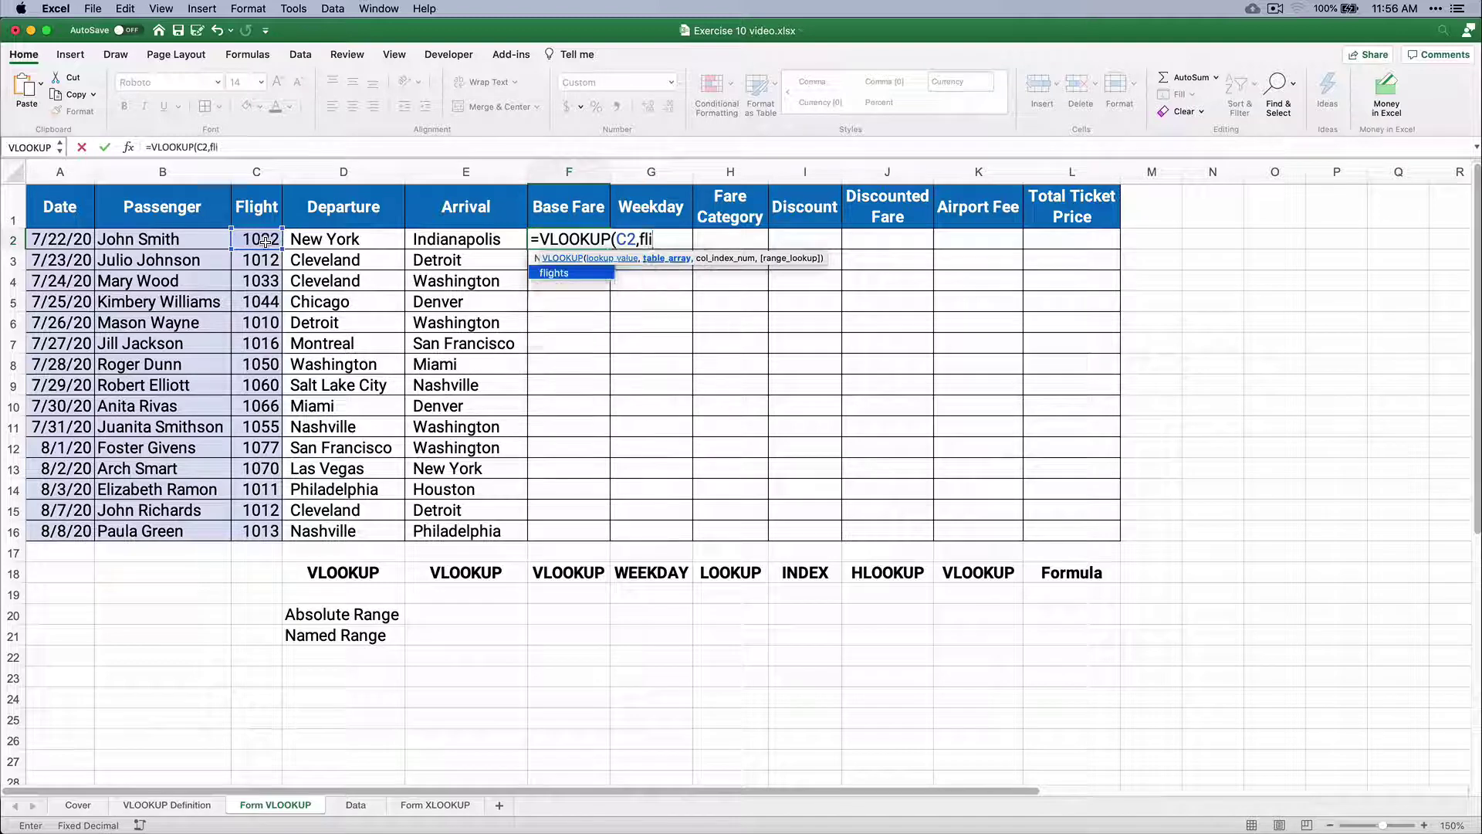
type("ghts")
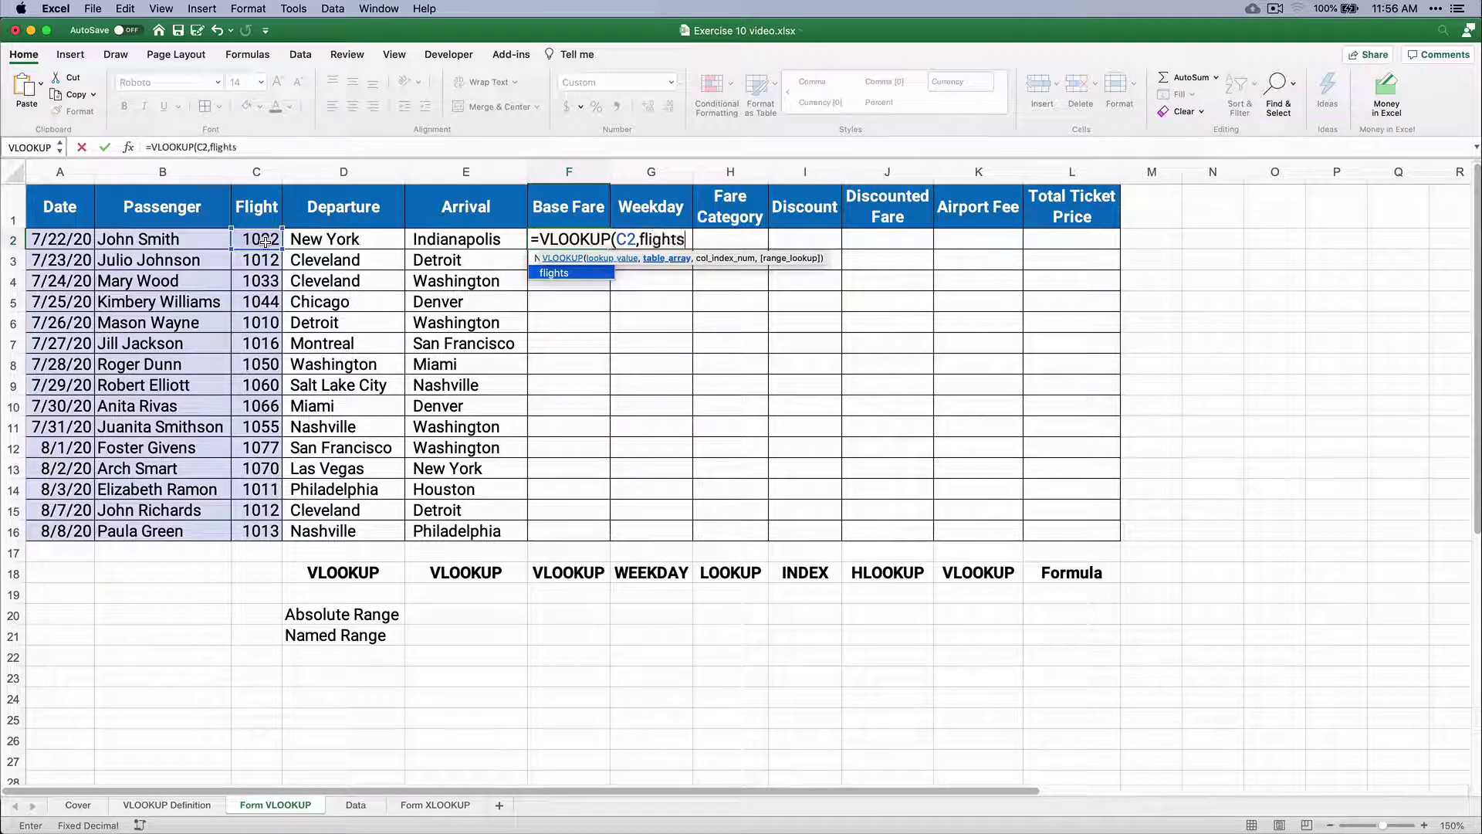
type(",")
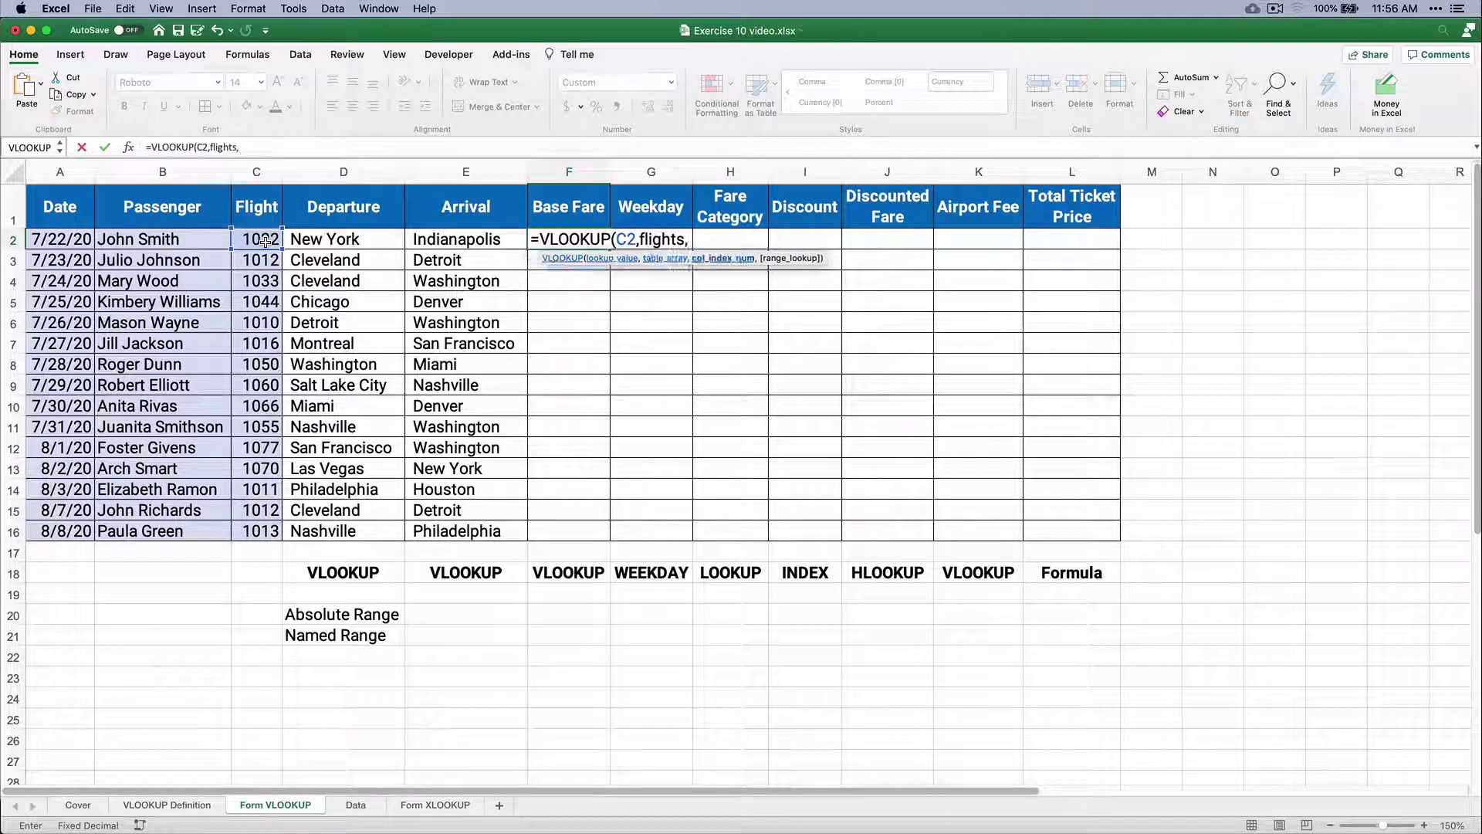
type("4,")
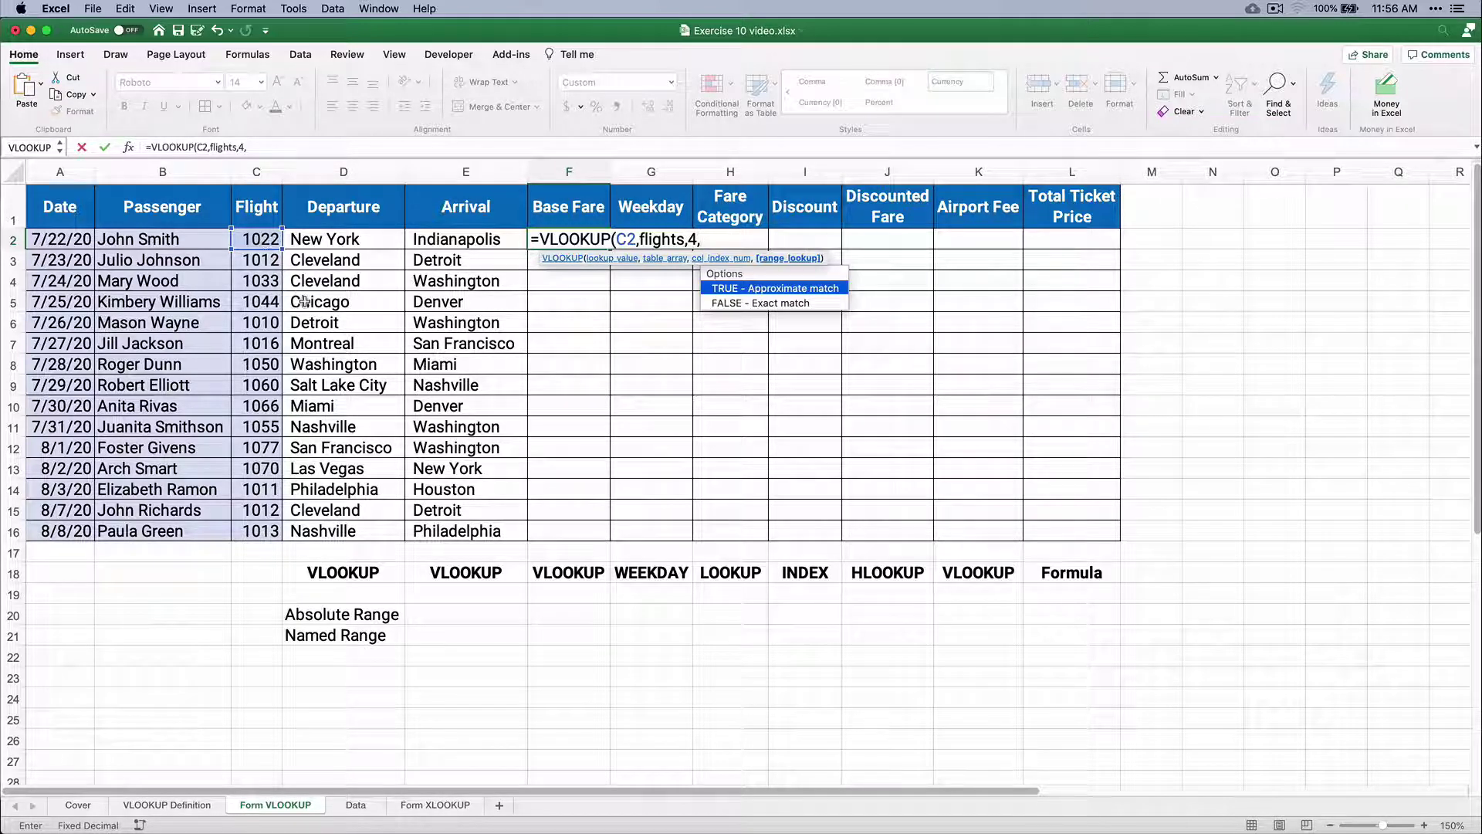
double_click(731, 303)
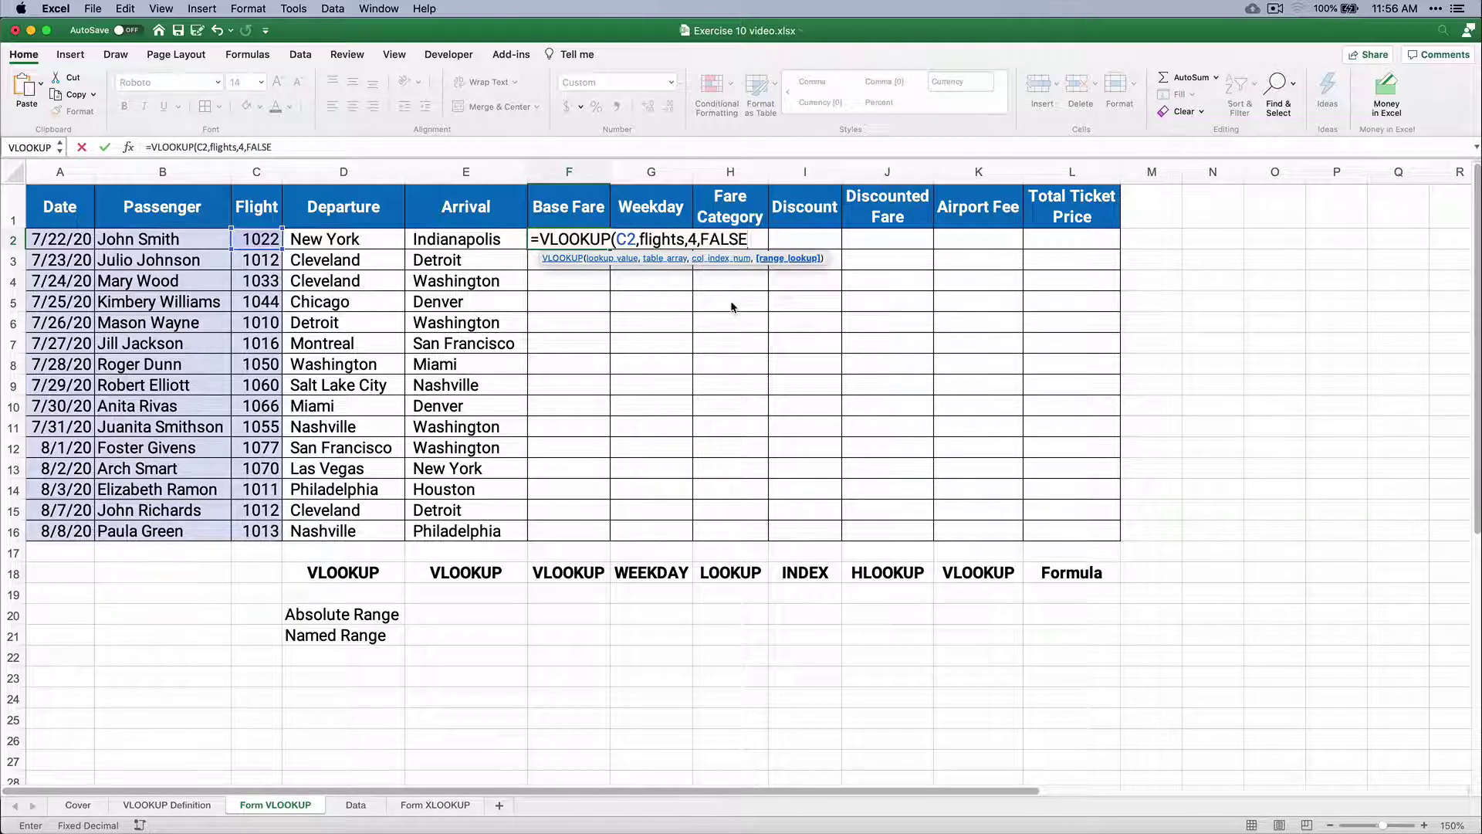
type(")")
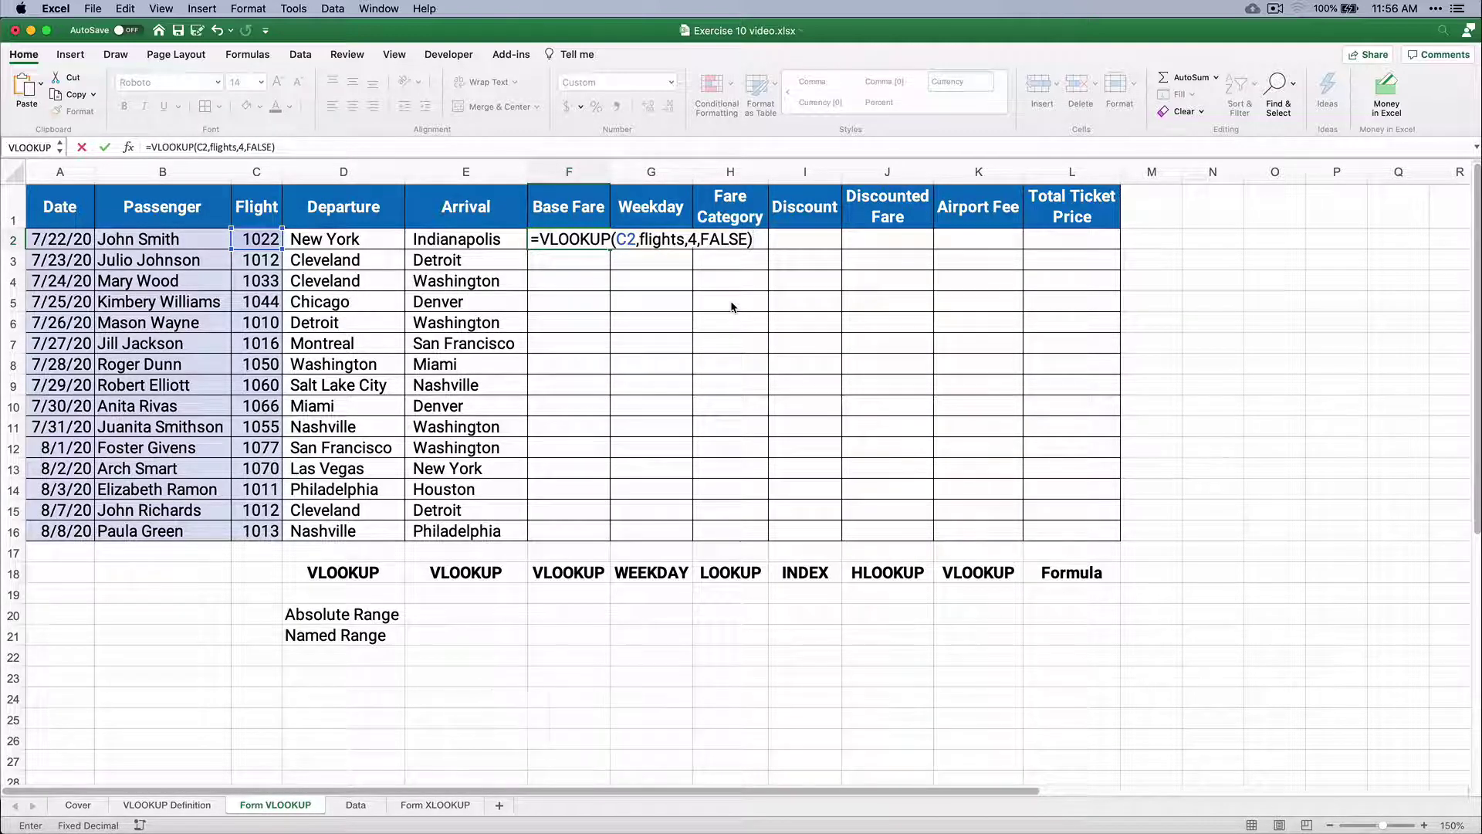
key("Return")
left_click(581, 243)
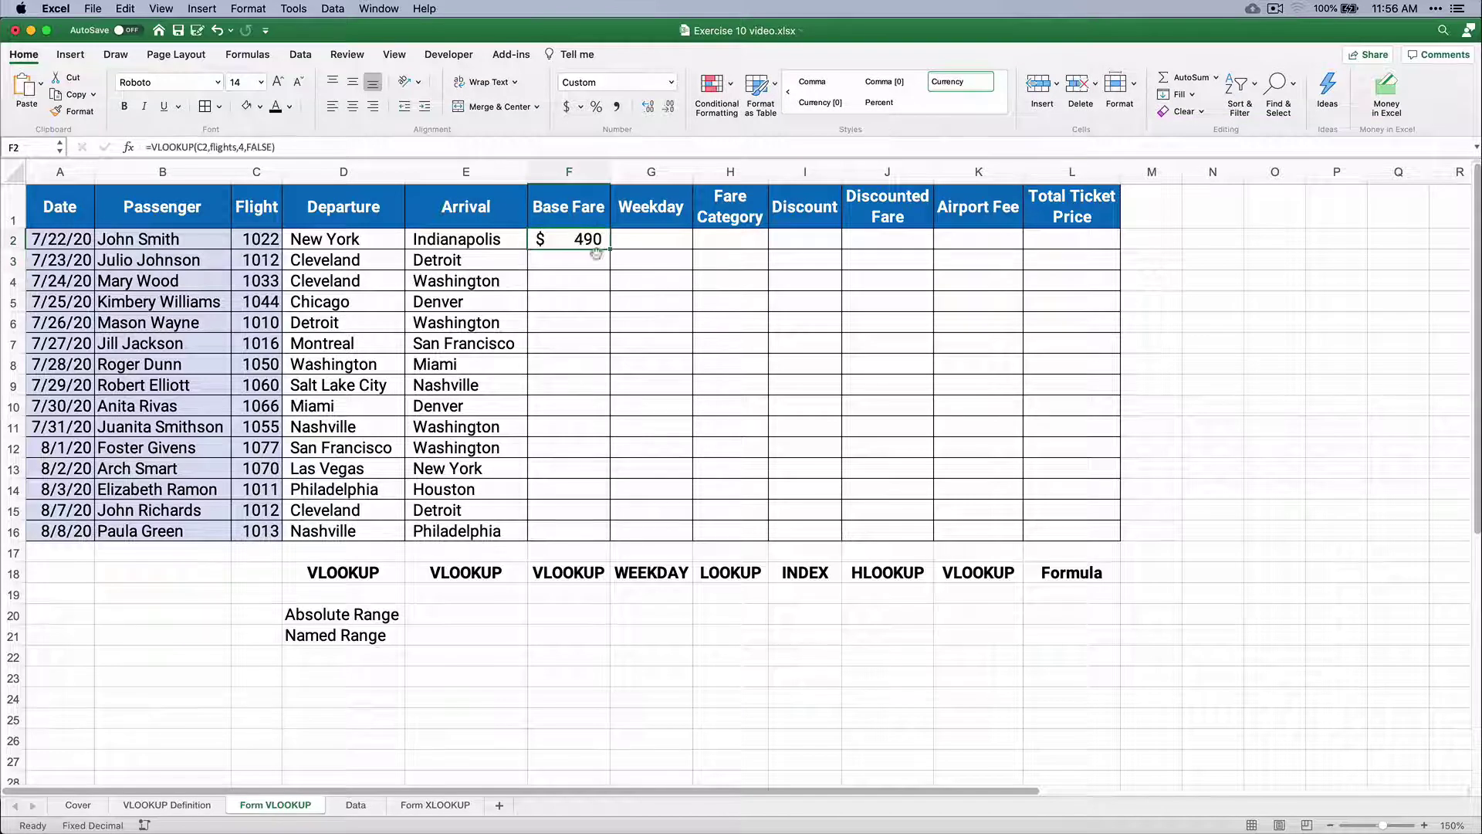
double_click(610, 249)
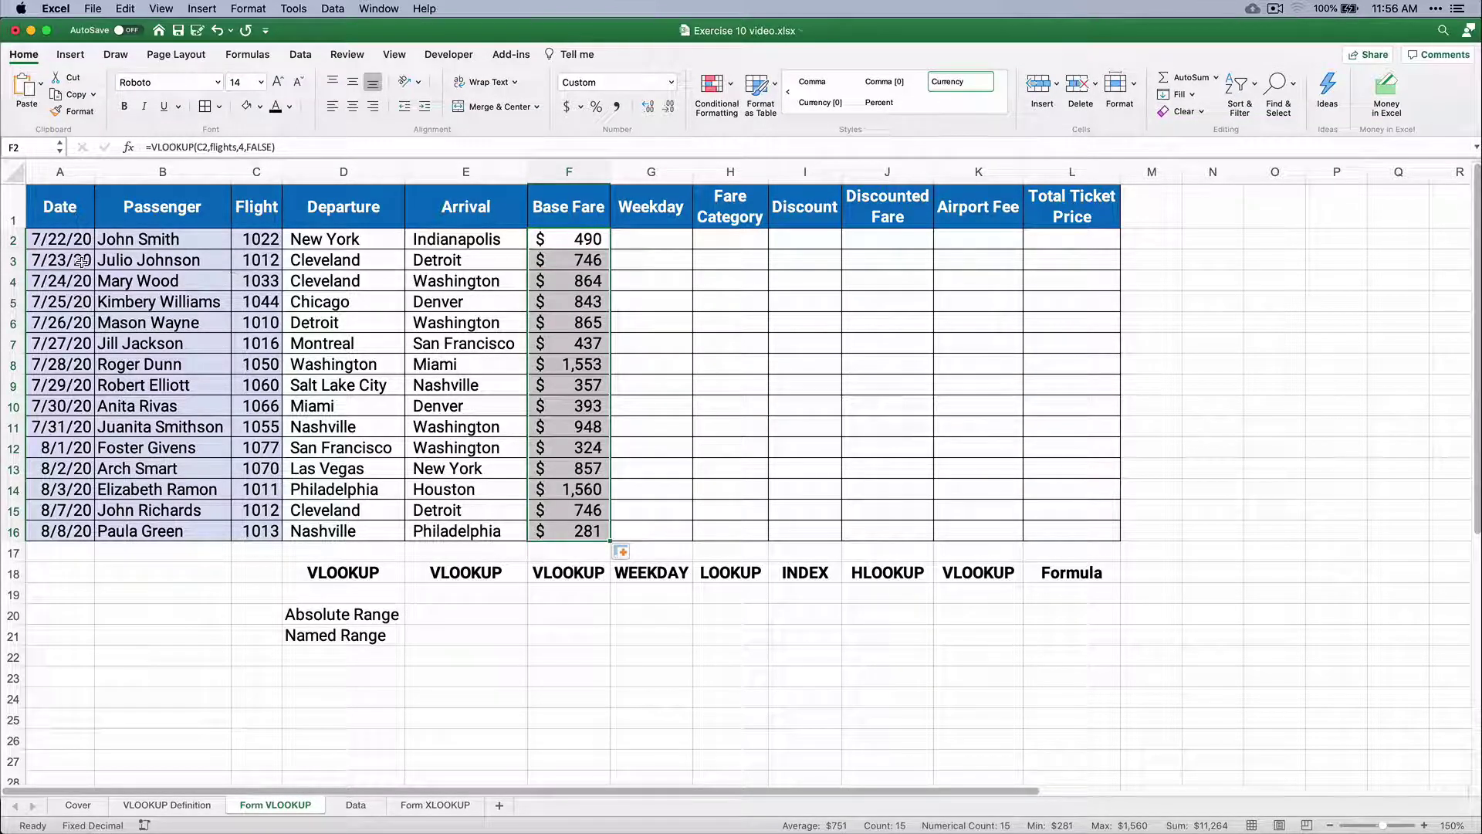
Compare the form's row for flight 1012 with the same flight's row on the Data sheet, and return to the Form VLOOKUP sheet.
left_click_drag(243, 261, 550, 261)
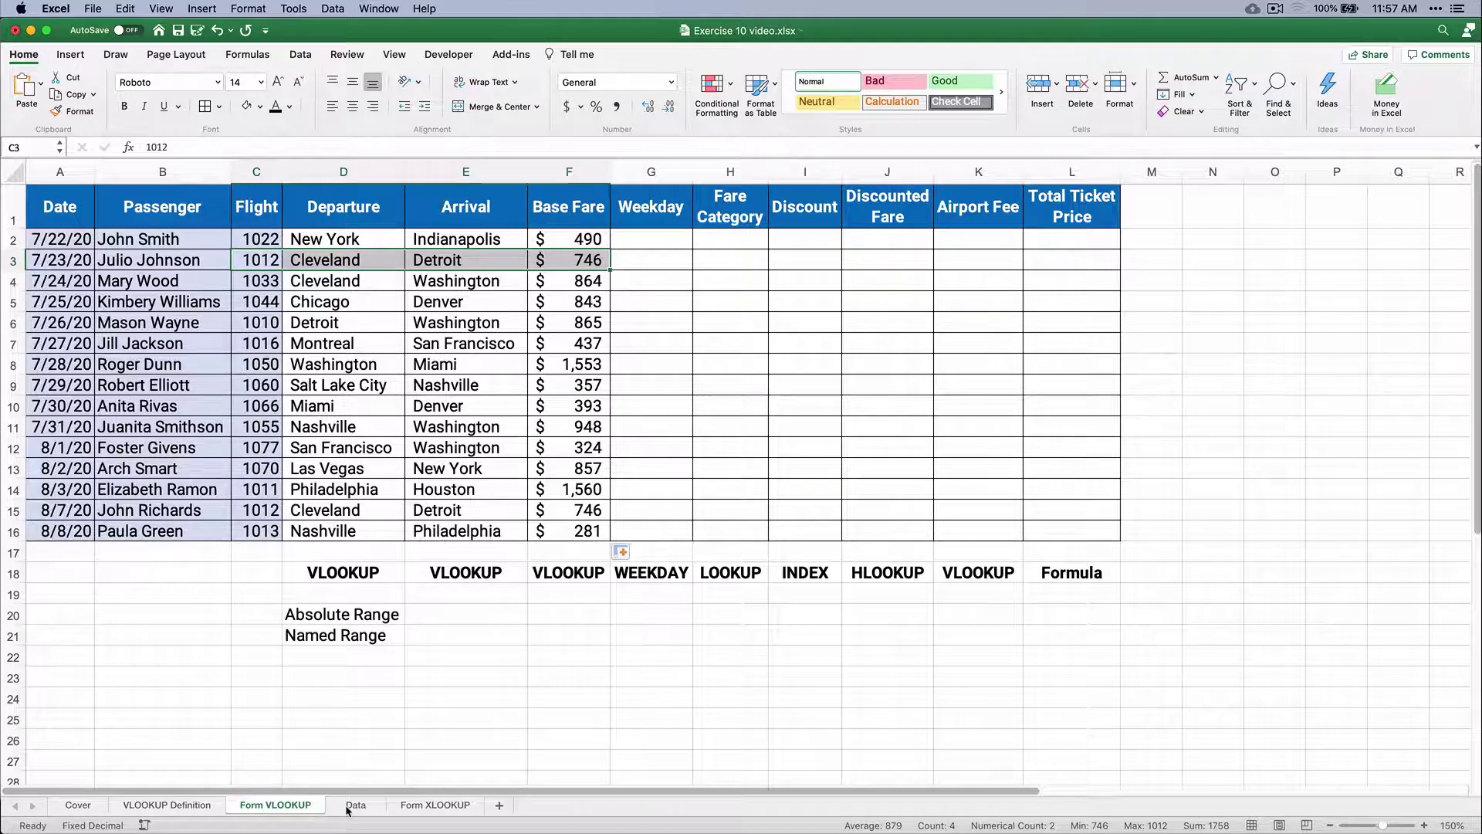
key("ctrl+Page_Down")
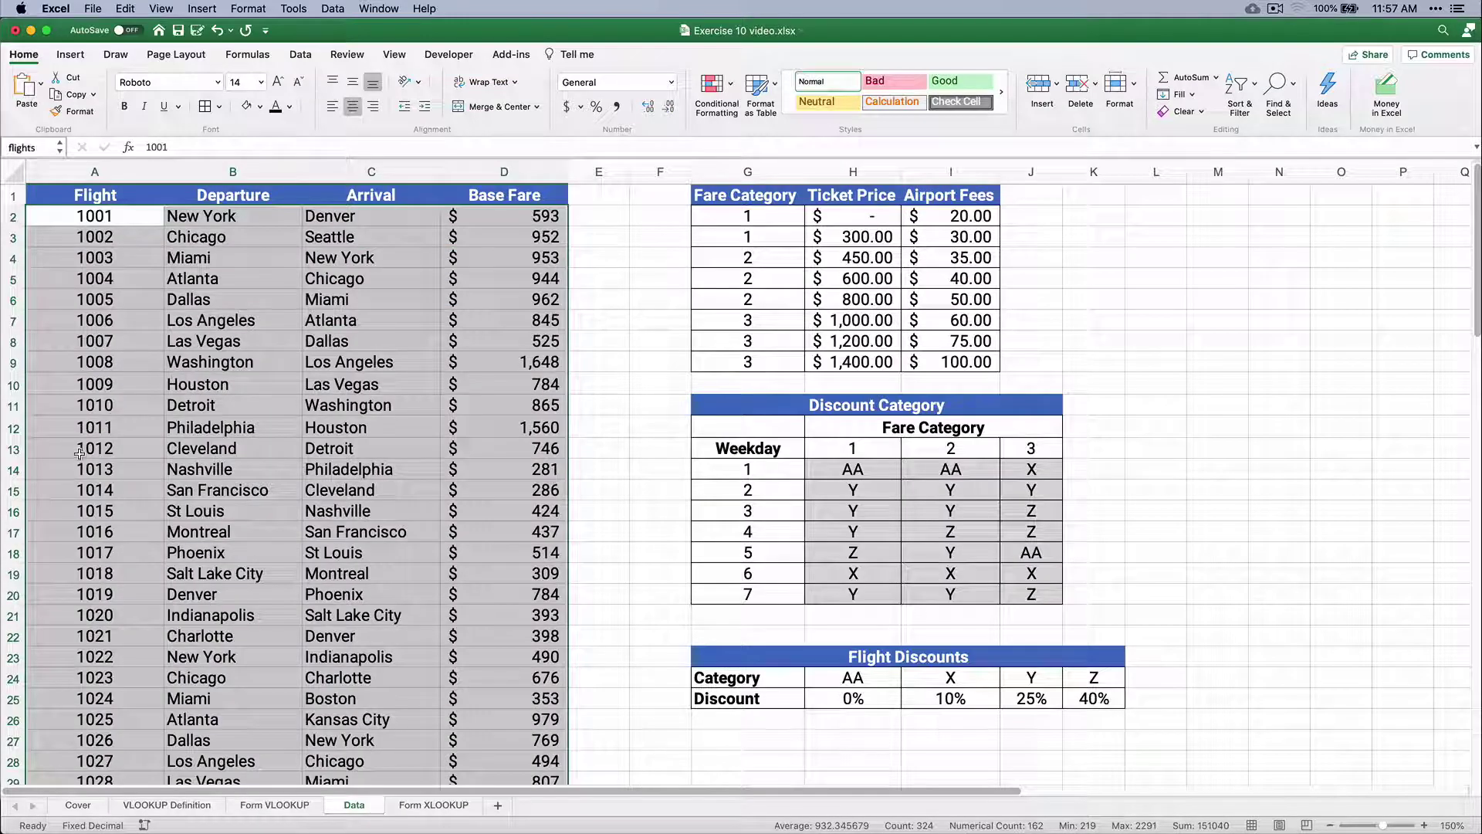
left_click_drag(98, 448, 490, 448)
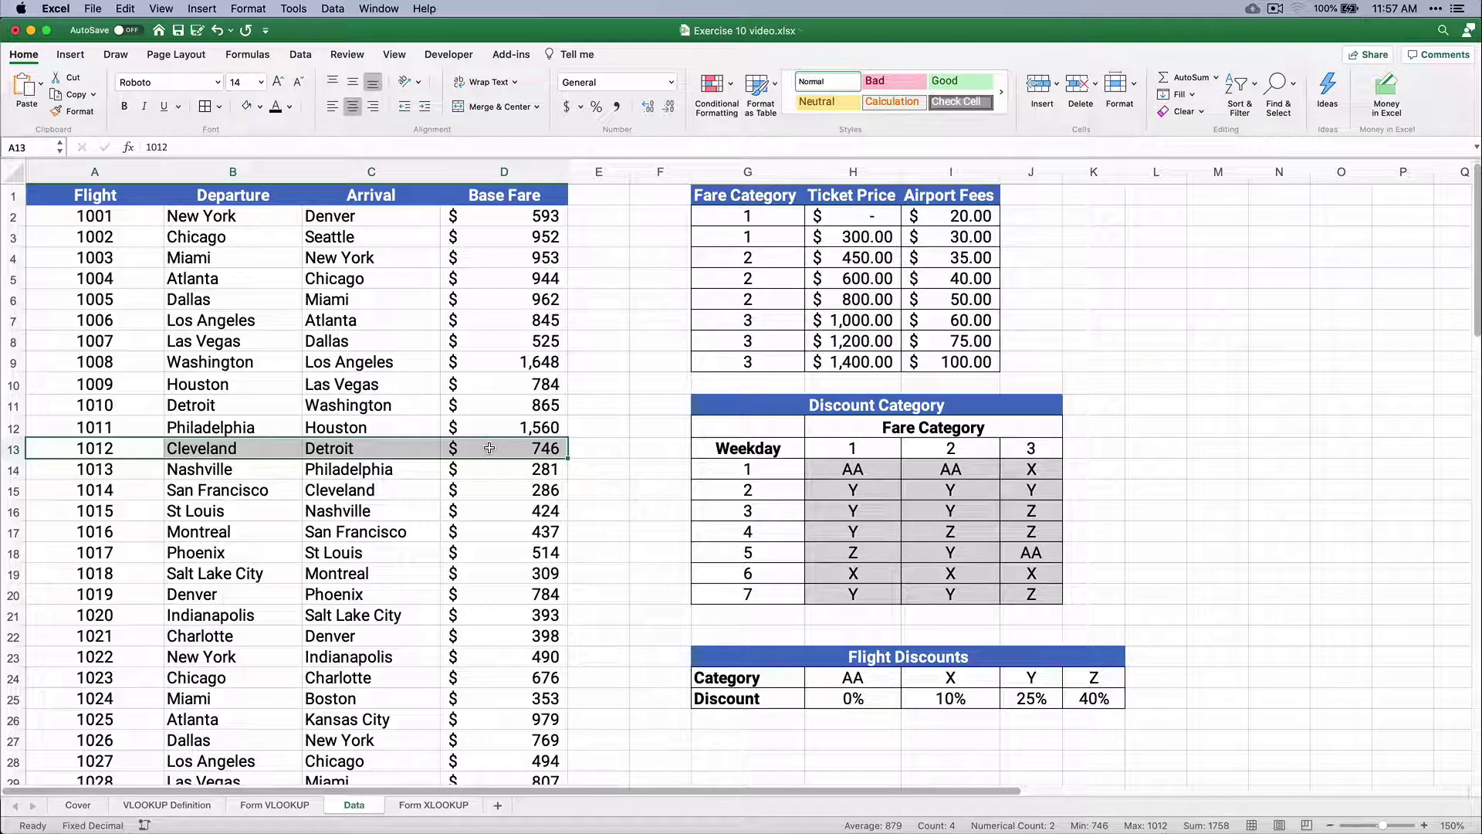
left_click(297, 810)
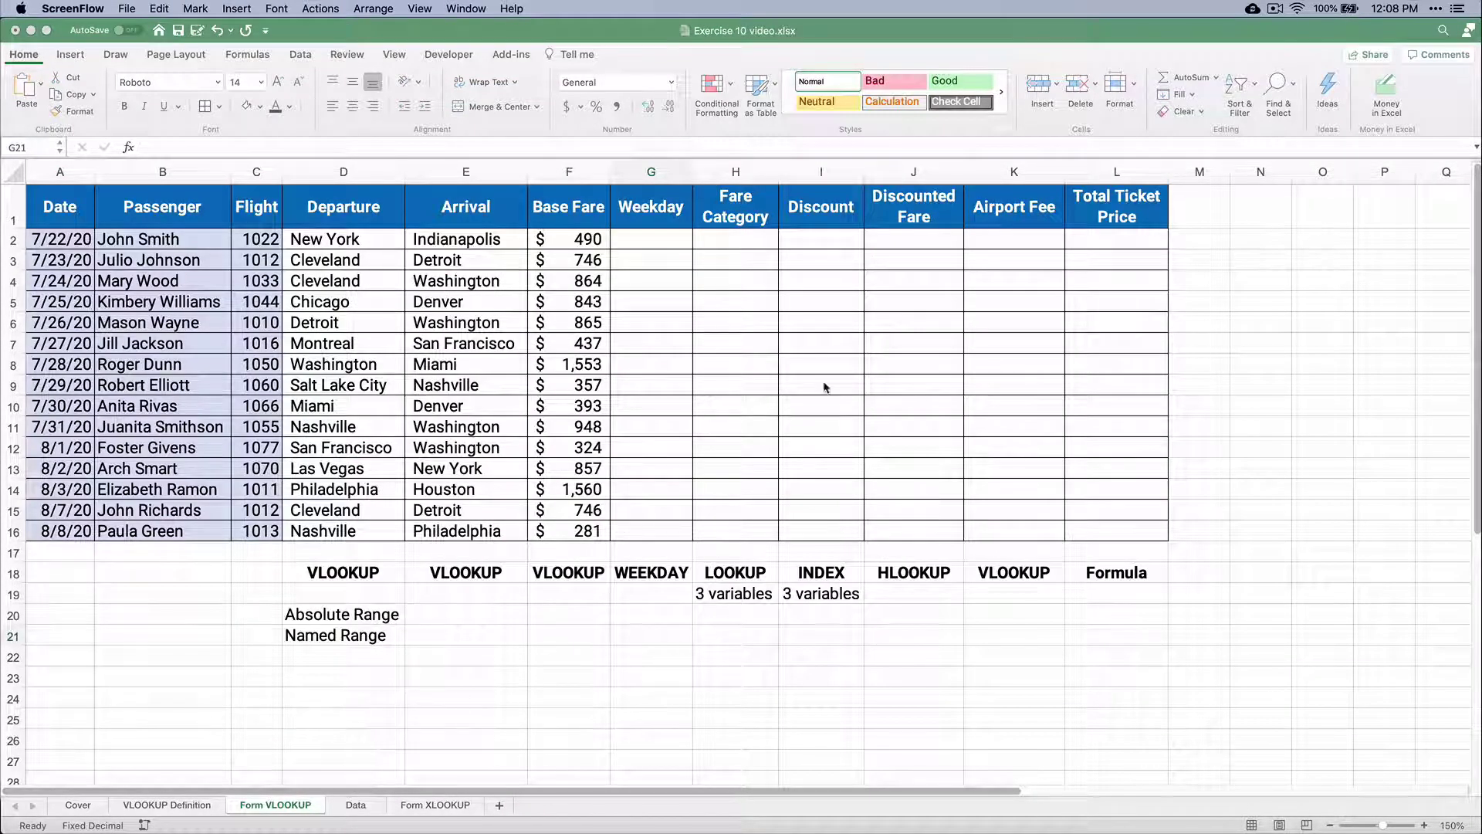
Examine which weekday, fare category, ticket price and flight discount ranges on the Data sheet determine the form's Discount column.
left_click(811, 239)
double_click(810, 238)
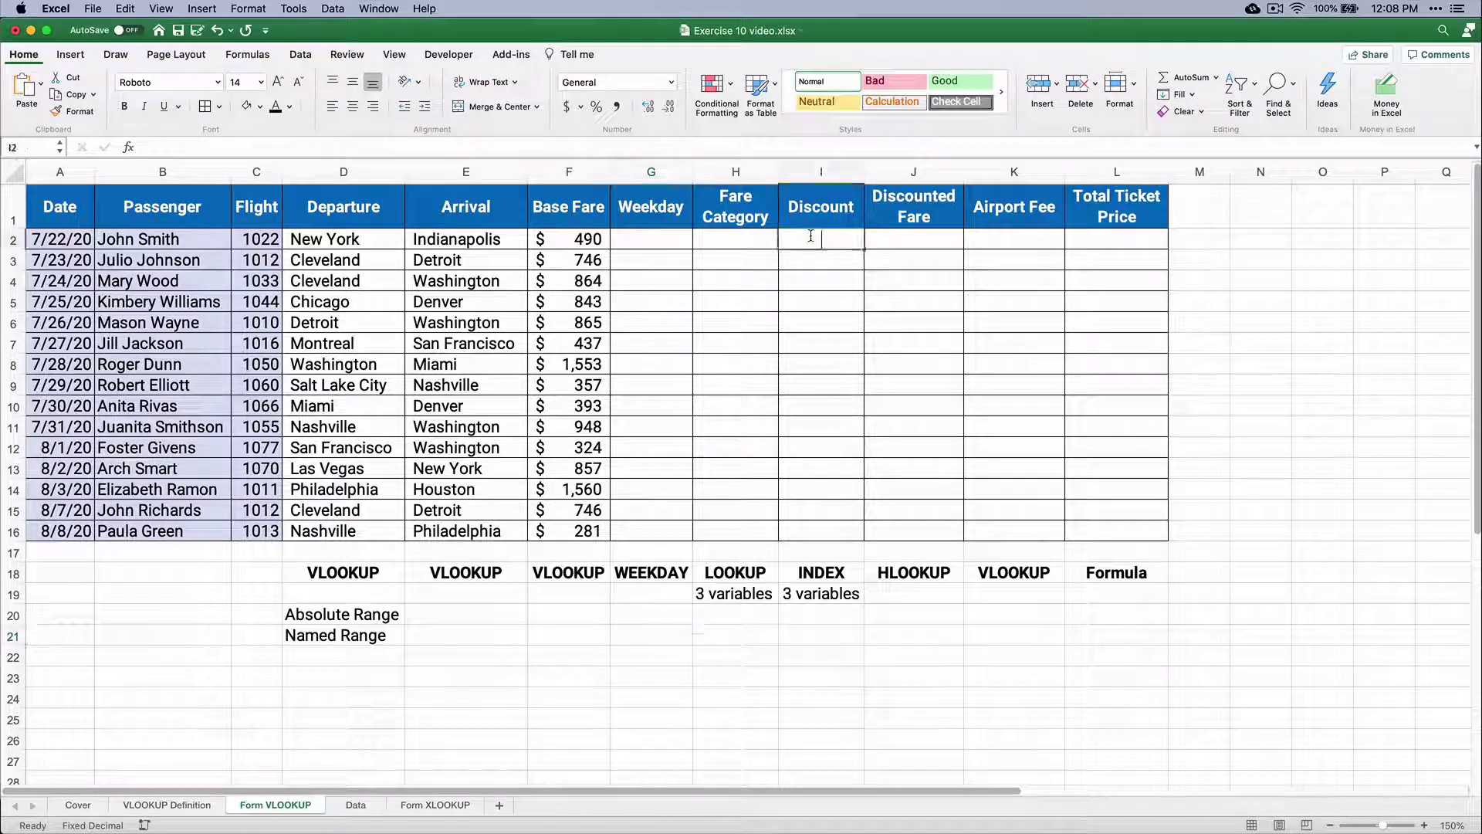
left_click(822, 340)
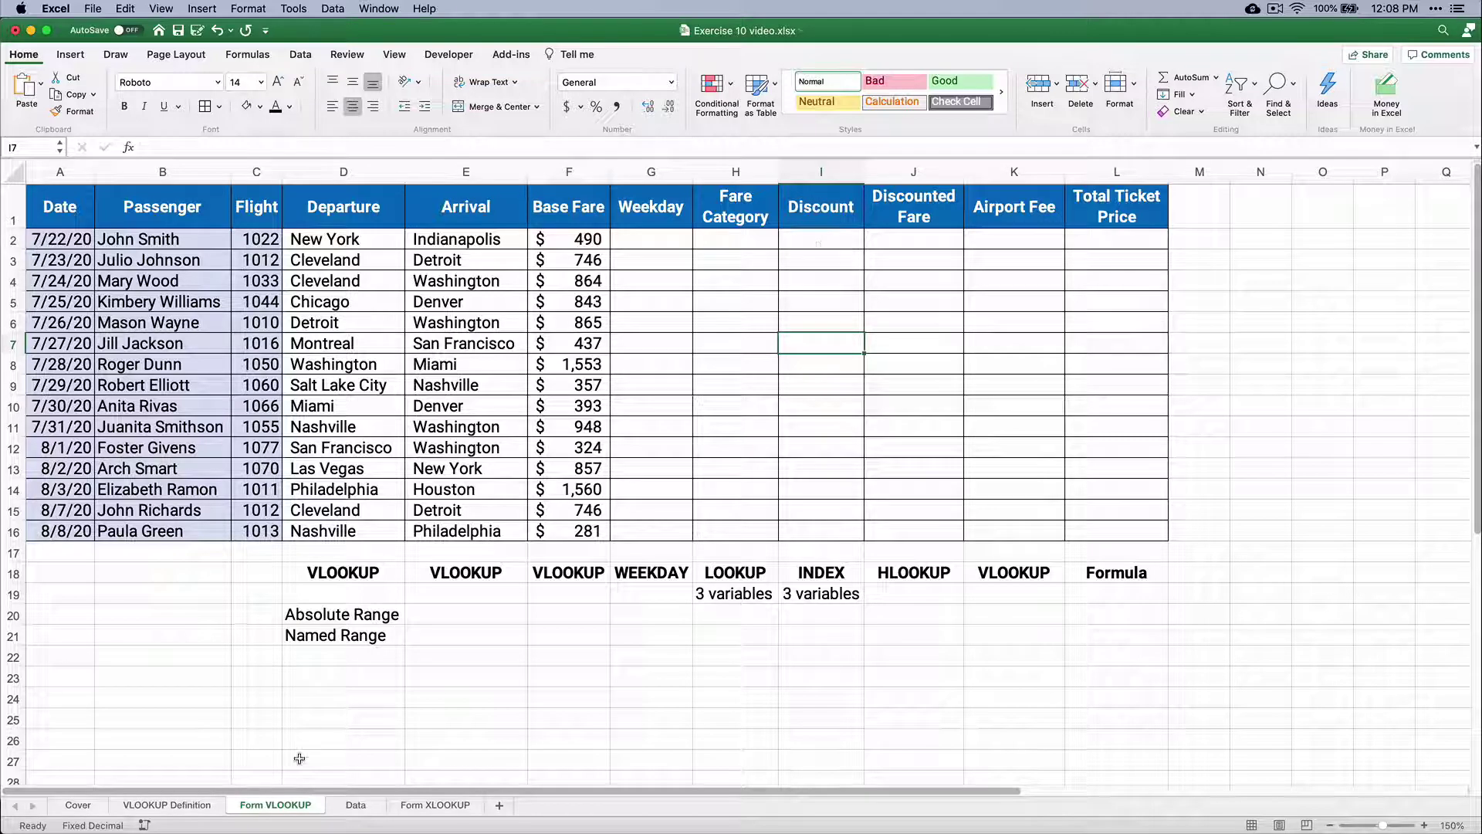
left_click(355, 806)
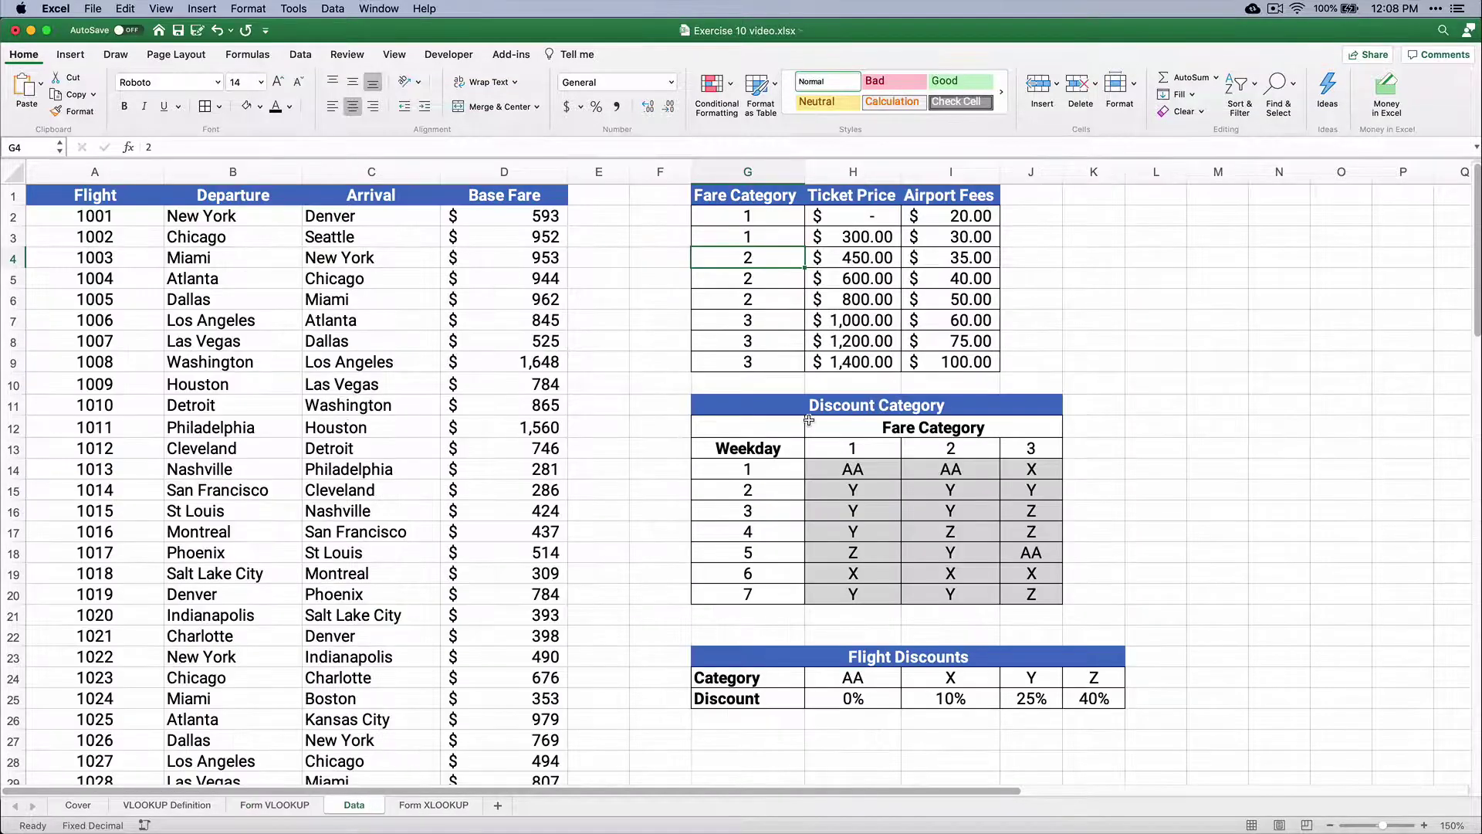
left_click_drag(771, 471, 770, 584)
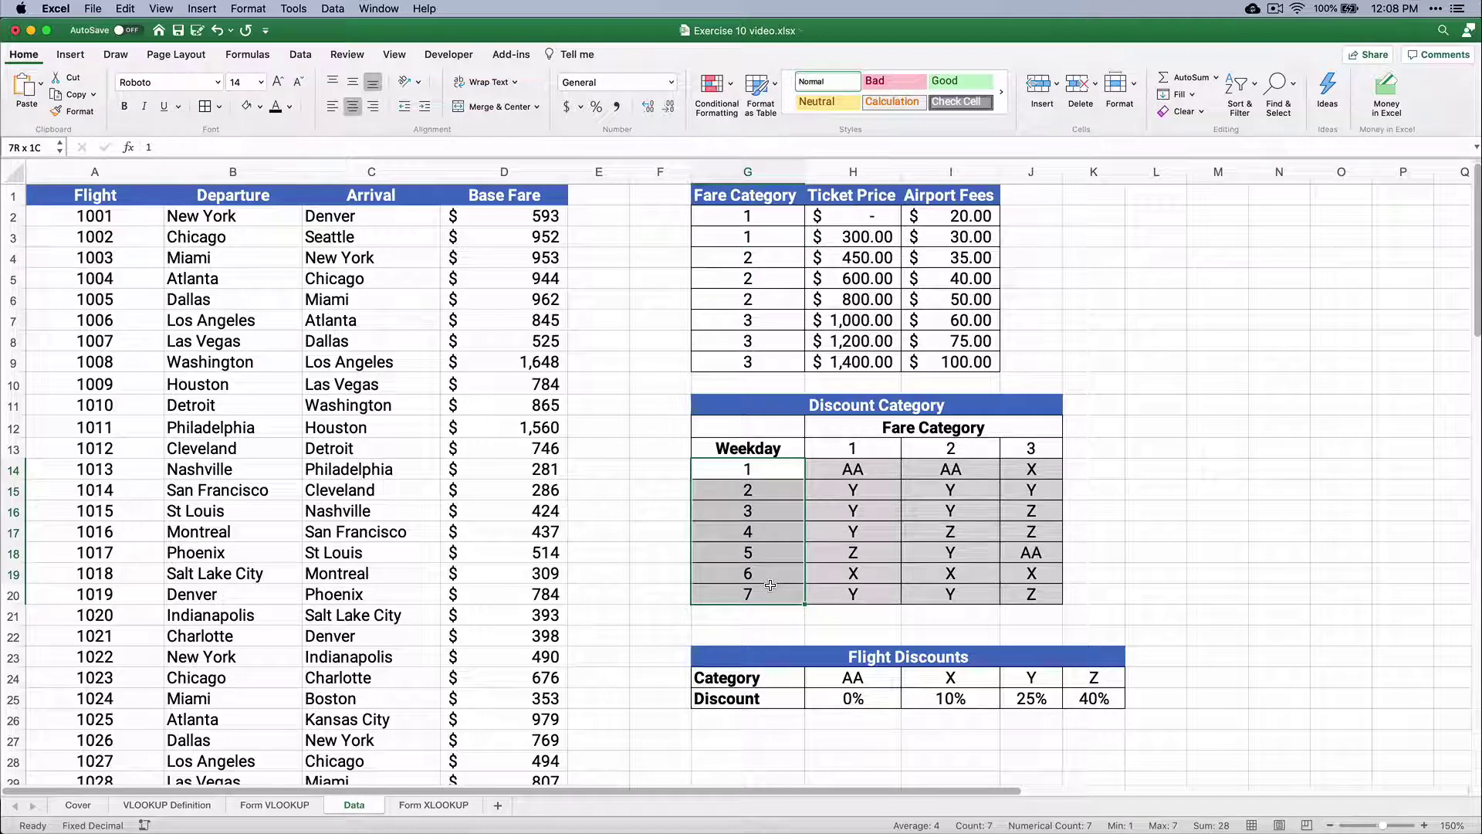
left_click_drag(733, 472, 738, 512)
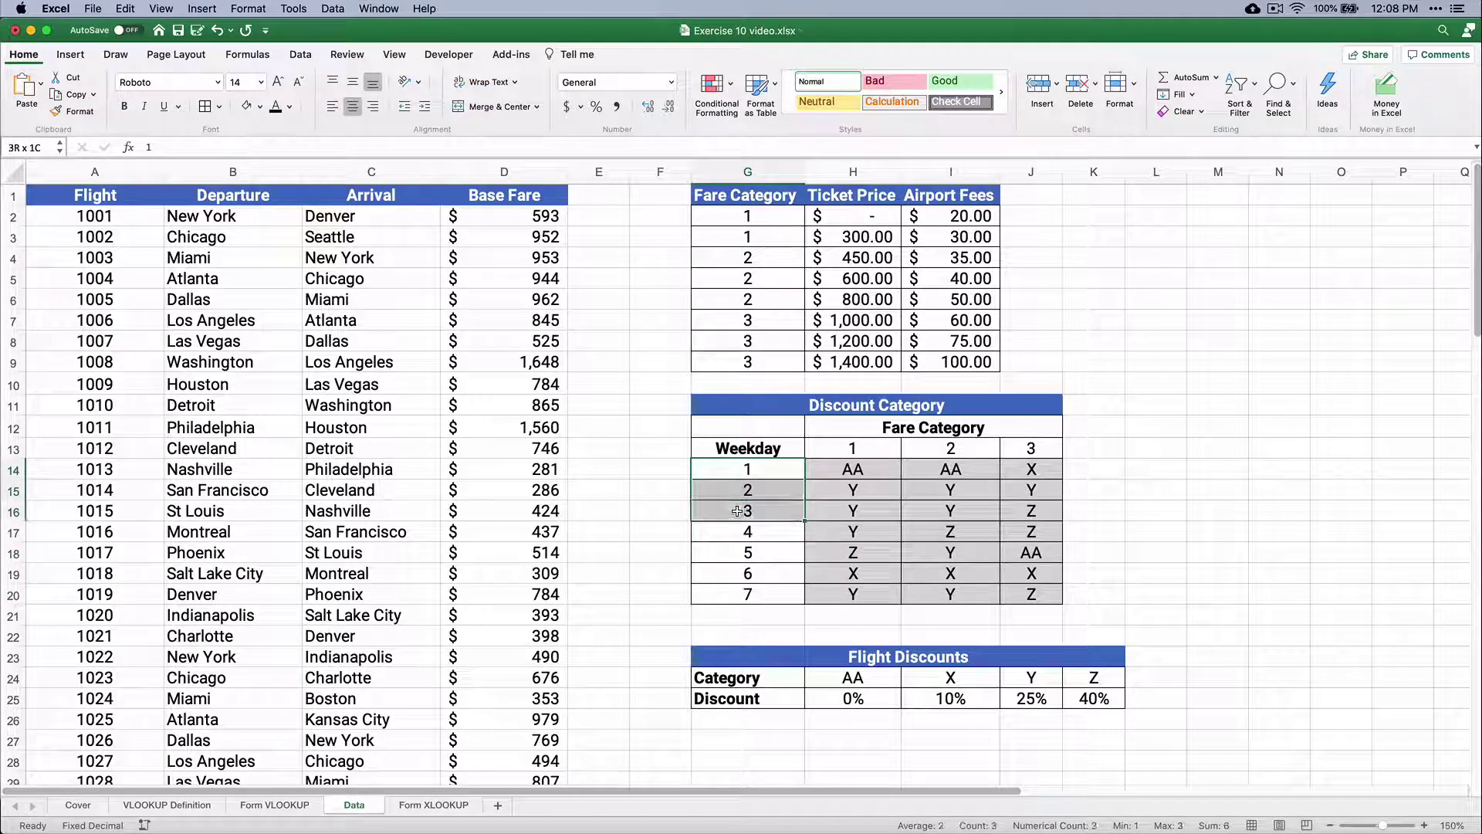
left_click(741, 592)
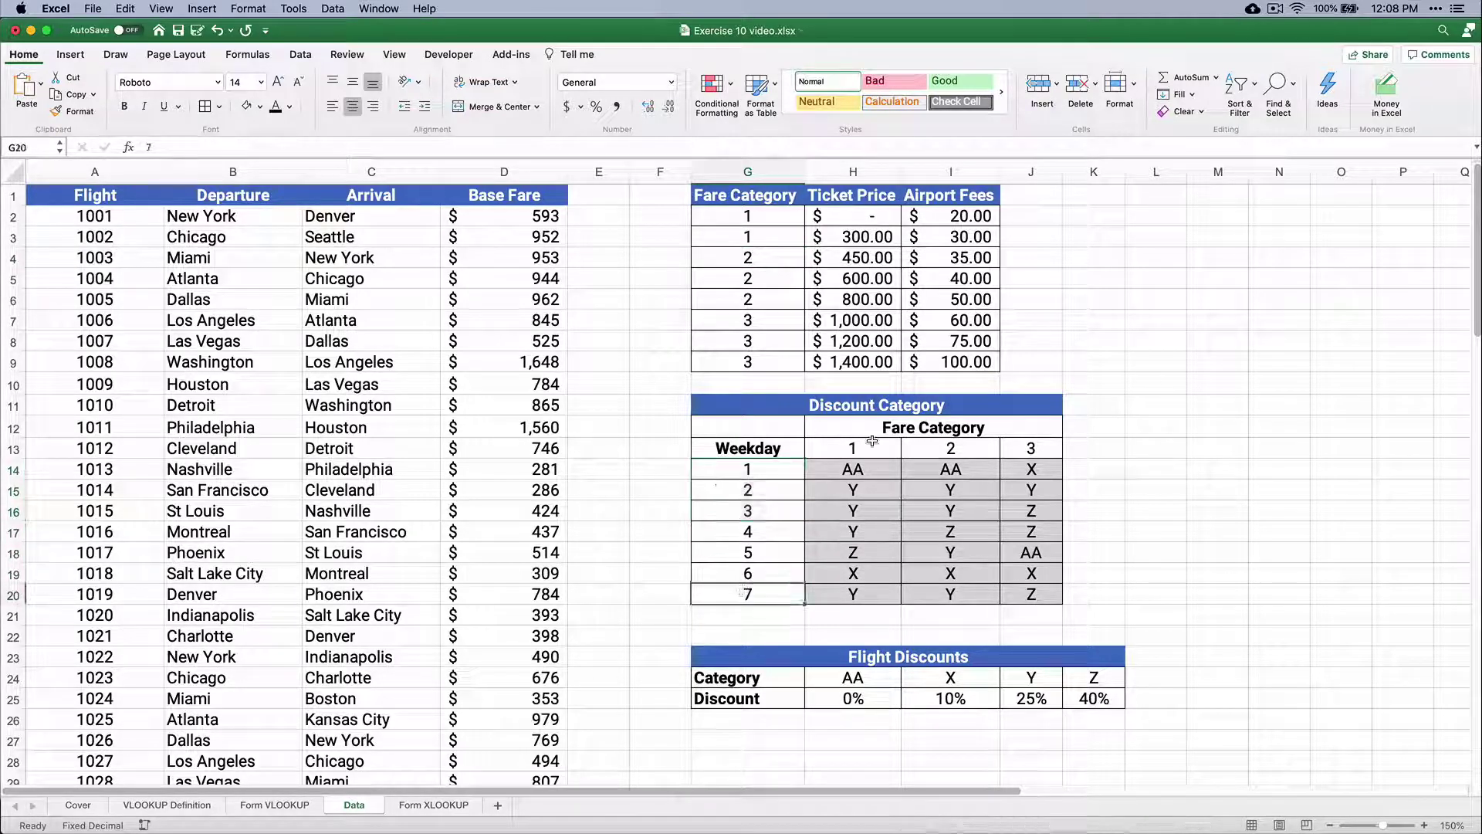
left_click_drag(864, 445, 1014, 448)
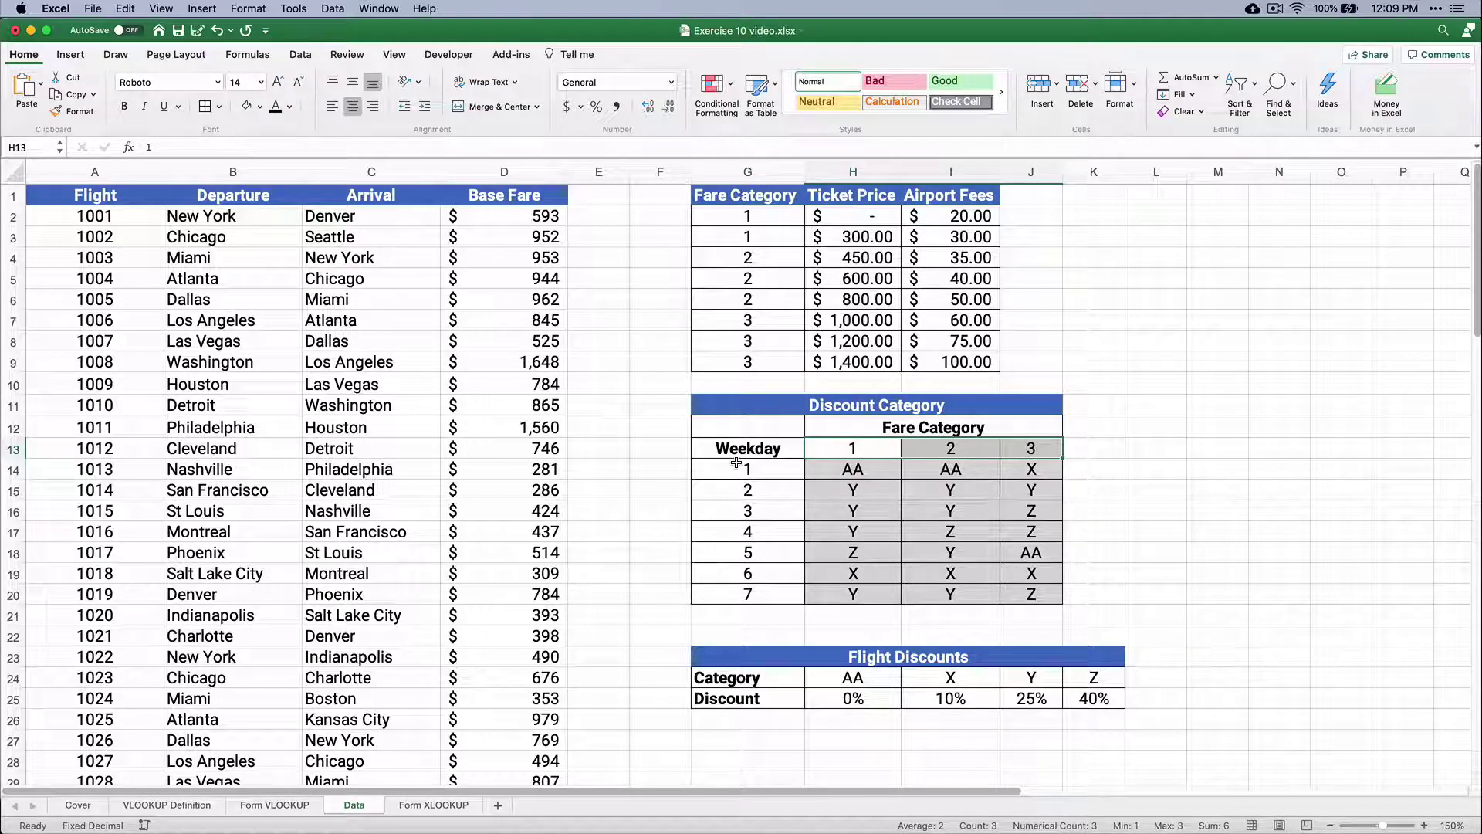
left_click_drag(737, 466, 747, 583)
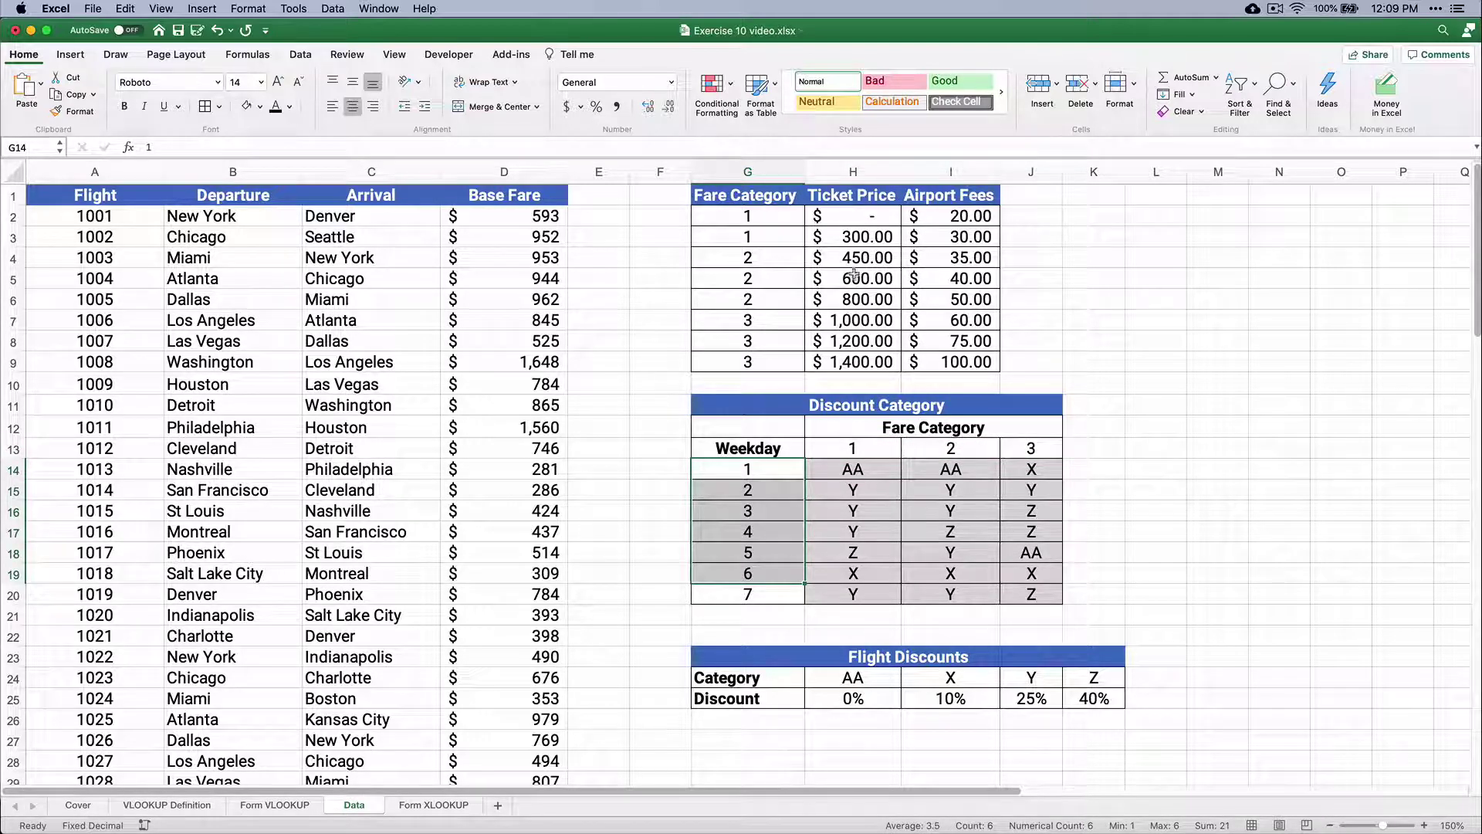
left_click_drag(853, 214, 853, 363)
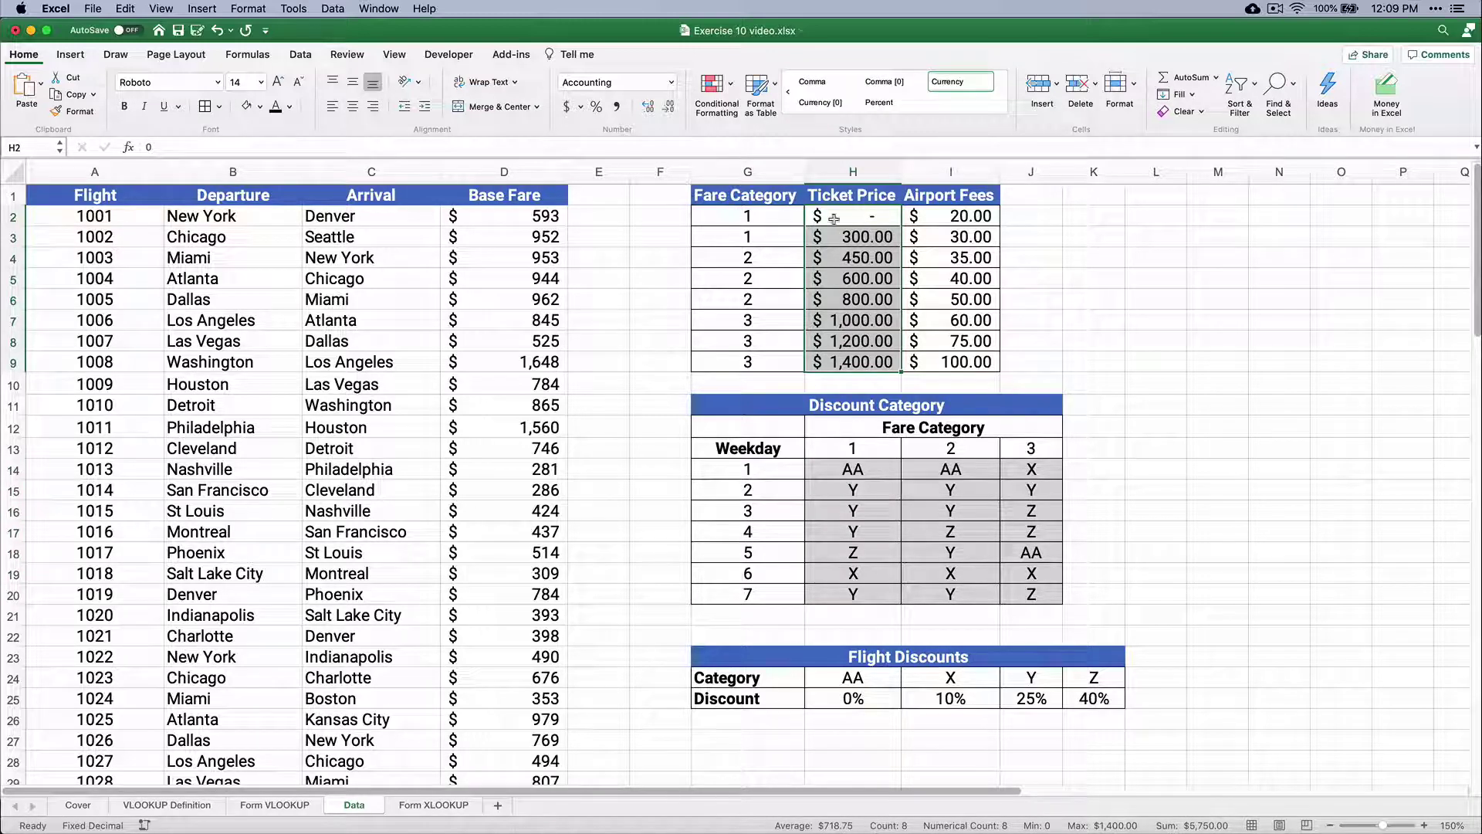
left_click_drag(748, 217, 755, 357)
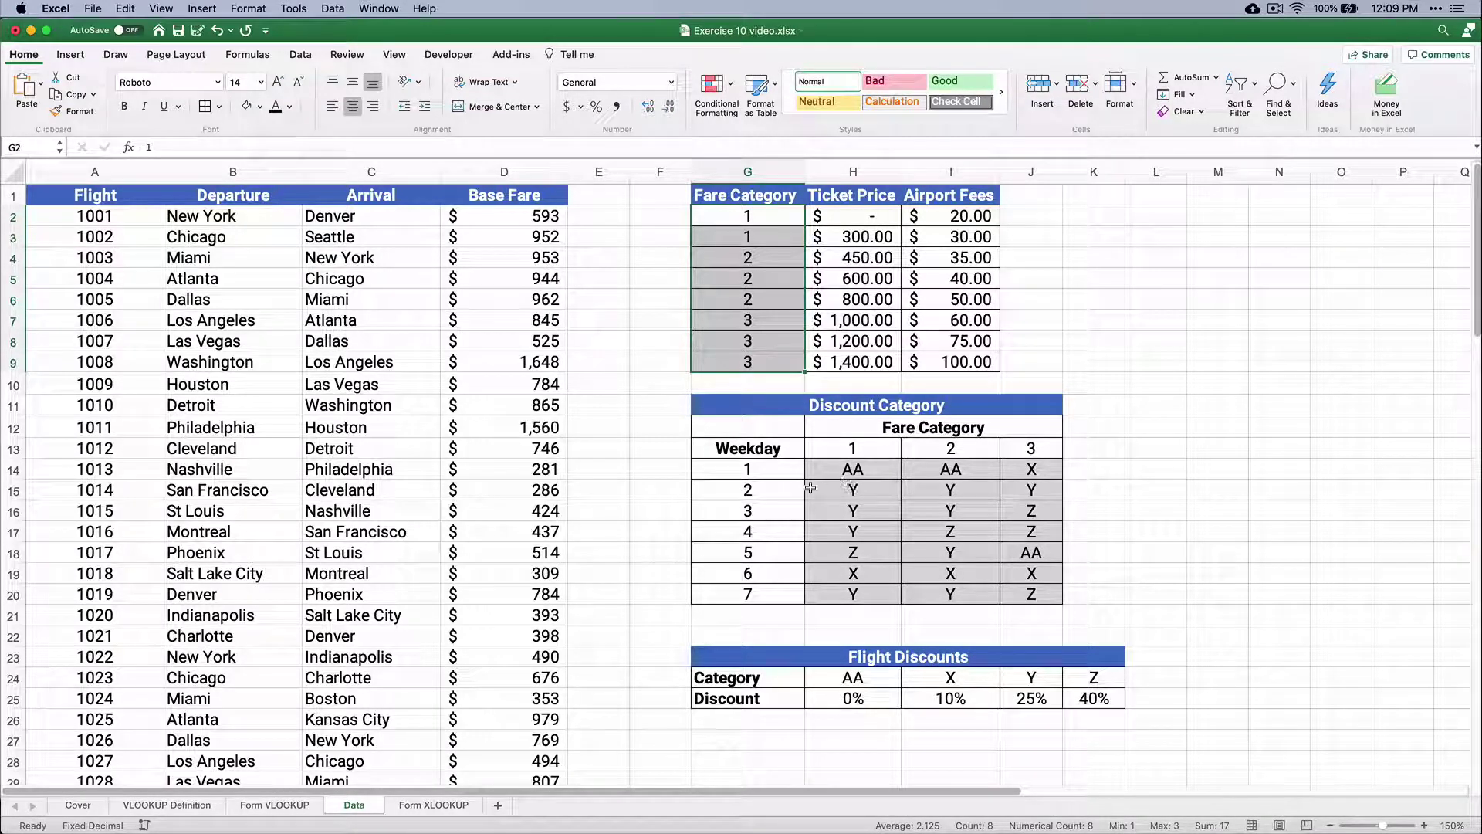
left_click(846, 491)
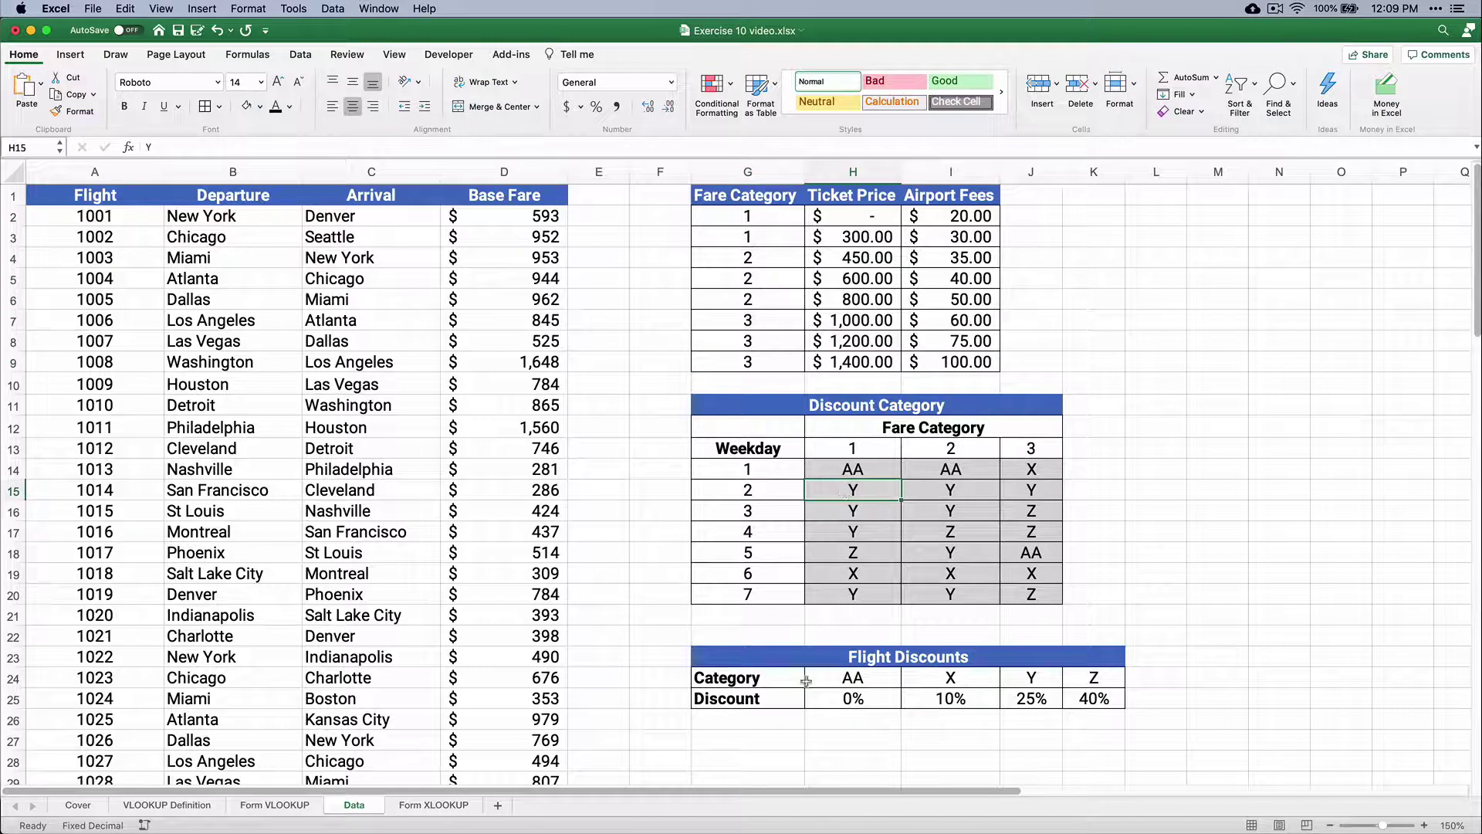
left_click_drag(841, 699, 1064, 702)
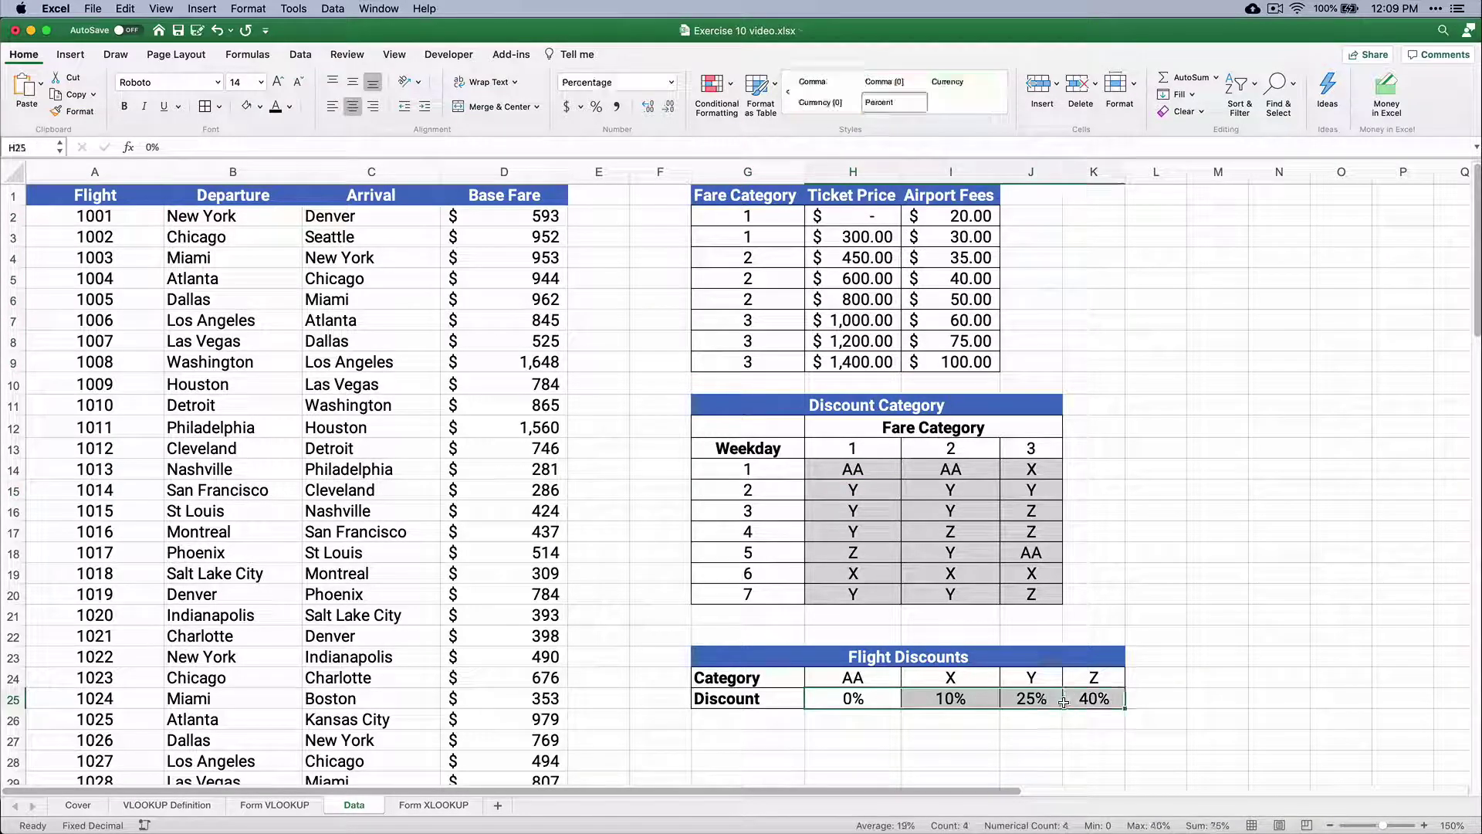
Enter a WEEKDAY formula in G2 of the Form VLOOKUP sheet for the date in A2, with return type 1 (Sunday through Saturday).
left_click(274, 805)
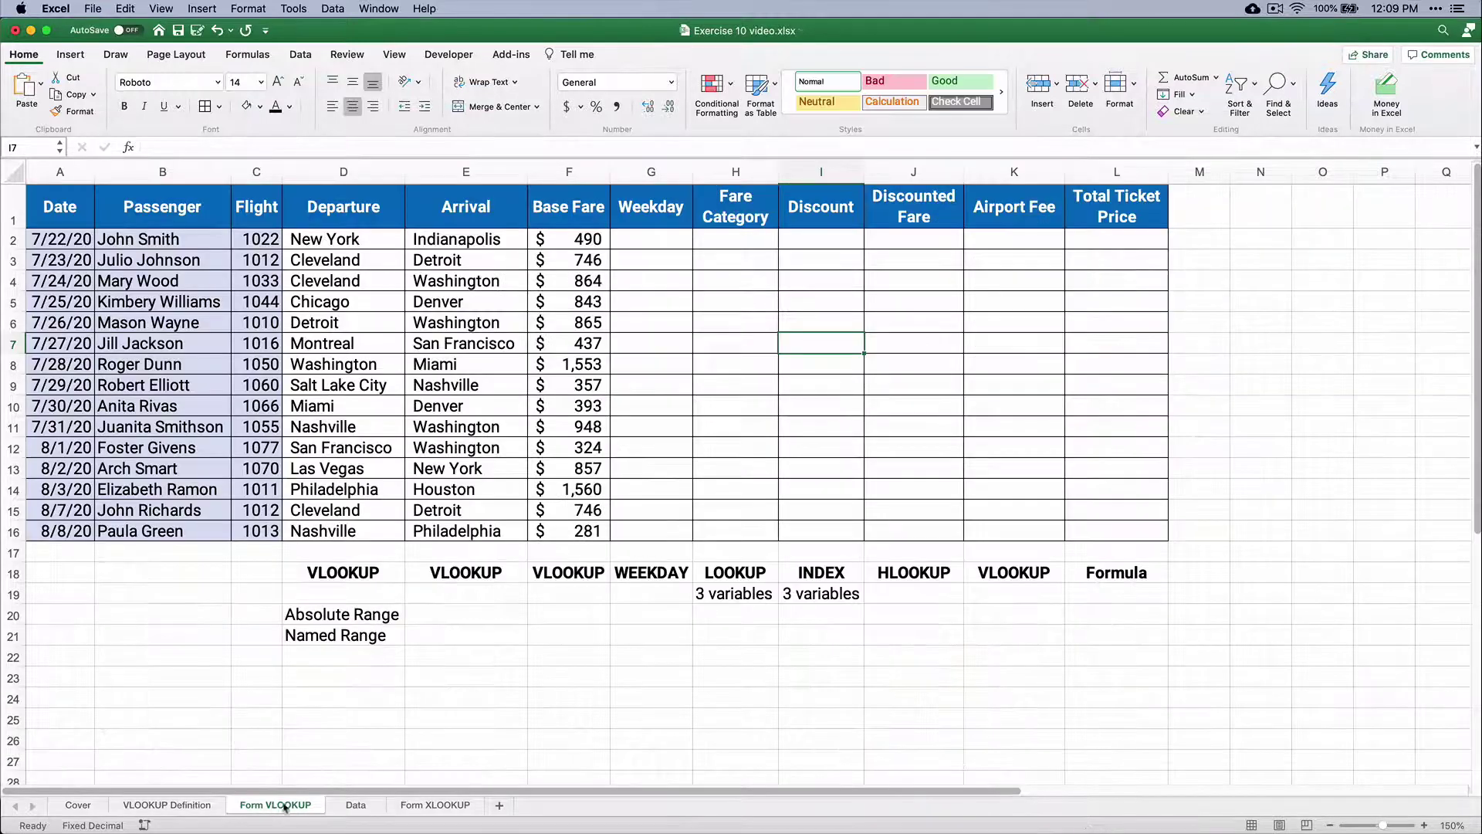
left_click(637, 239)
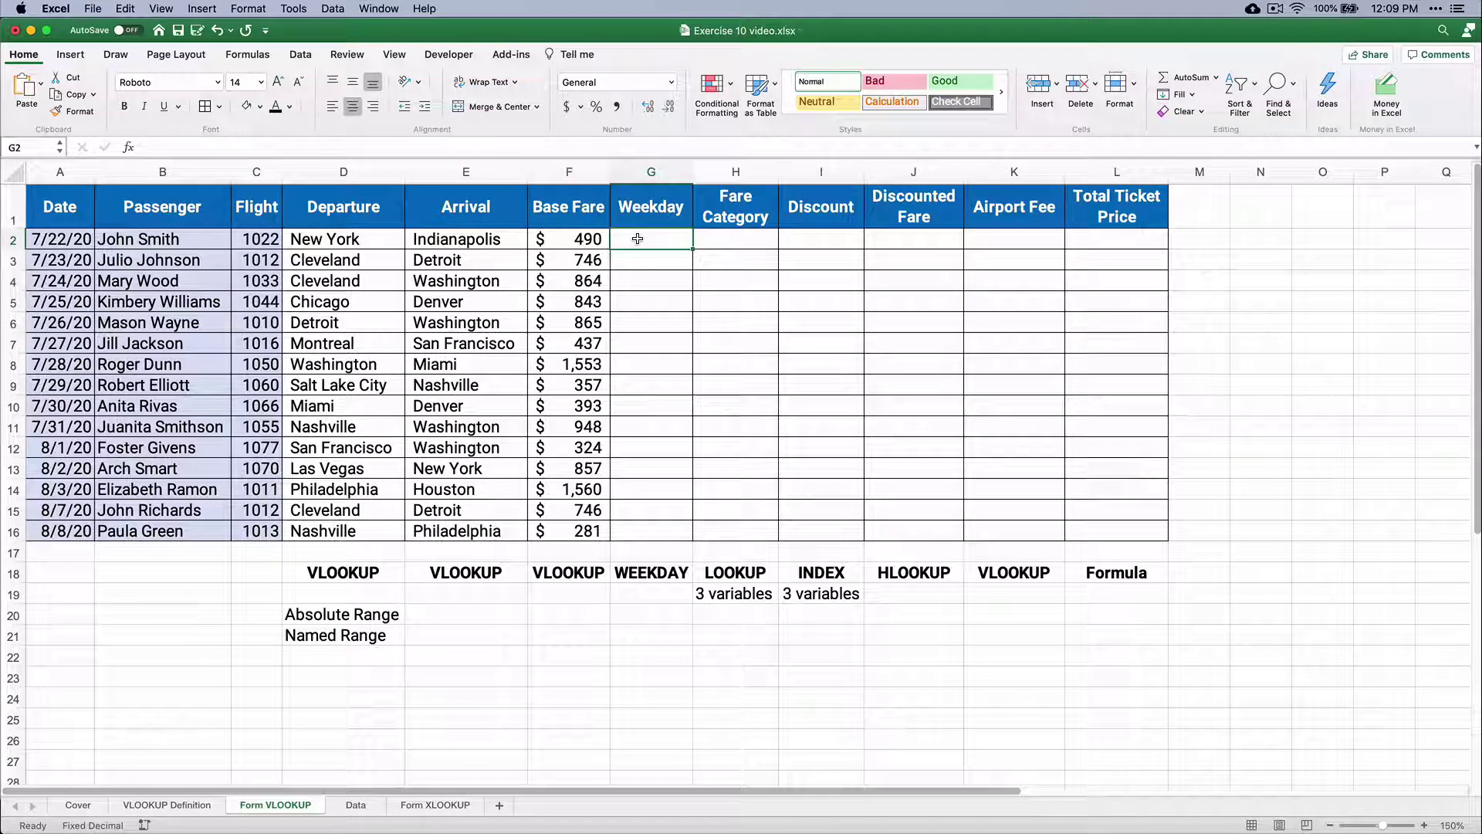
type("=week")
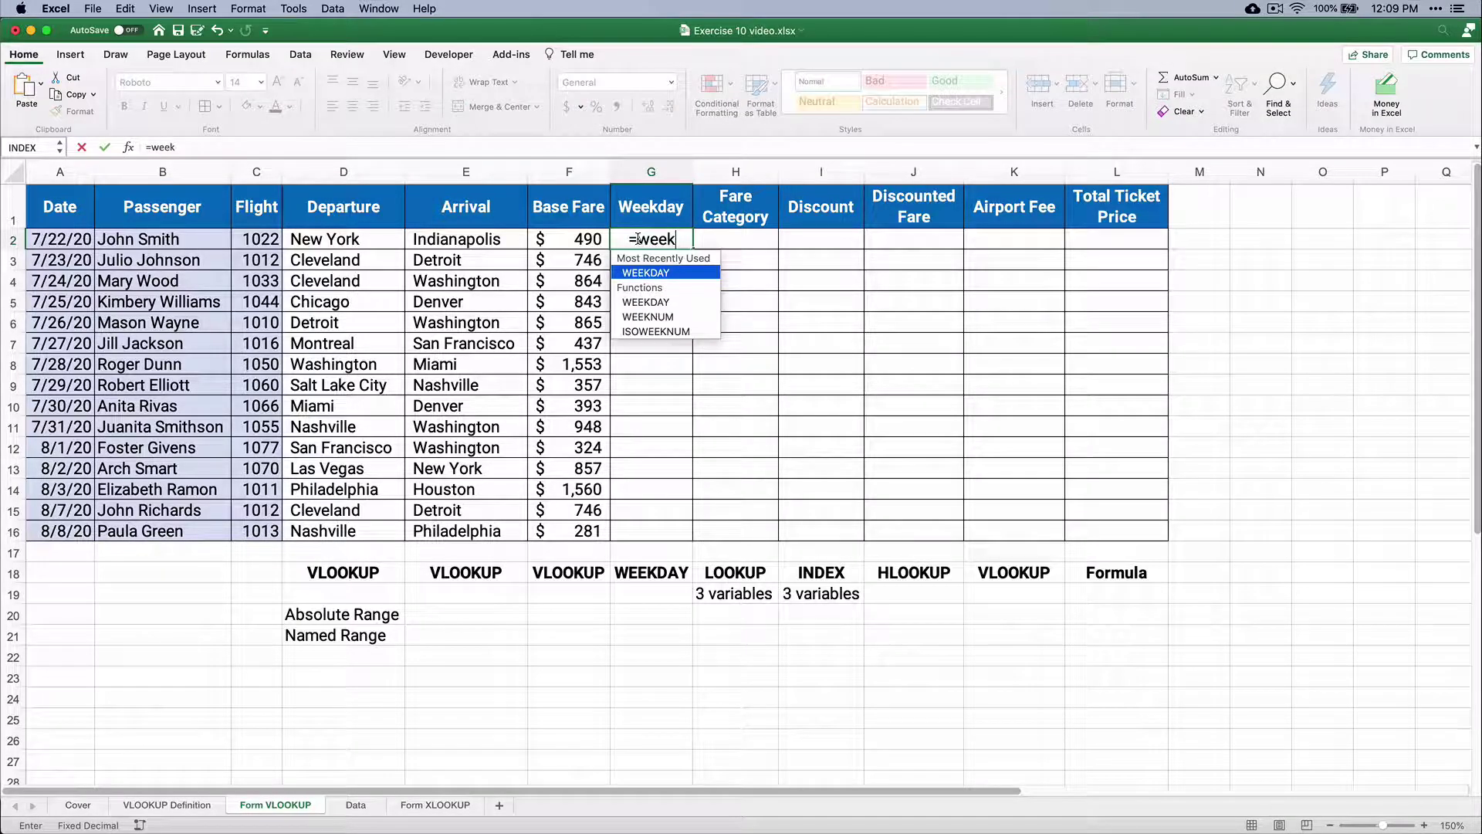
key("Tab")
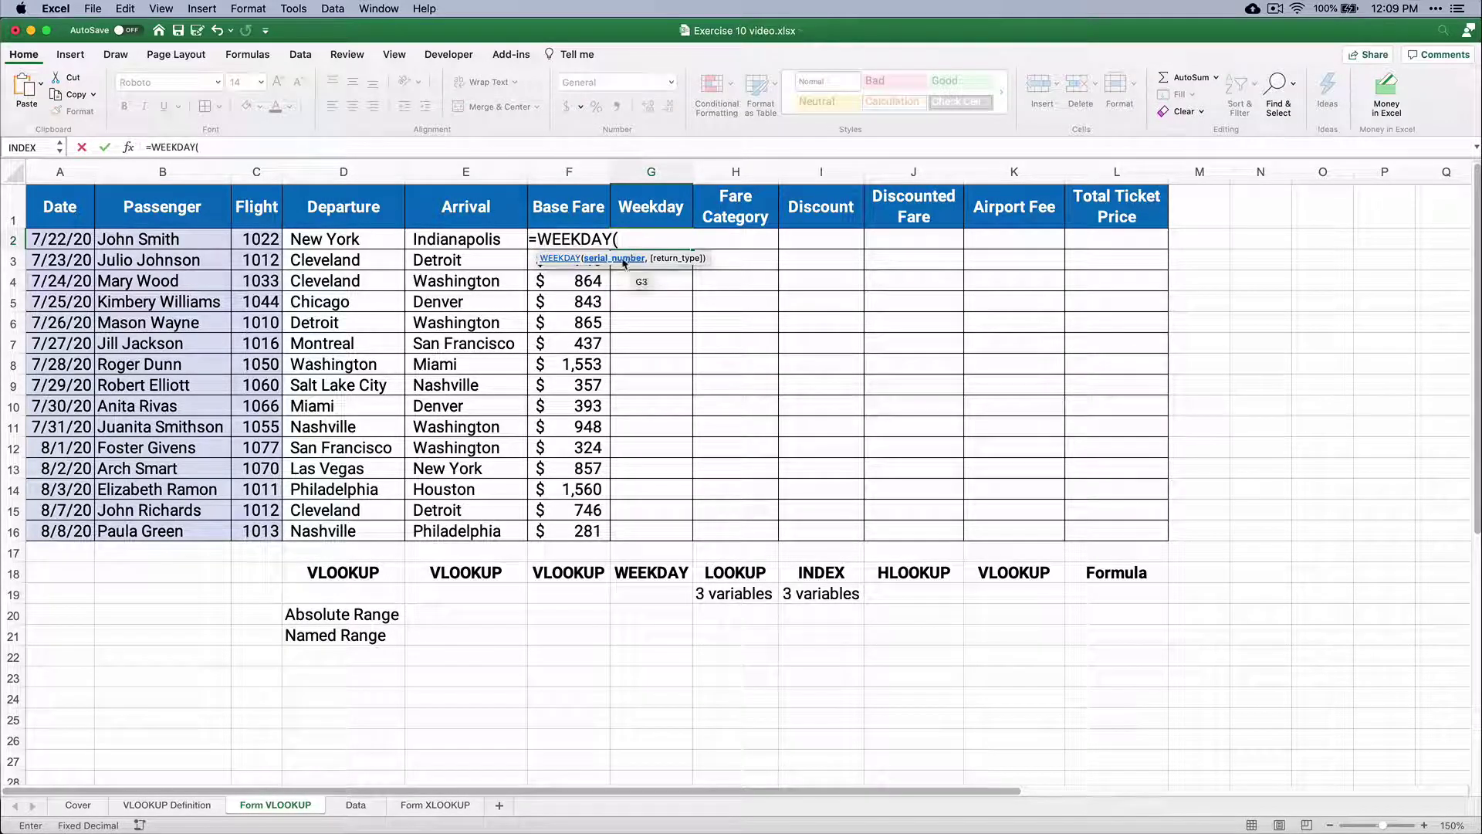
left_click(62, 239)
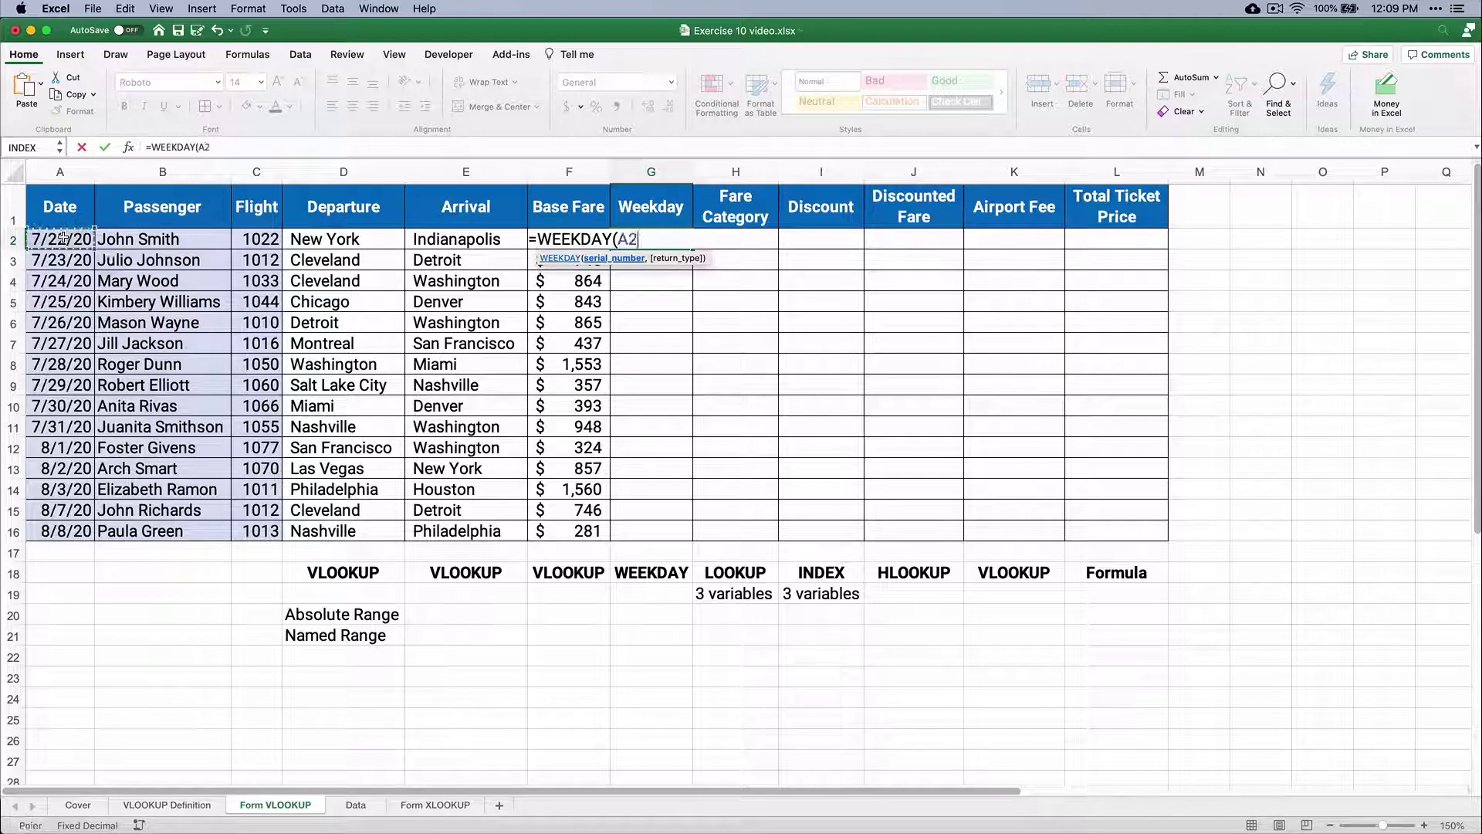
type(",")
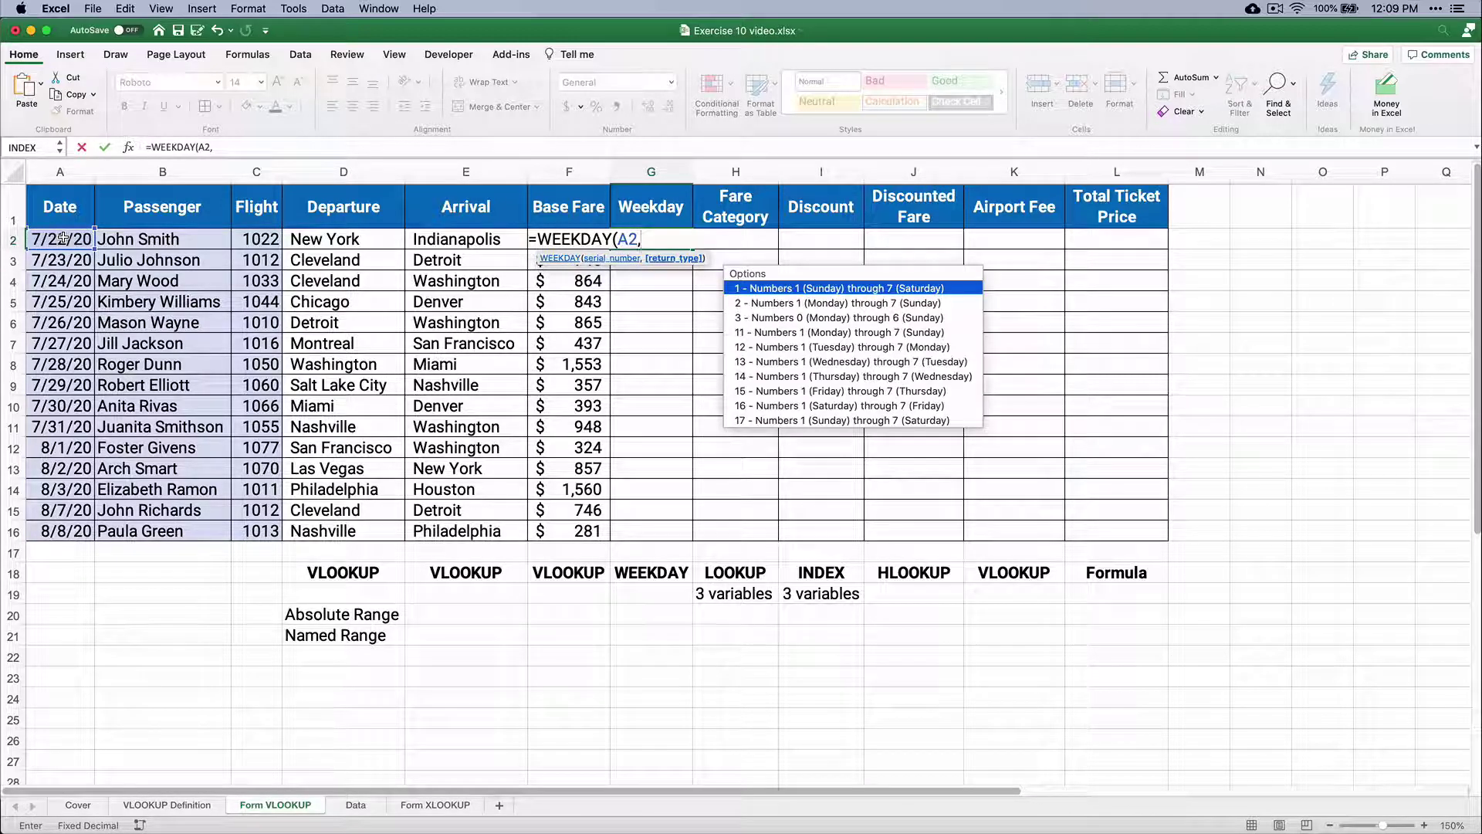
double_click(795, 293)
type(")")
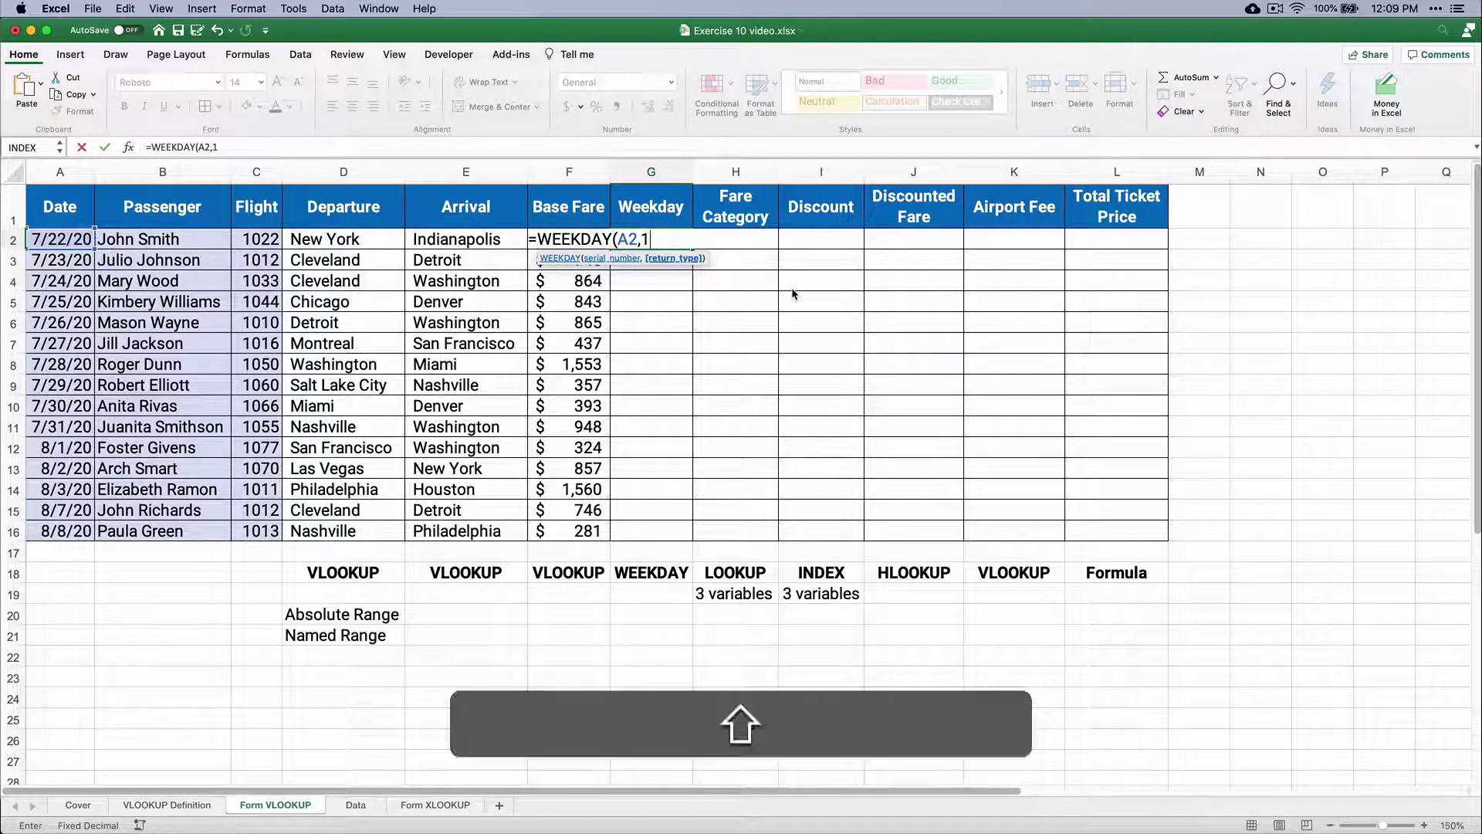
key("Return")
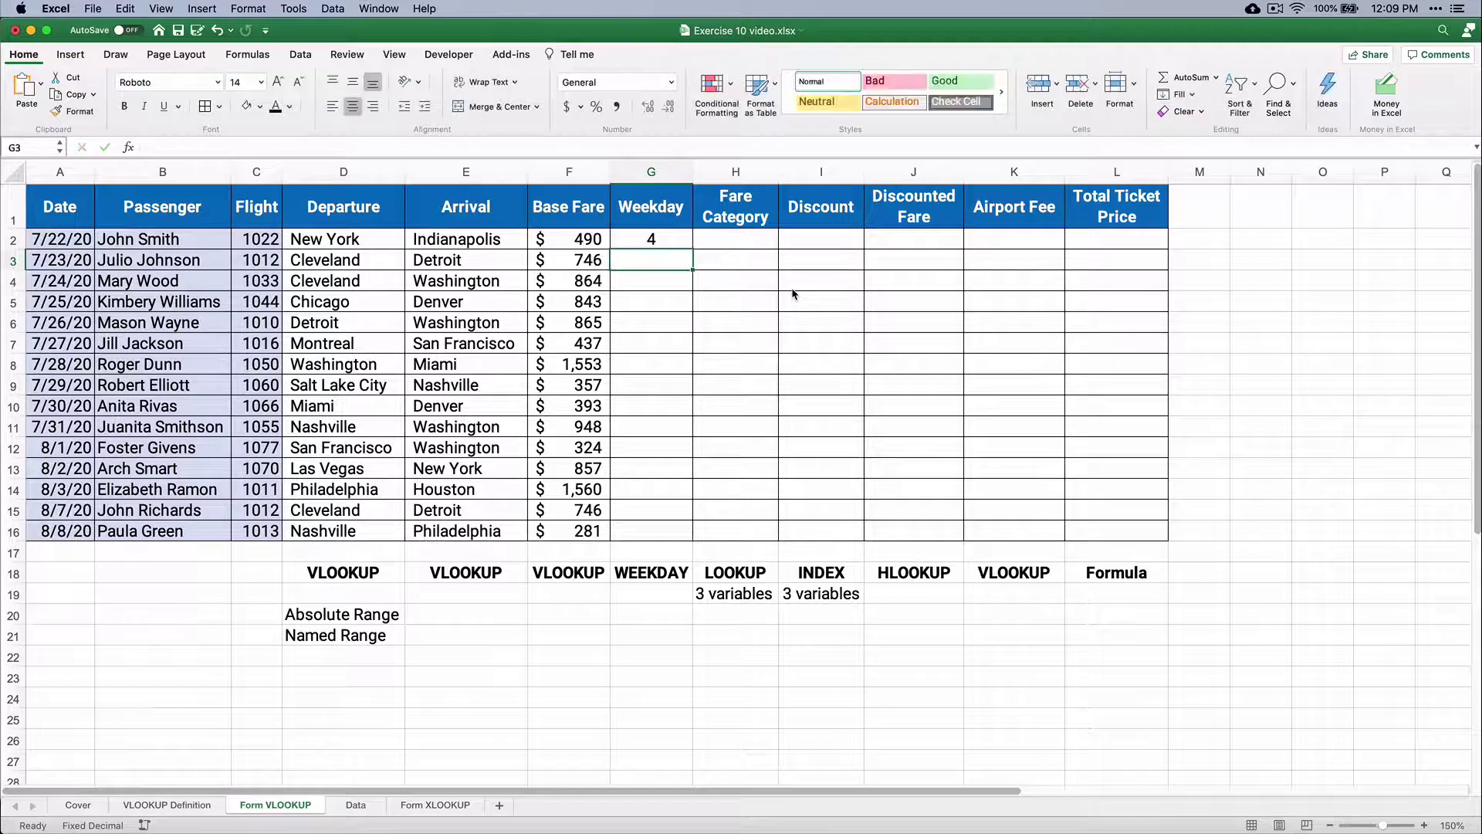
Fill the WEEKDAY formula from G2 down to G16 and check the weekday sequence in G6 to G12.
left_click(655, 246)
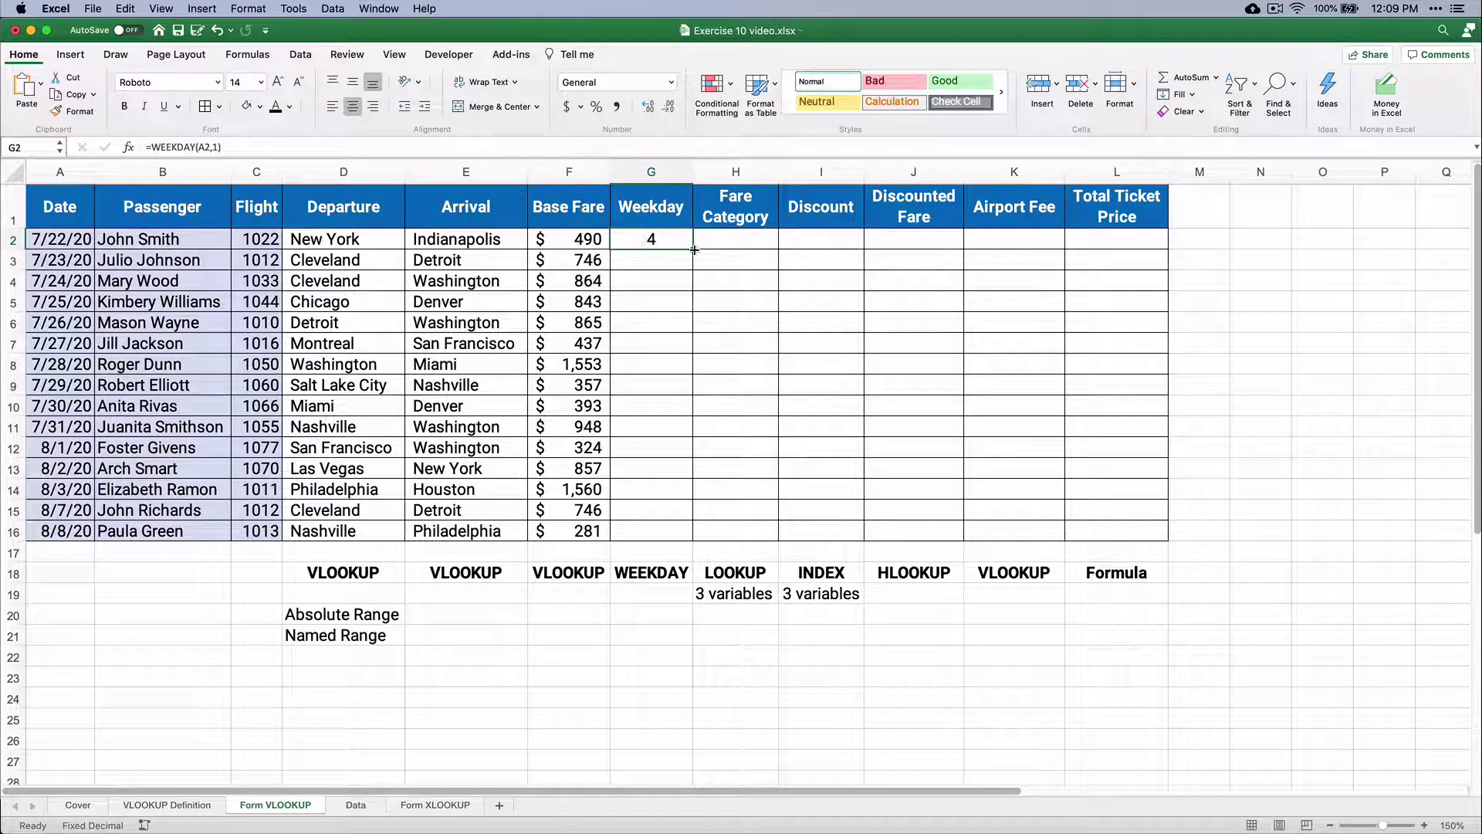
left_click_drag(695, 249, 696, 541)
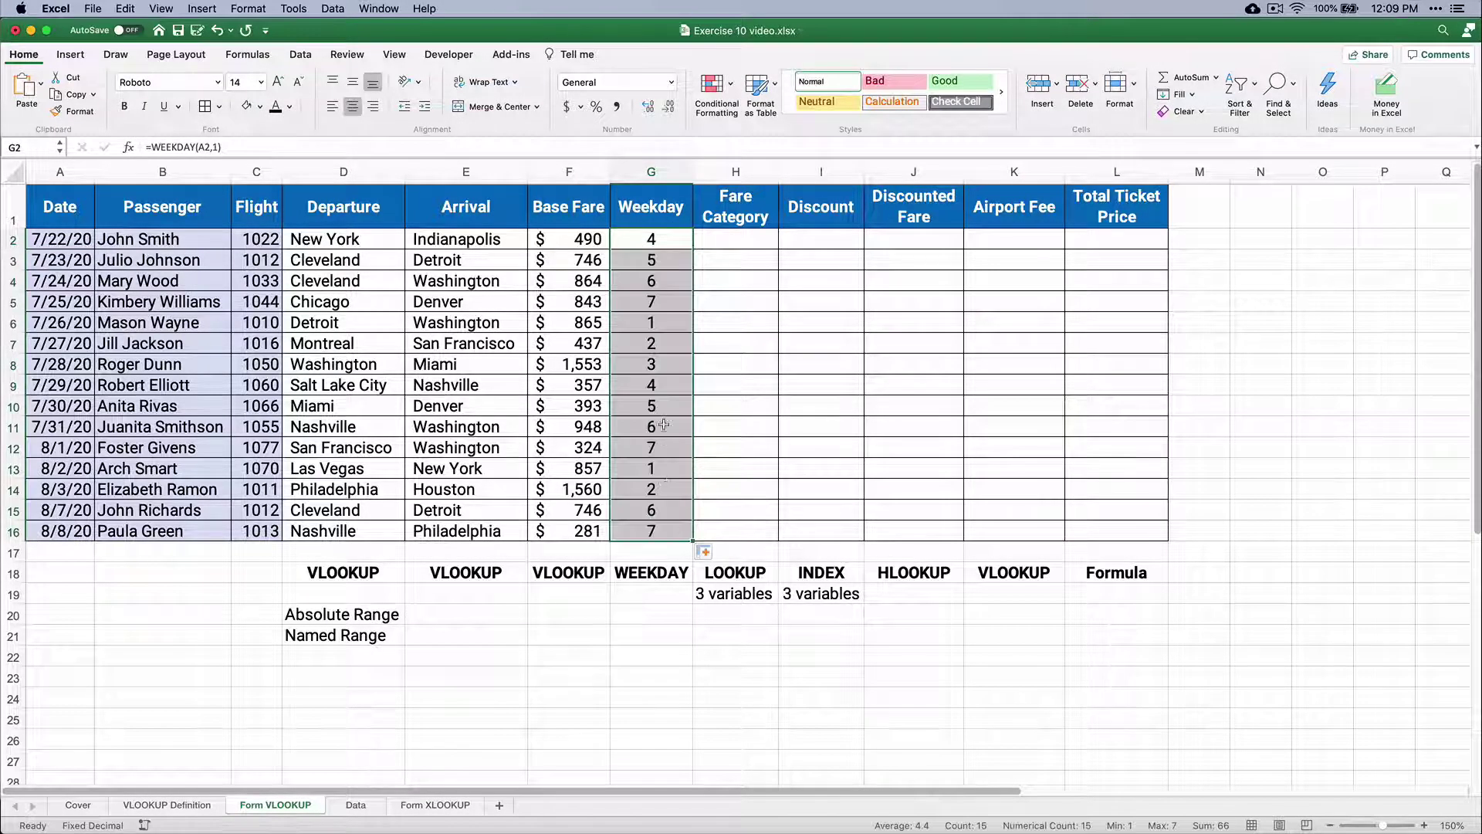
left_click(634, 322)
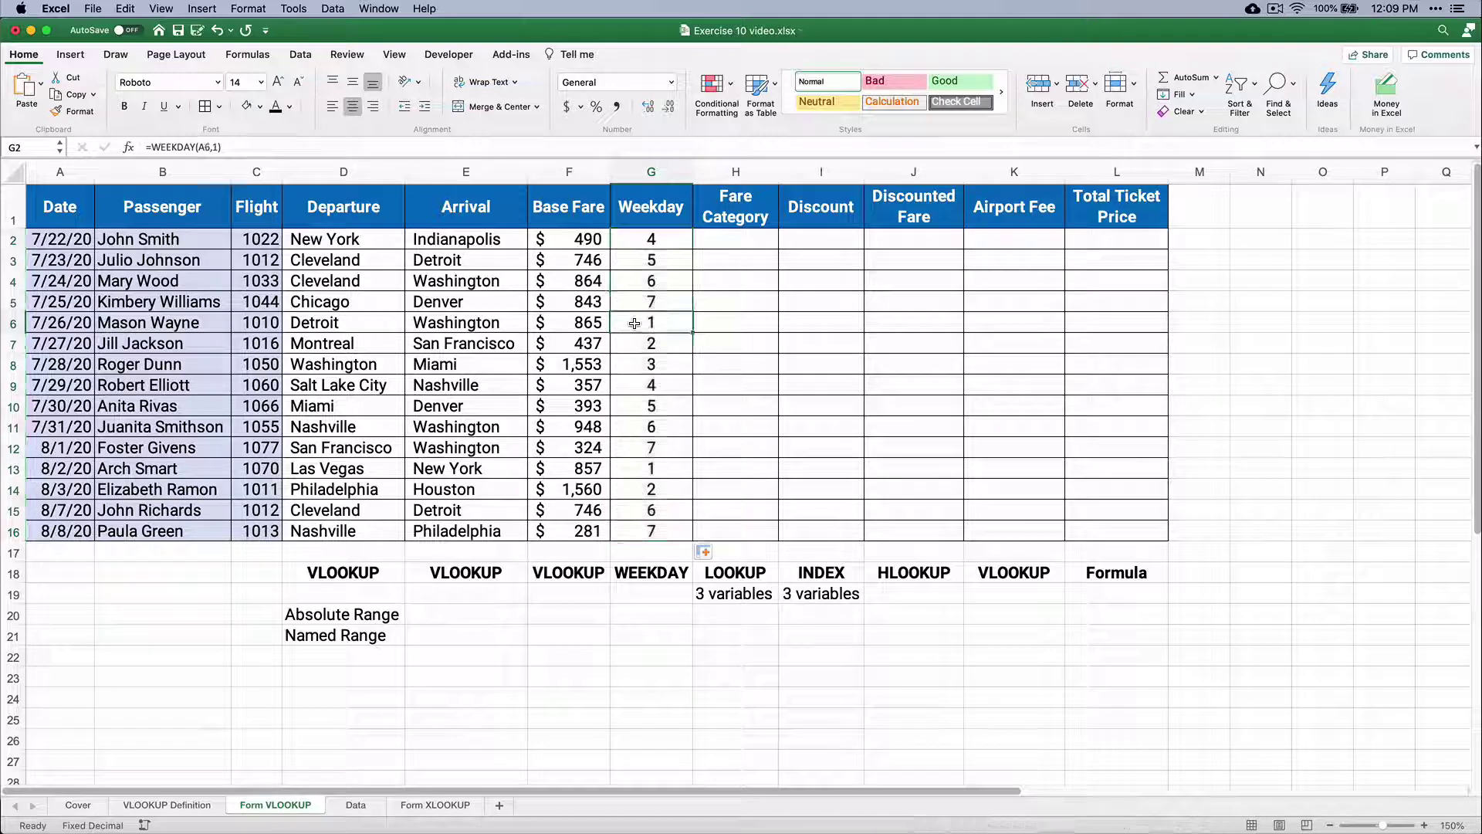
left_click_drag(635, 323, 638, 448)
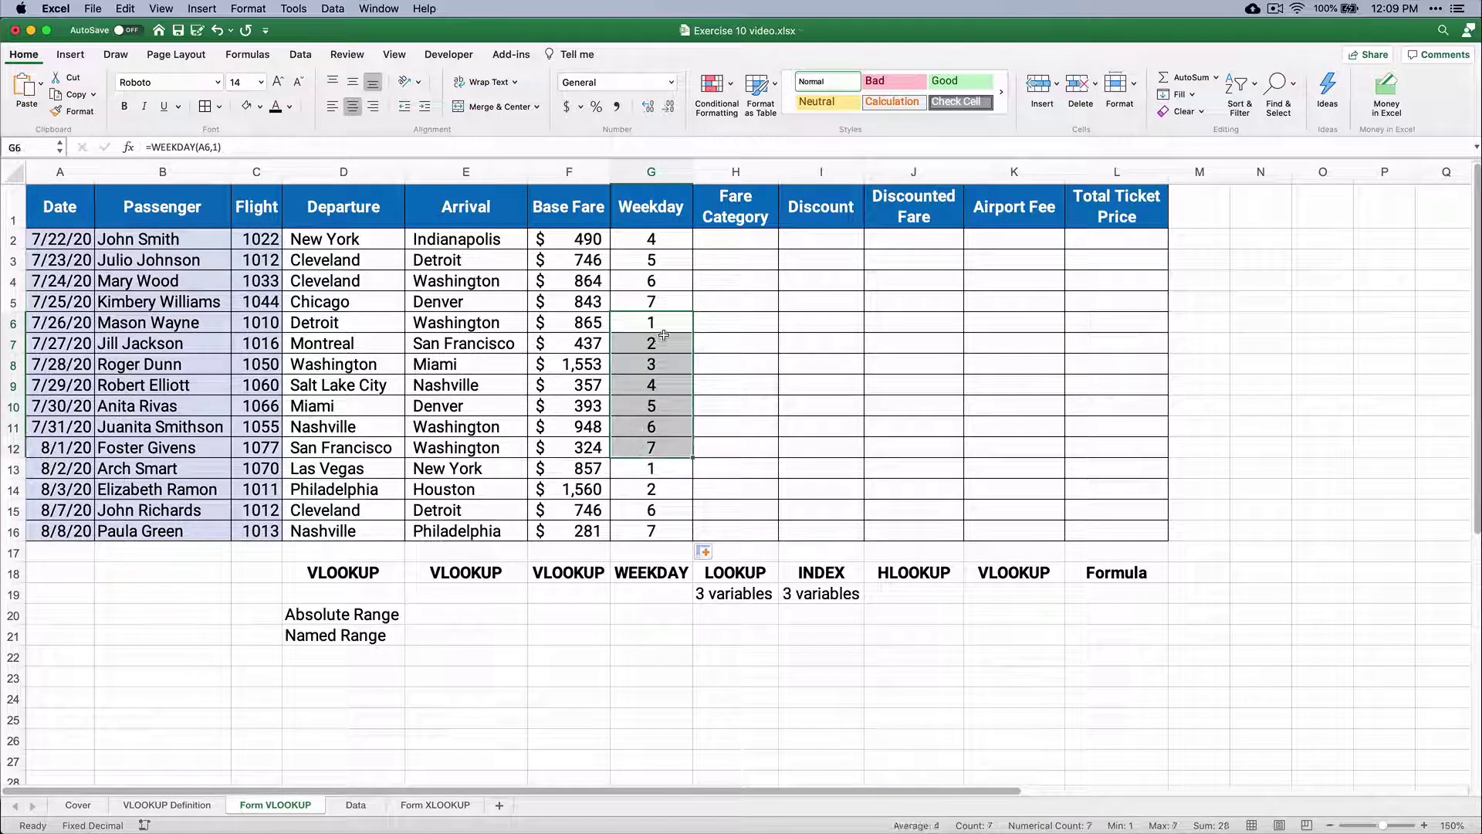
Examine how the Ticket Price range maps to the Fare Category range on the Data sheet, and return to H2 on the form.
left_click(734, 242)
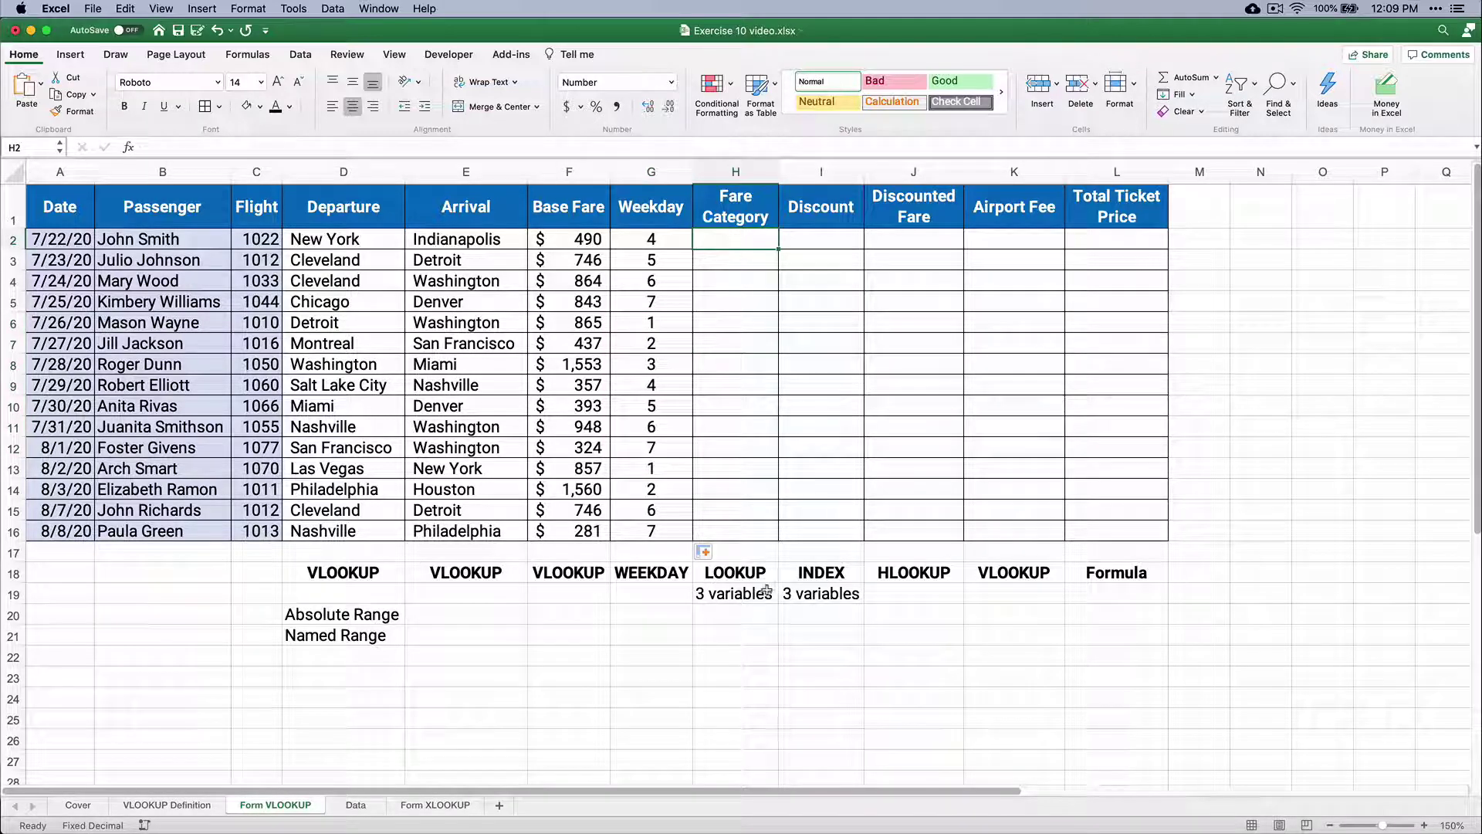
left_click(366, 810)
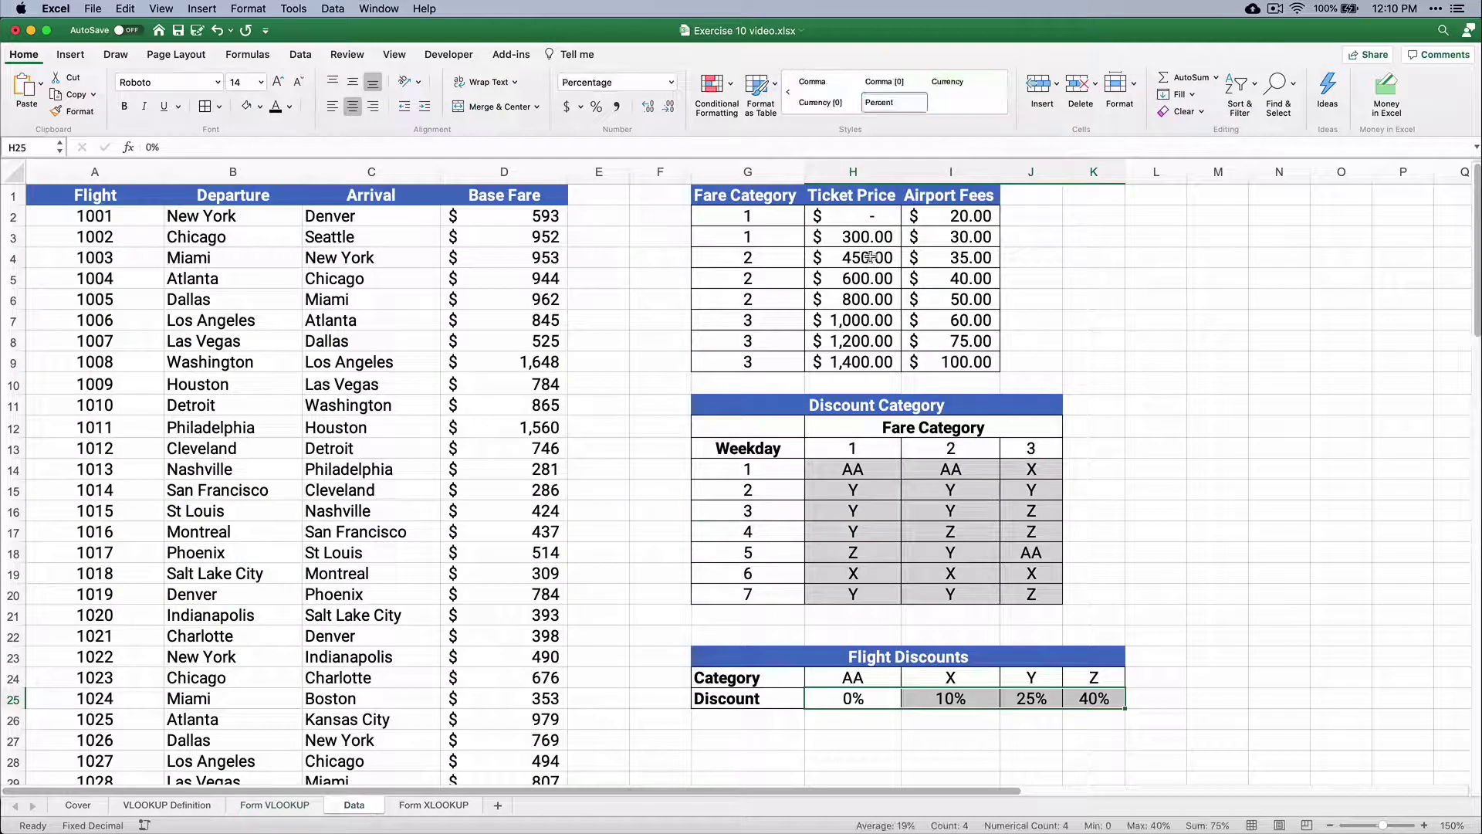
left_click_drag(852, 216, 860, 362)
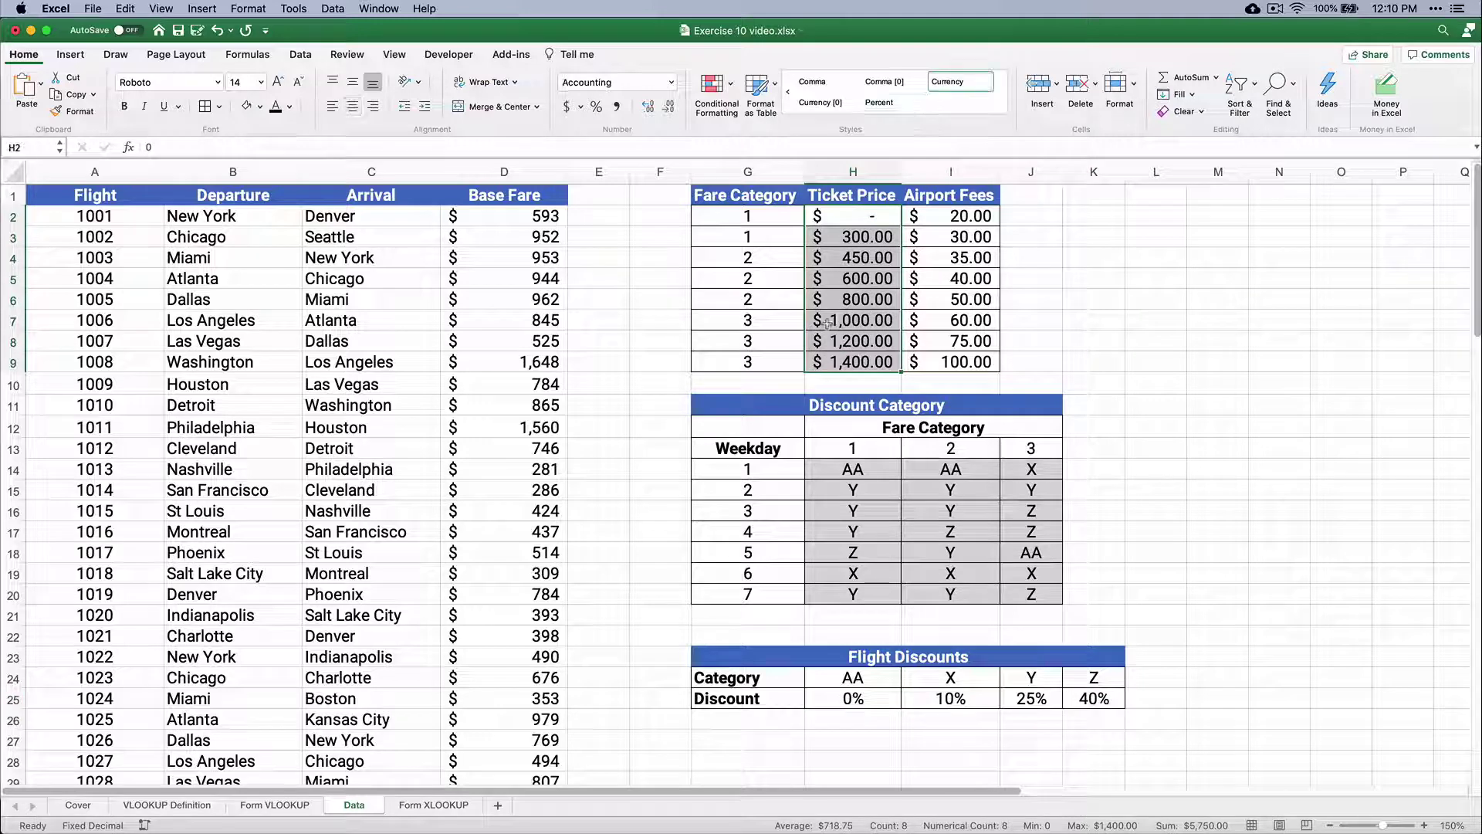
left_click_drag(772, 217, 772, 355)
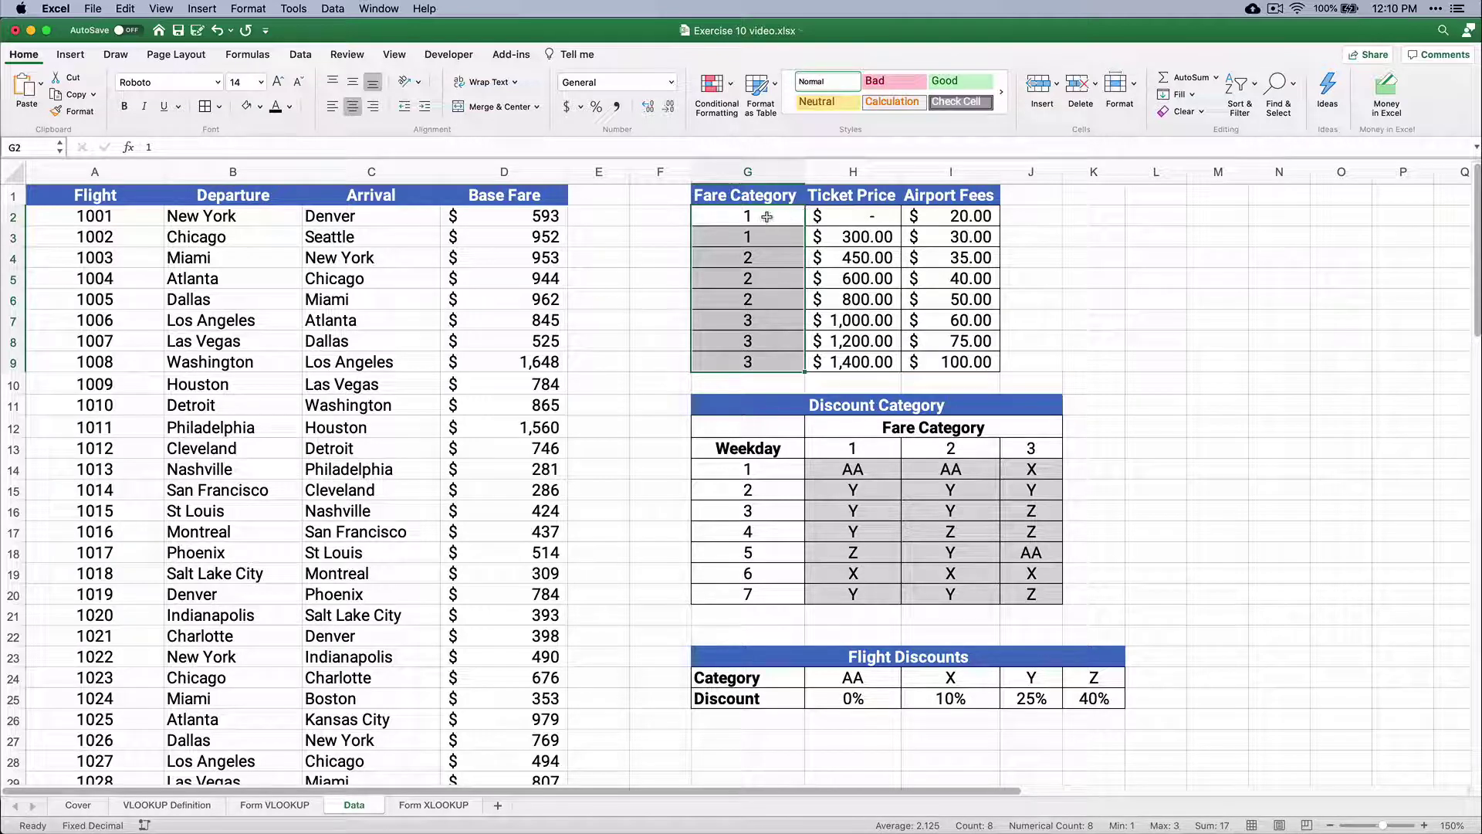
left_click_drag(764, 217, 762, 360)
left_click(303, 807)
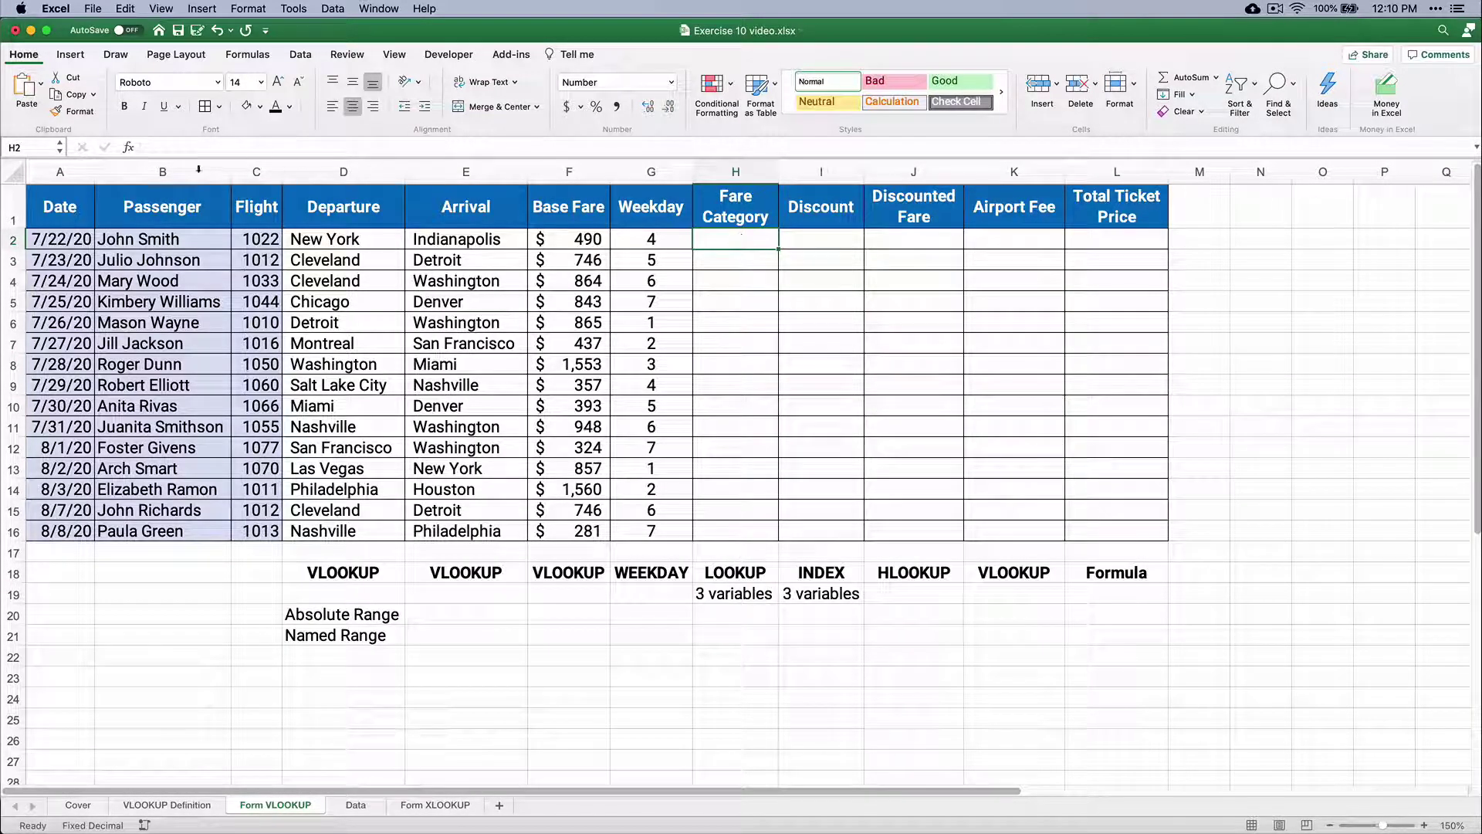
Insert a LOOKUP function in H2 using the lookup_value, lookup_vector, result_vector argument list, with F2 as the lookup value.
left_click(128, 147)
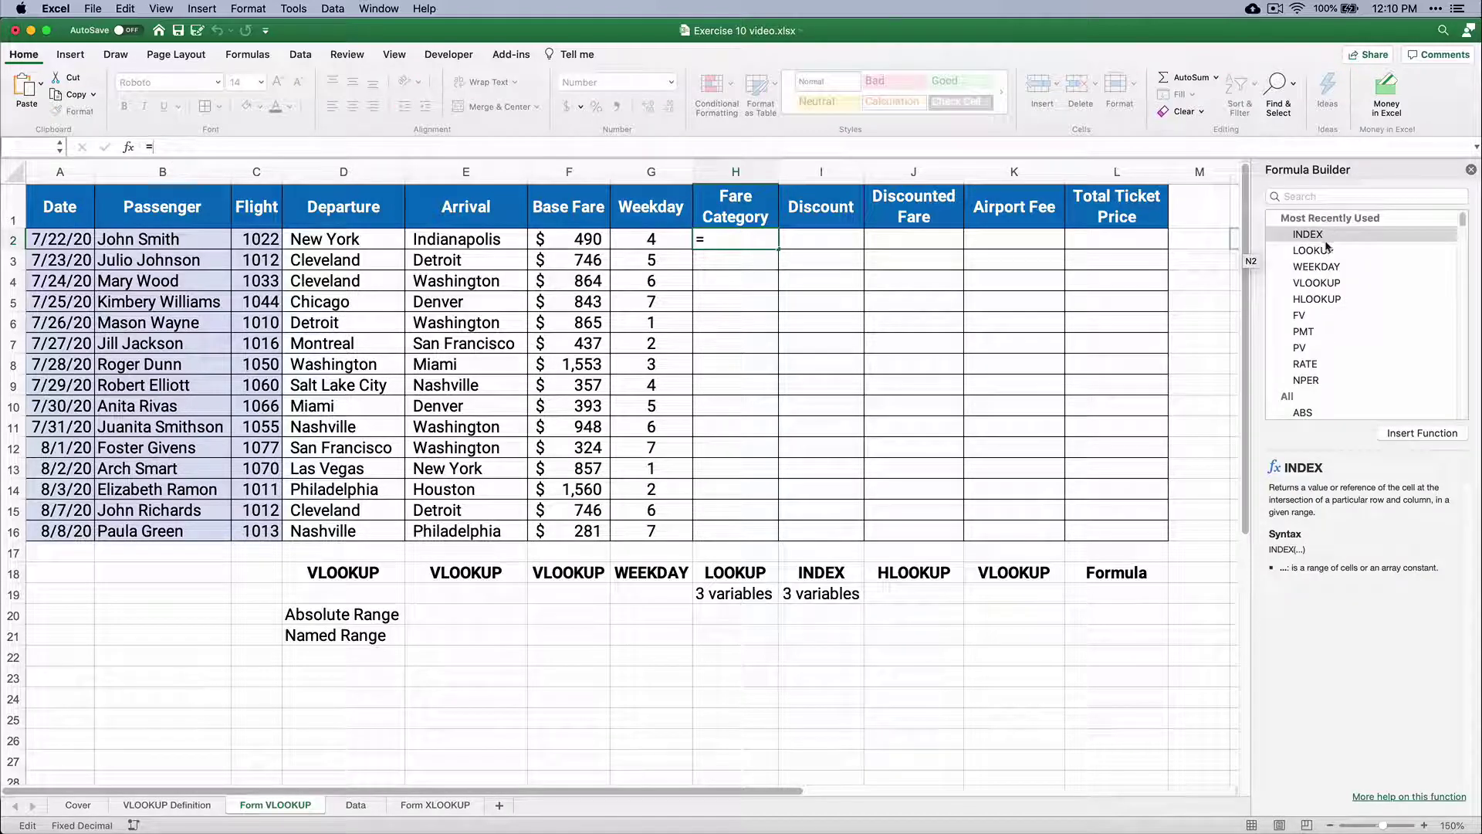
double_click(1326, 250)
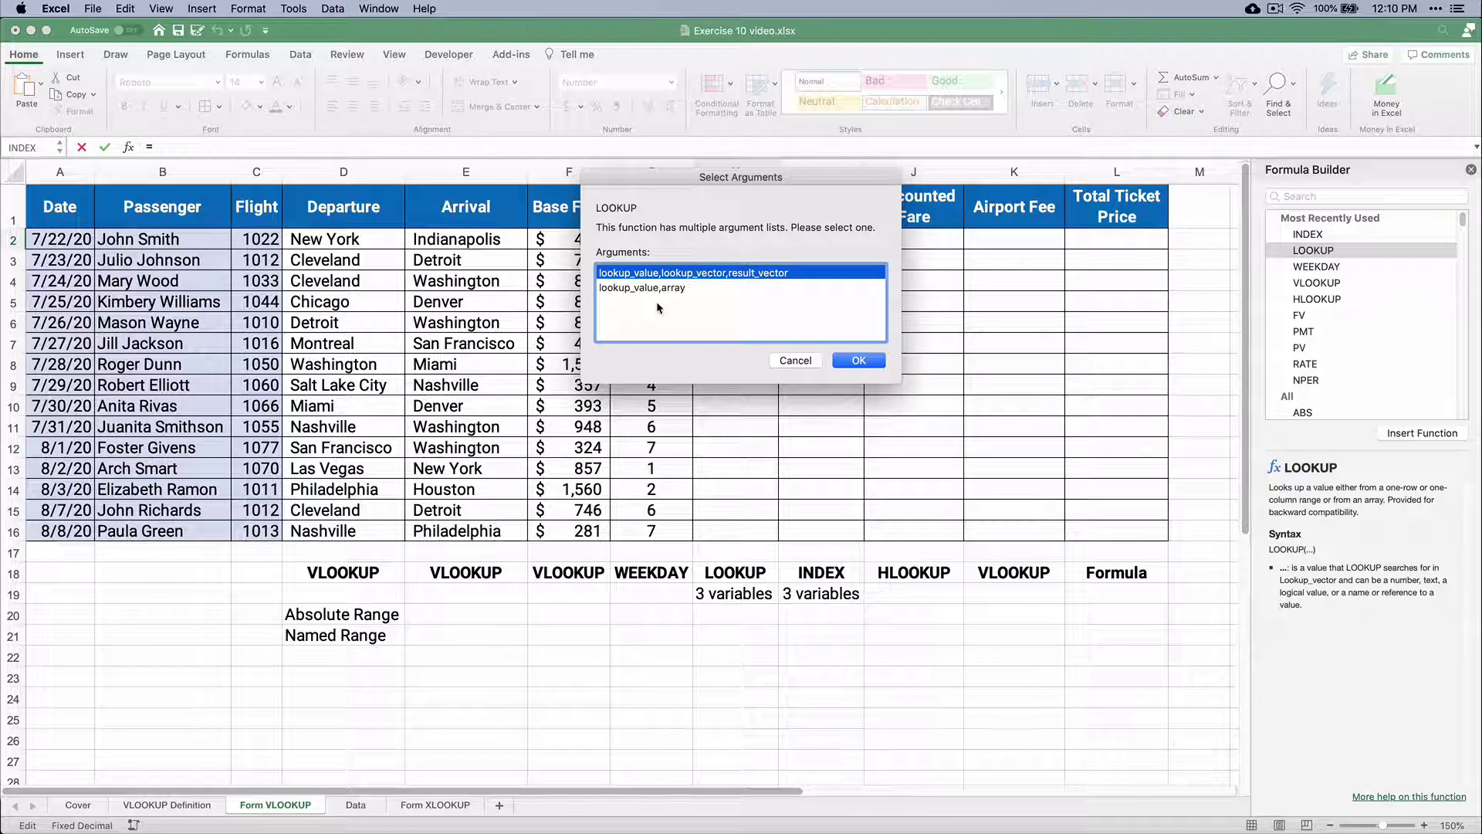
left_click(643, 290)
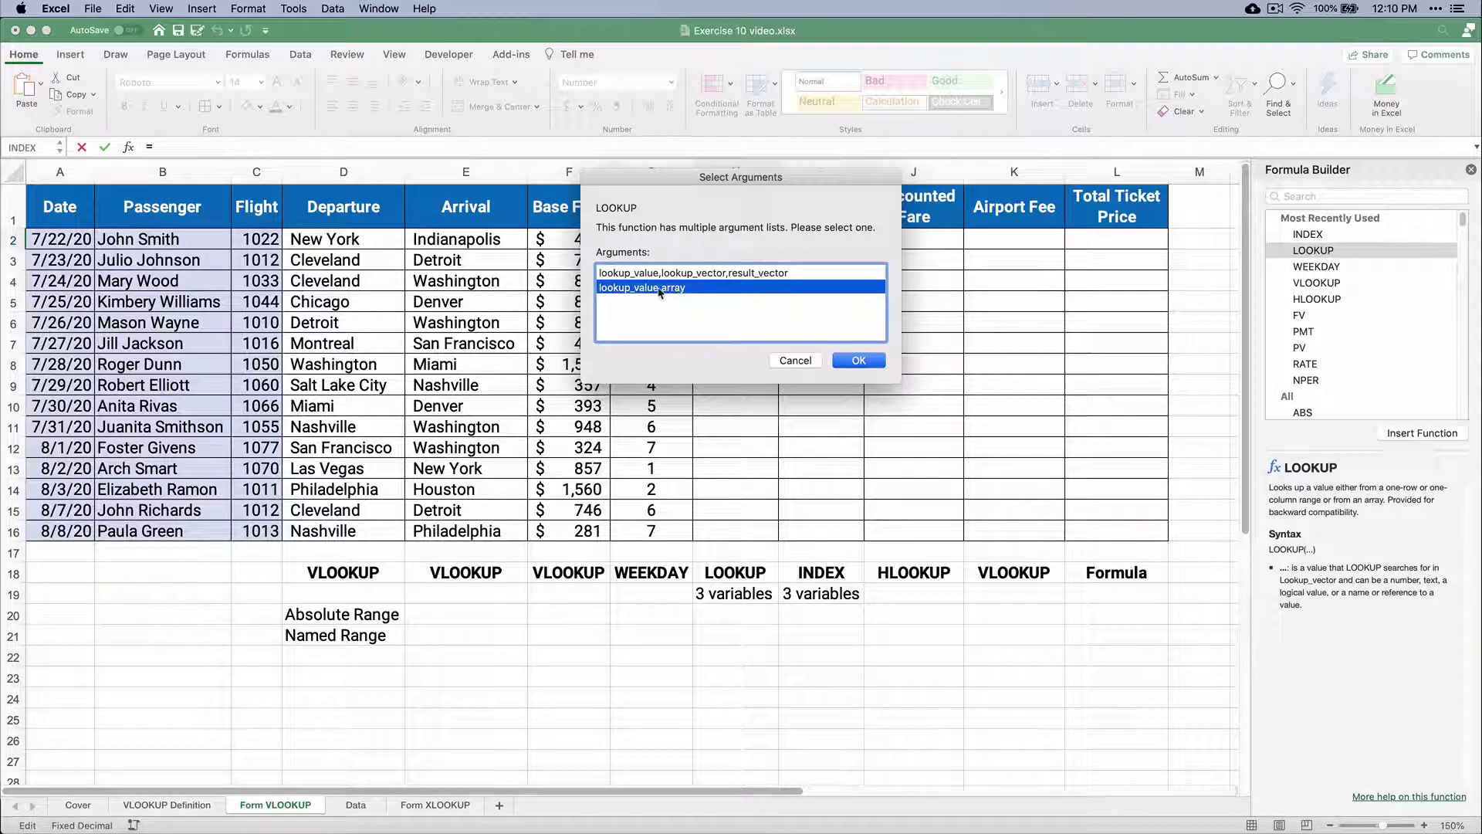
left_click(628, 279)
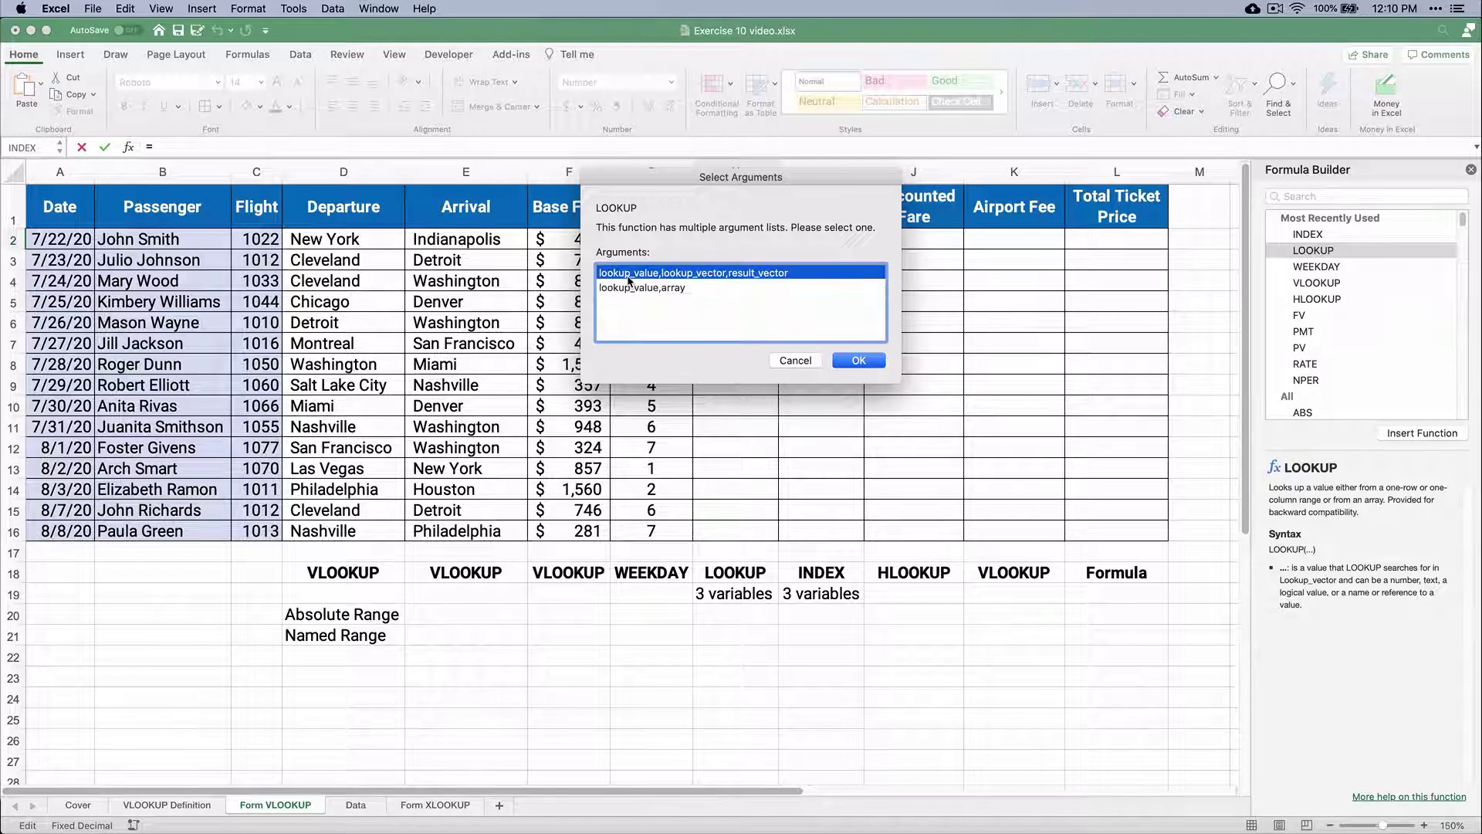
left_click(837, 359)
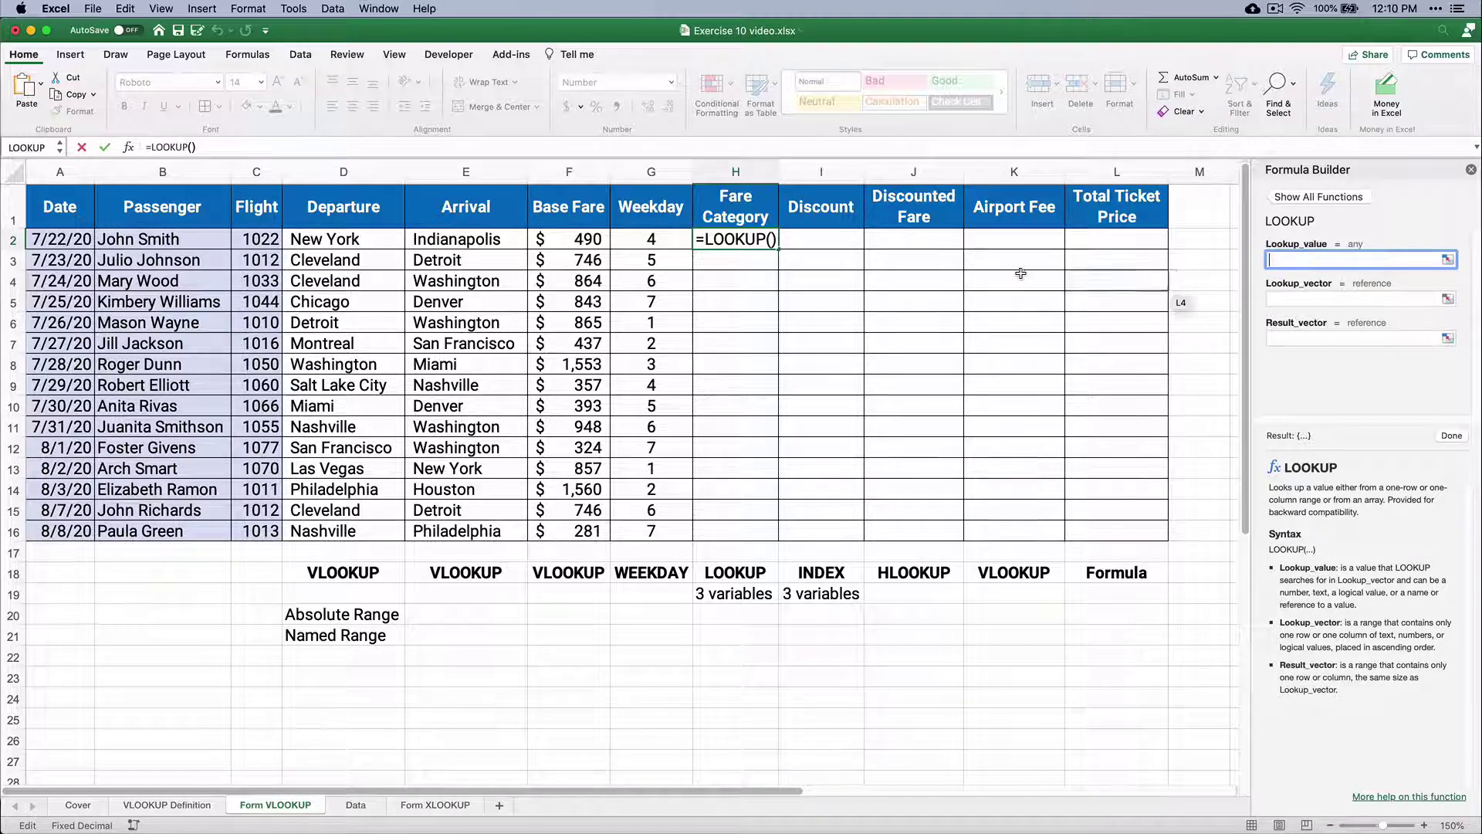
left_click(575, 246)
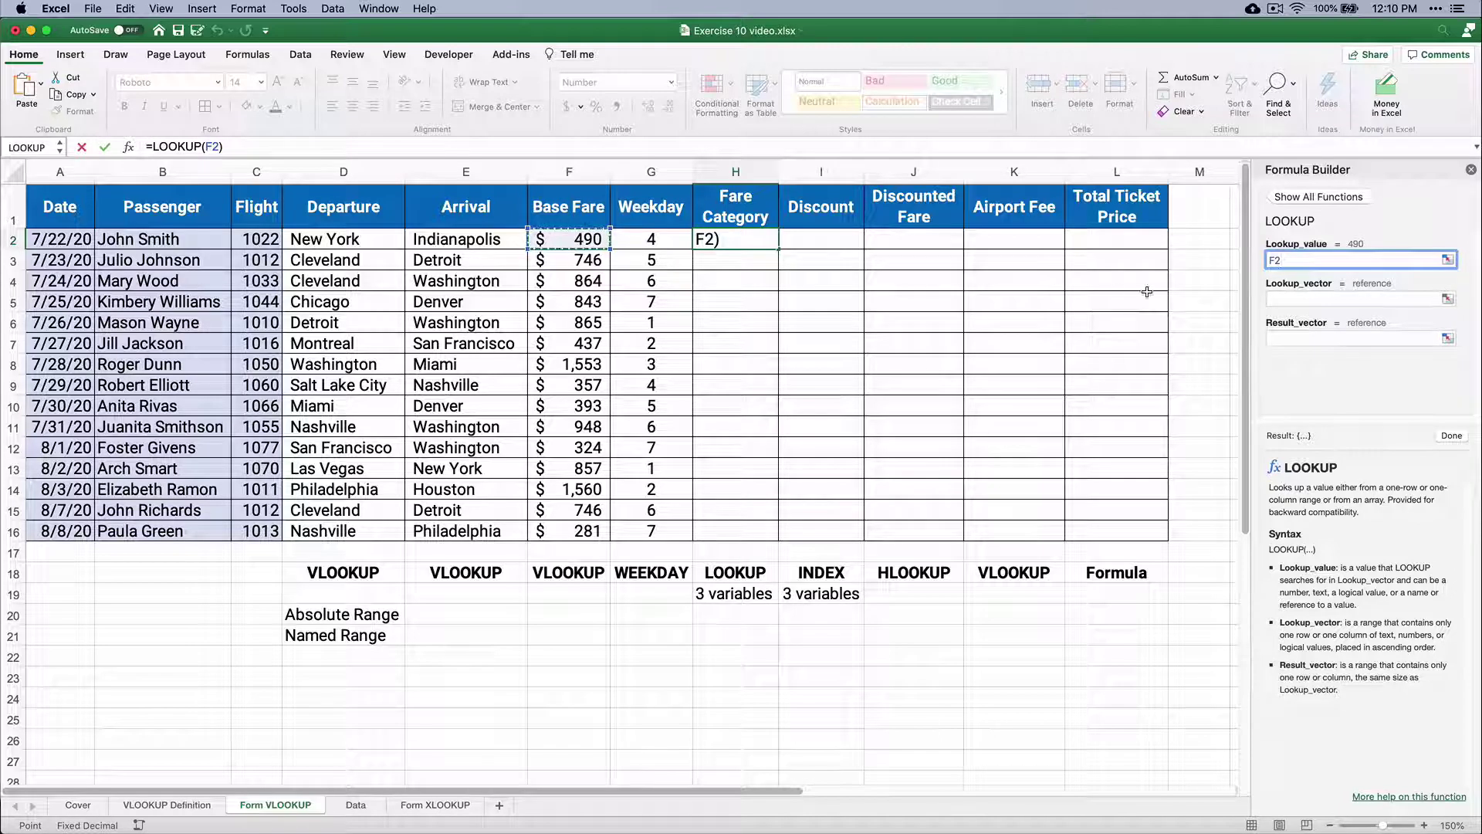
Set the lookup vector to the Ticket Price range on the Data sheet as the absolute reference Data!$H$2:$H$9.
left_click(1294, 299)
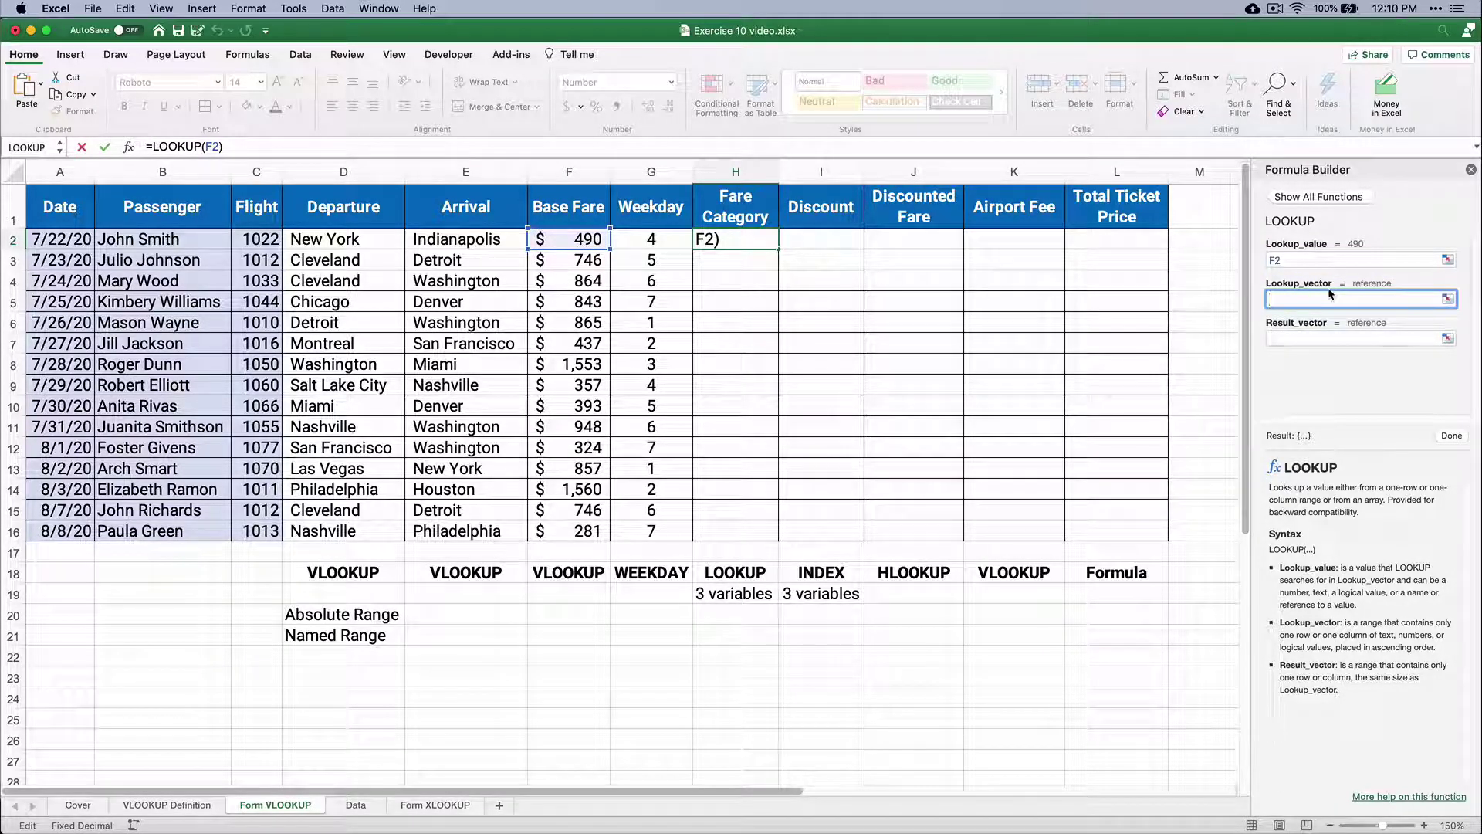
left_click(193, 805)
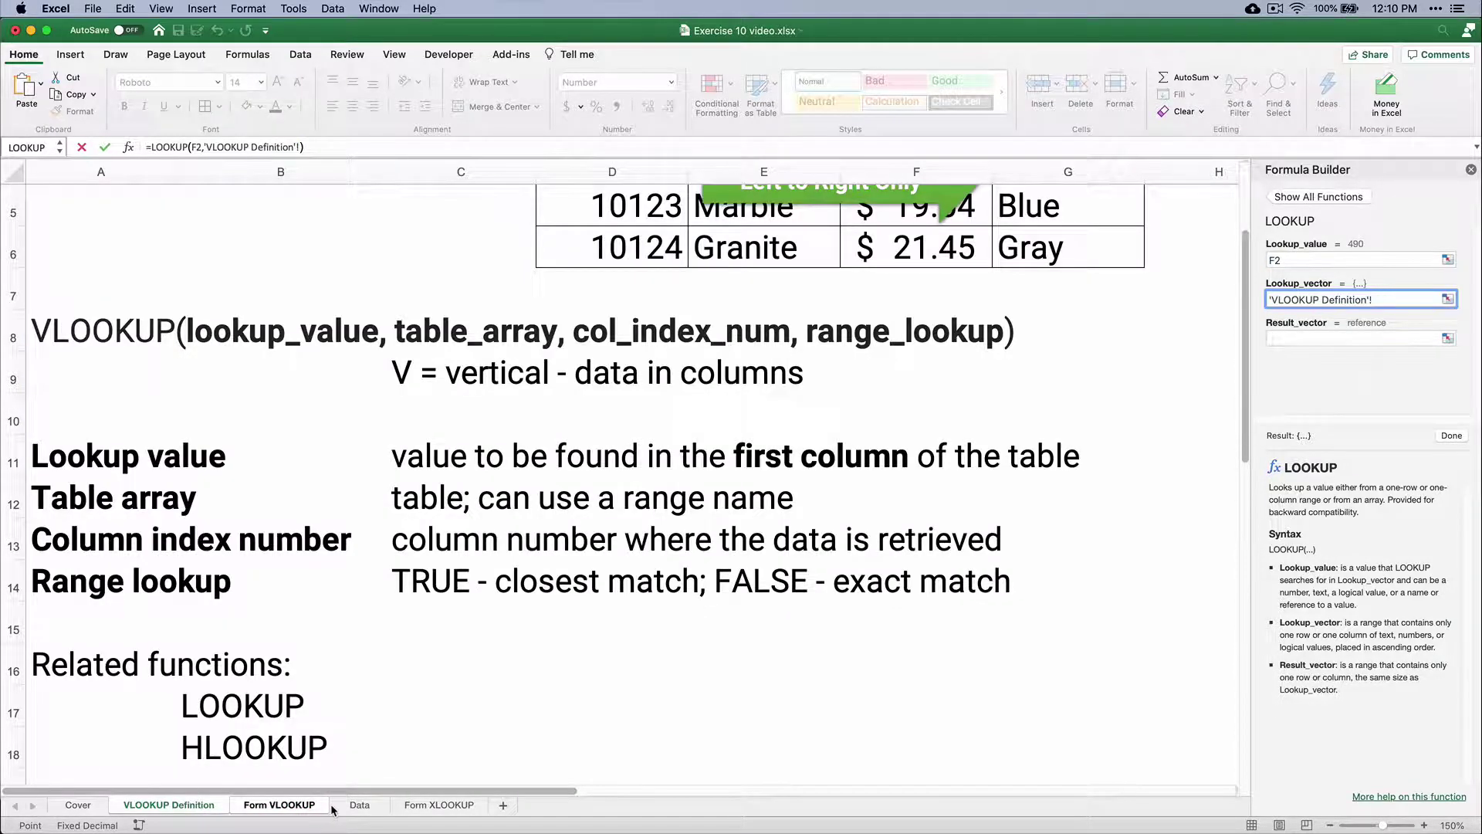
left_click(360, 806)
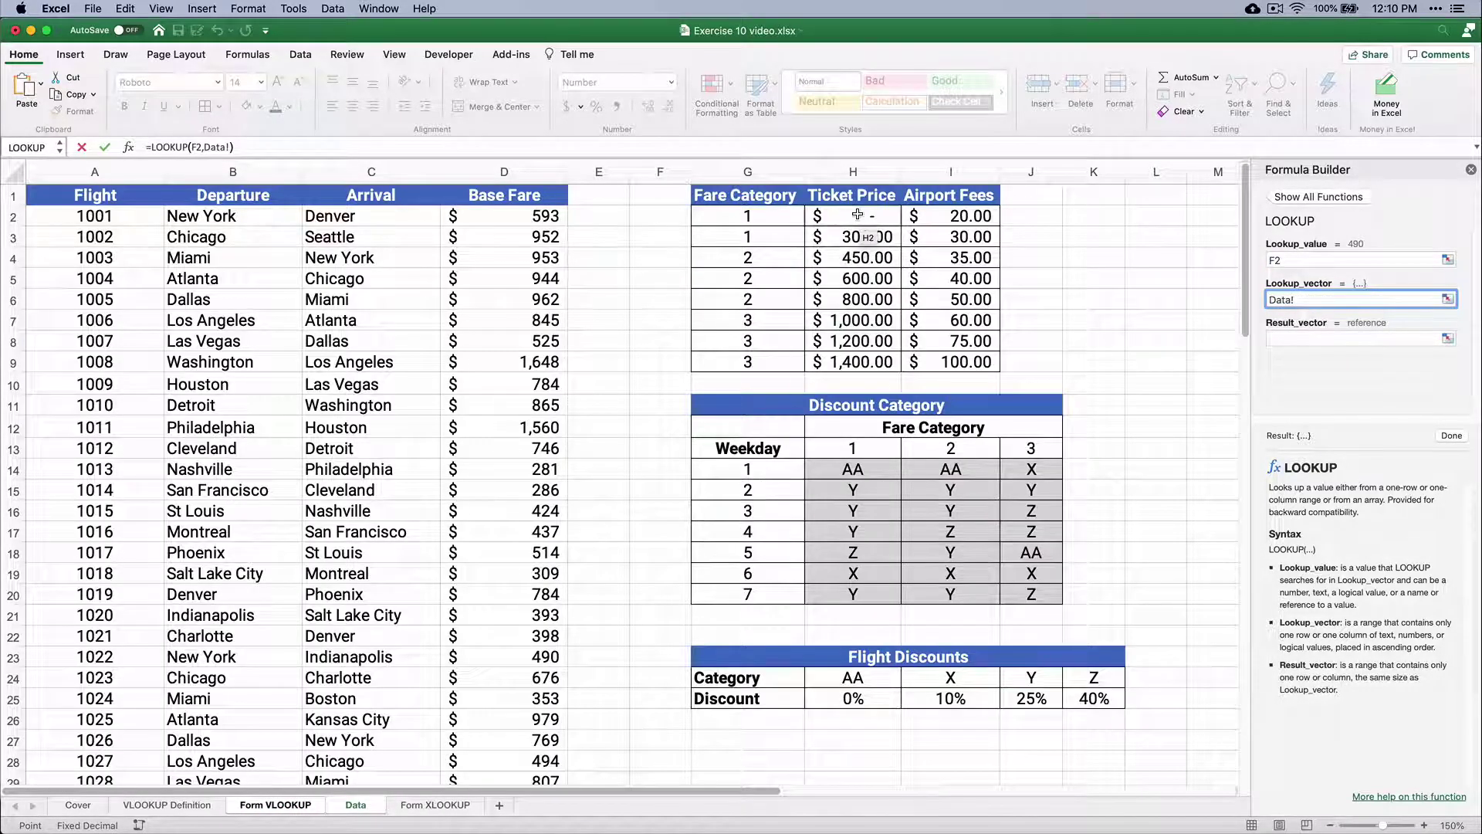
left_click_drag(857, 215, 878, 362)
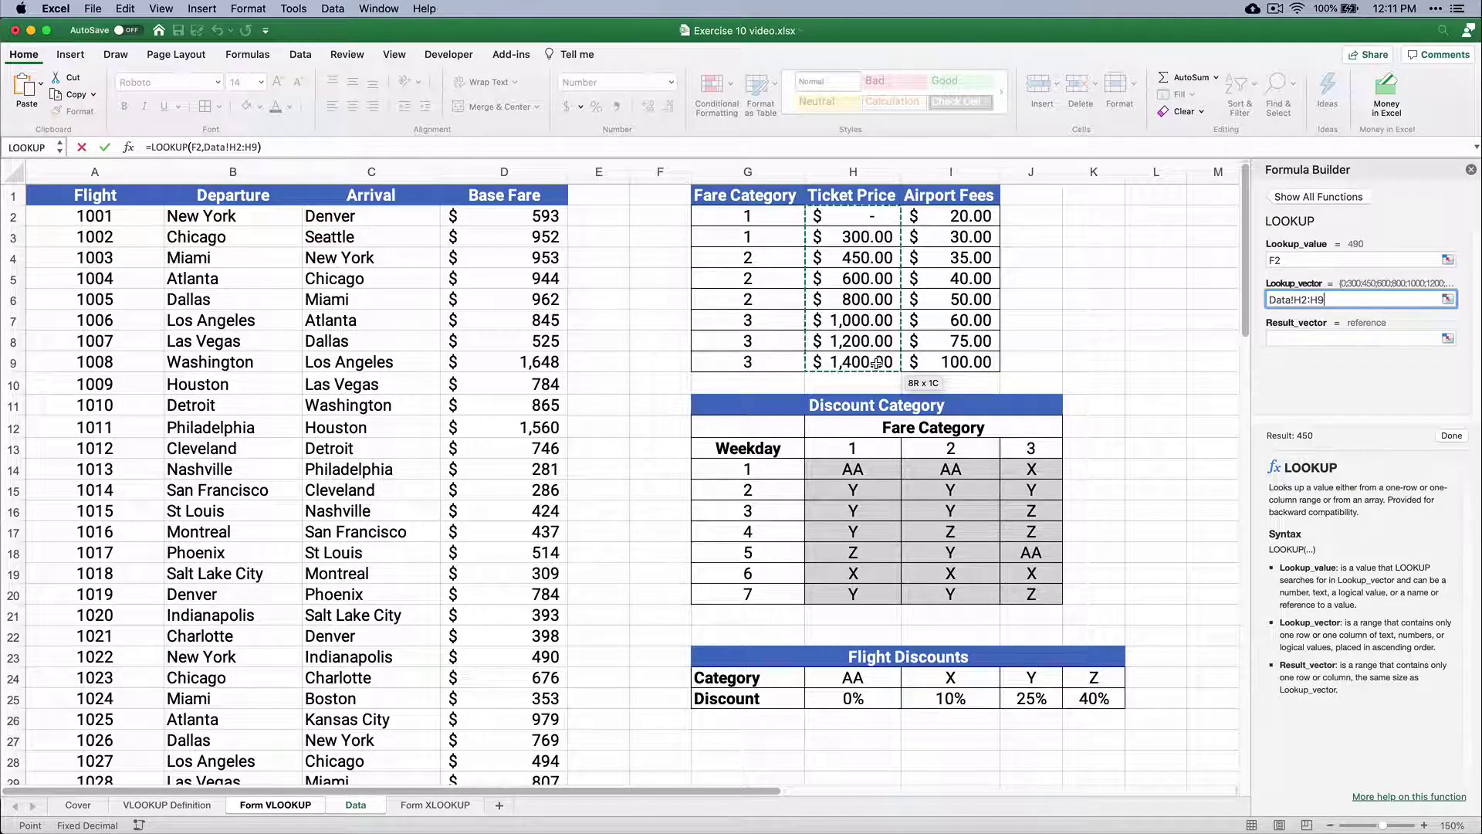
key("super+t")
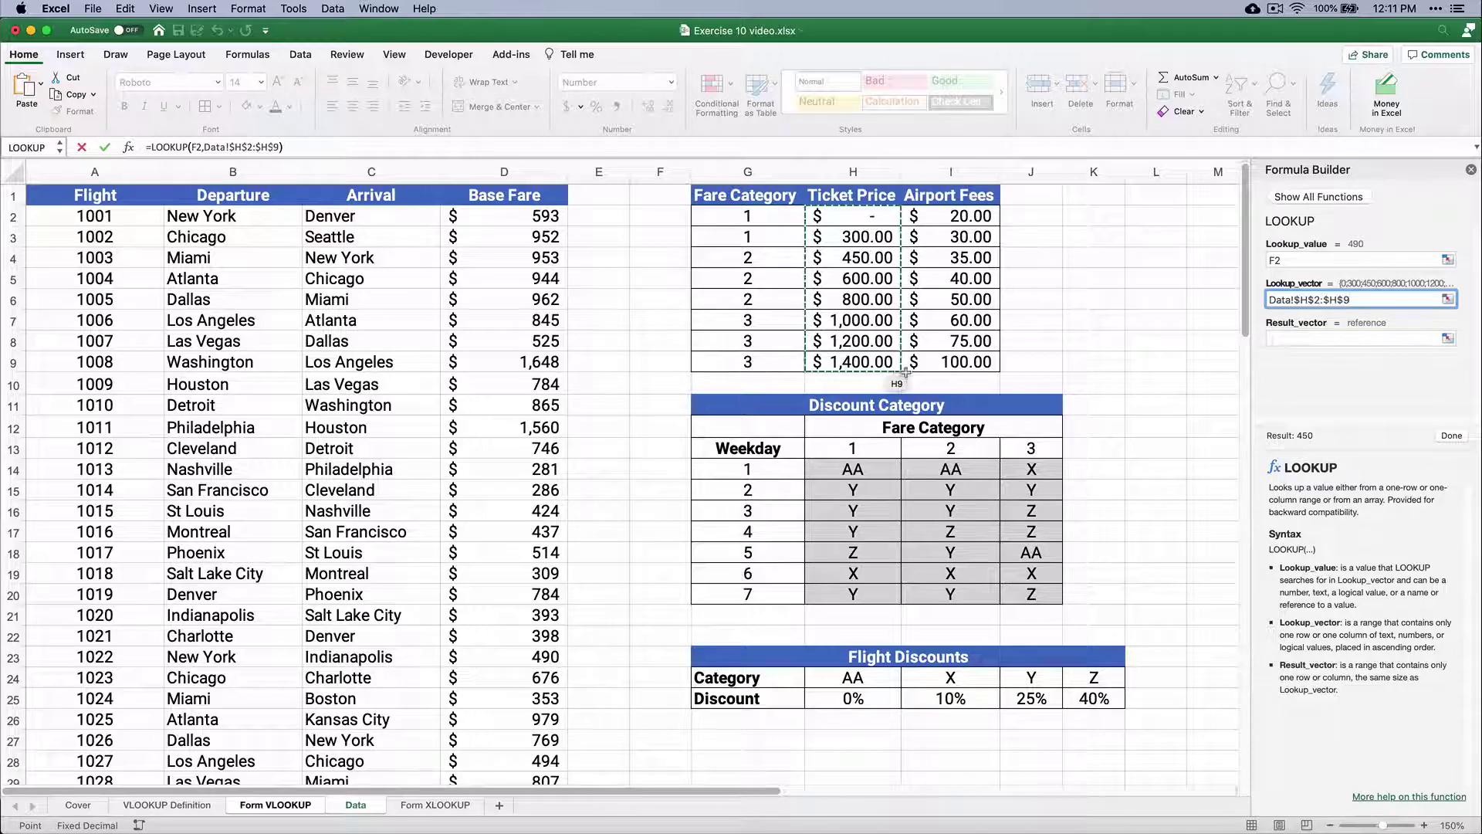
Set the result vector to the absolute Fare Category range Data!$G$2:$G$9, complete the formula, and fill it down to H16.
left_click(1283, 339)
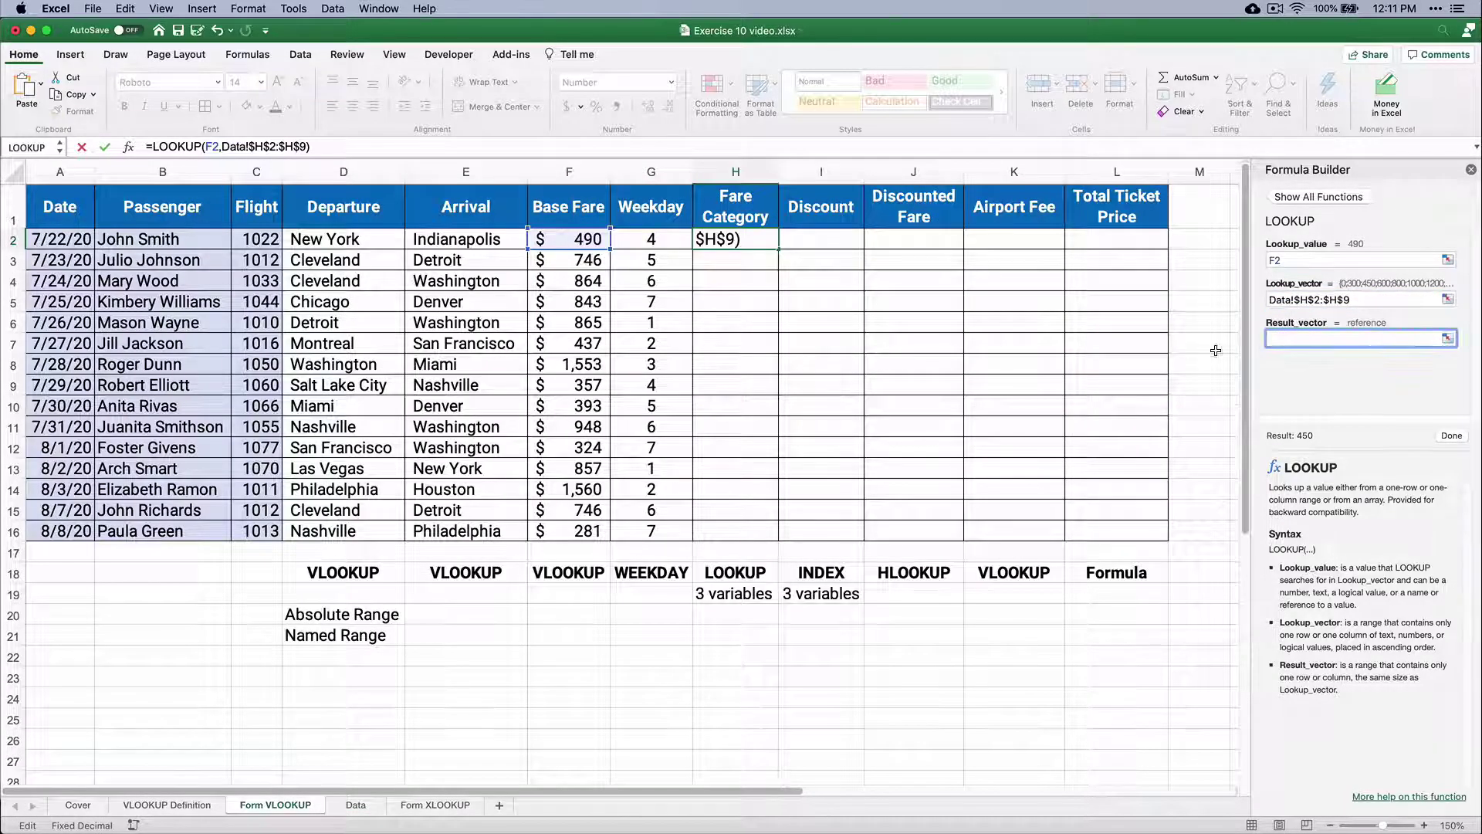
left_click(367, 807)
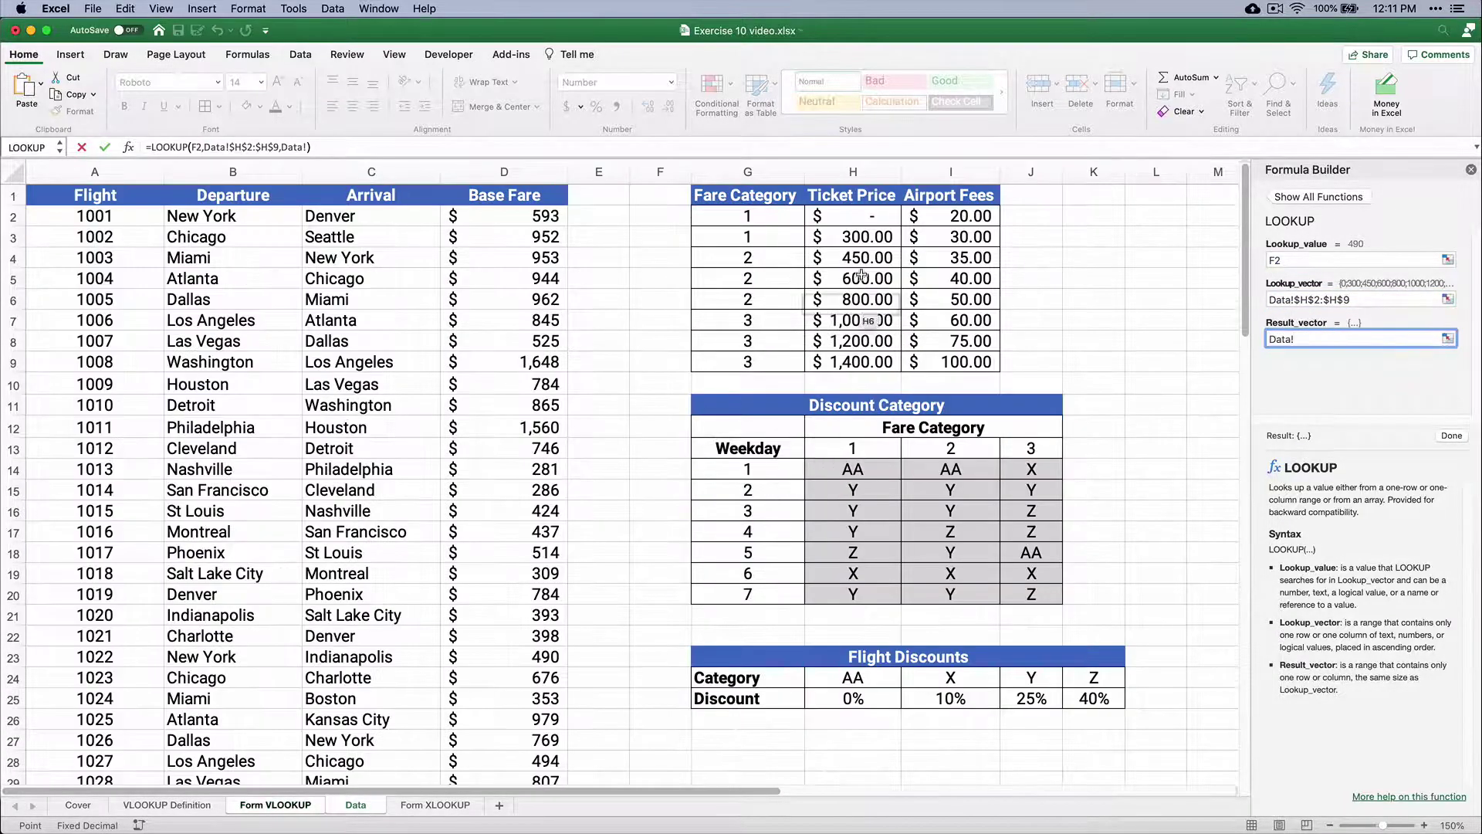
left_click_drag(745, 217, 772, 363)
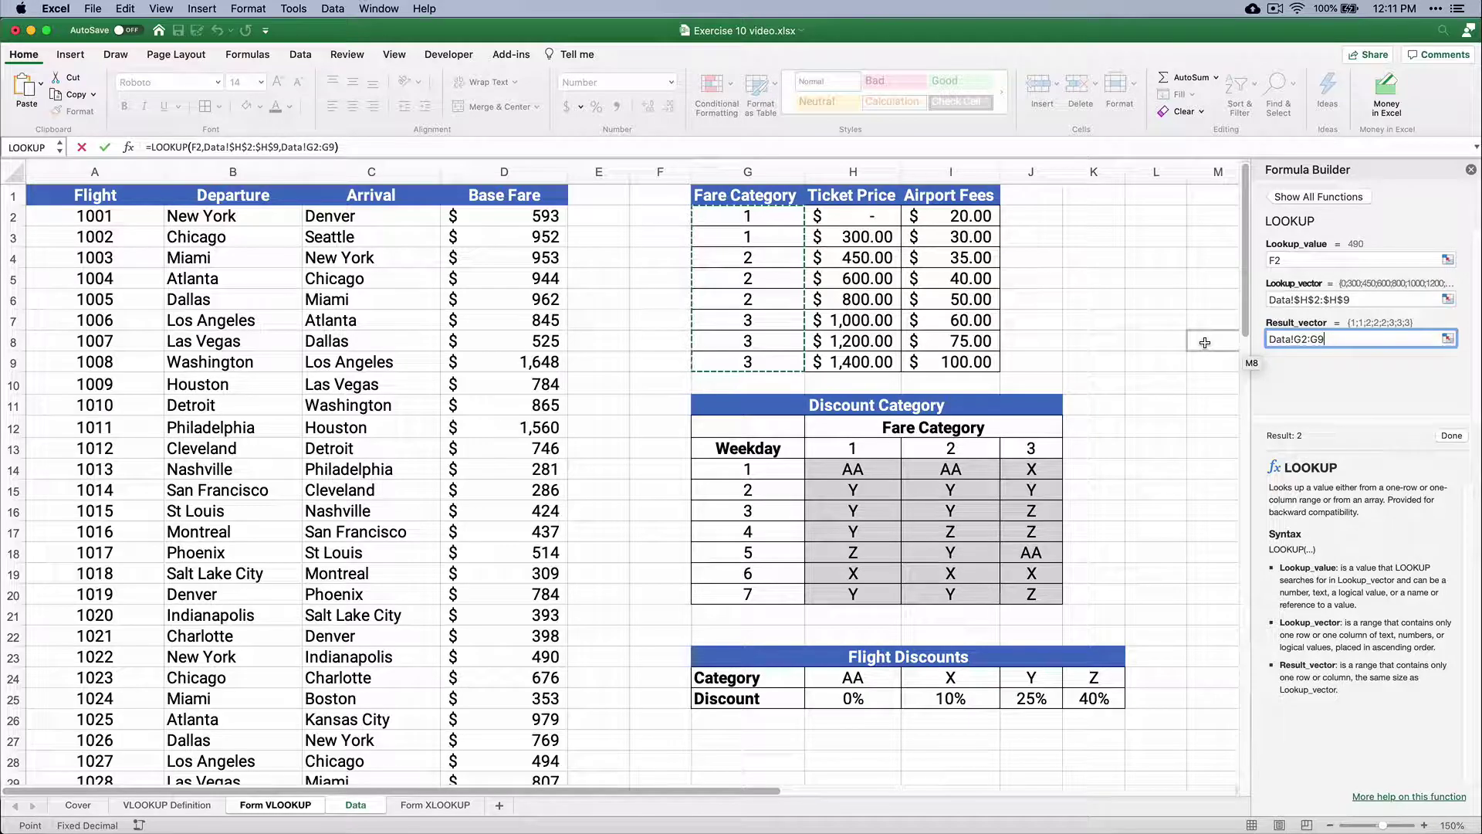
key("F4")
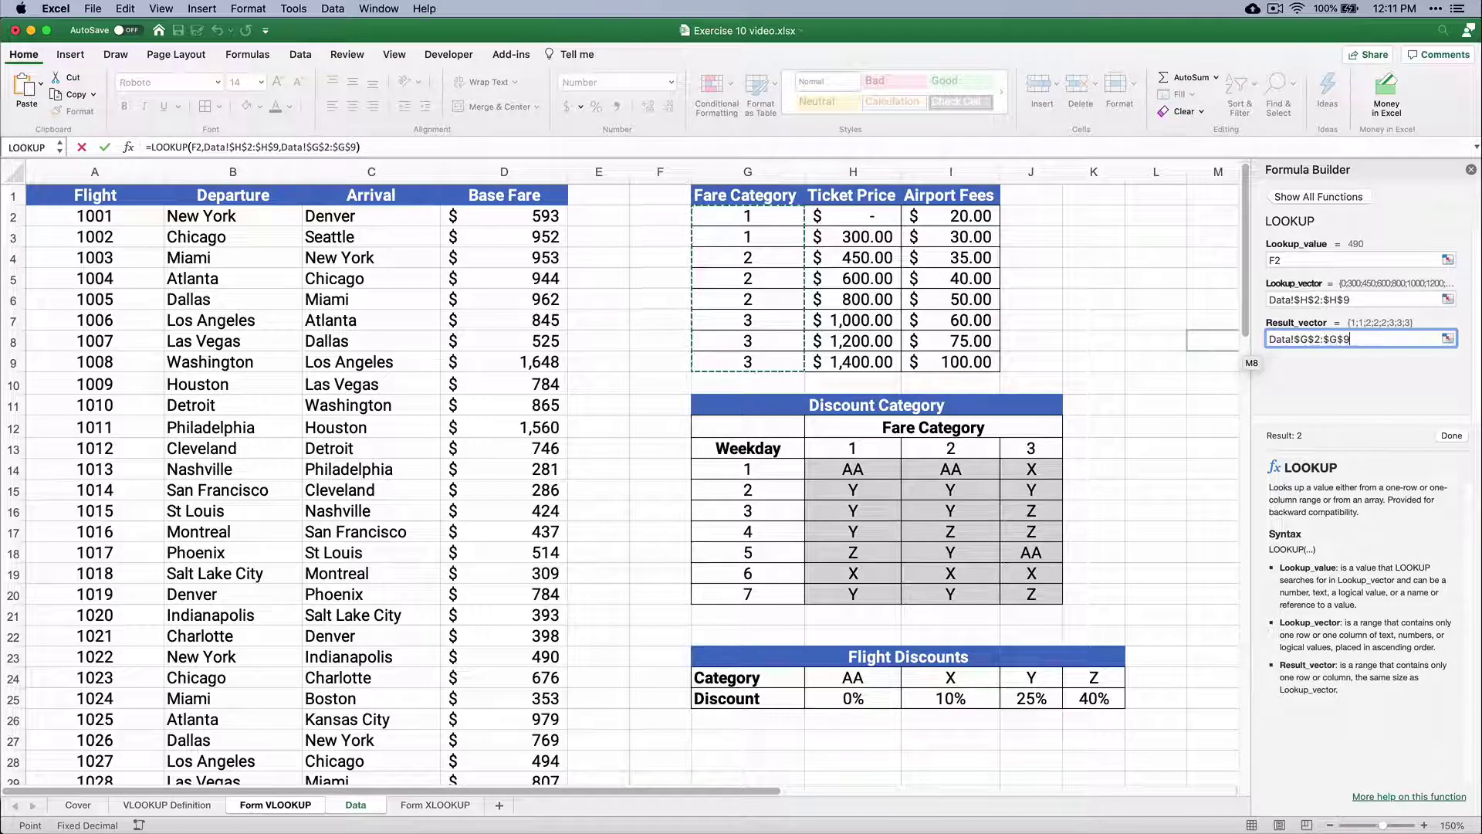
left_click(1452, 437)
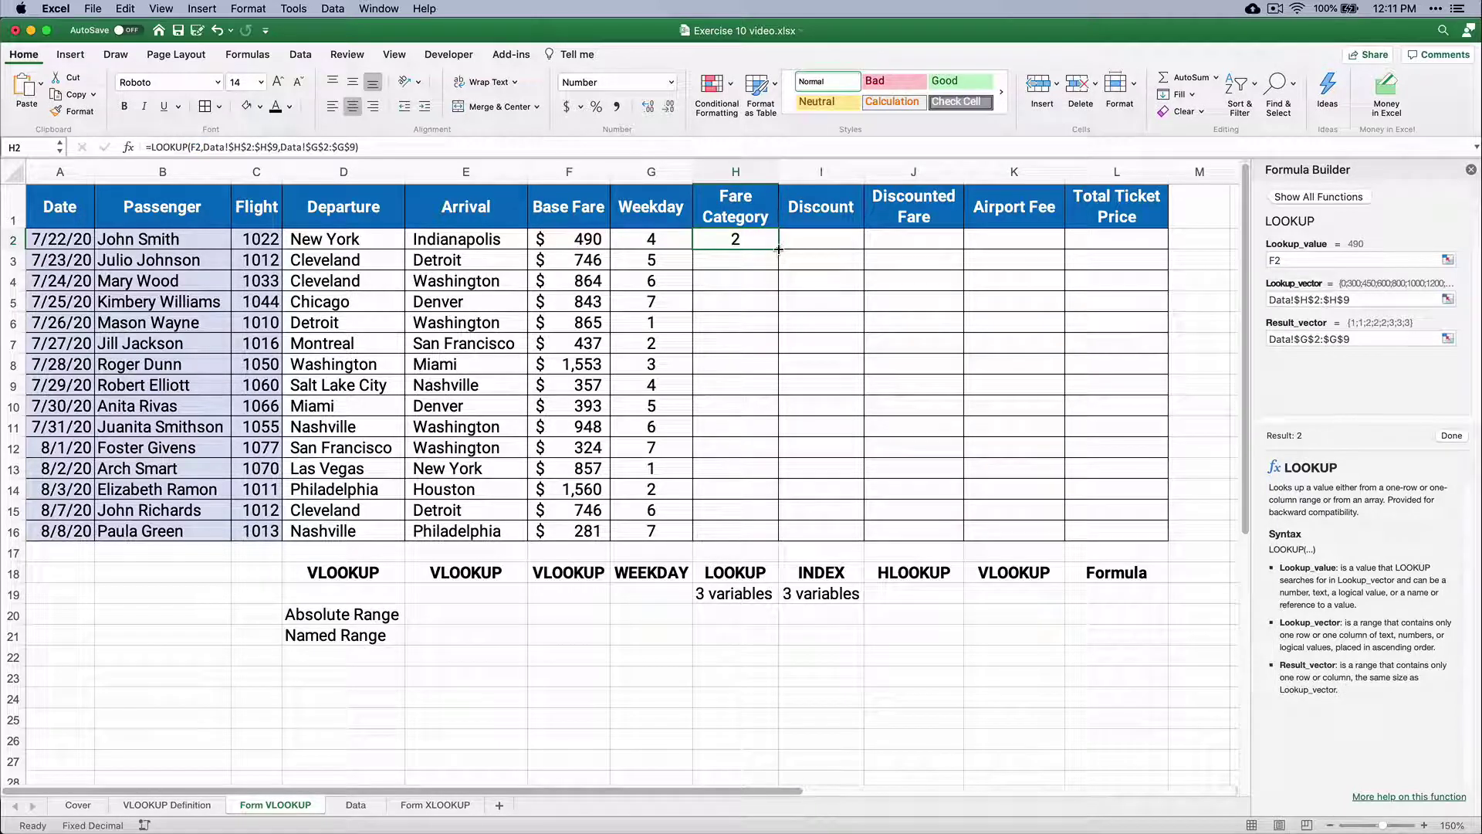
left_click_drag(778, 250, 779, 534)
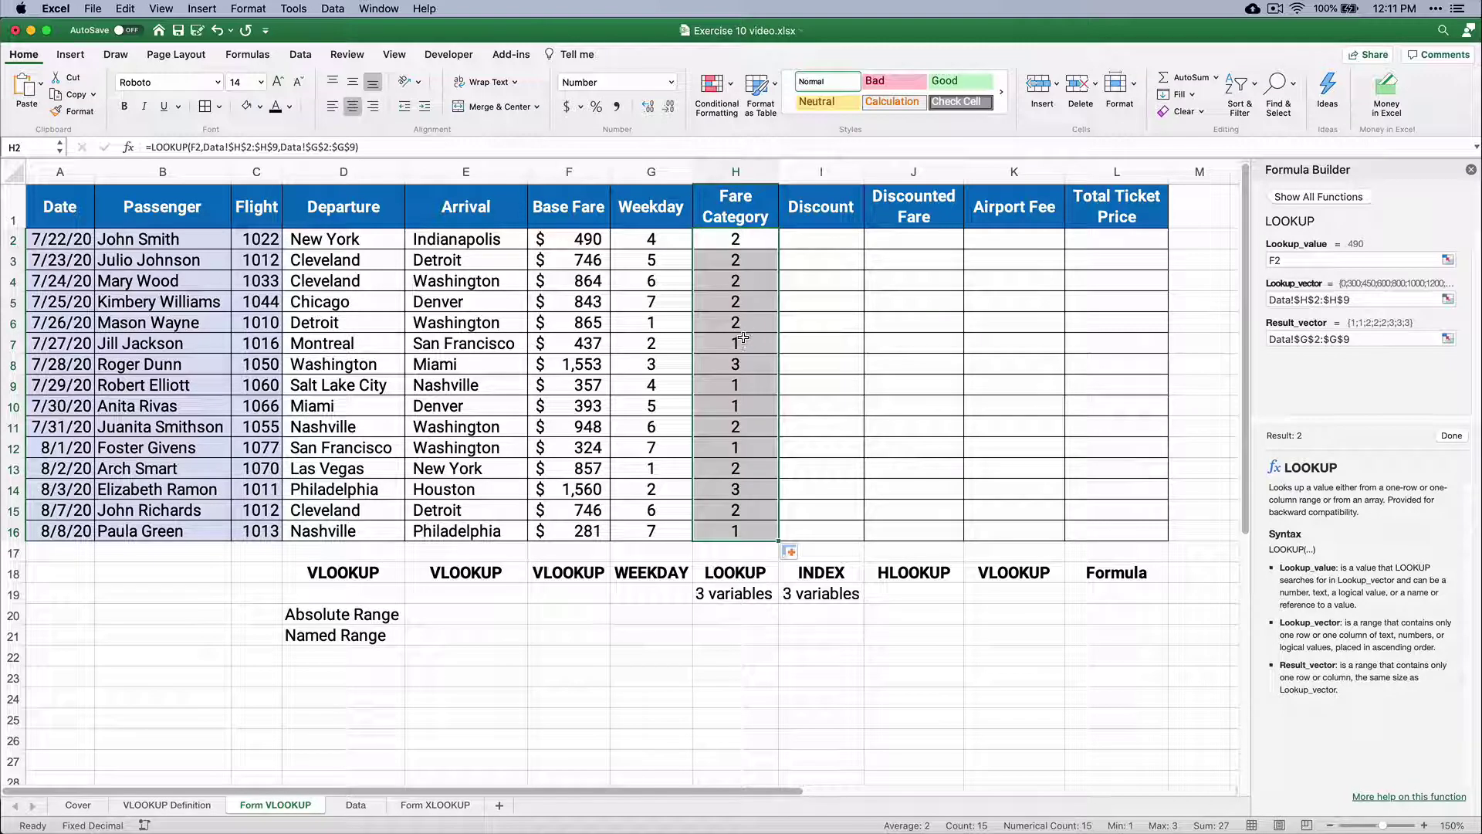
left_click_drag(579, 341, 727, 345)
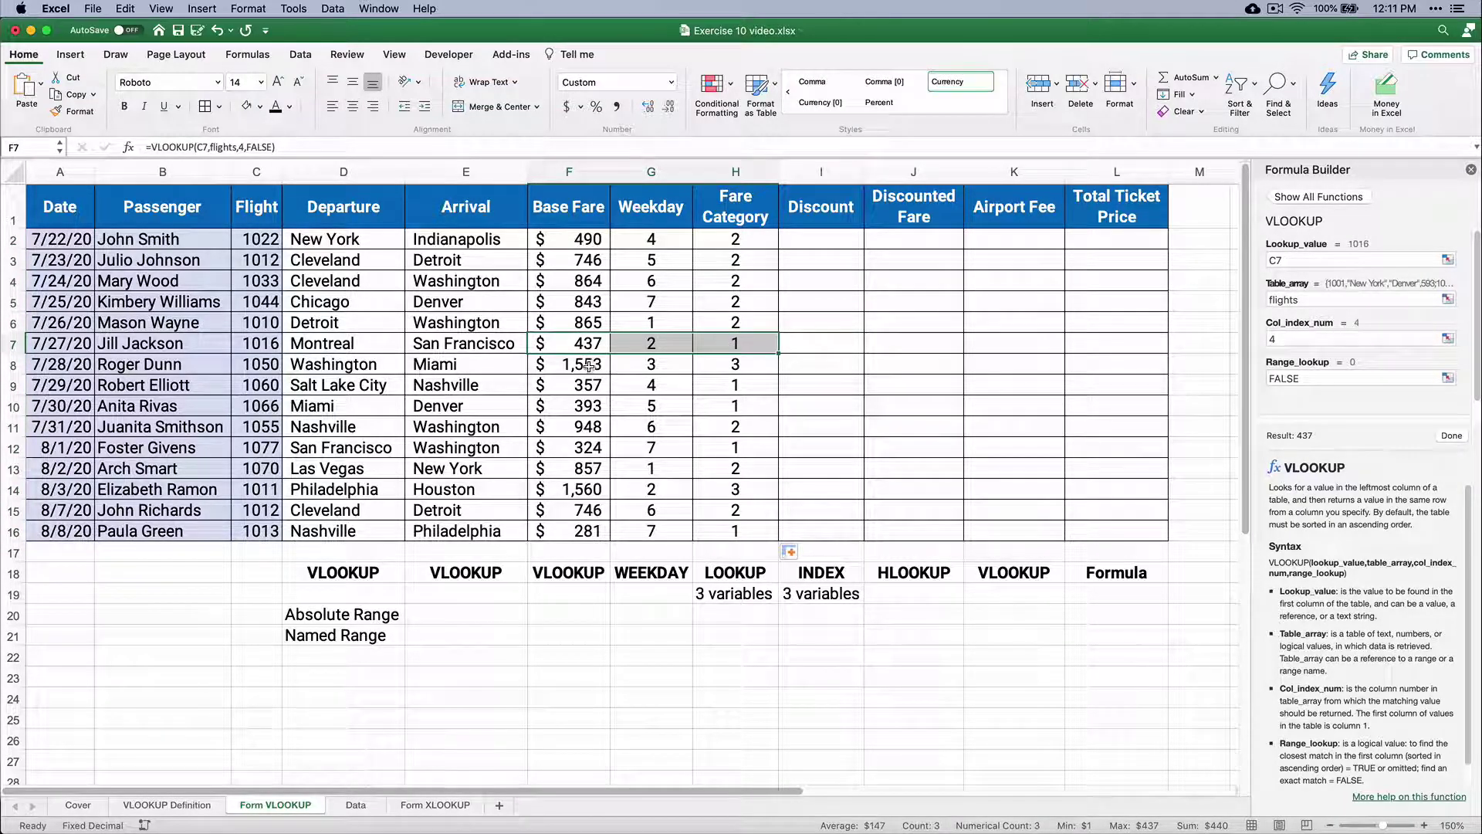
Examine how the form's Weekday and Fare Category values map to the Discount Category table on the Data sheet, and return to the form.
left_click_drag(591, 366, 742, 366)
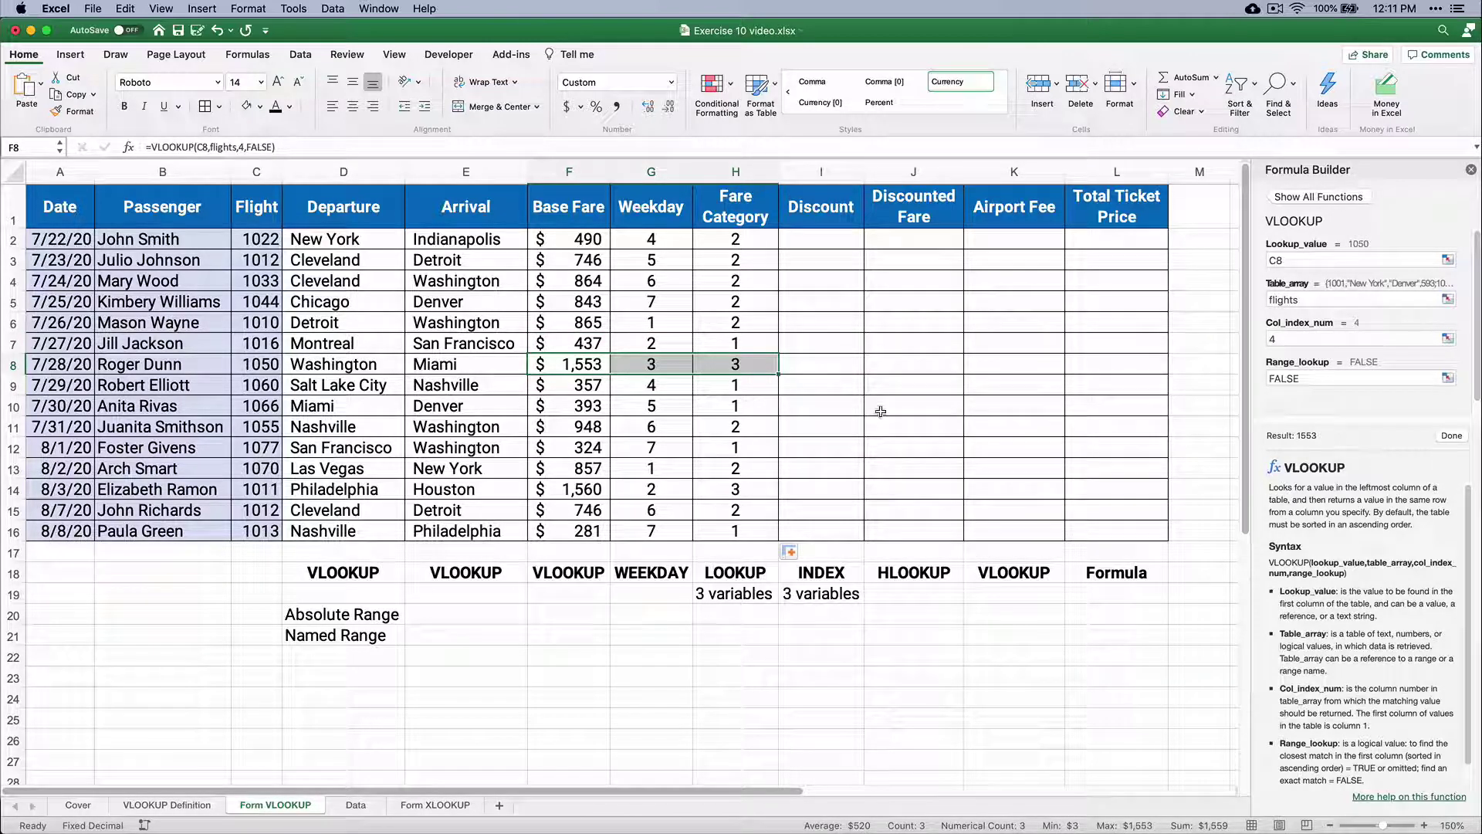
left_click(813, 575)
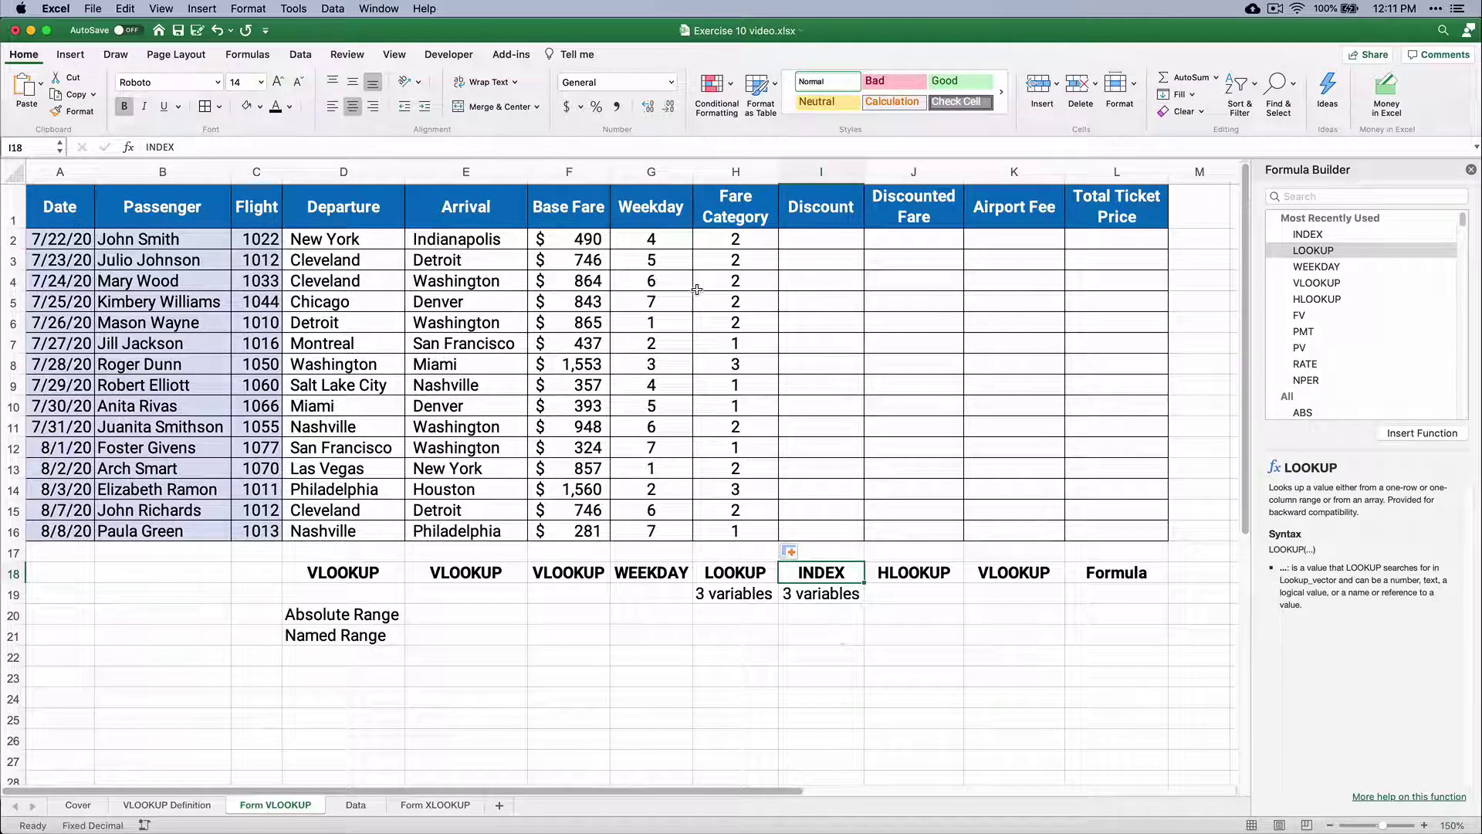
left_click_drag(737, 240, 735, 406)
left_click_drag(664, 236, 675, 365)
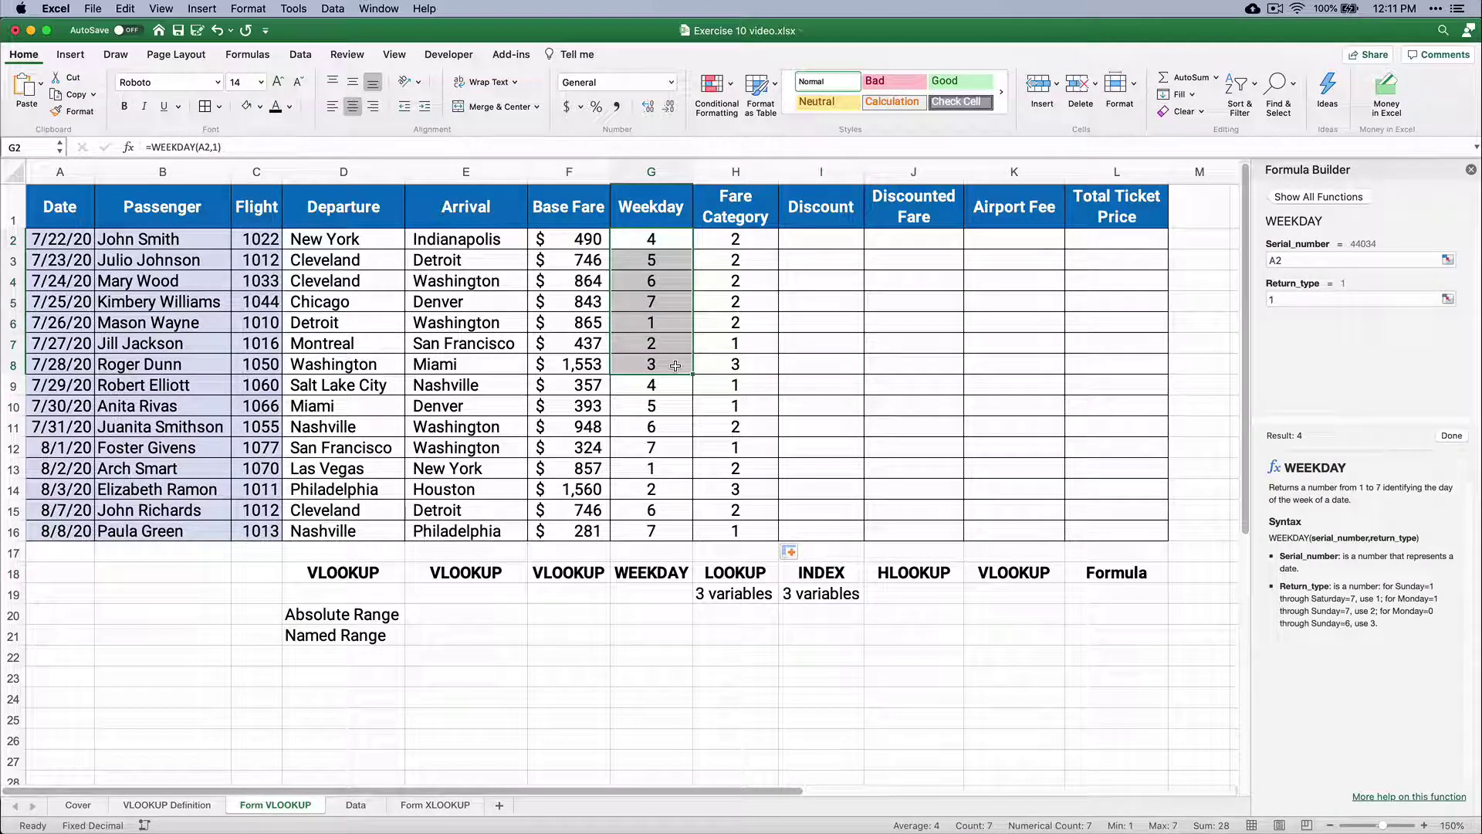
left_click(357, 805)
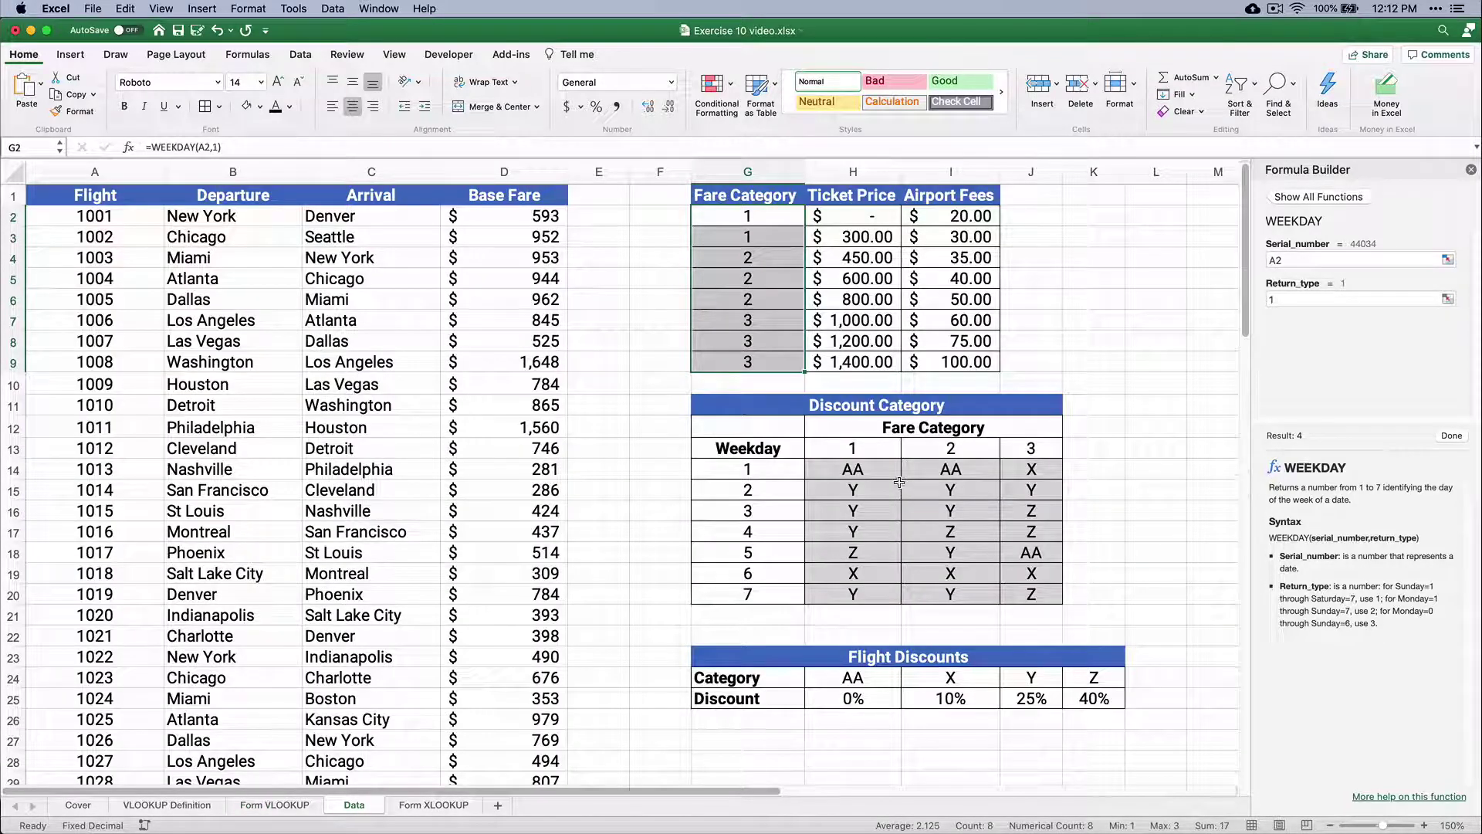
left_click_drag(867, 449, 973, 534)
left_click_drag(736, 470, 747, 596)
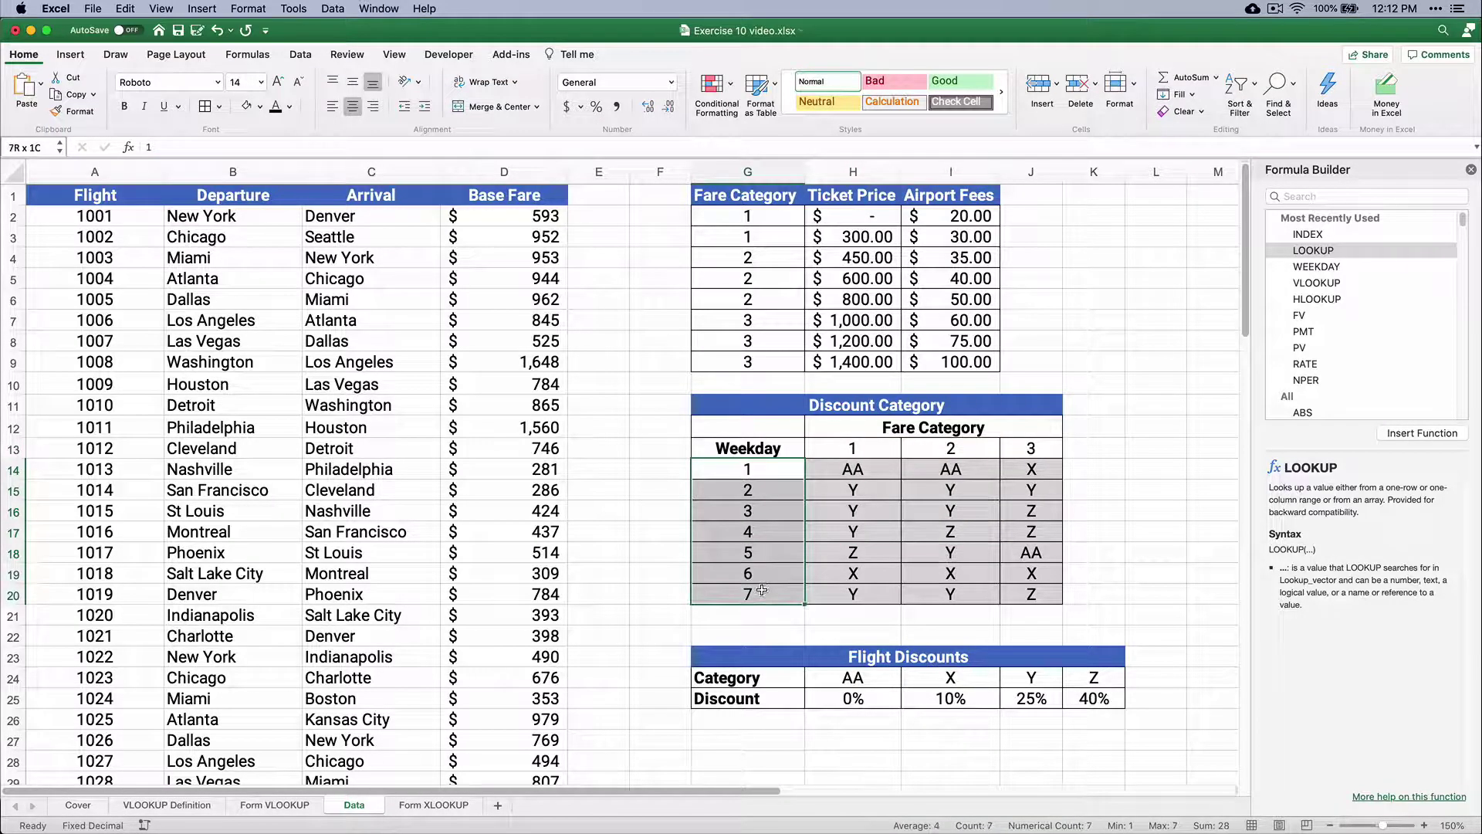
left_click(309, 807)
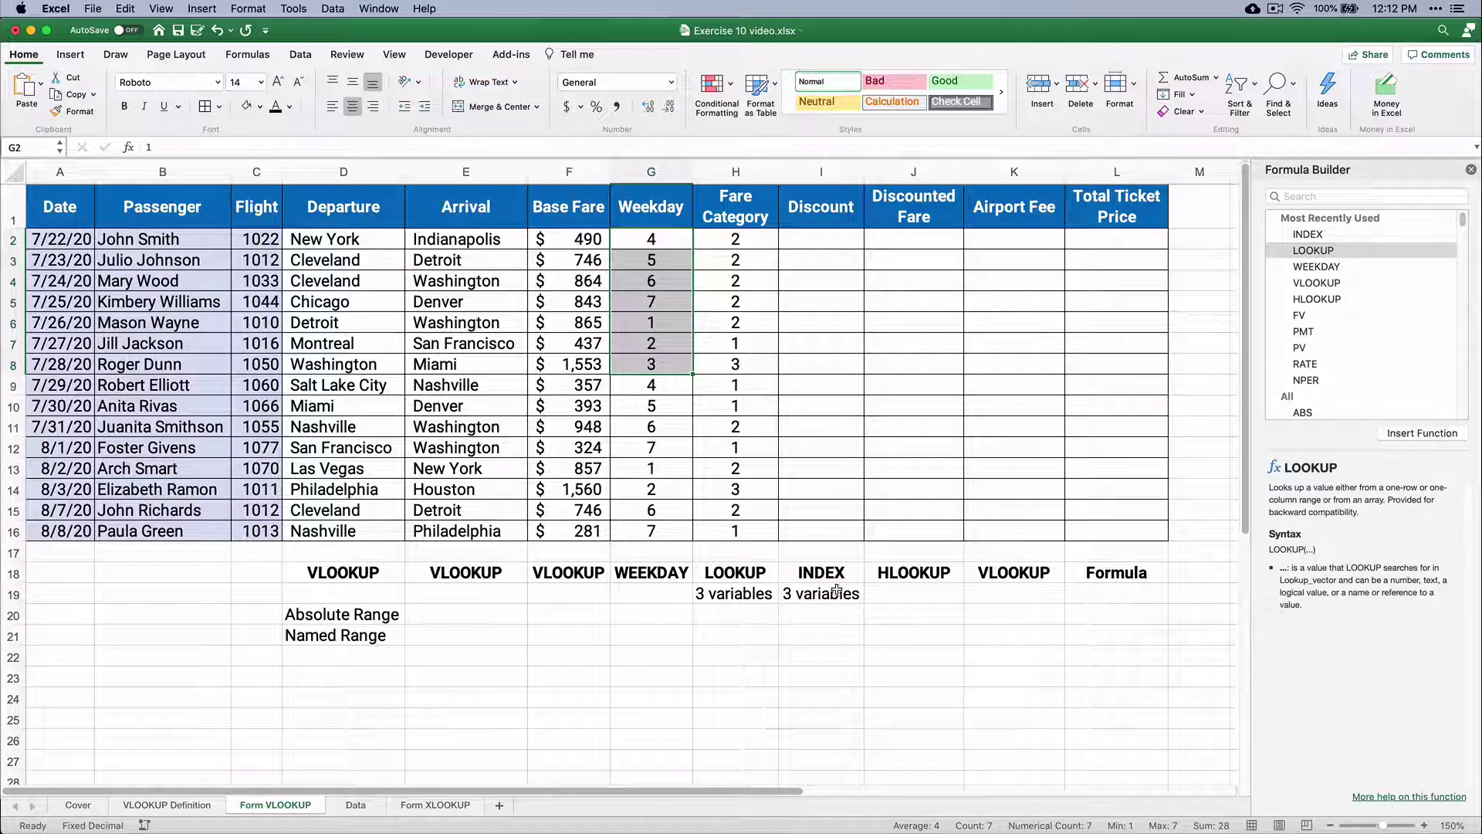
Insert an INDEX function in I2 using the array,row_num,column_num argument list, with the absolute Discount Category range Data!$H$14:$J$20 as the array.
left_click(832, 235)
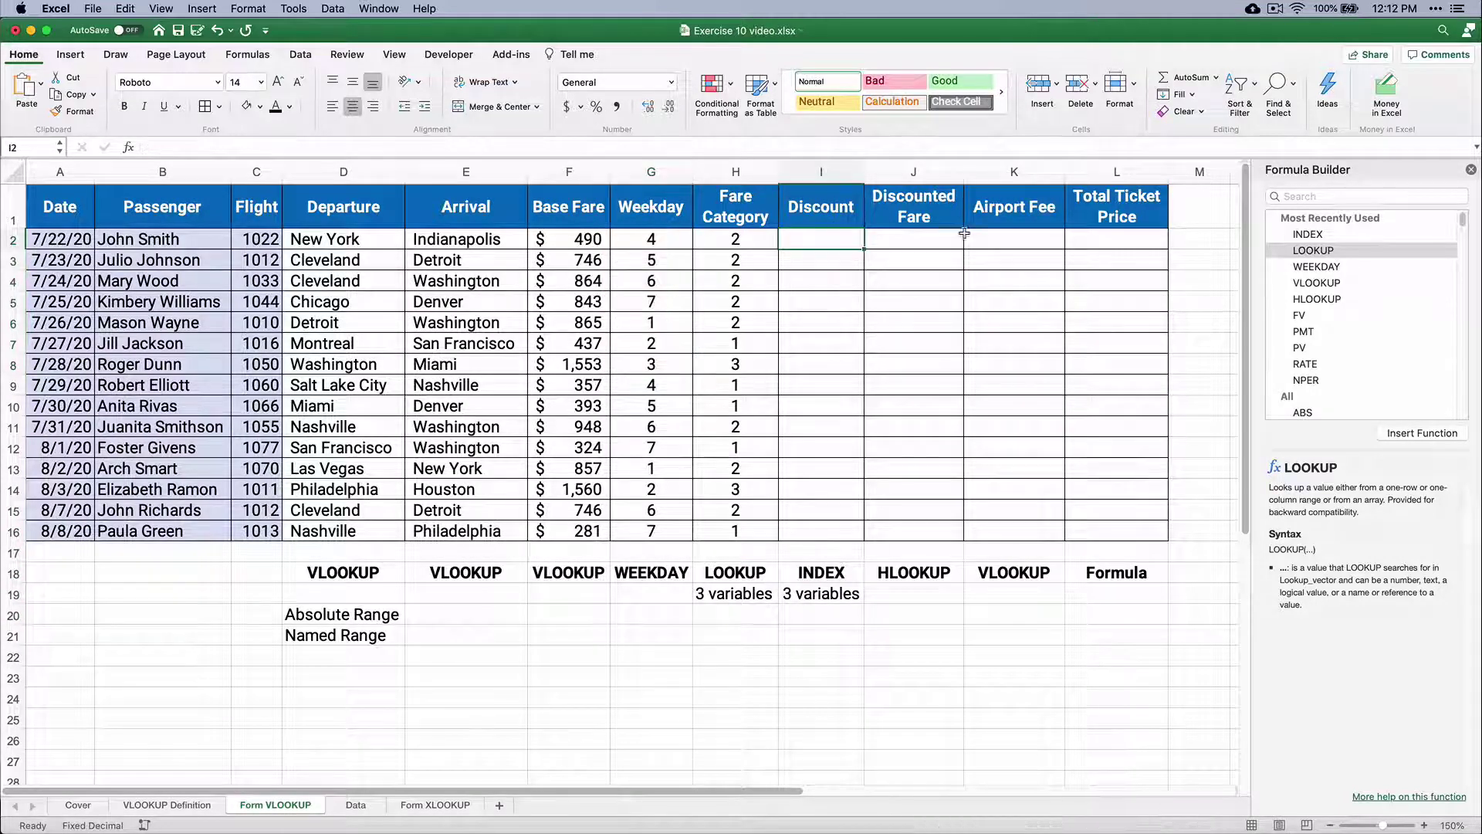
double_click(1308, 234)
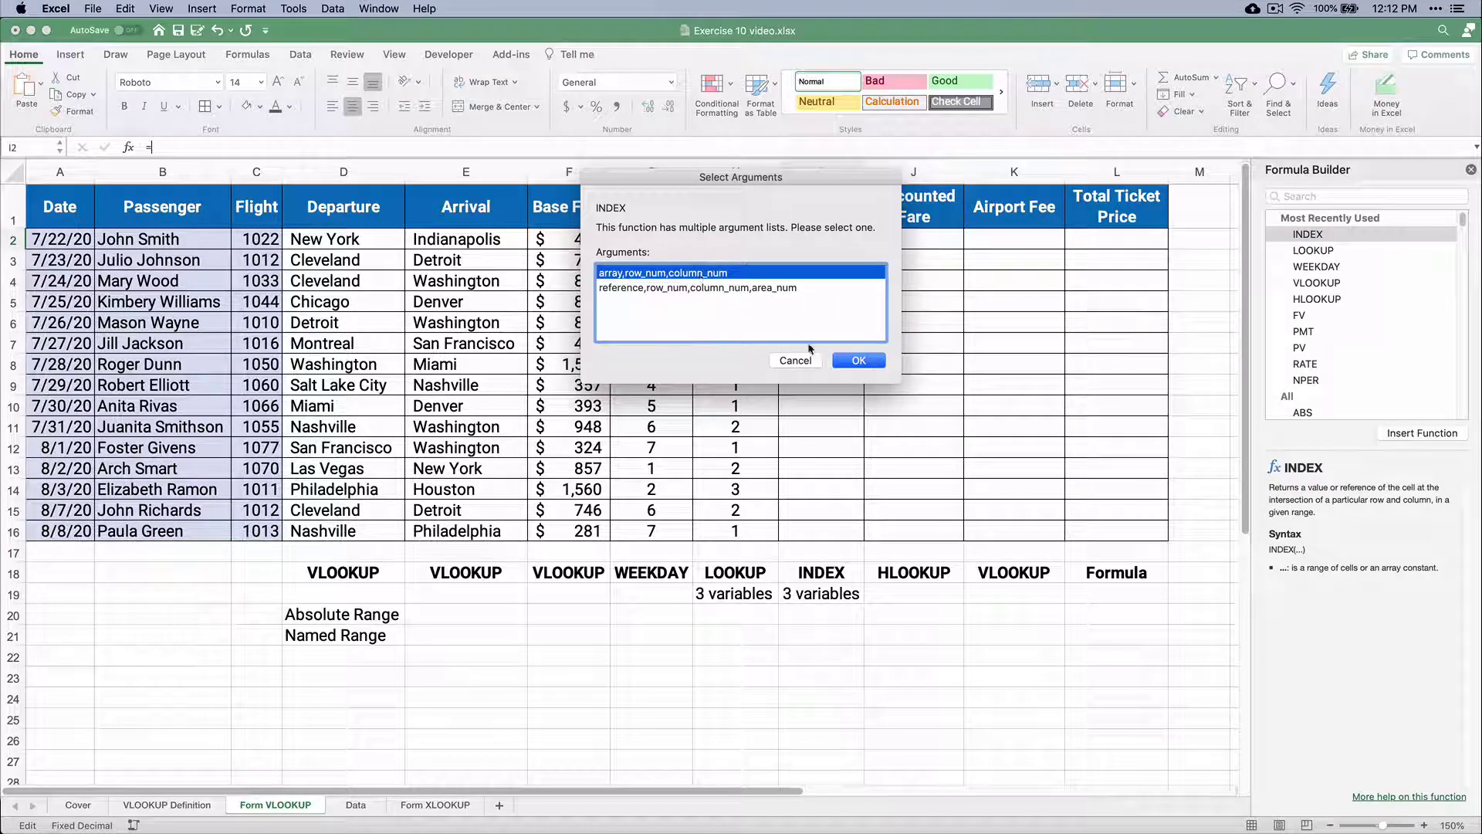
left_click(859, 360)
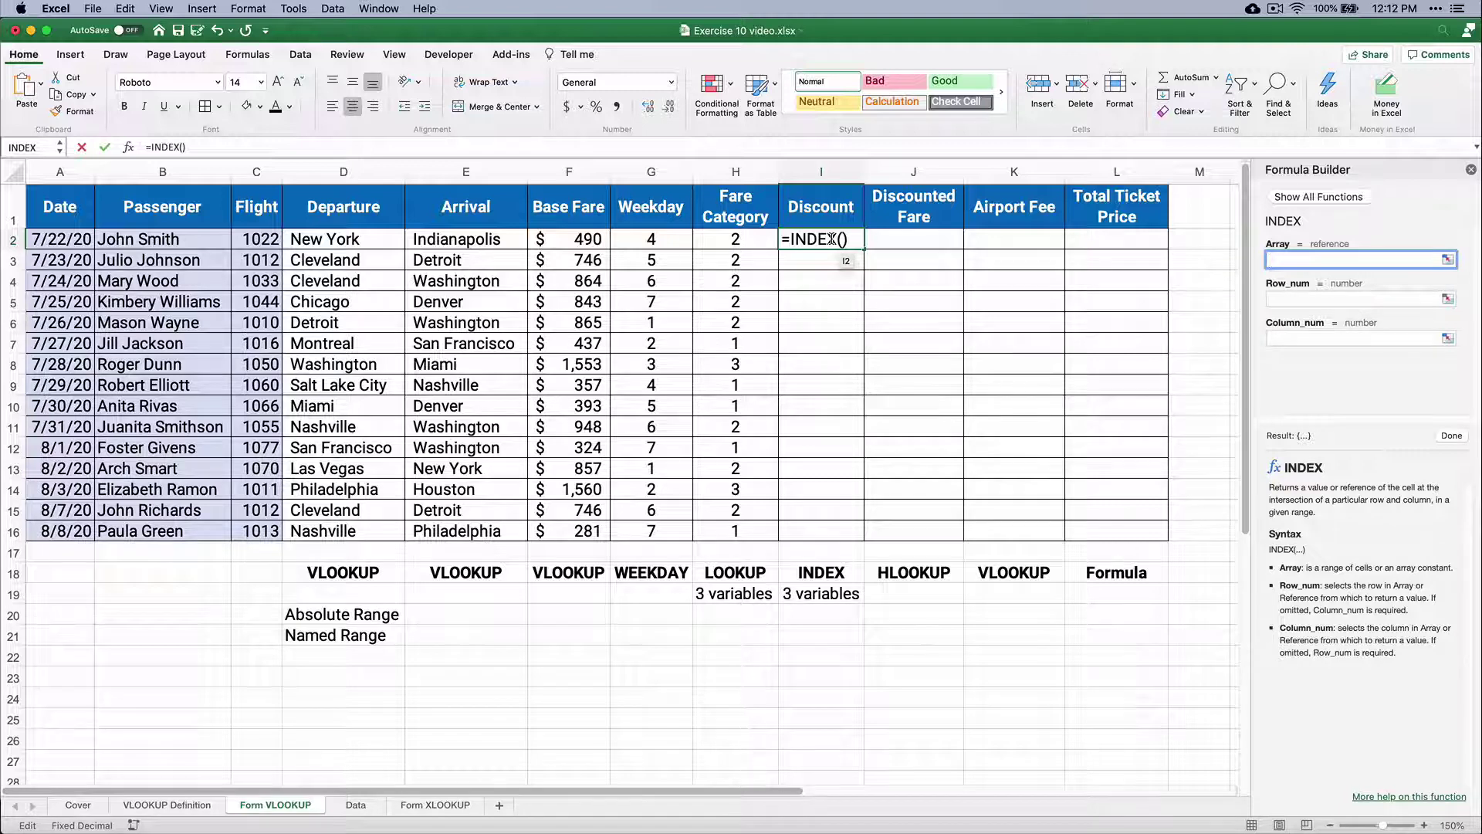
left_click(353, 805)
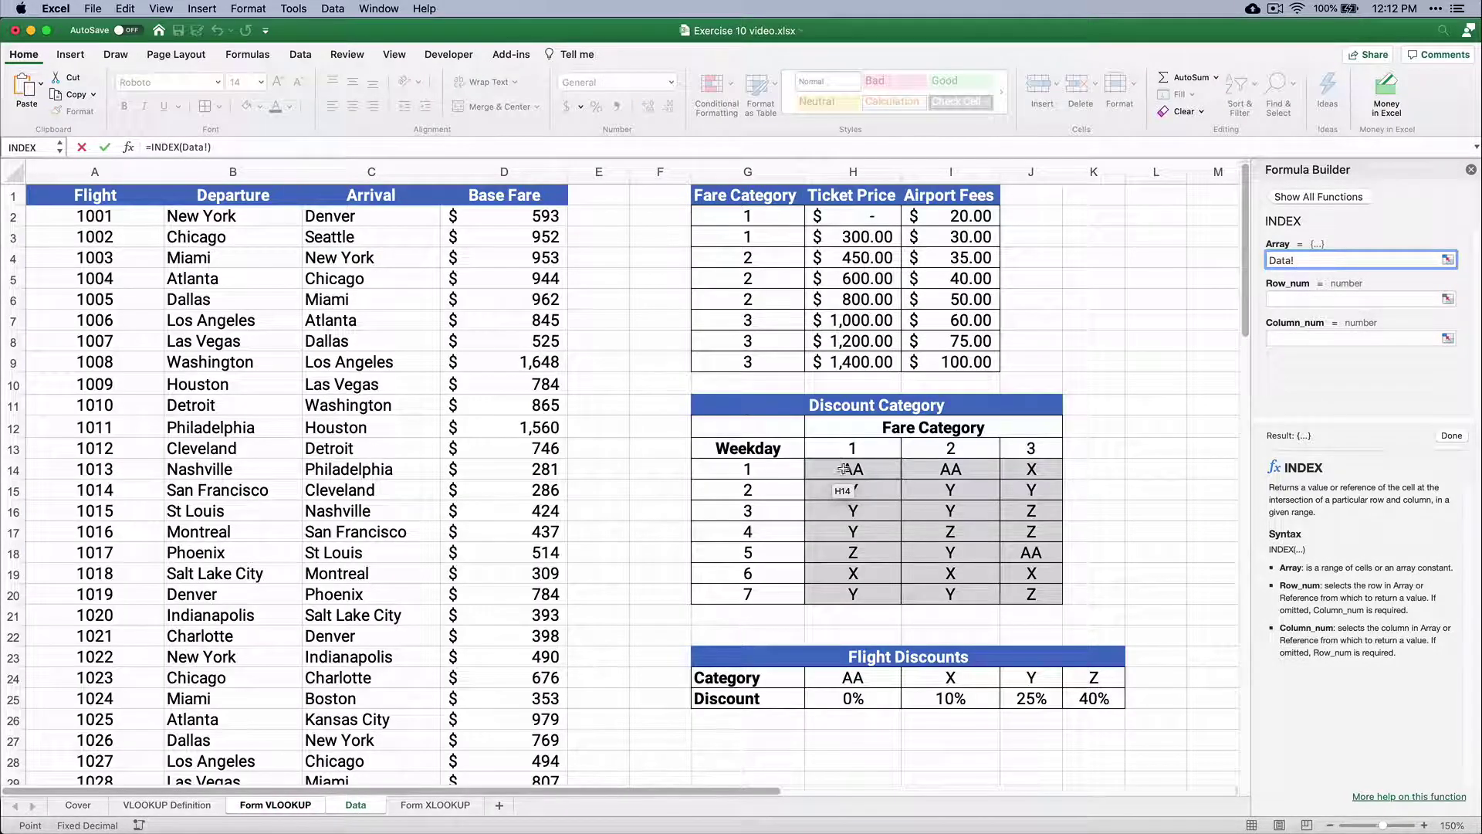
left_click_drag(844, 469, 1031, 589)
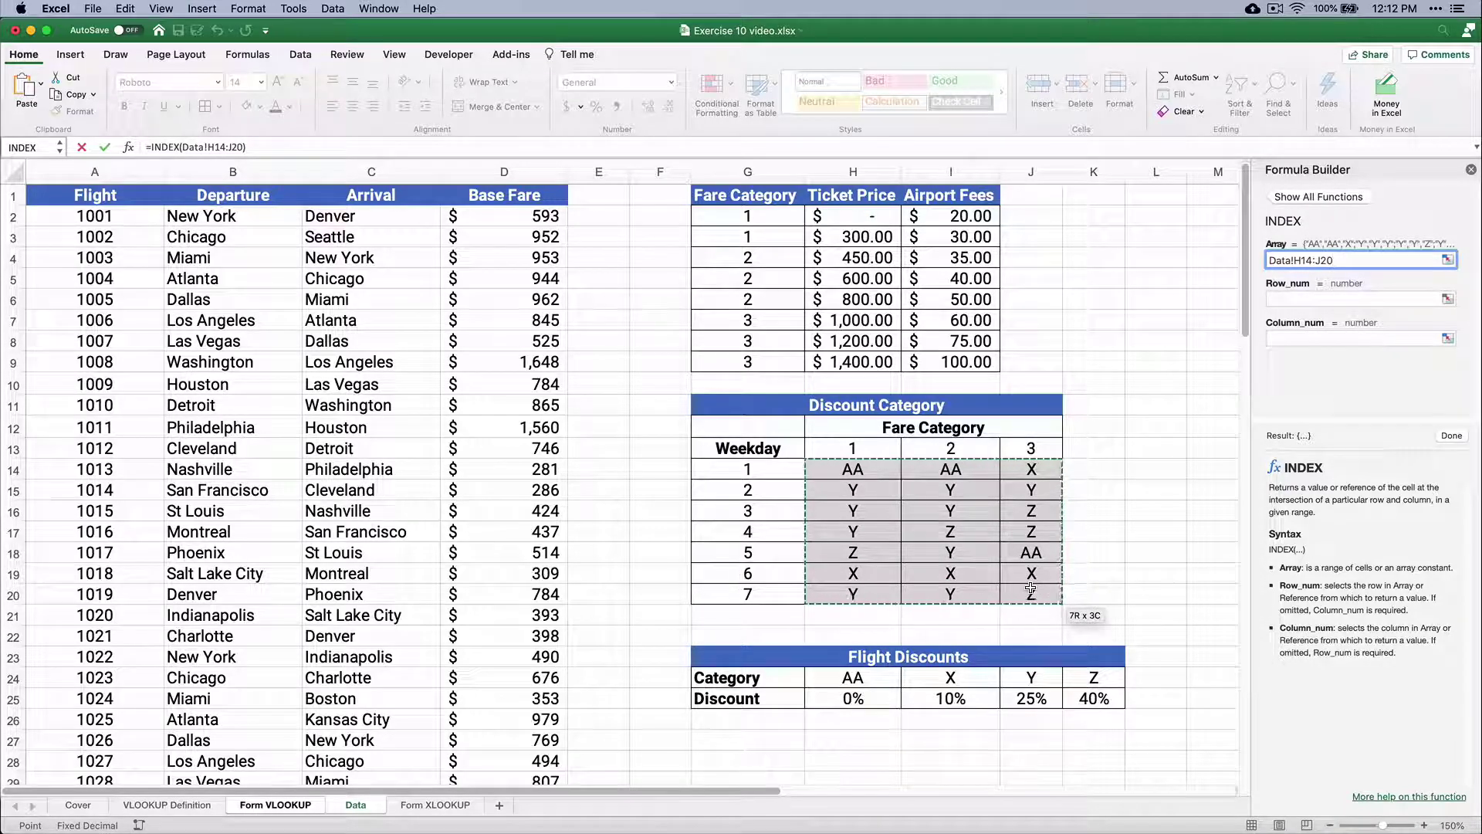
key("F4")
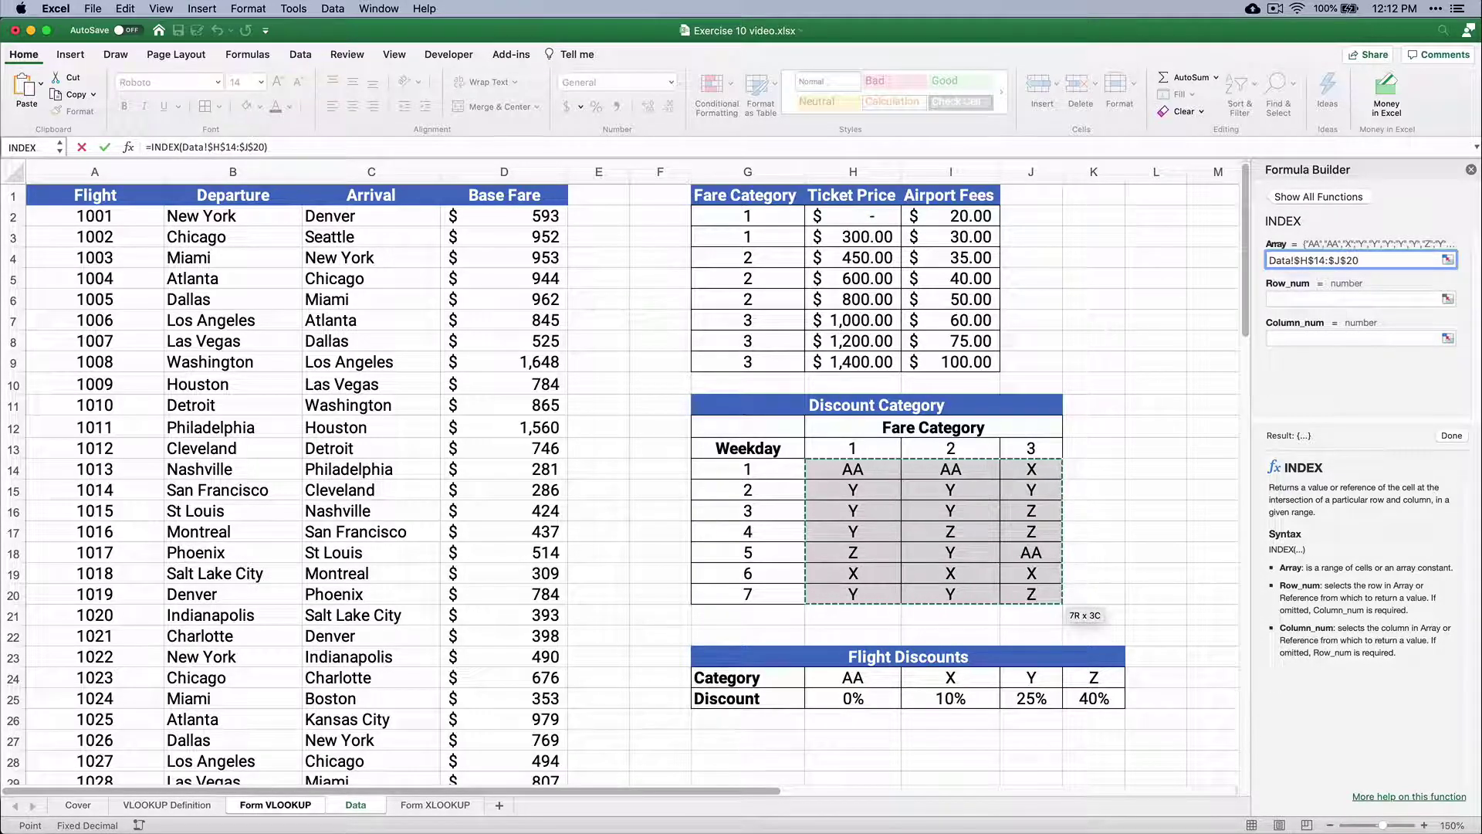
Set the INDEX row number to weekday cell G2 and the column number to fare category cell H2, and complete the formula.
left_click(1285, 298)
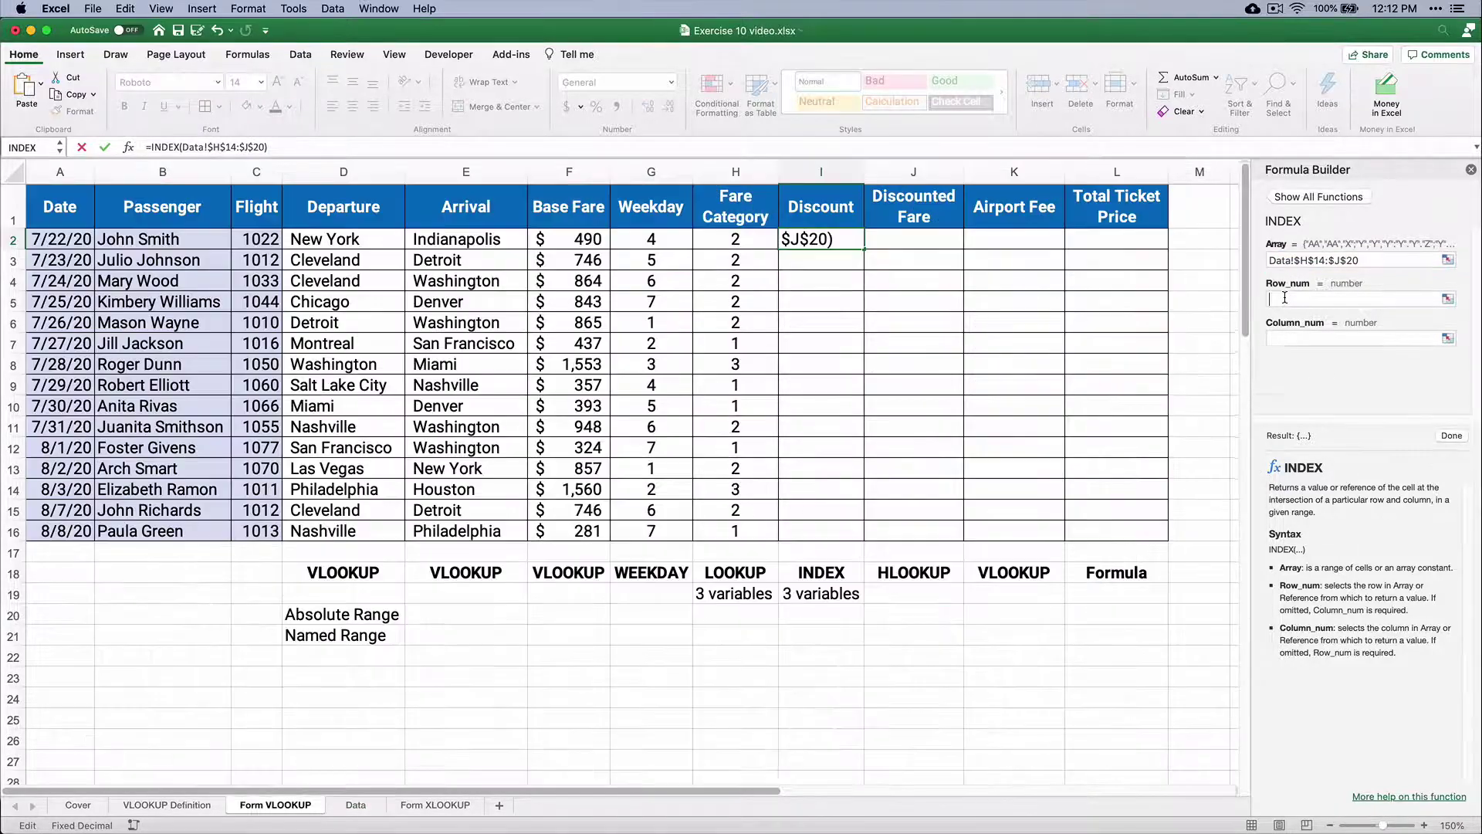
left_click(667, 242)
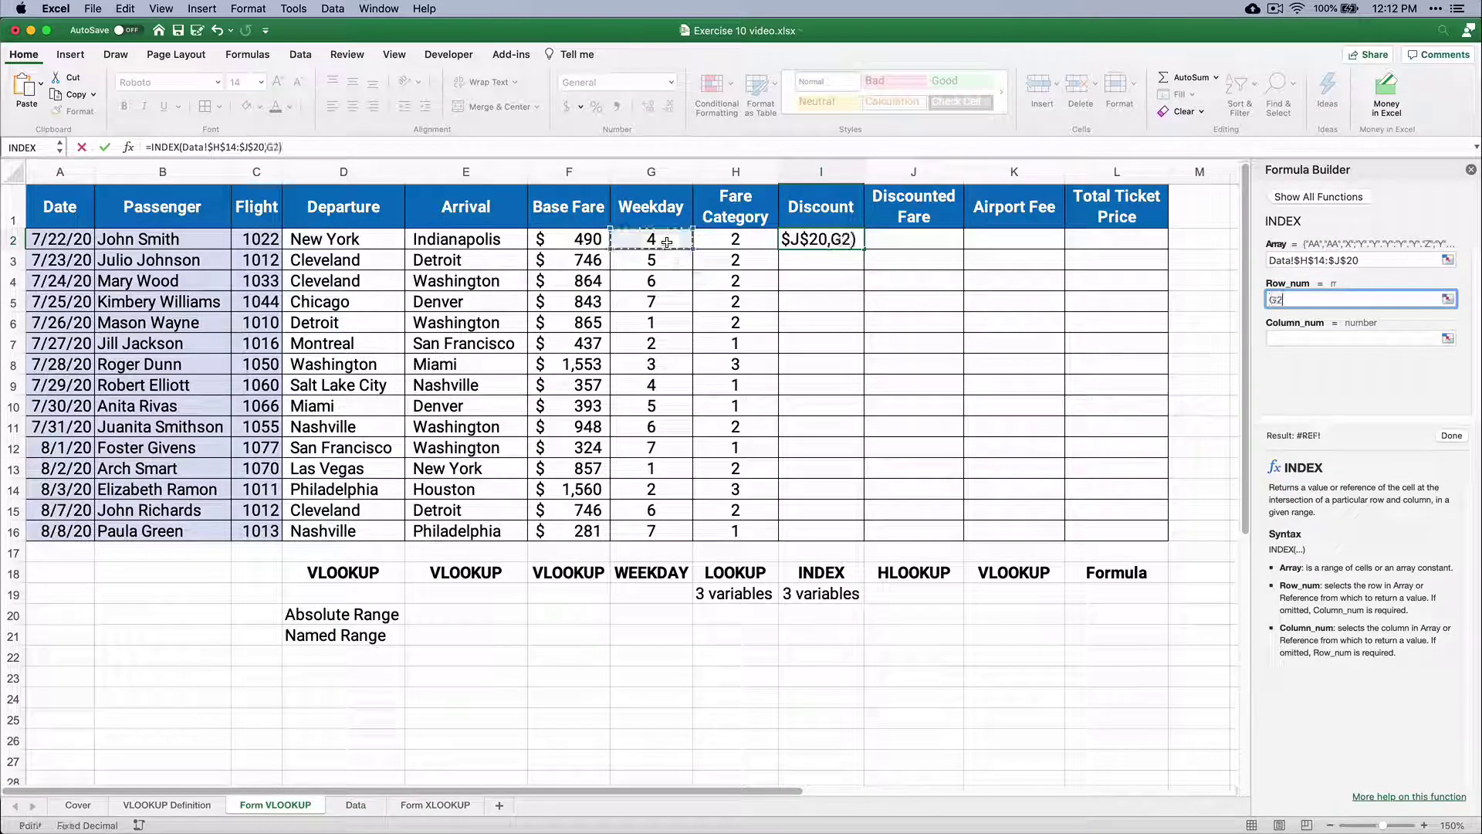
left_click(1290, 341)
left_click(739, 242)
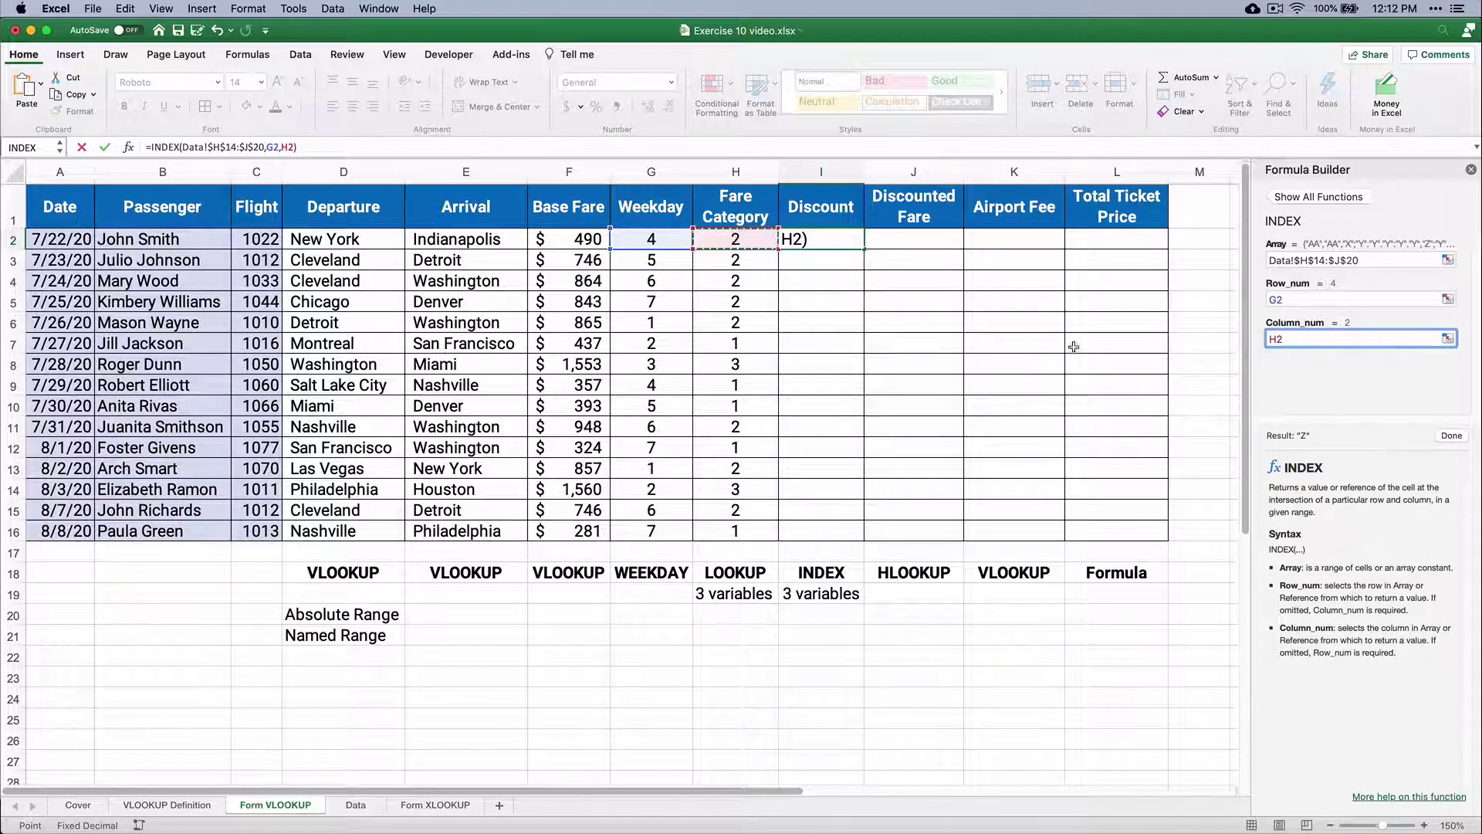
left_click(1451, 435)
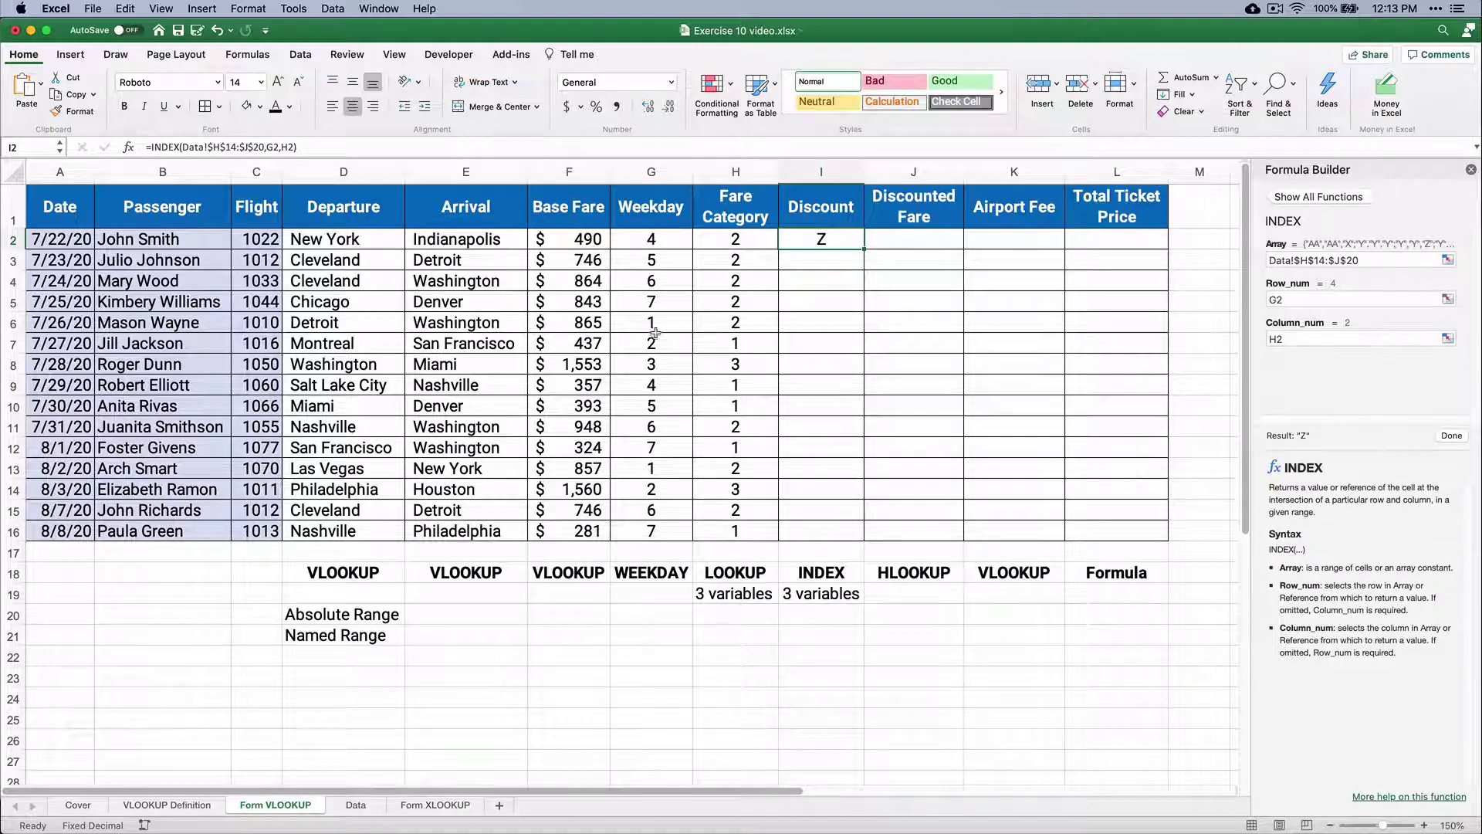
Check the entry for weekday 4 and fare category 2 in the Data sheet's Discount Category table, and return to the form.
left_click(359, 806)
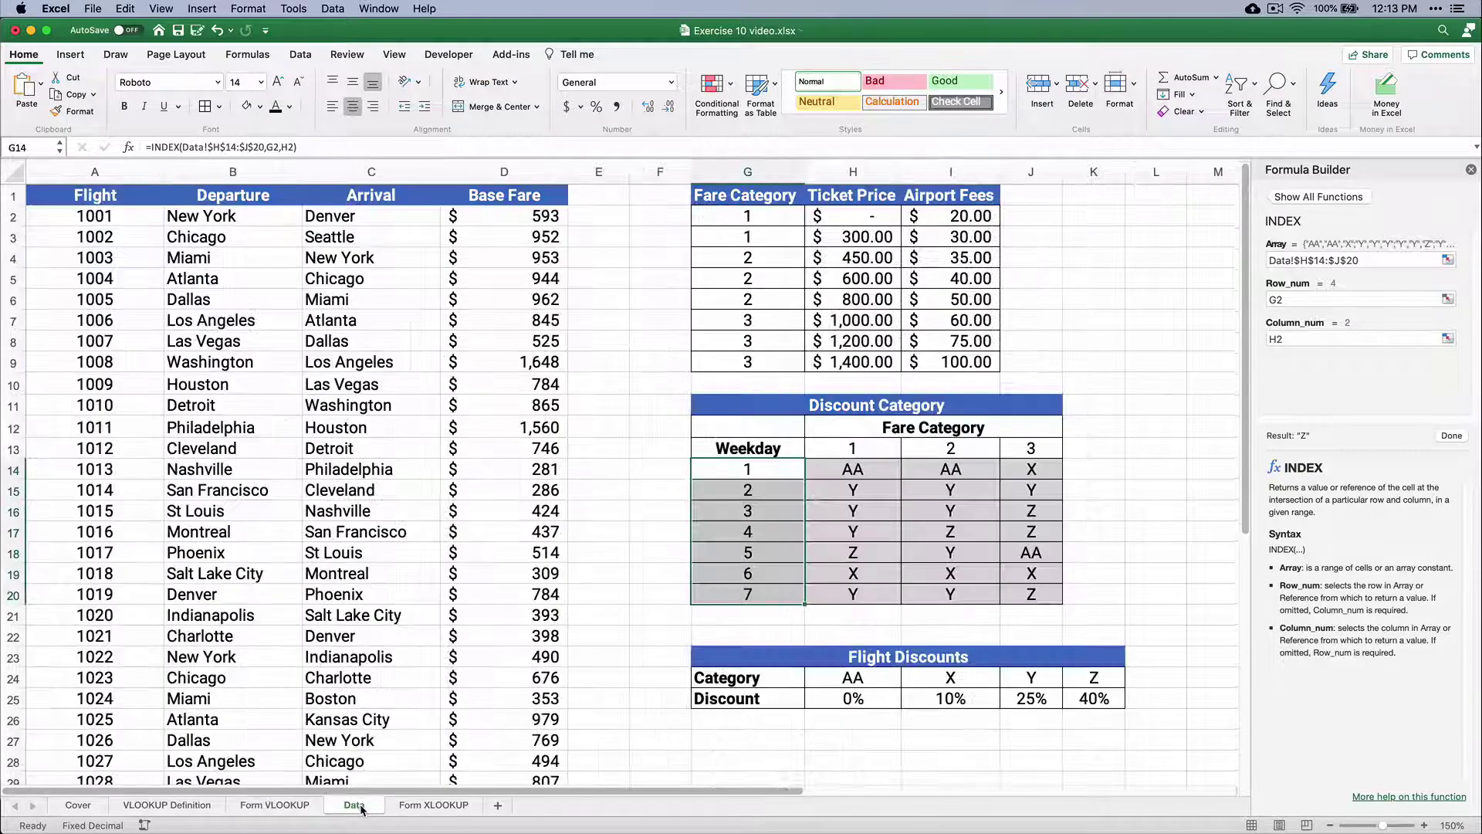
left_click(753, 531)
left_click_drag(753, 532, 941, 532)
left_click(942, 531)
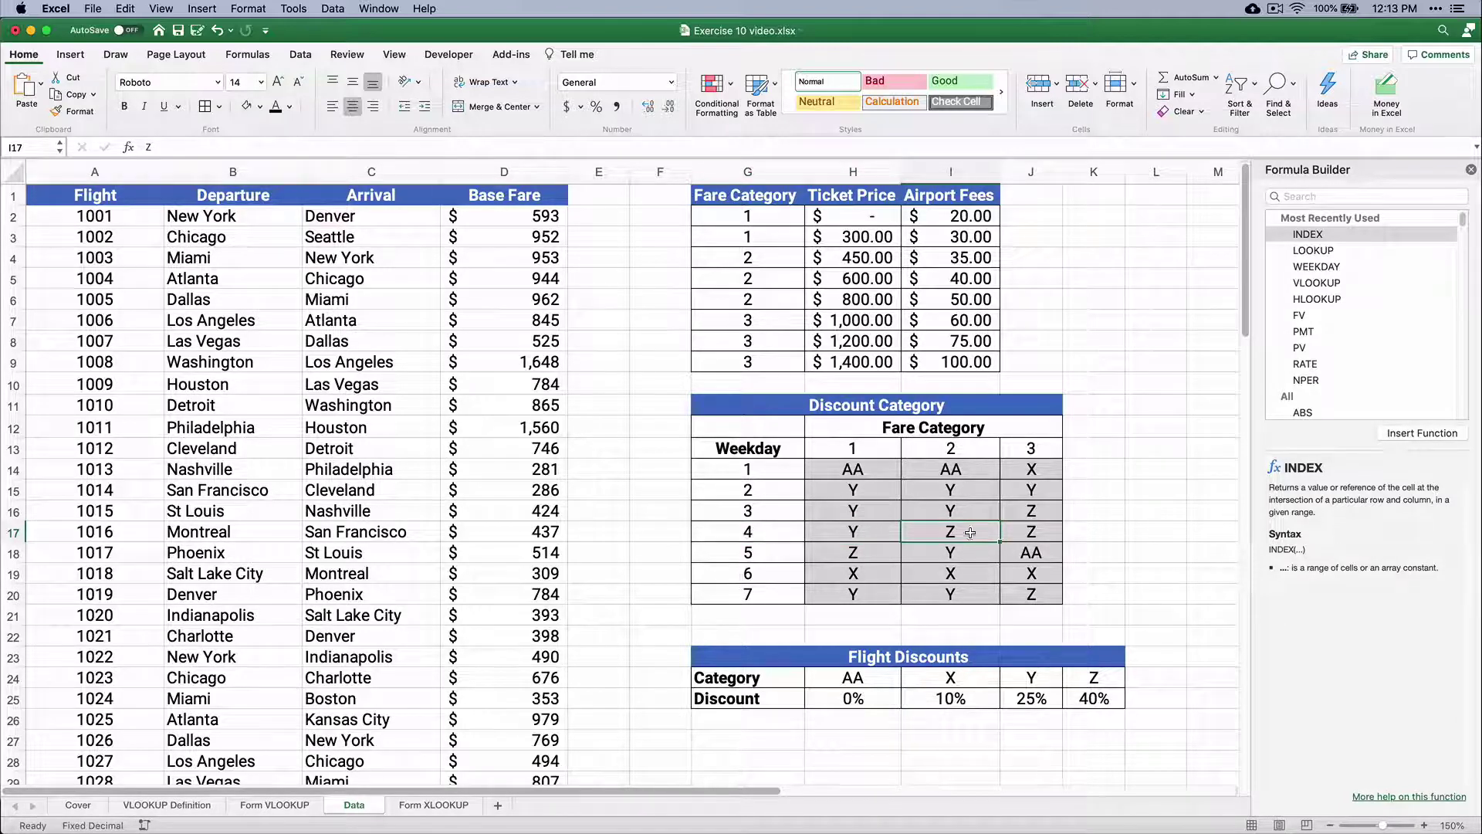
left_click(274, 804)
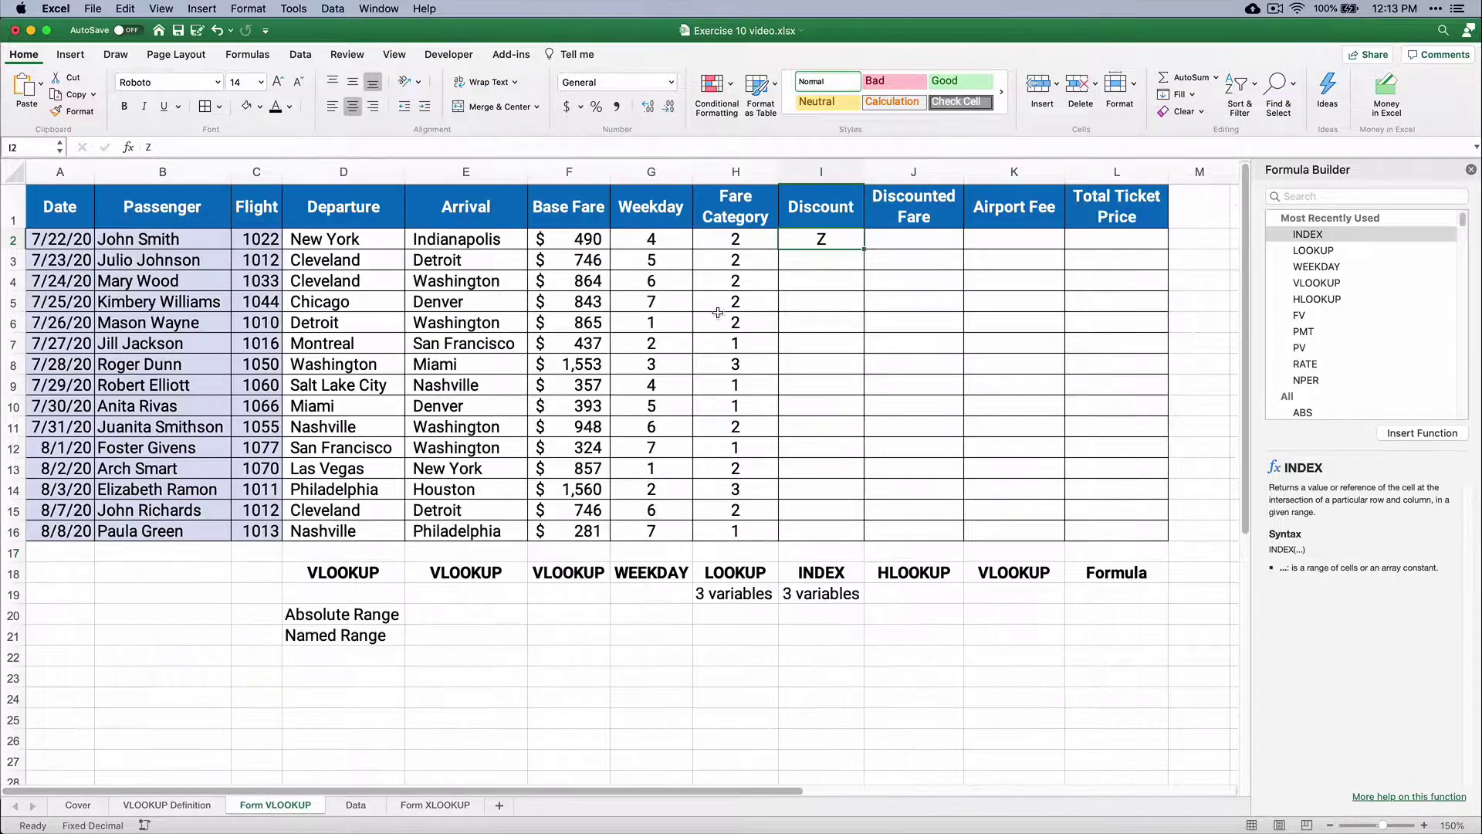
Fill the INDEX formula from I2 down the Discount column to I16.
left_click(817, 244)
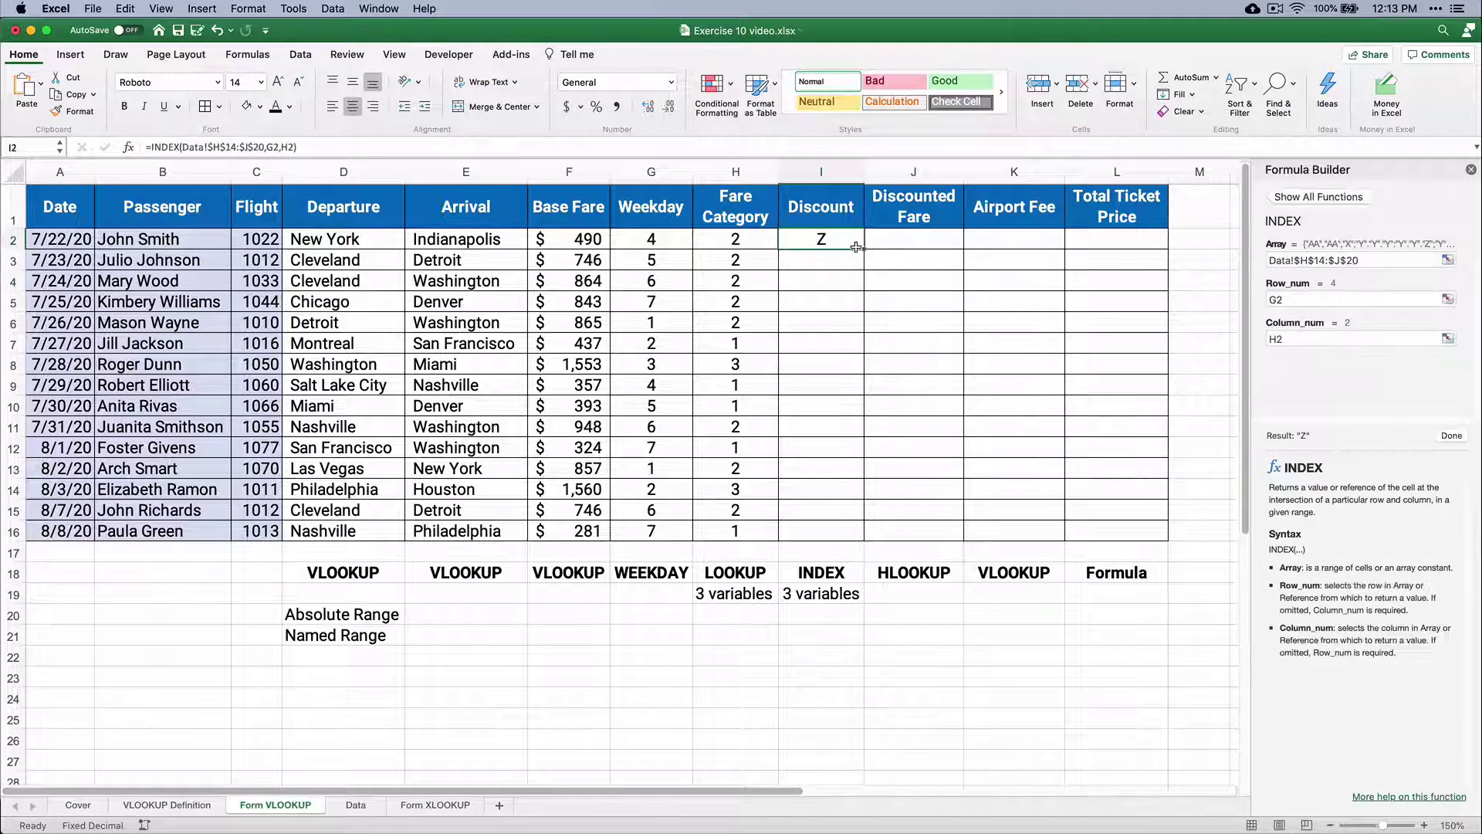
double_click(862, 249)
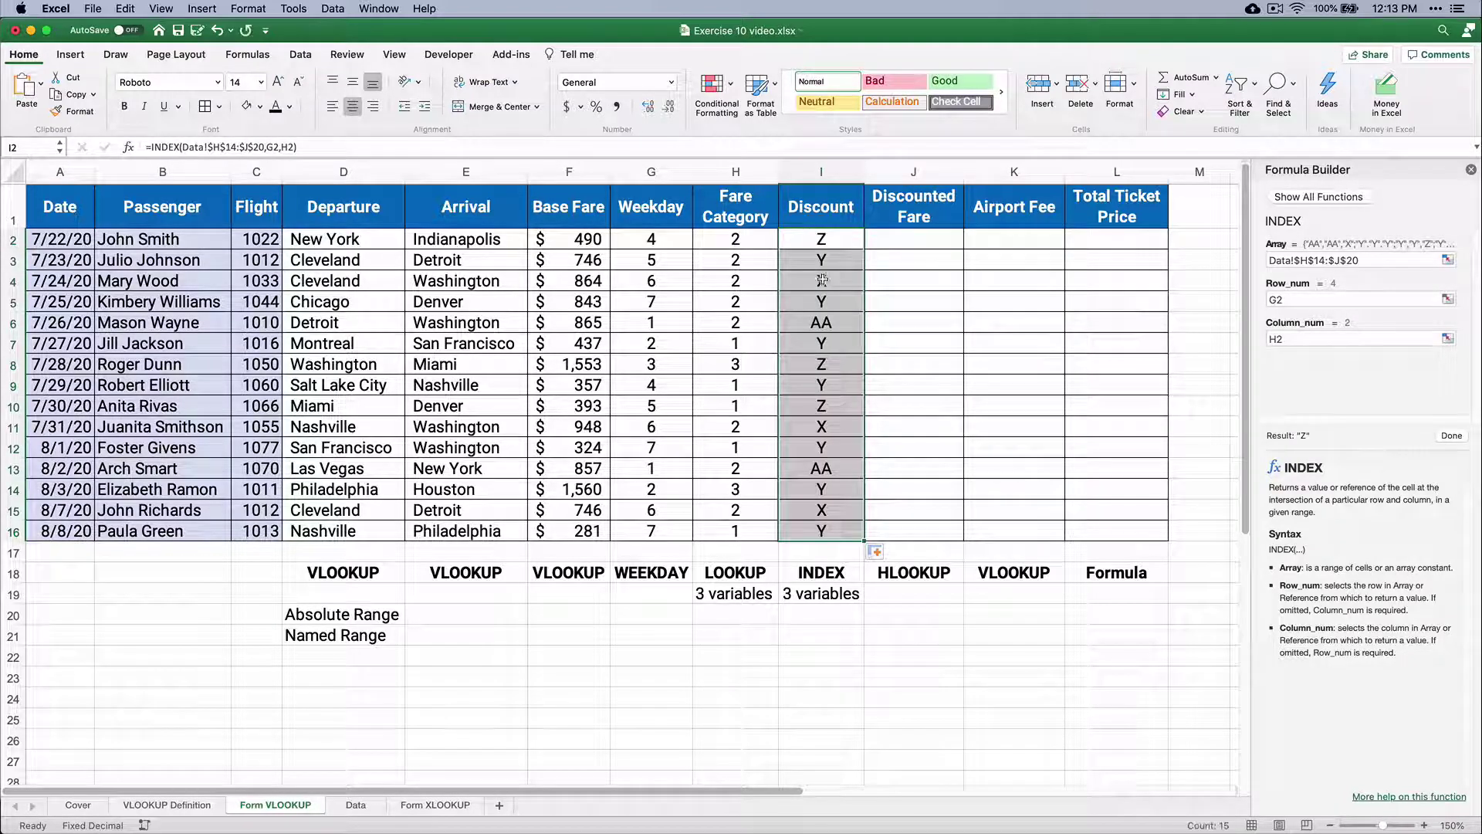
left_click(806, 321)
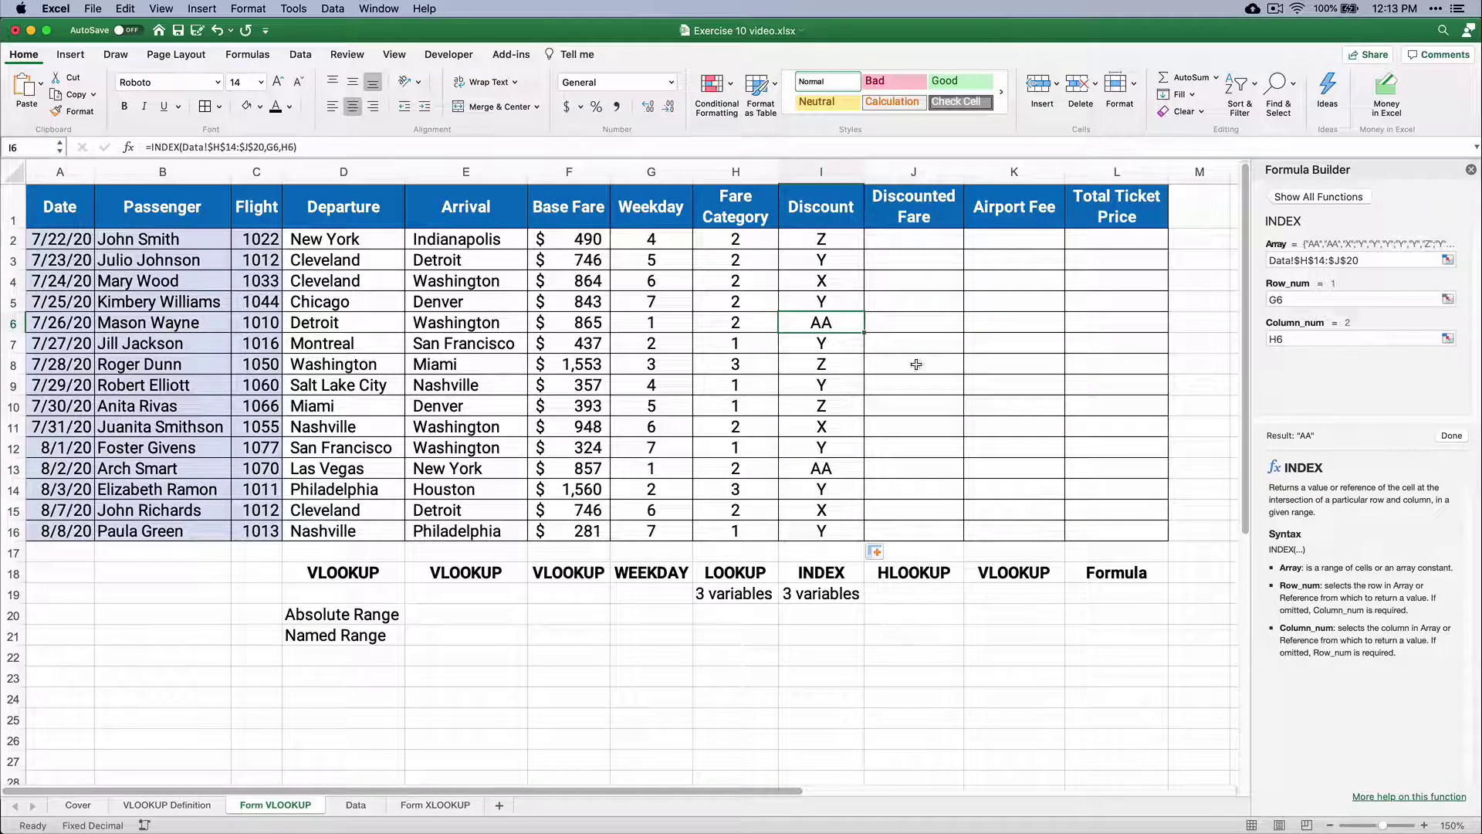
Select J2 on the form, and examine the Category and Discount rows of the Flight Discounts table on the Data sheet.
left_click(928, 237)
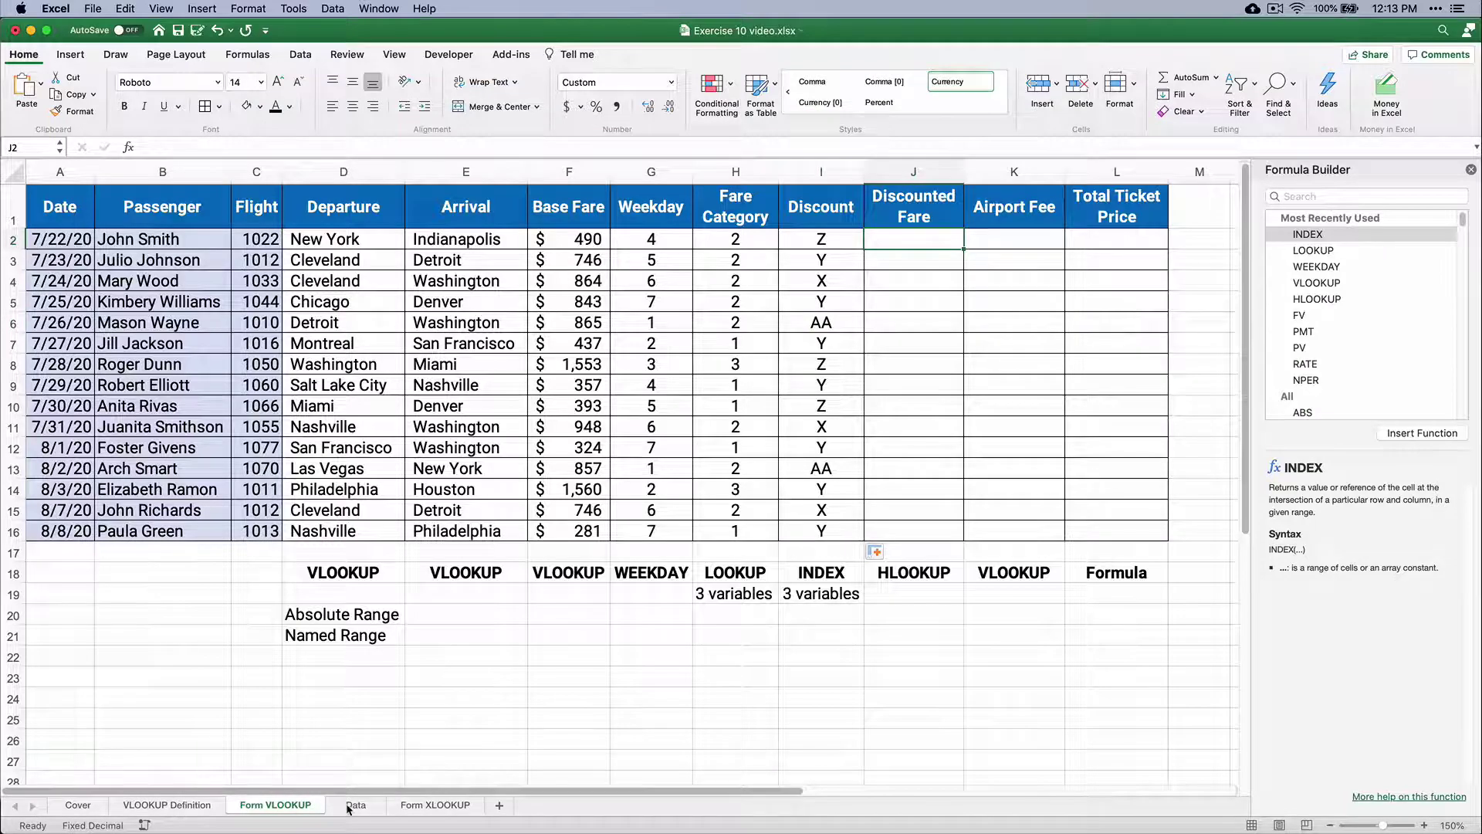
key("ctrl+Page_Down")
scroll(701, 535, "down", 3)
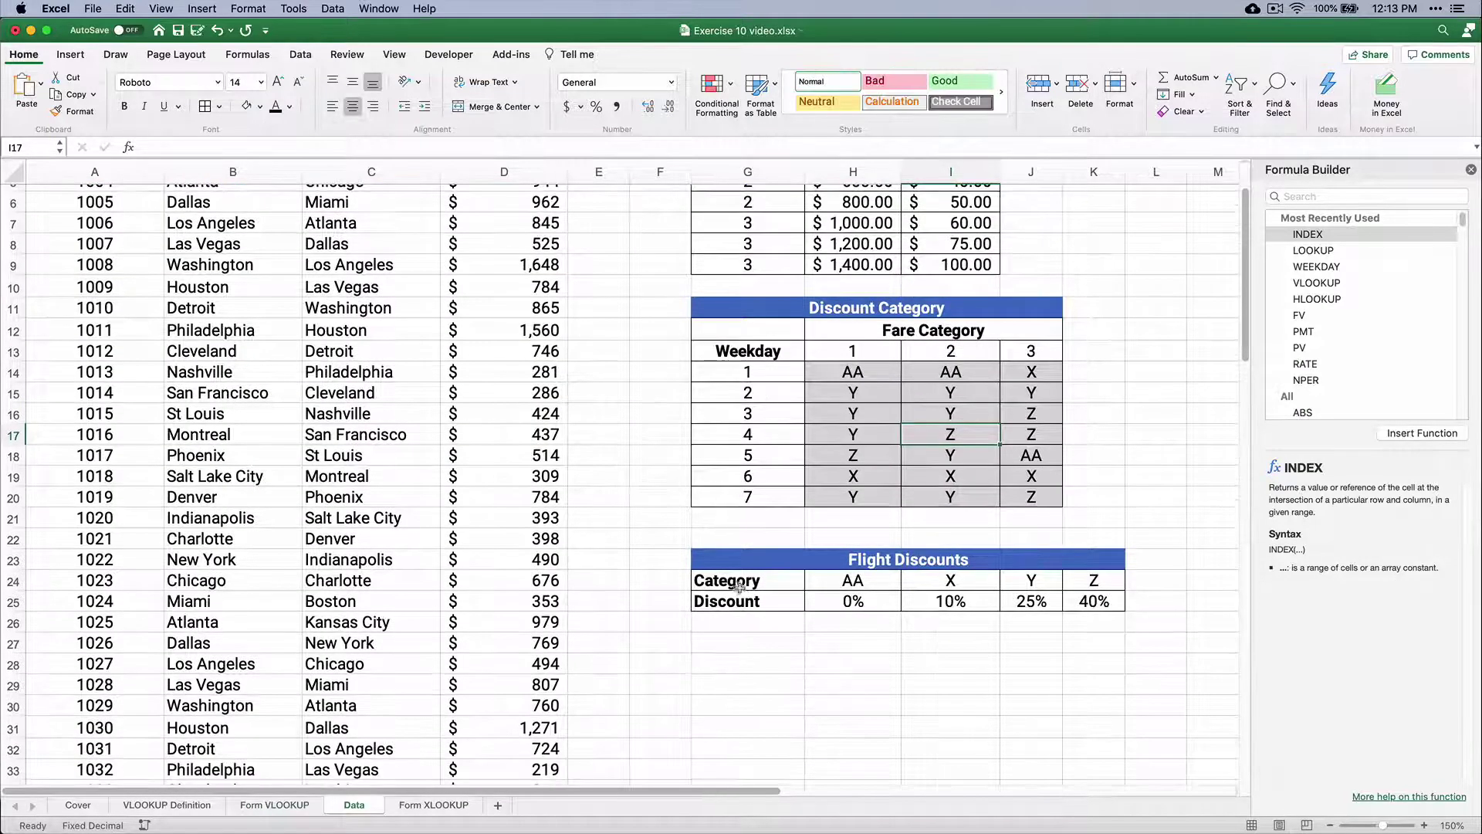
left_click_drag(733, 583, 1094, 600)
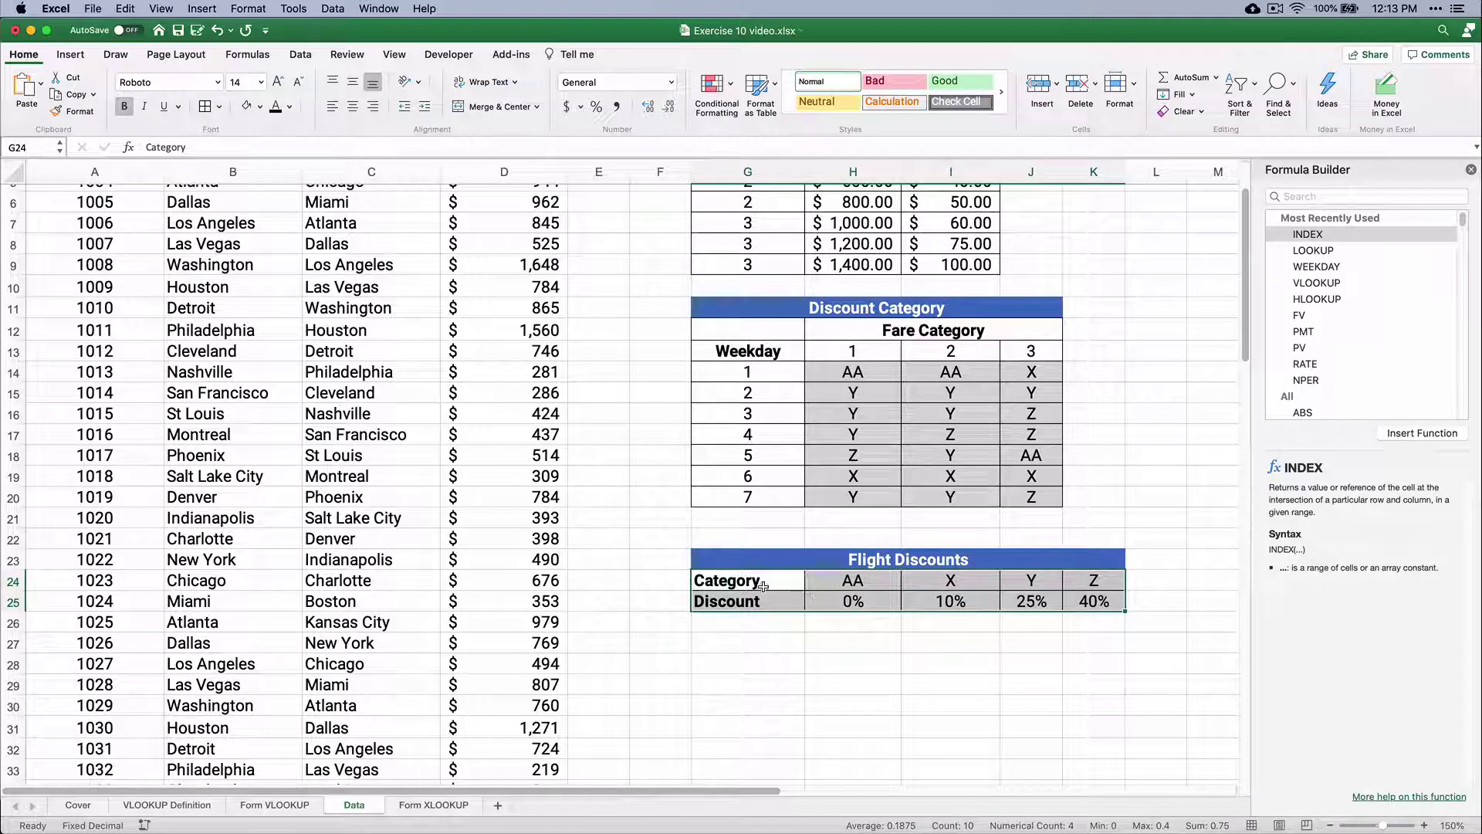
Copy the Flight Discounts range G24:K25 and paste it transposed, with all contents and formats, at G28.
left_click_drag(740, 583, 1087, 601)
right_click(966, 601)
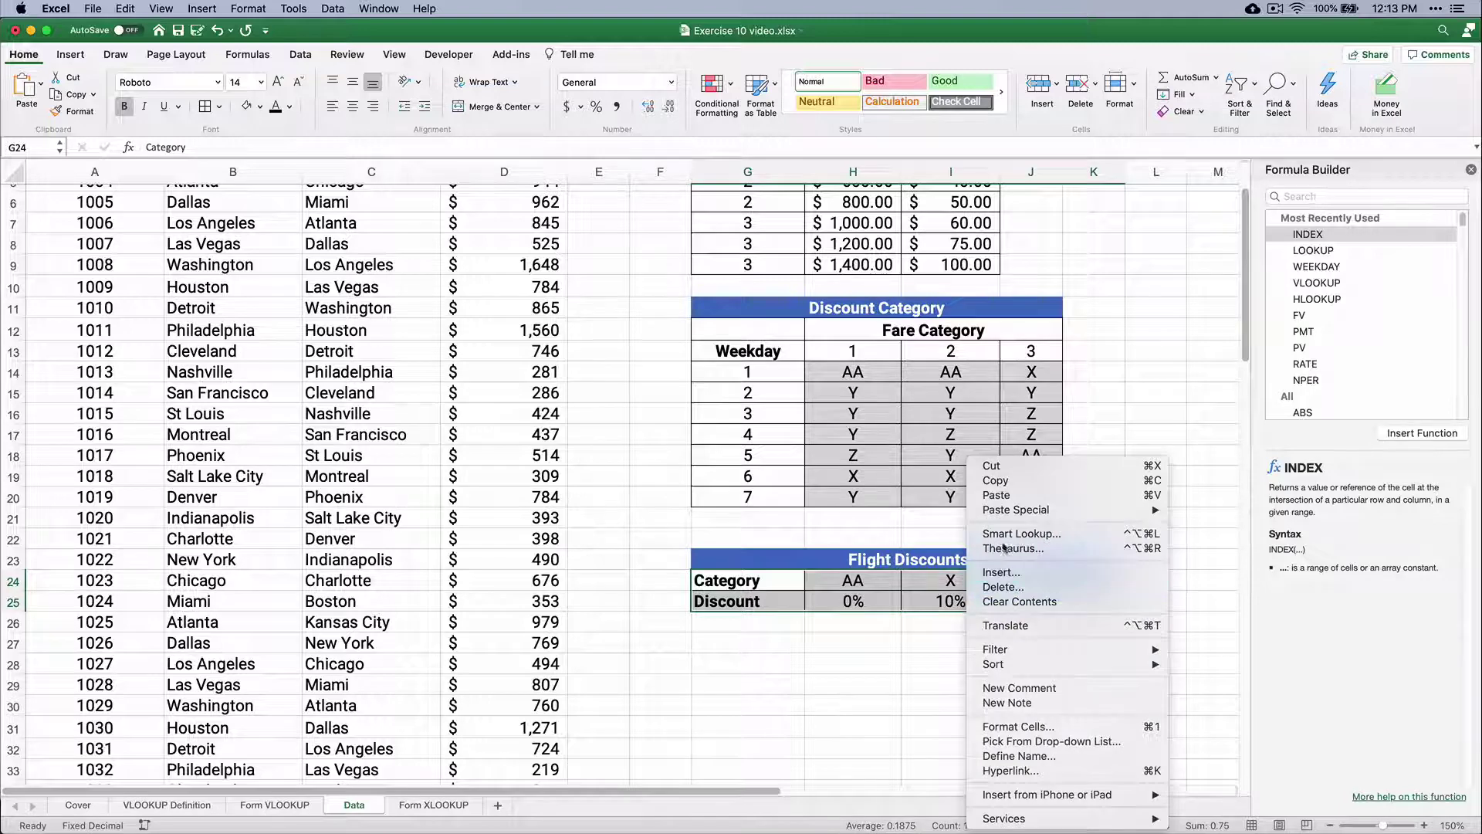
left_click(996, 480)
scroll(857, 618, "down", 3)
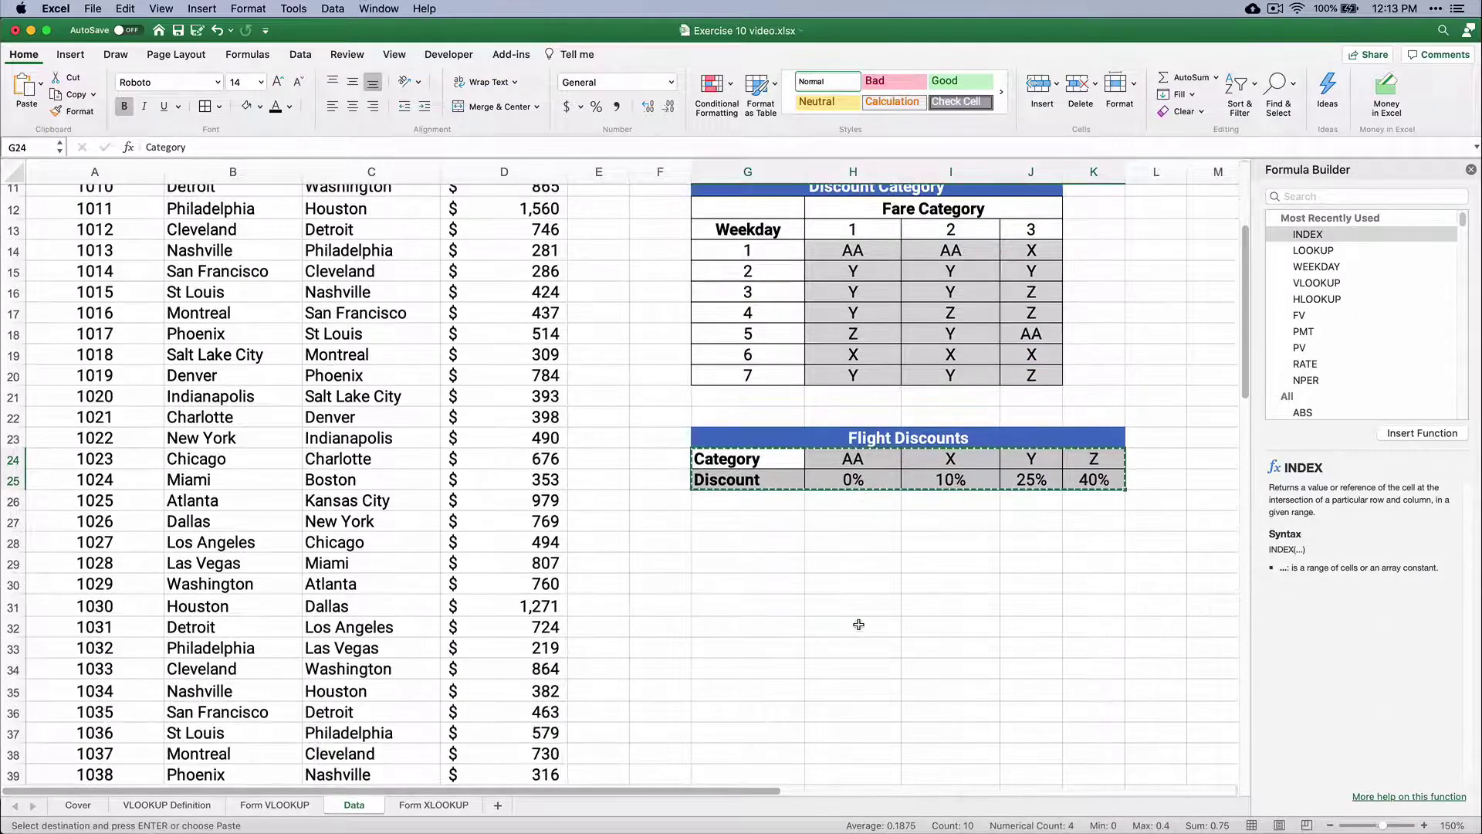
left_click(736, 550)
right_click(736, 550)
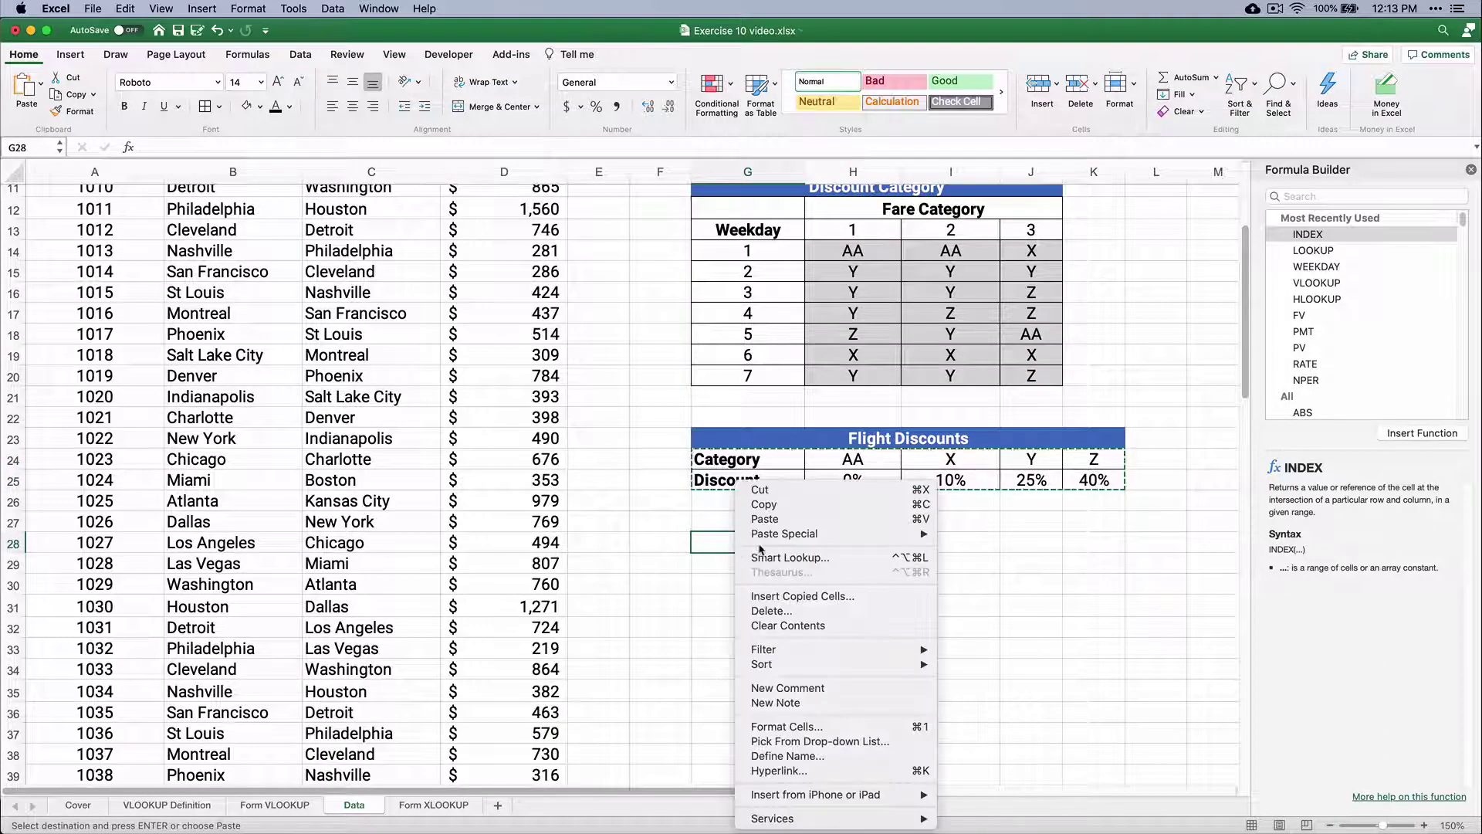
mouse_move(784, 538)
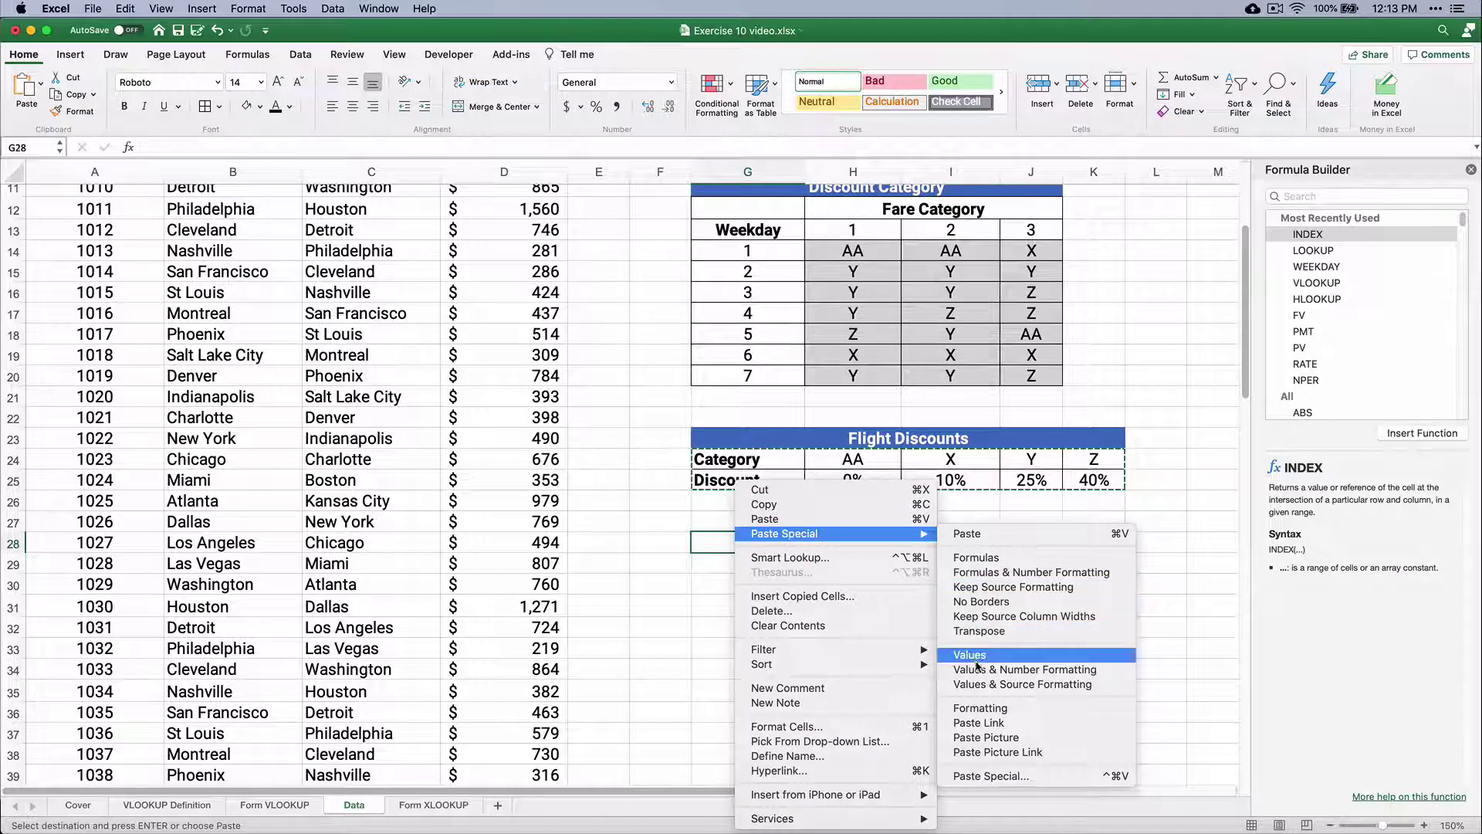
left_click(1009, 775)
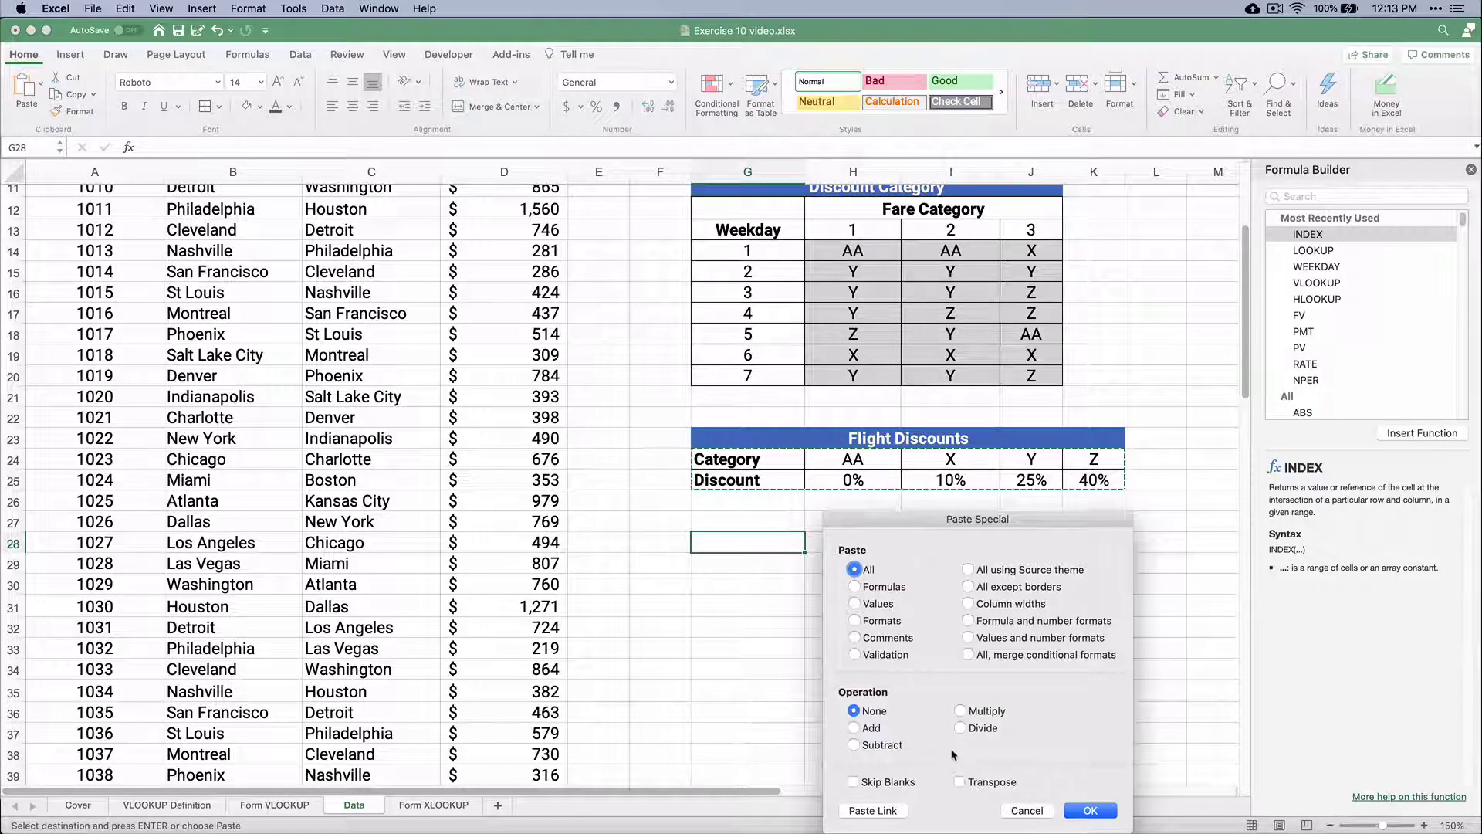
left_click(959, 781)
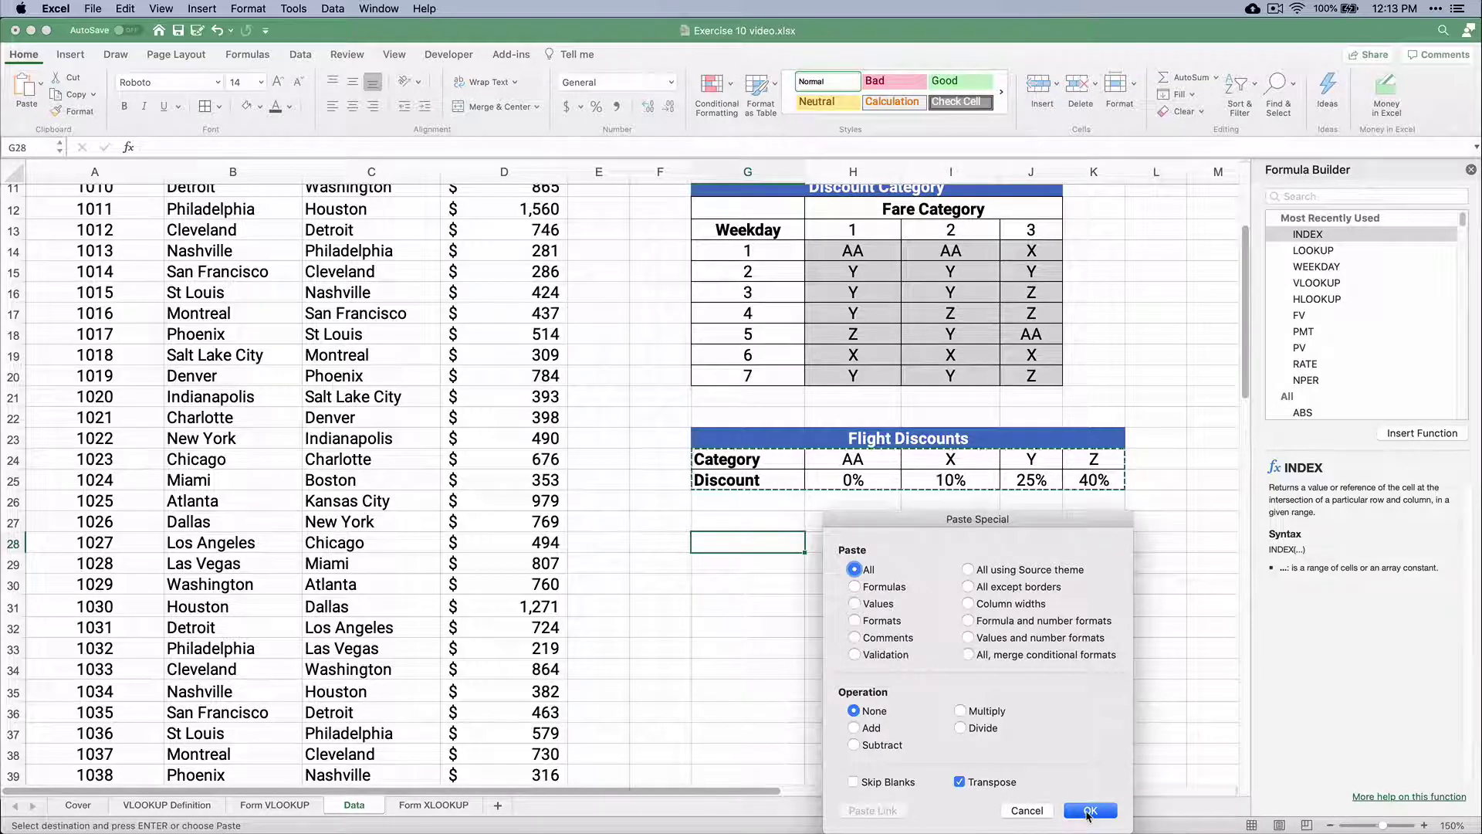
left_click(1089, 811)
left_click(842, 699)
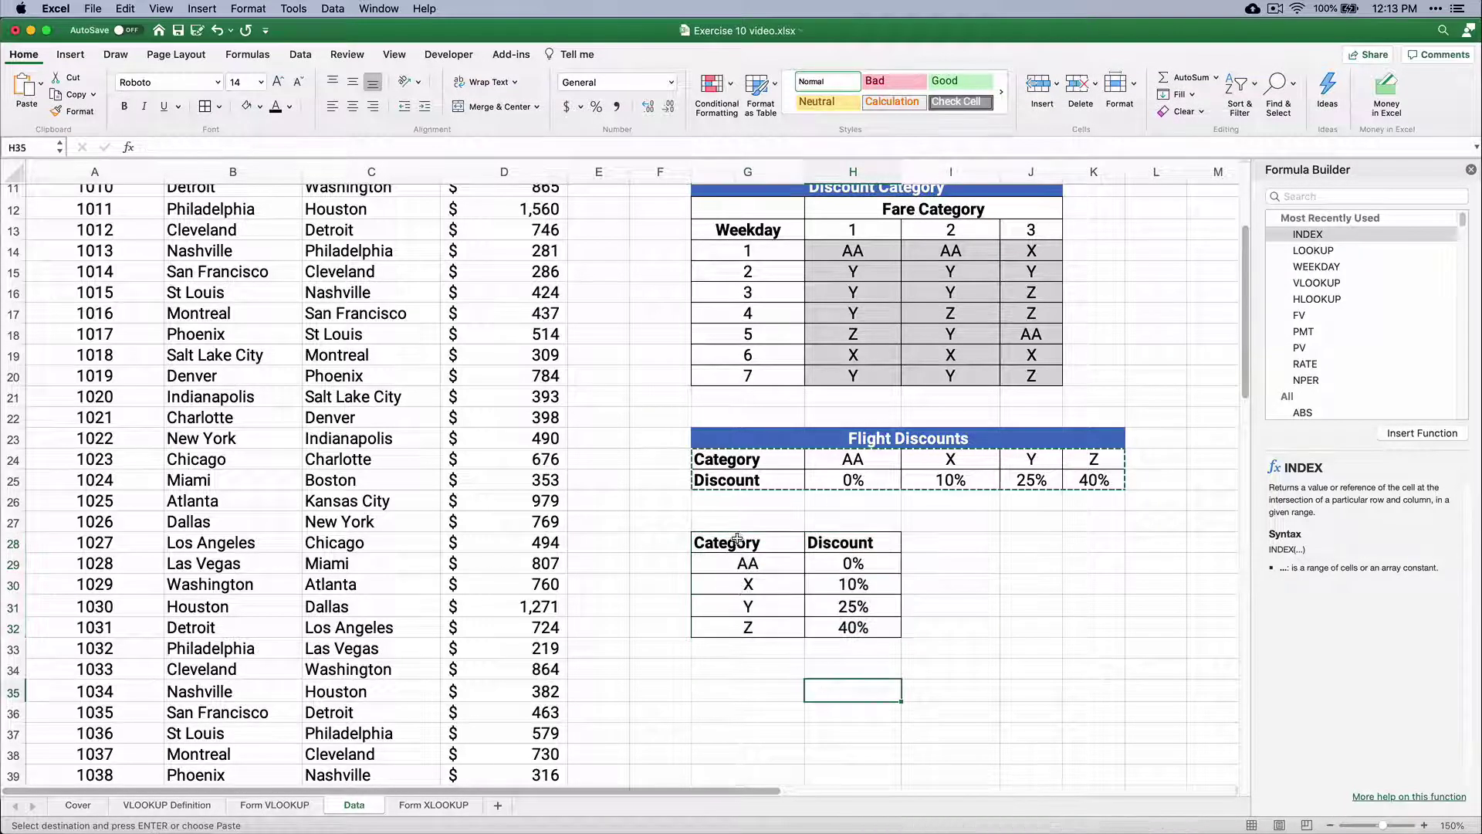
Review the transposed Category and Discount table in G28:H32, and undo the transposed paste.
left_click_drag(738, 539, 740, 624)
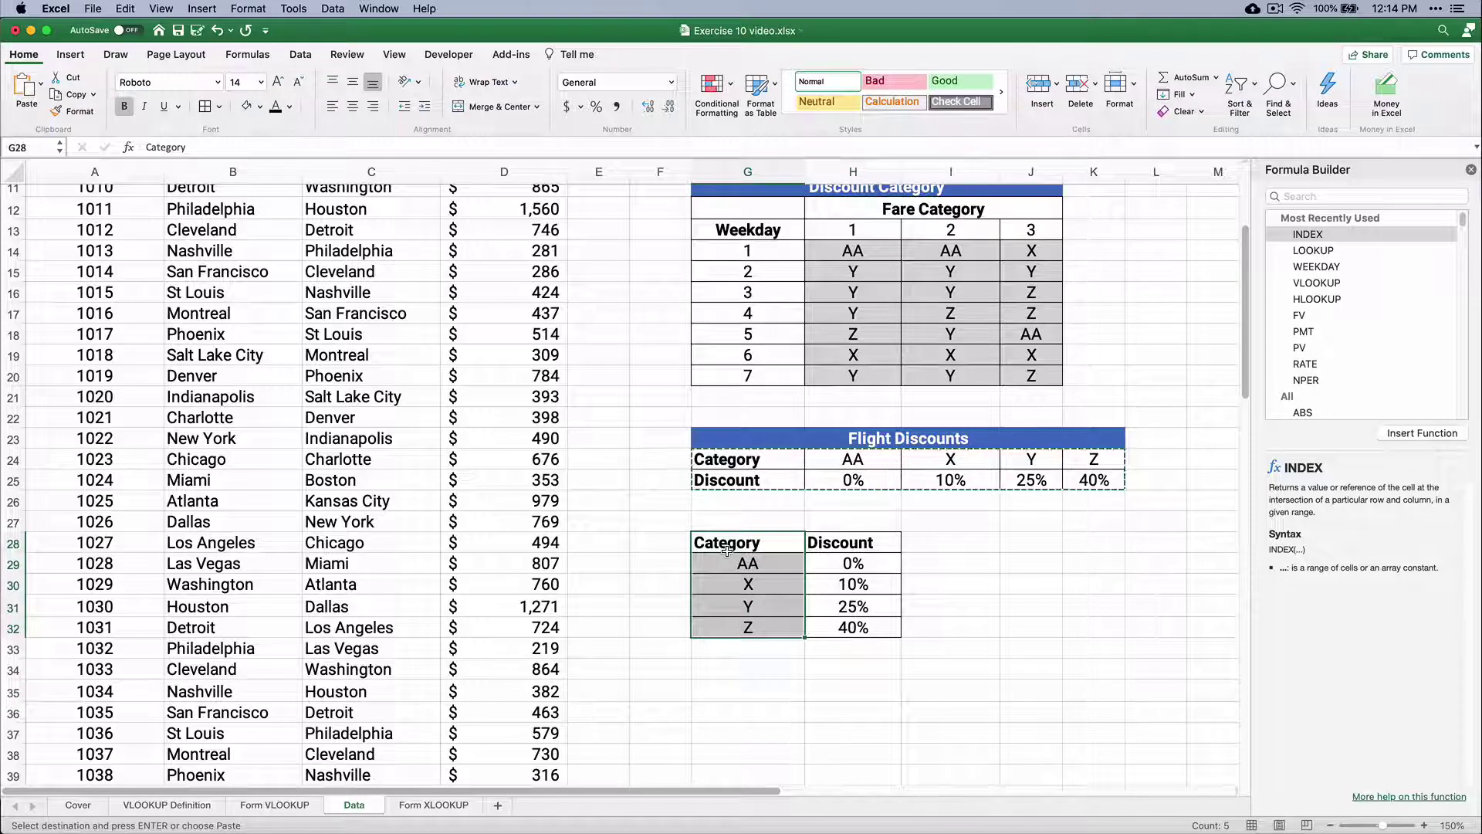
left_click_drag(727, 550, 859, 627)
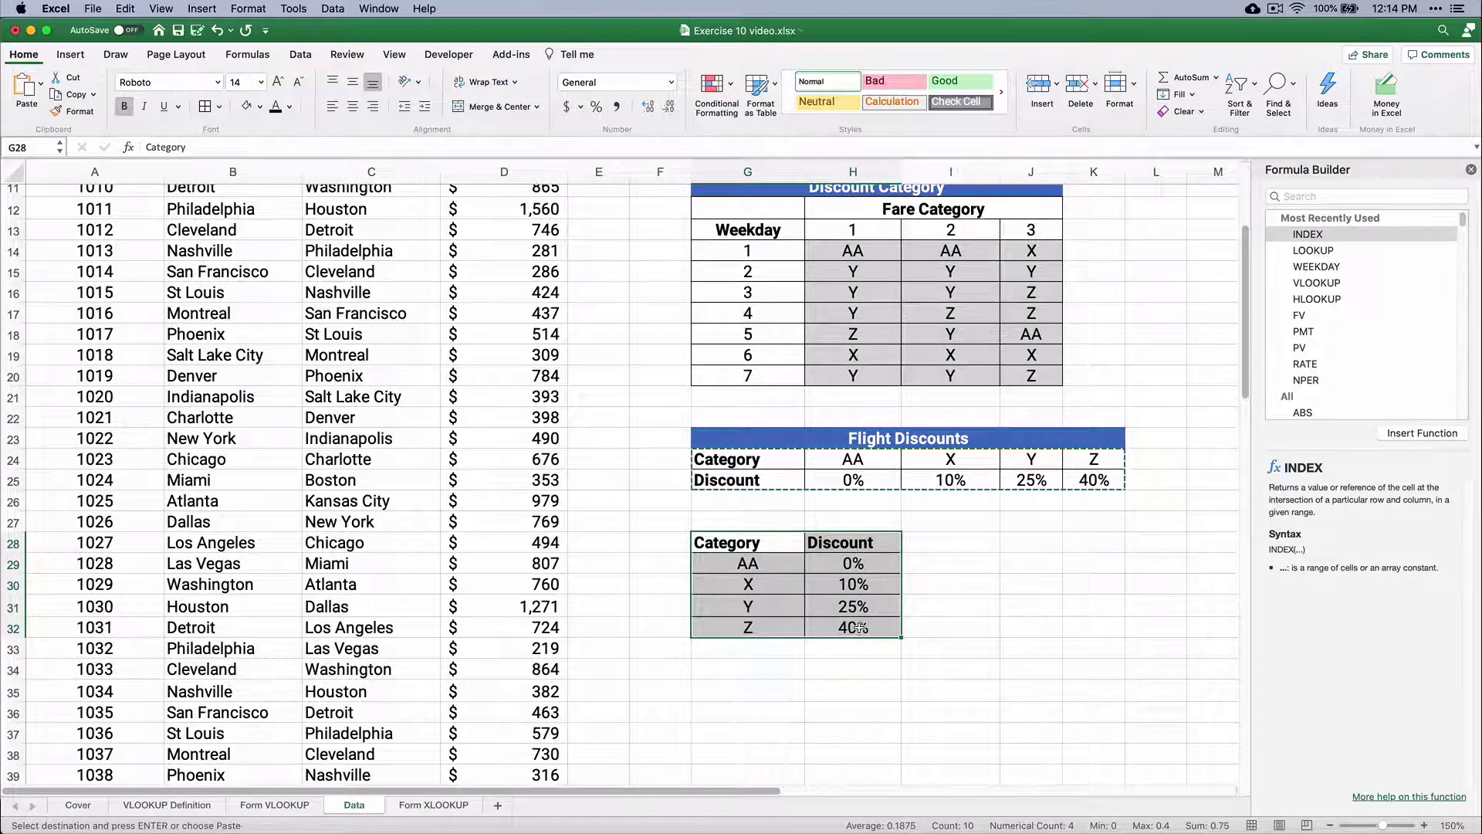
key("super+z")
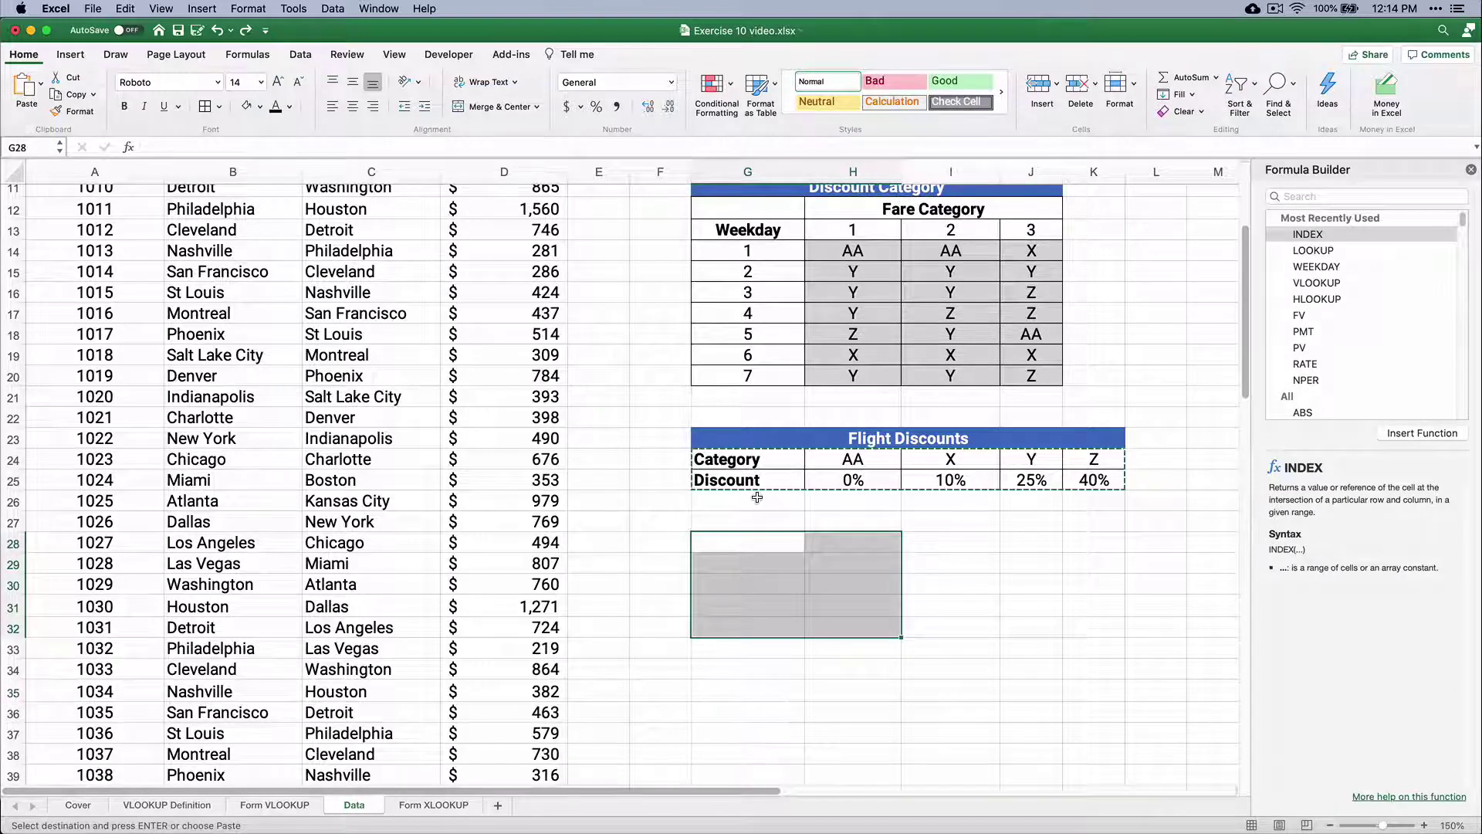
Cancel the pending copy on the Data sheet, and start an HLOOKUP in J2 of the form with I2 as the lookup value.
key("Escape")
left_click(853, 502)
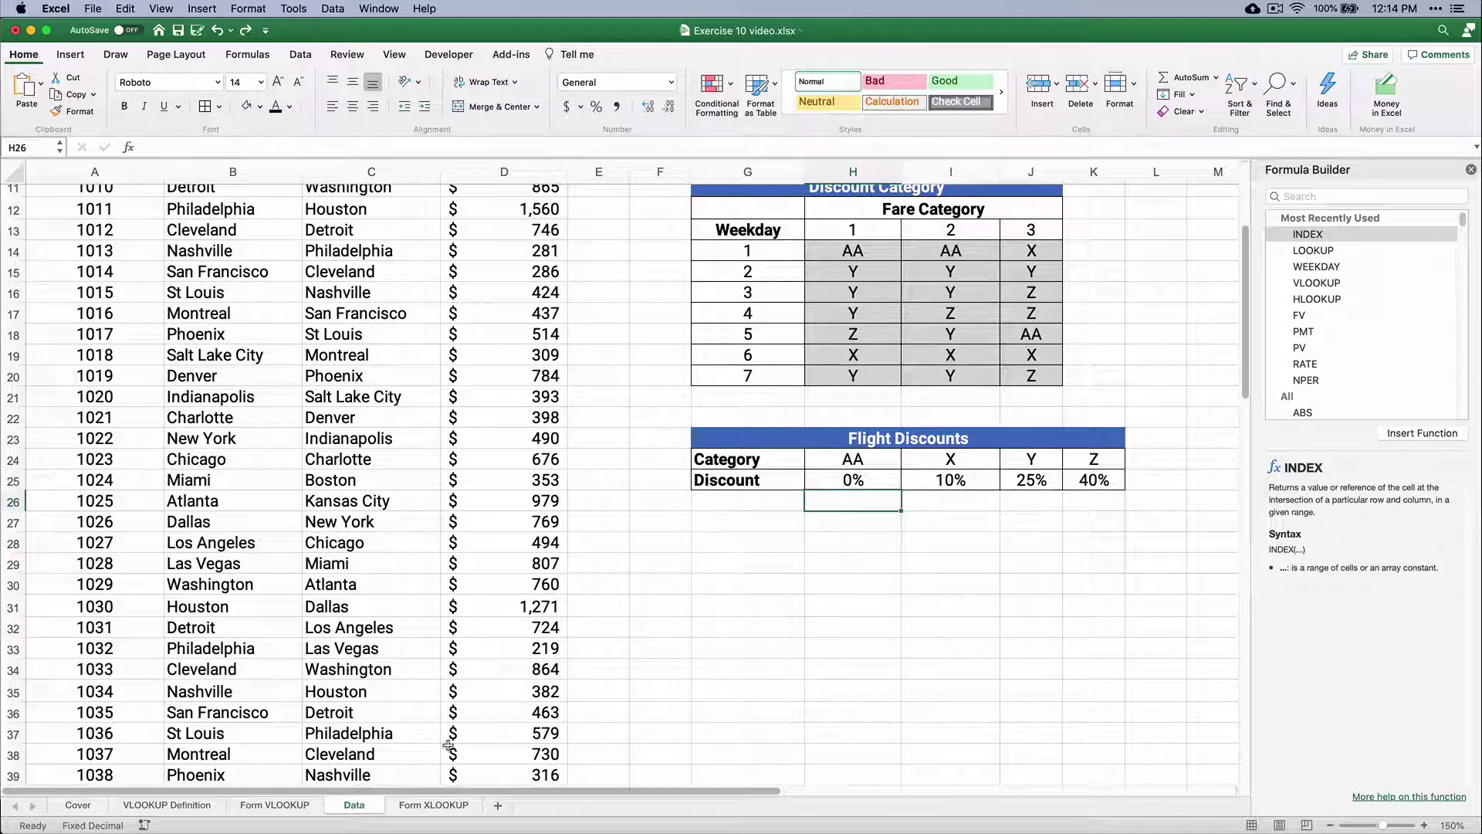
key("ctrl+Page_Up")
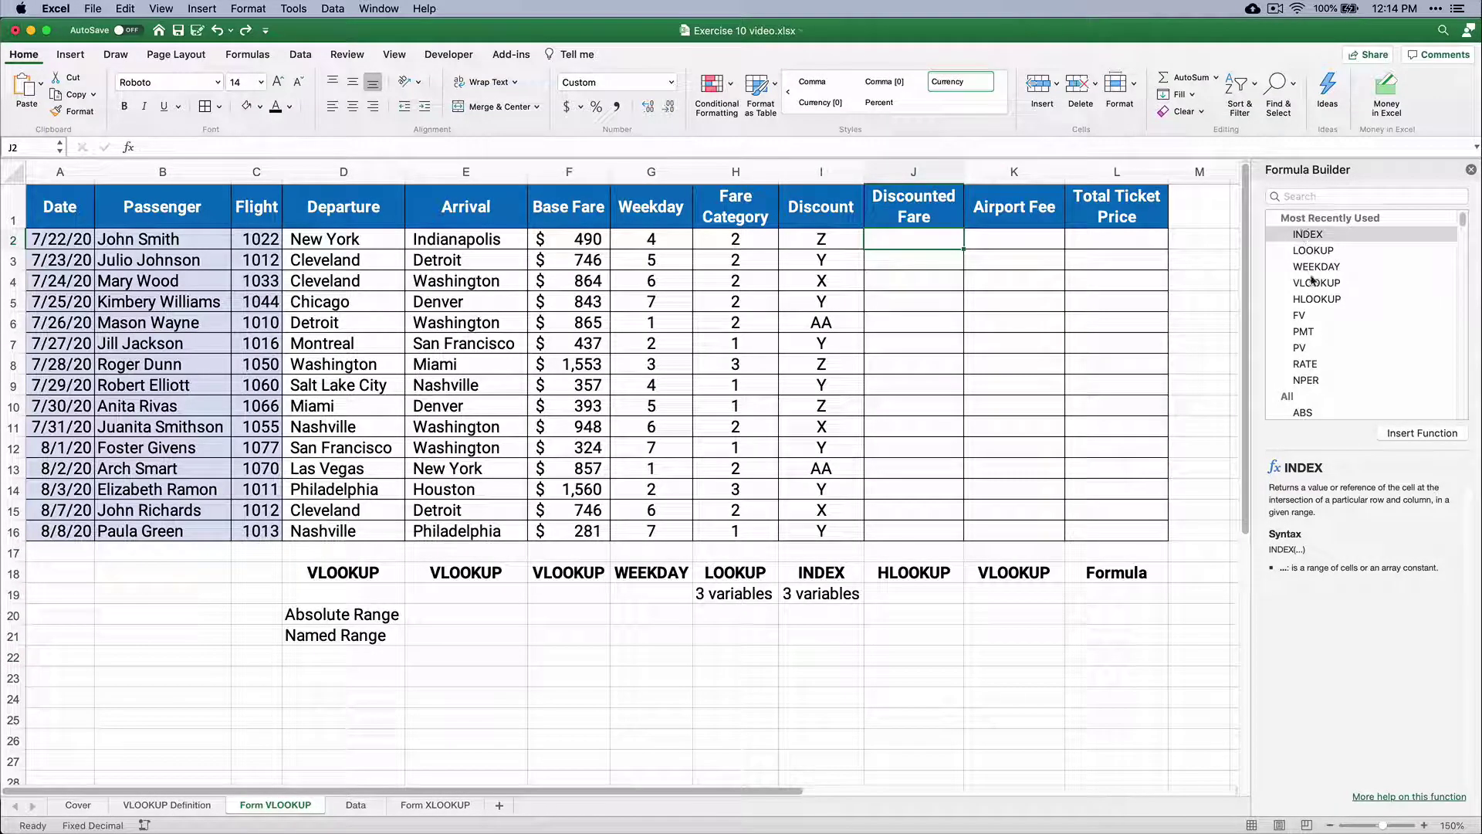
double_click(1317, 299)
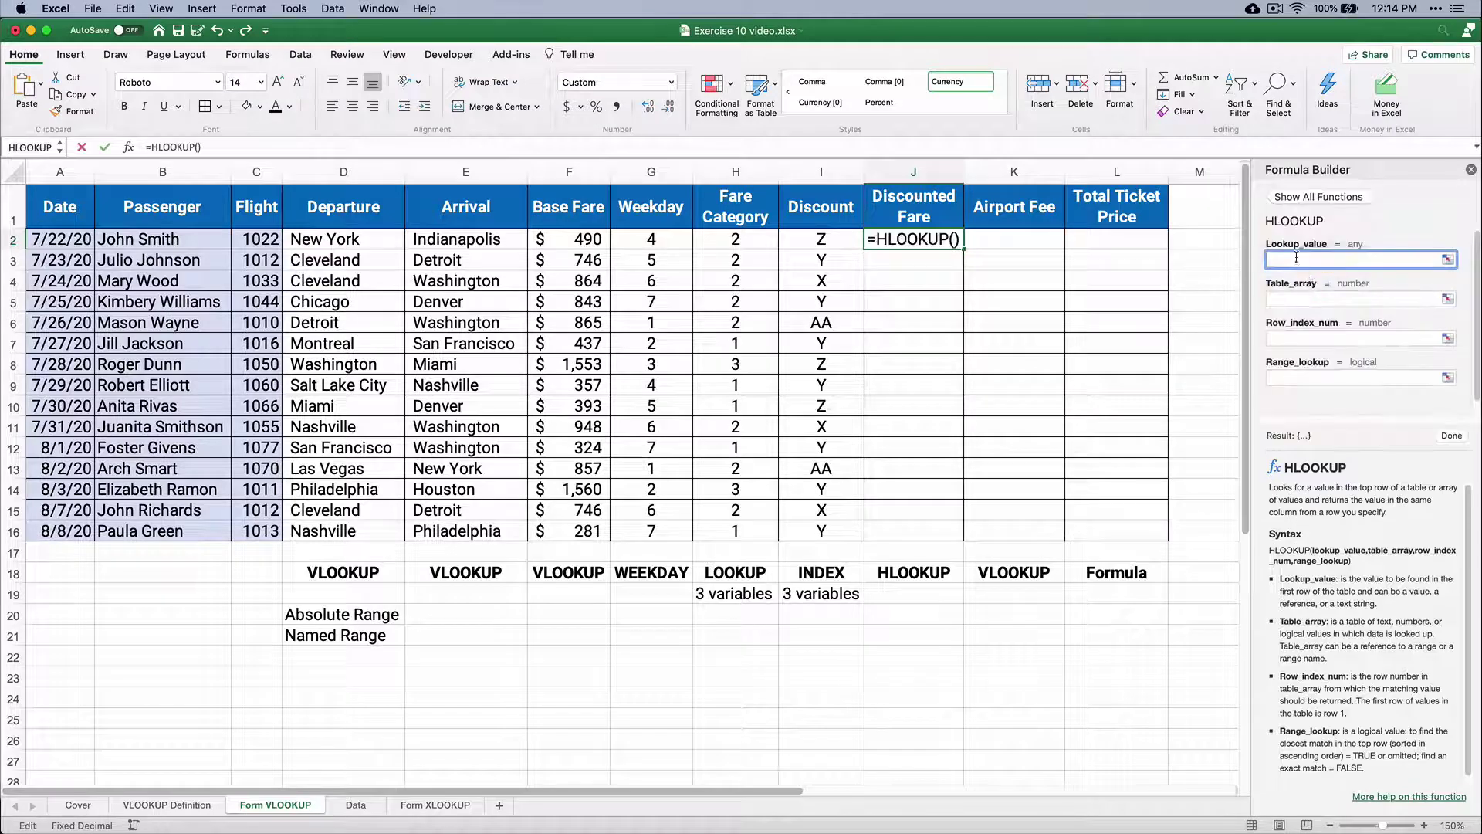
left_click(824, 237)
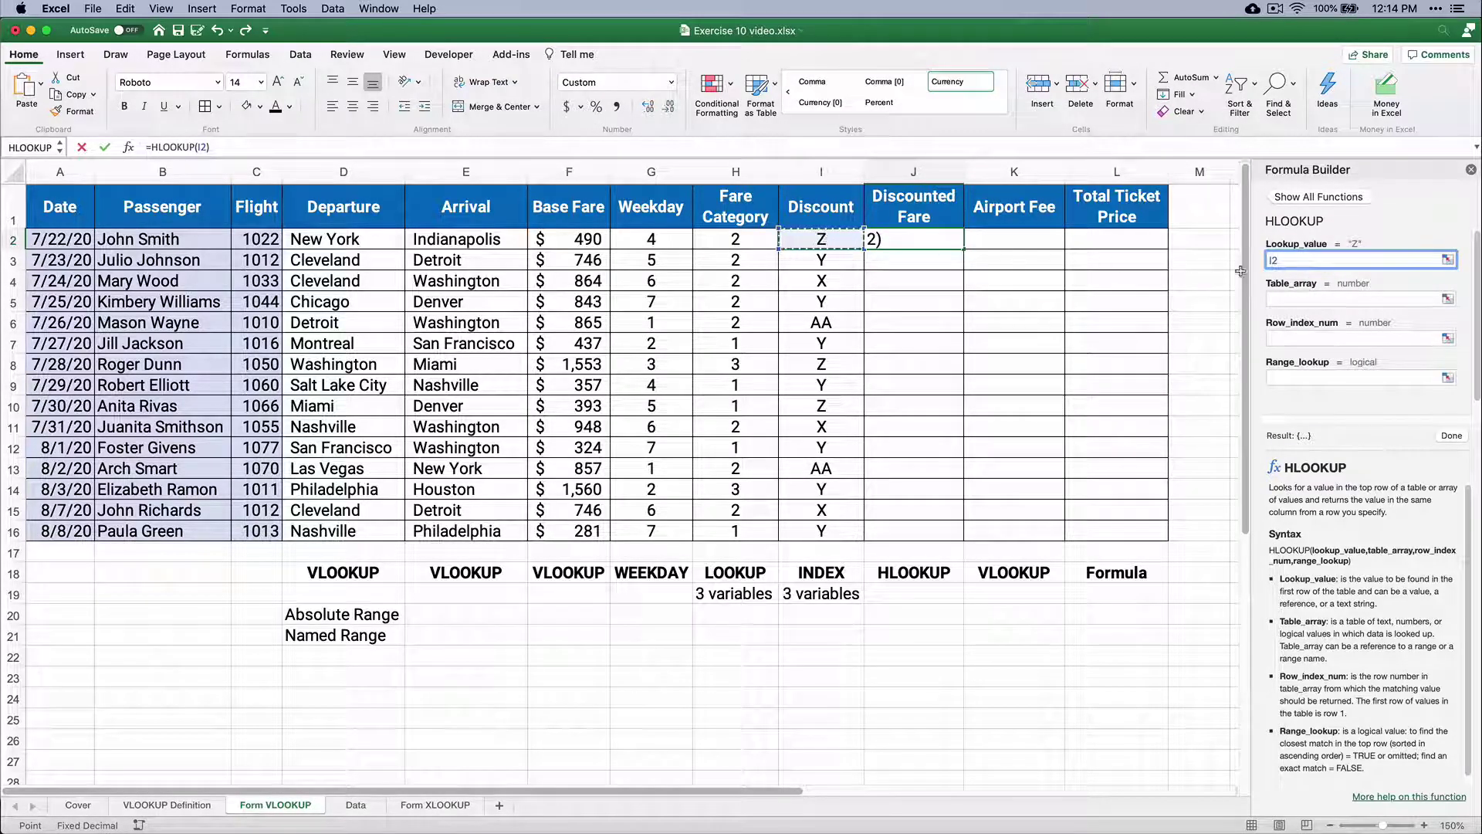
left_click(1301, 298)
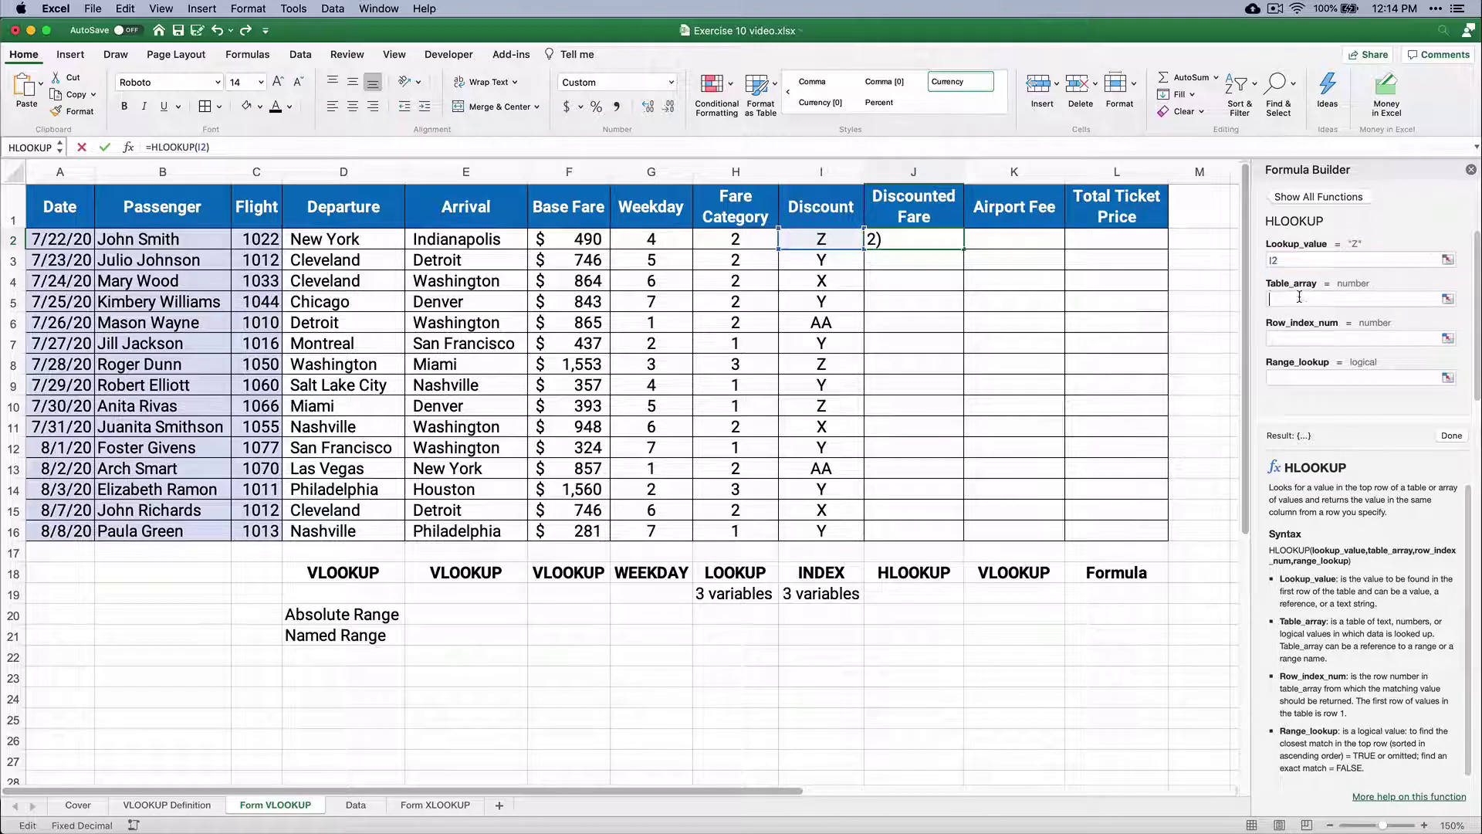
Set the HLOOKUP table array to the category and discount values on the Data sheet as the absolute range Data!$H$24:$K$25.
left_click(352, 810)
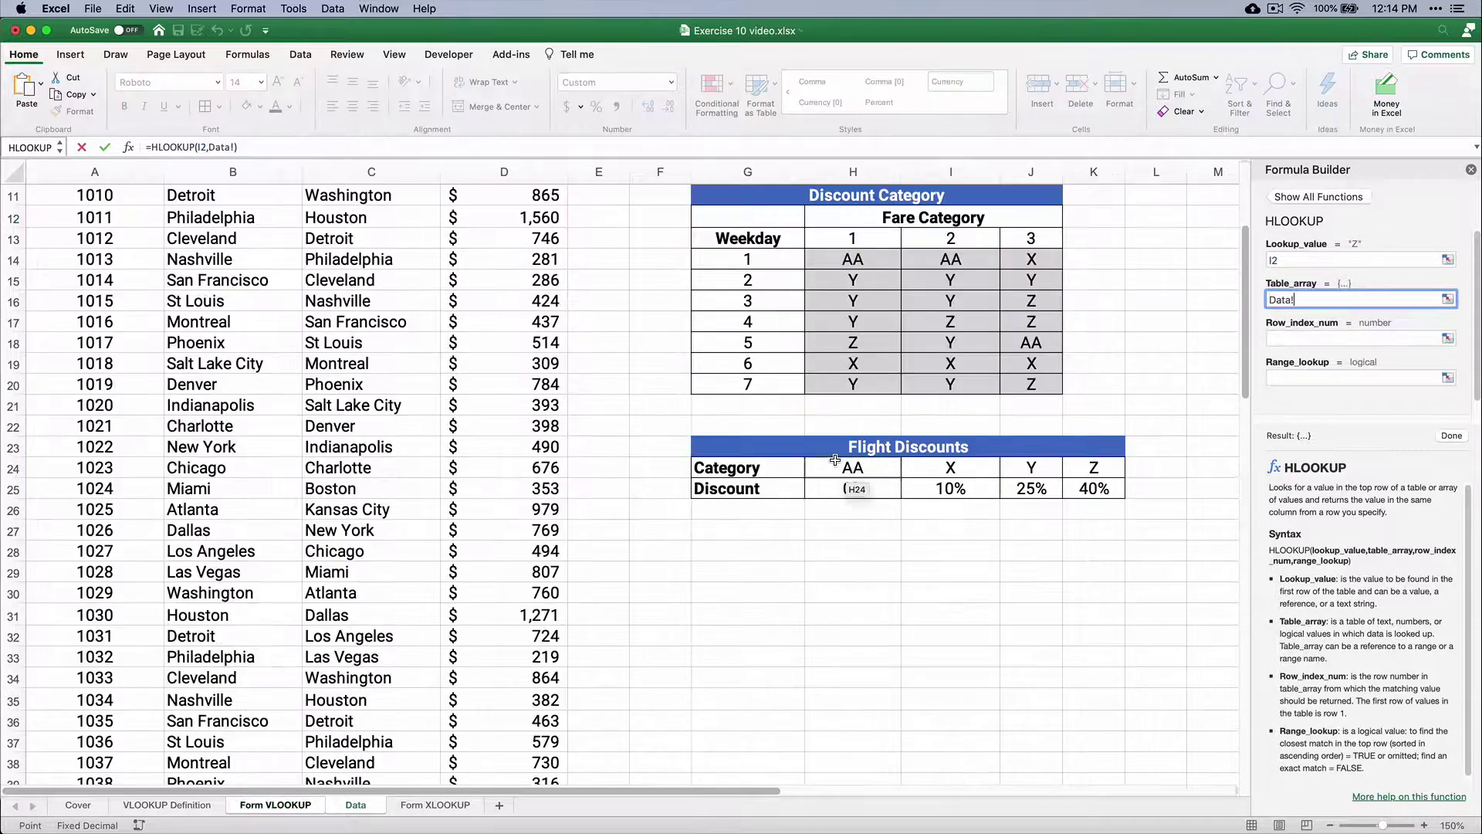
left_click_drag(835, 462, 1085, 489)
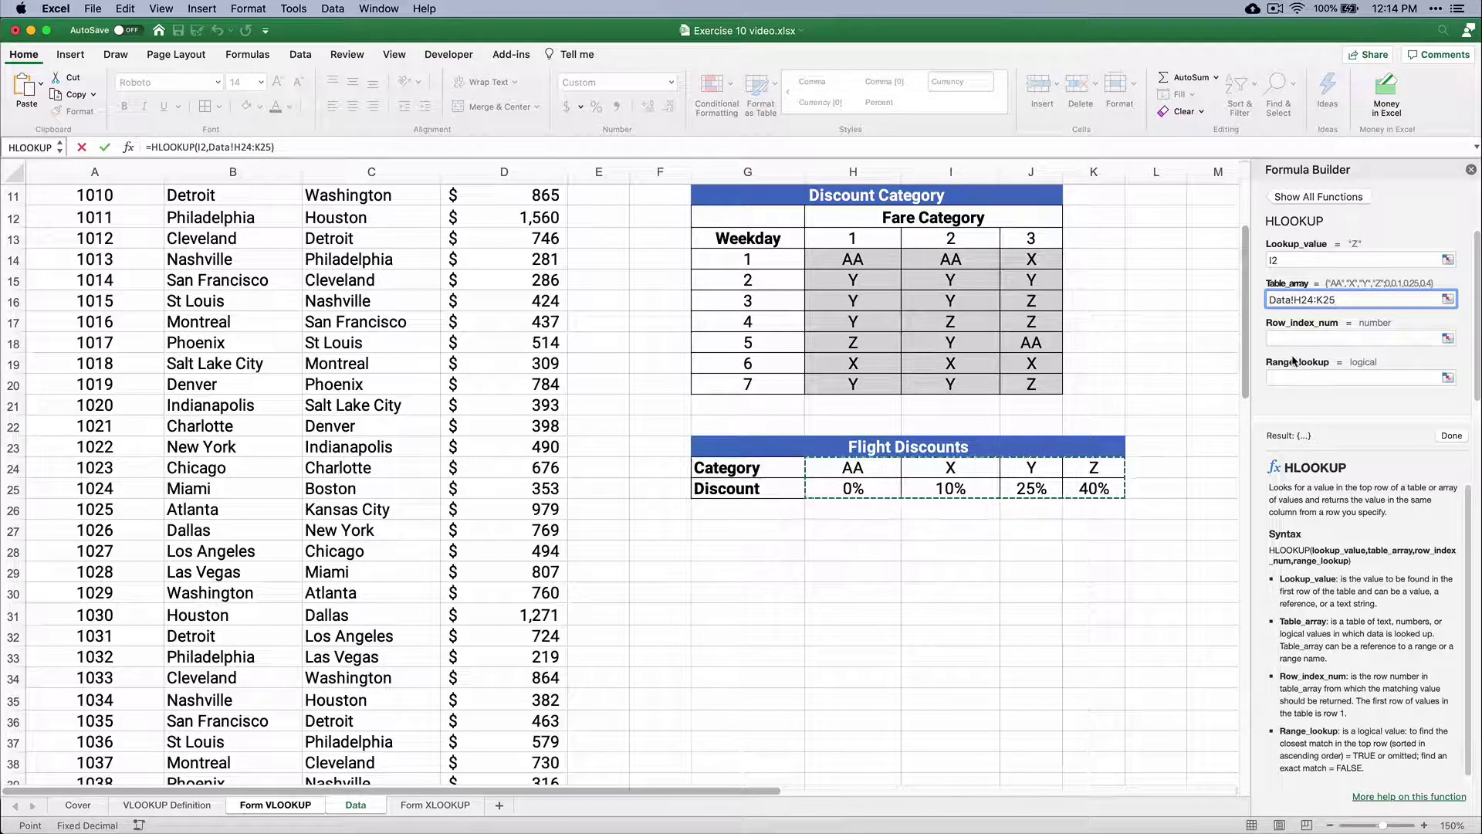
mouse_move(1294, 360)
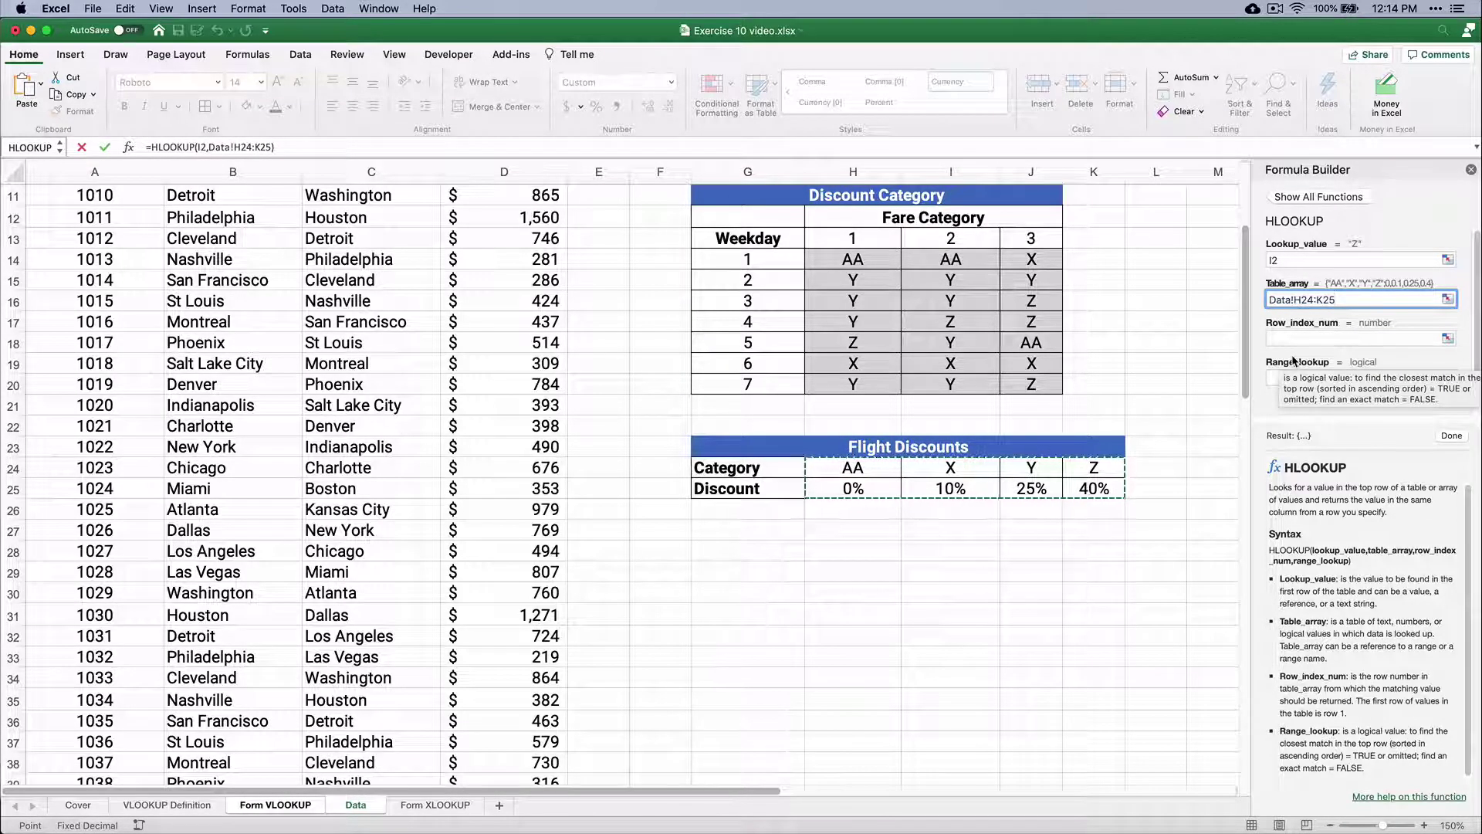
key("F4")
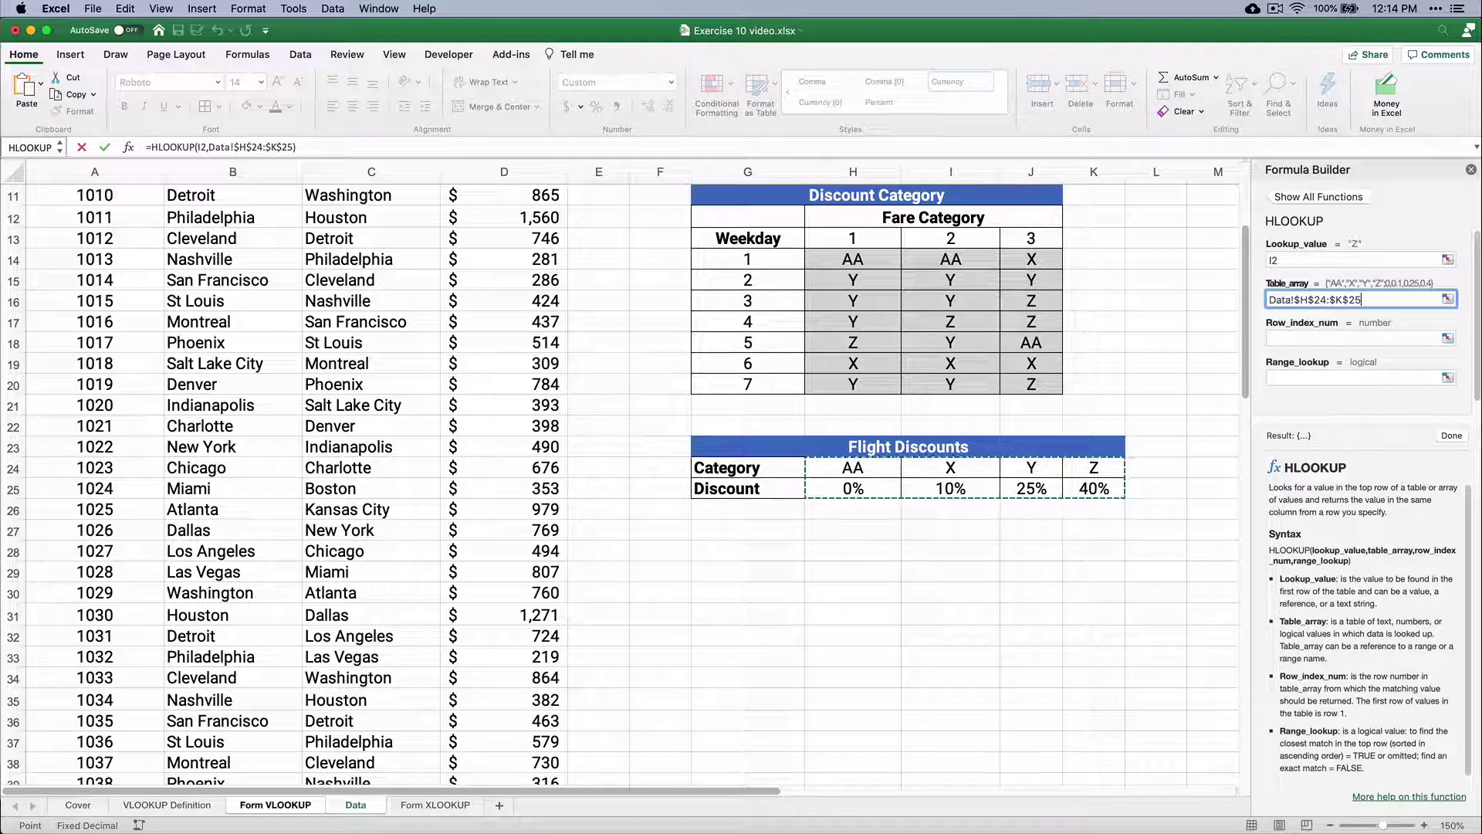
Complete the HLOOKUP in J2 with row index 2 and range lookup FALSE, and format the cell as a percentage.
left_click(1283, 339)
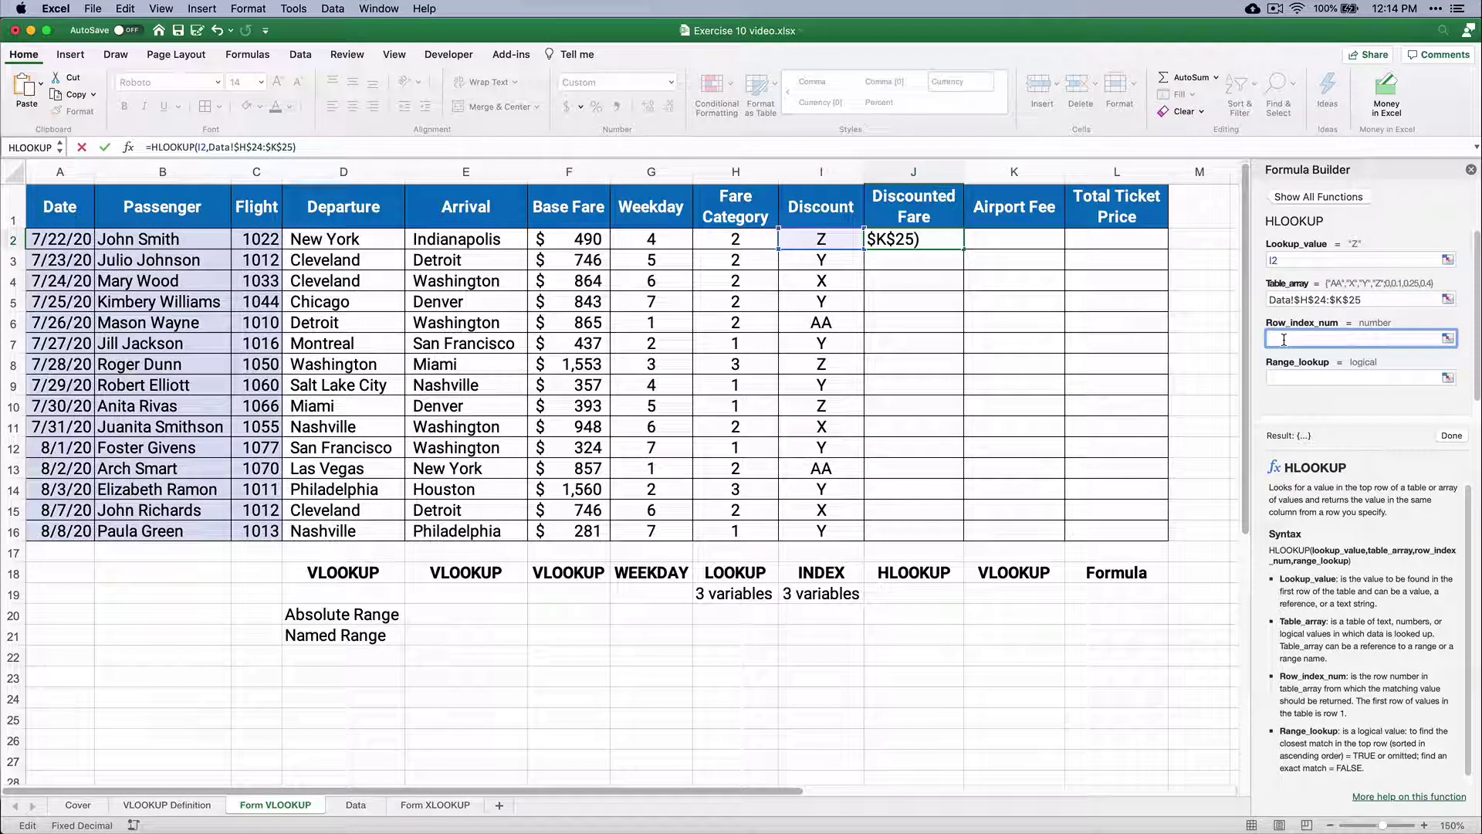
type("2")
left_click(1289, 376)
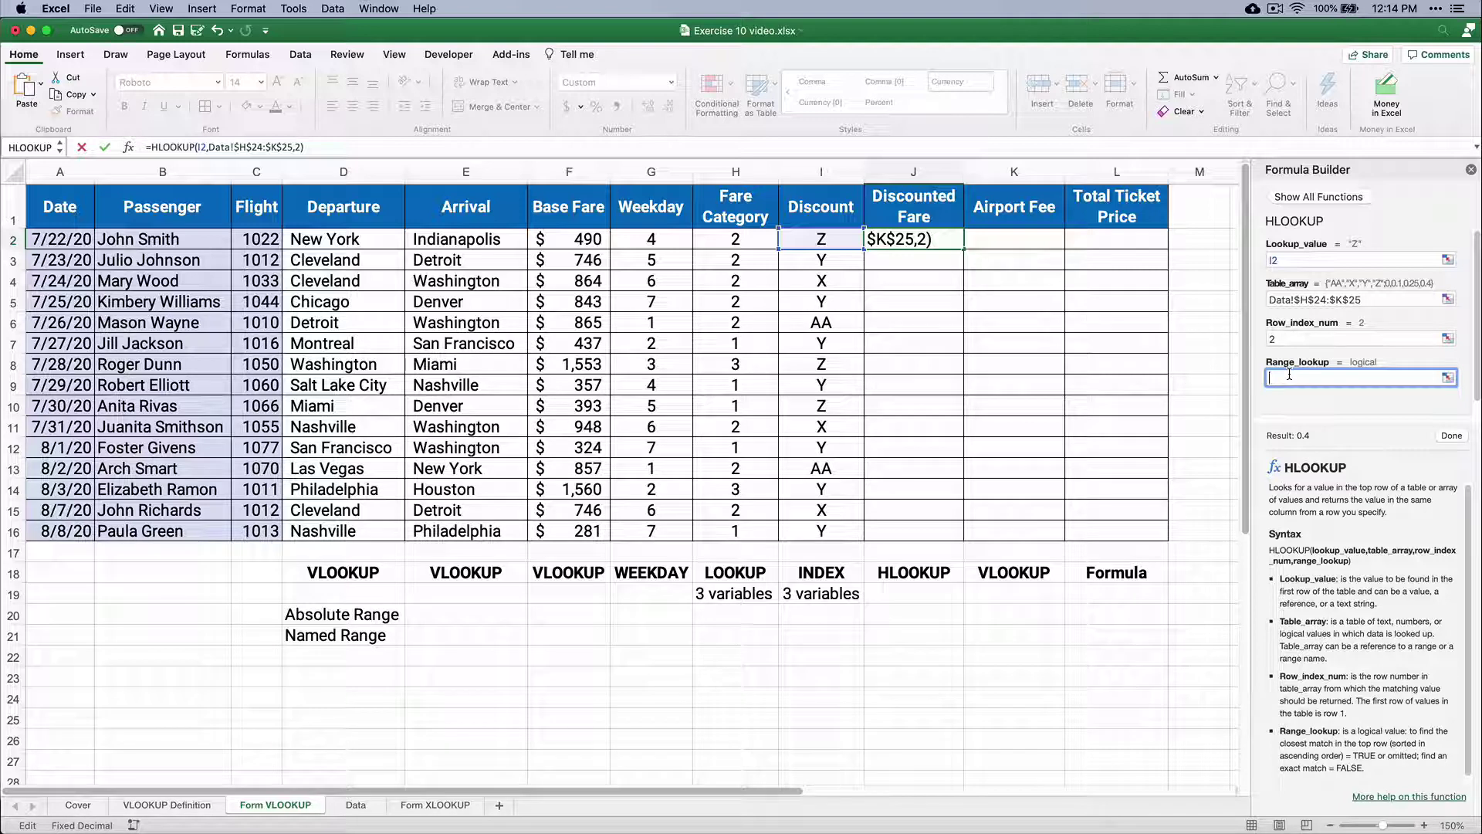
type("f")
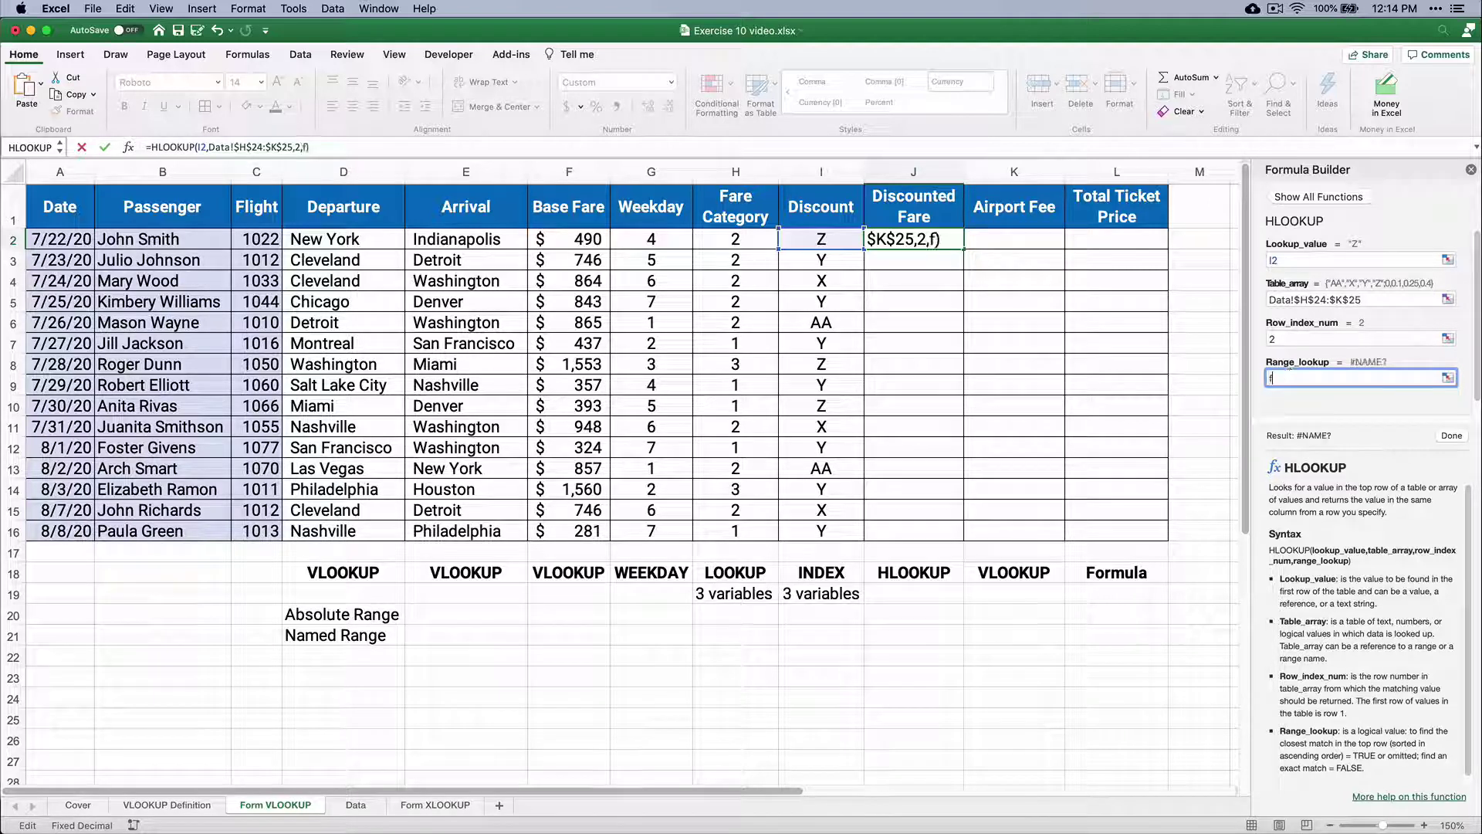
type("alse")
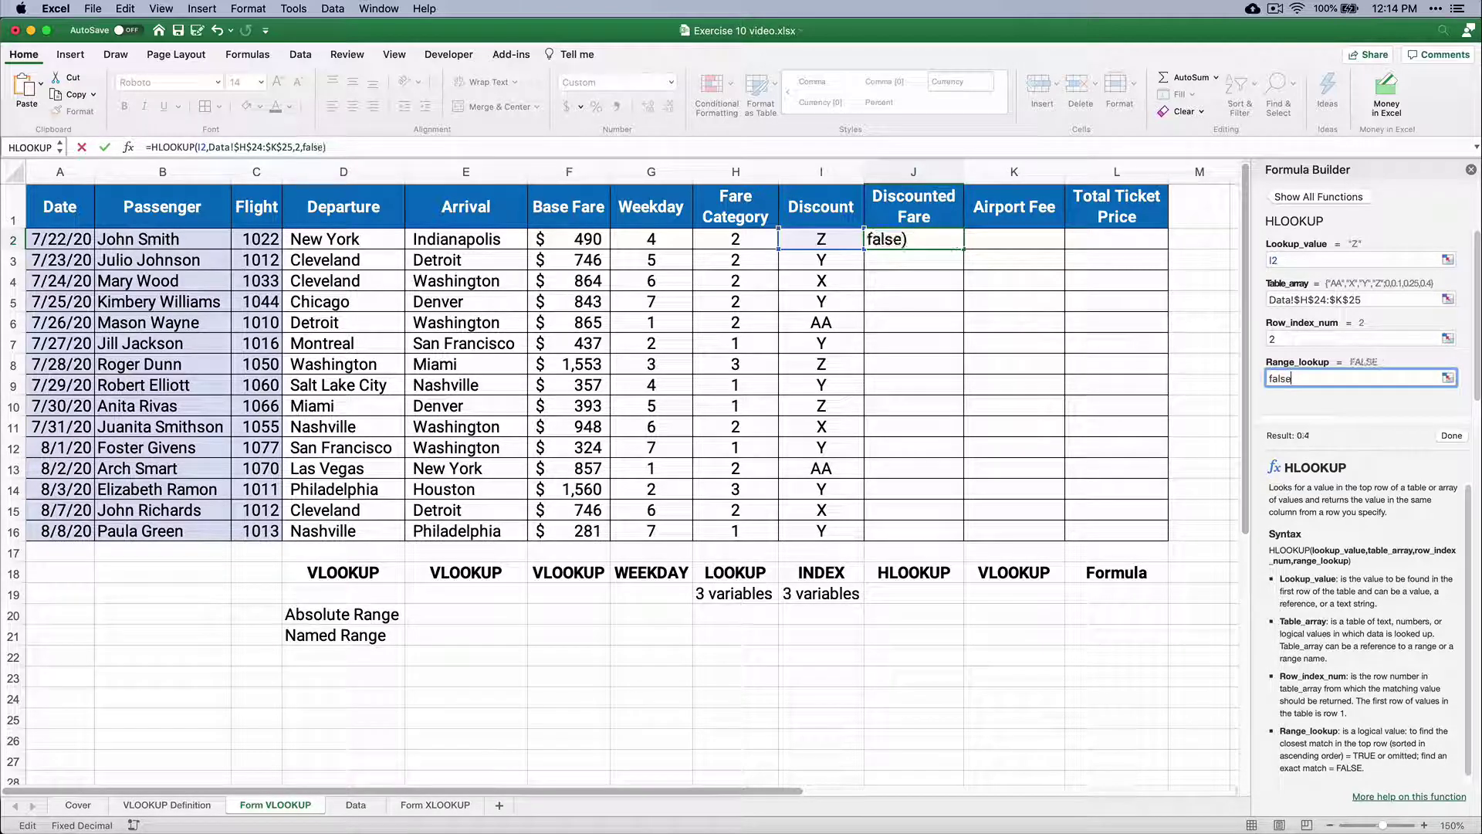
left_click(1451, 436)
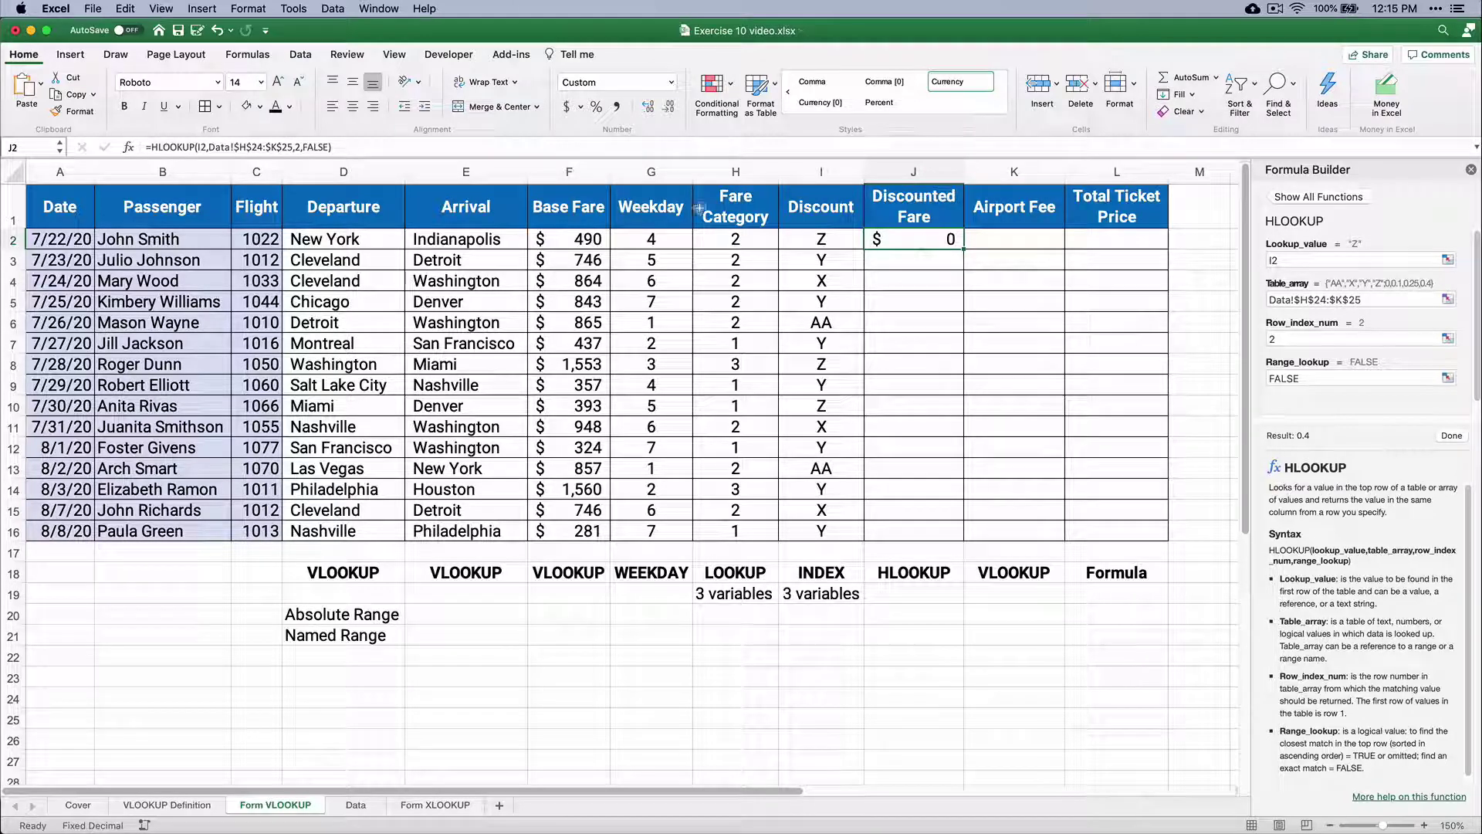
left_click(596, 107)
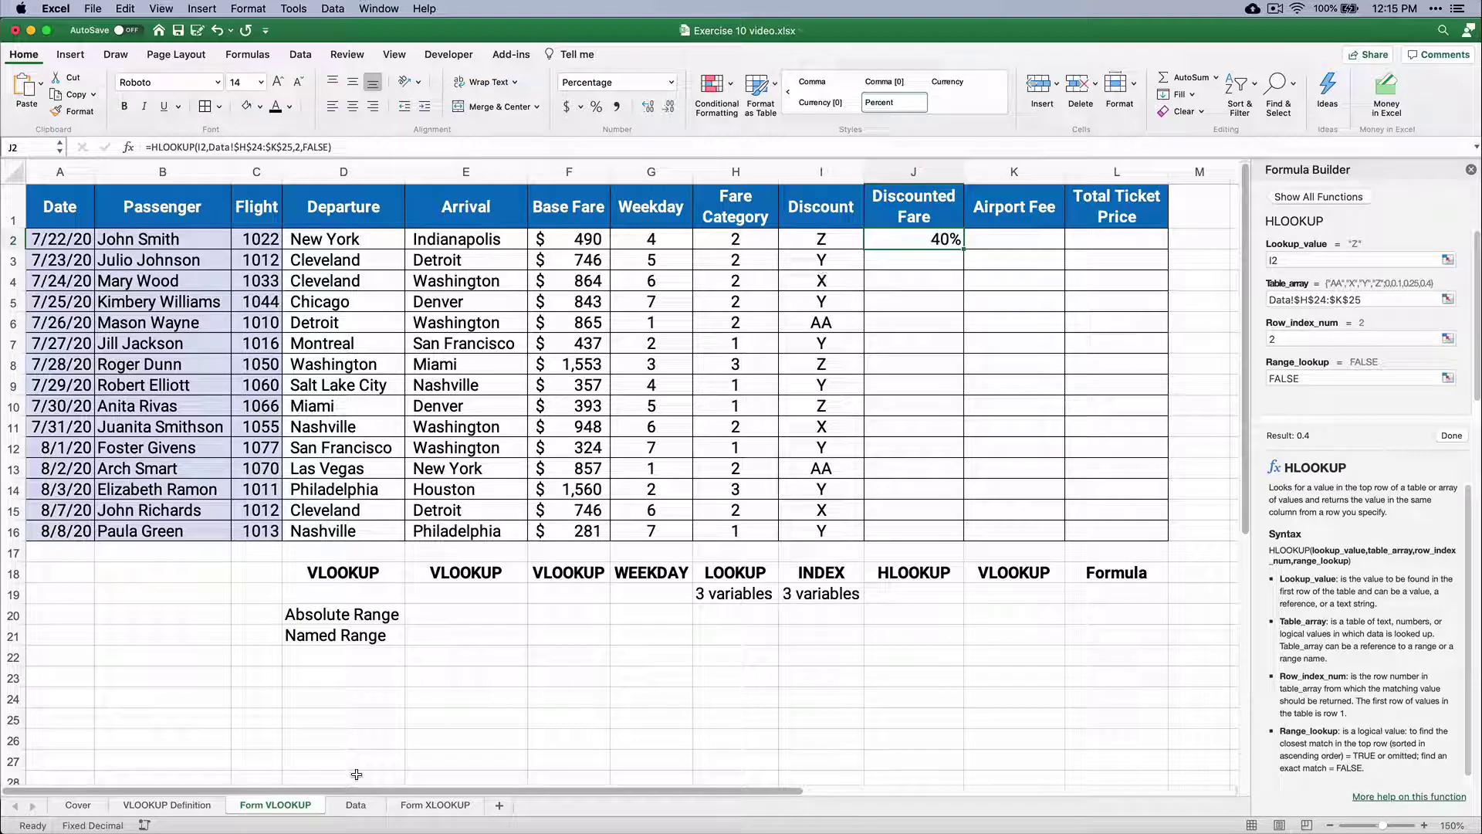
Examine the category and discount pairs in the Flight Discounts table on the Data sheet.
left_click(354, 805)
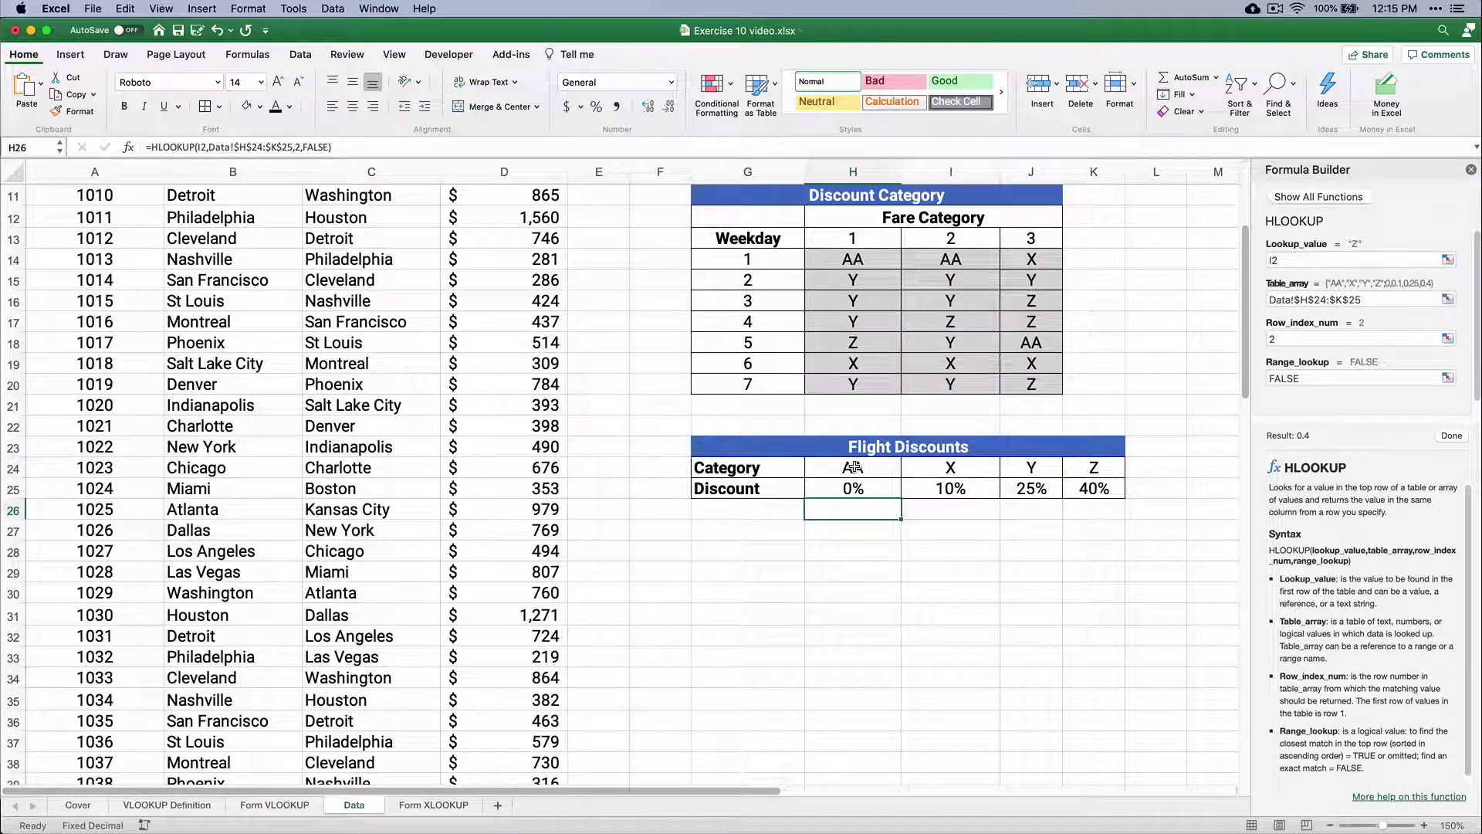
left_click_drag(853, 468, 858, 487)
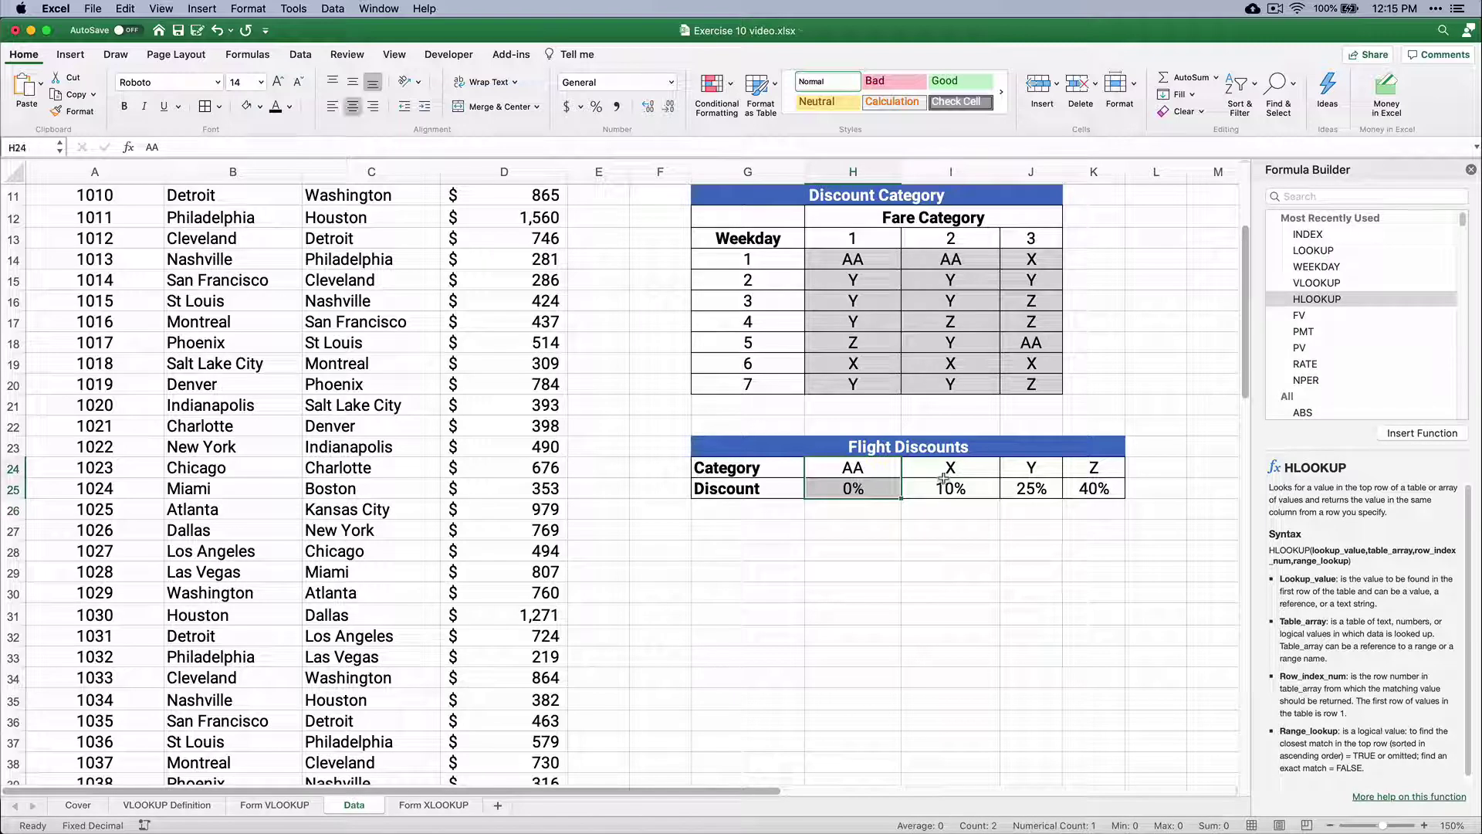
left_click_drag(950, 468, 951, 491)
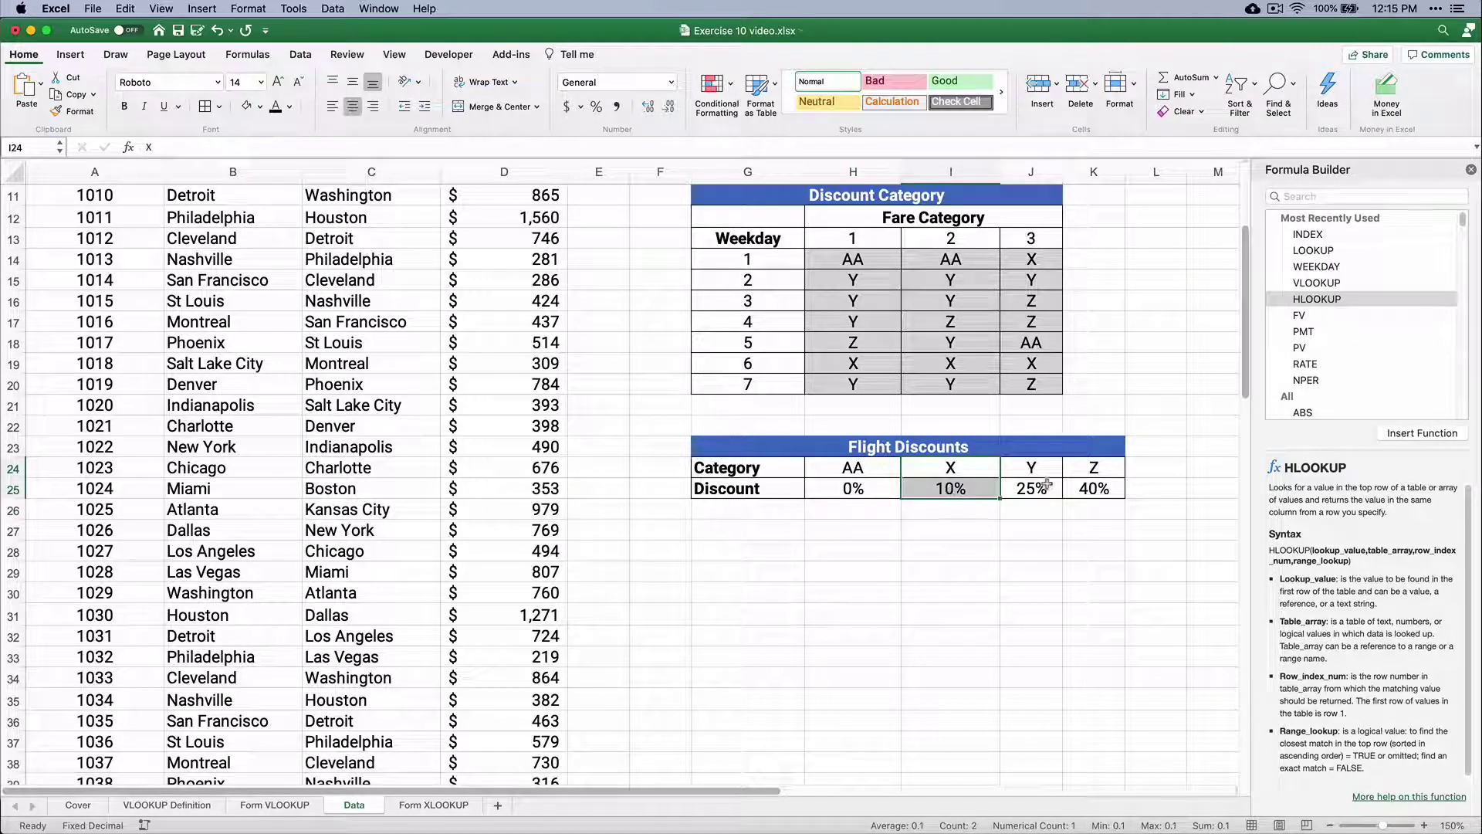
left_click_drag(1043, 469, 1087, 488)
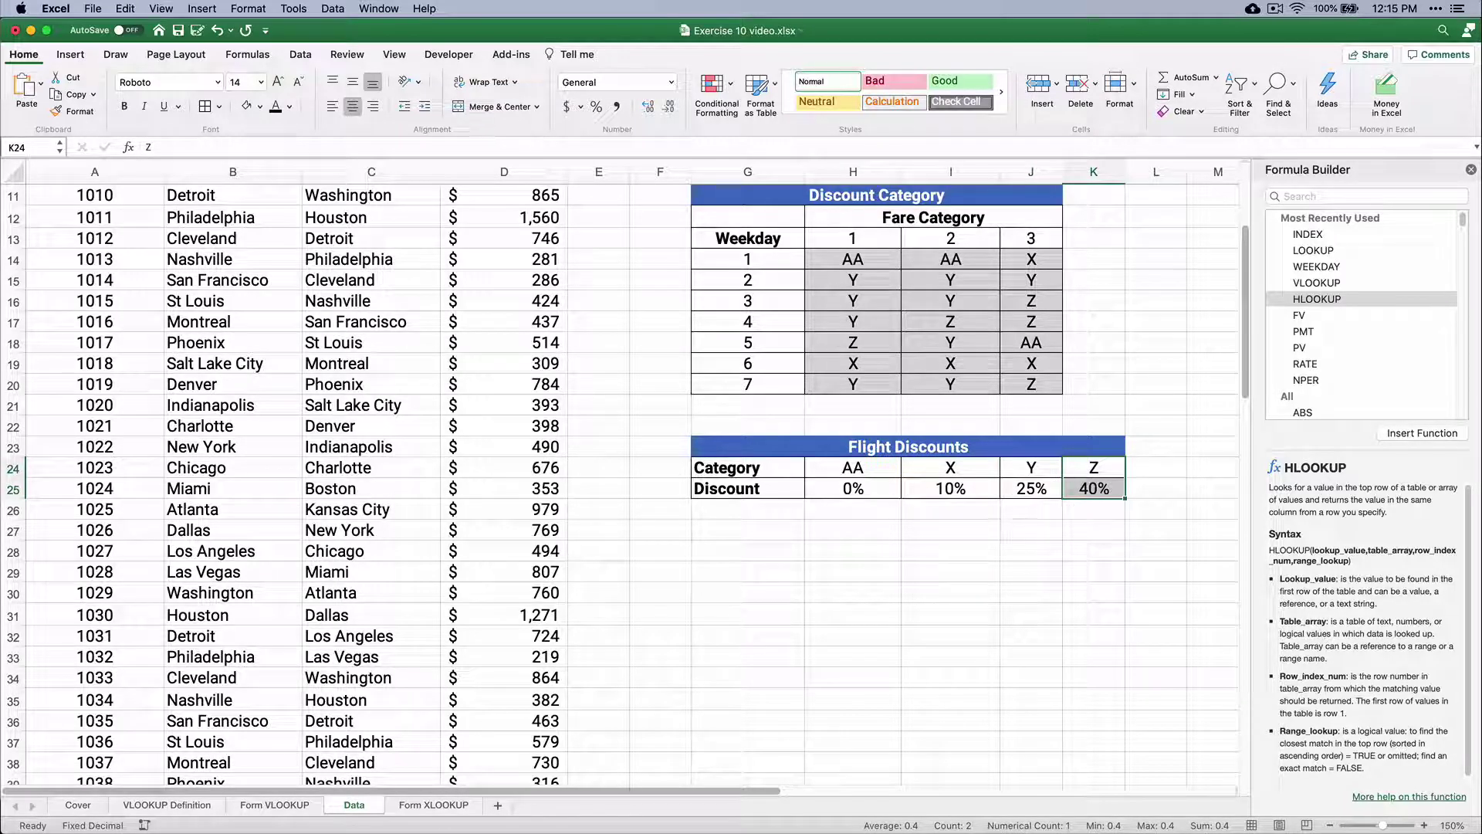
Return to the form and fill the HLOOKUP formula from J2 down the Discounted Fare column to J16.
left_click(291, 805)
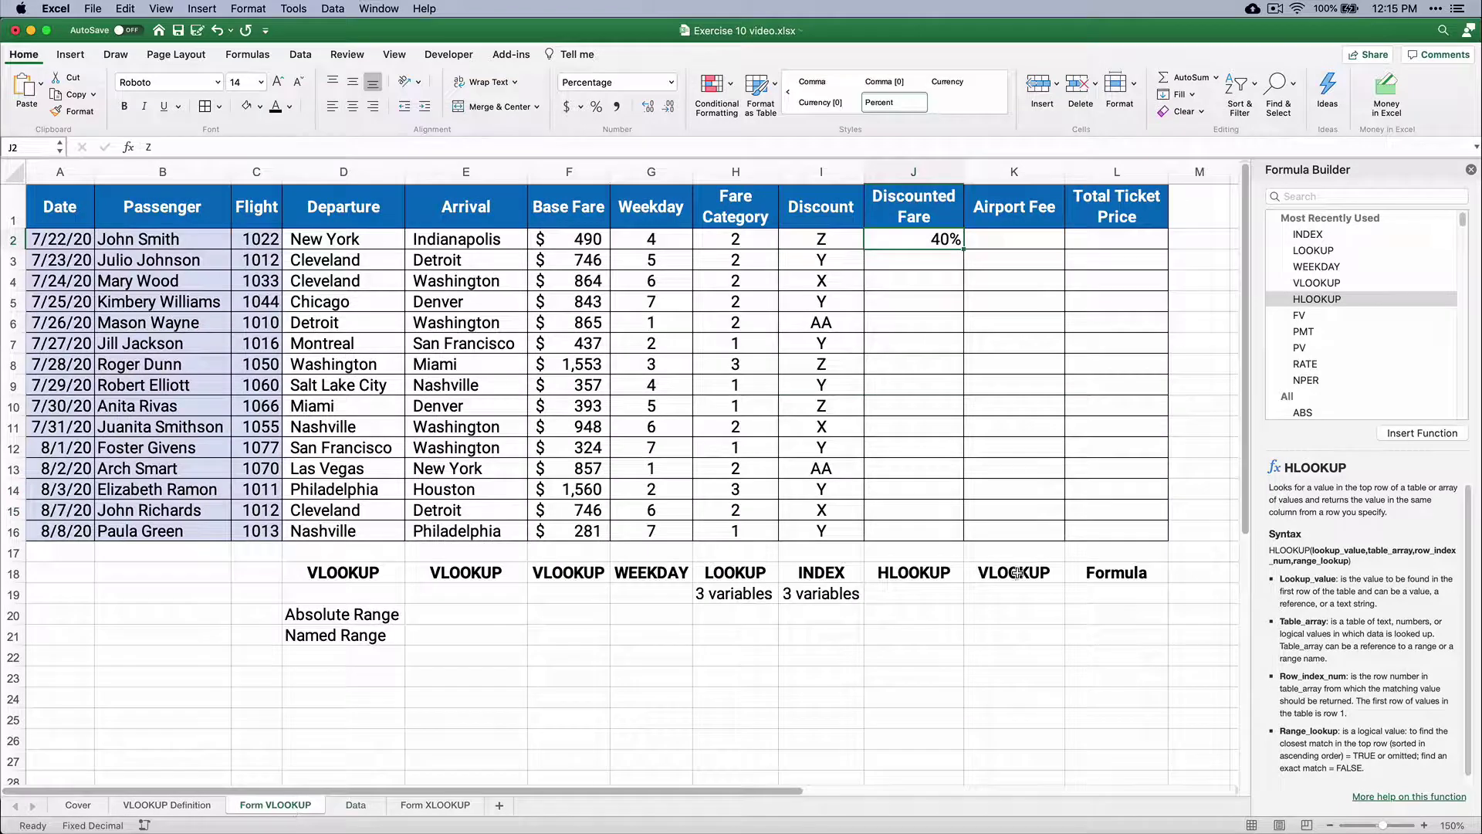
left_click(937, 240)
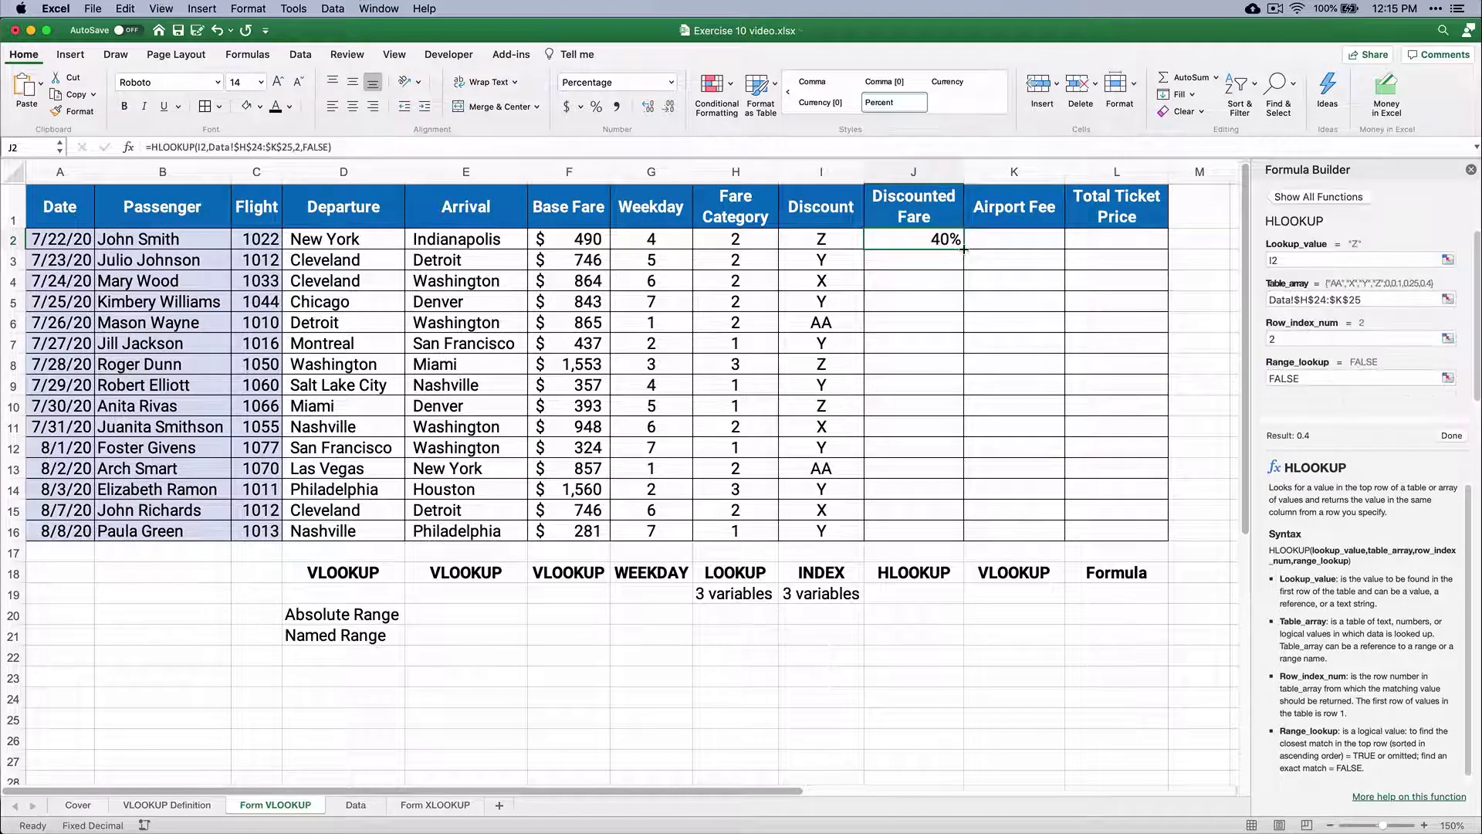
left_click_drag(963, 247, 989, 543)
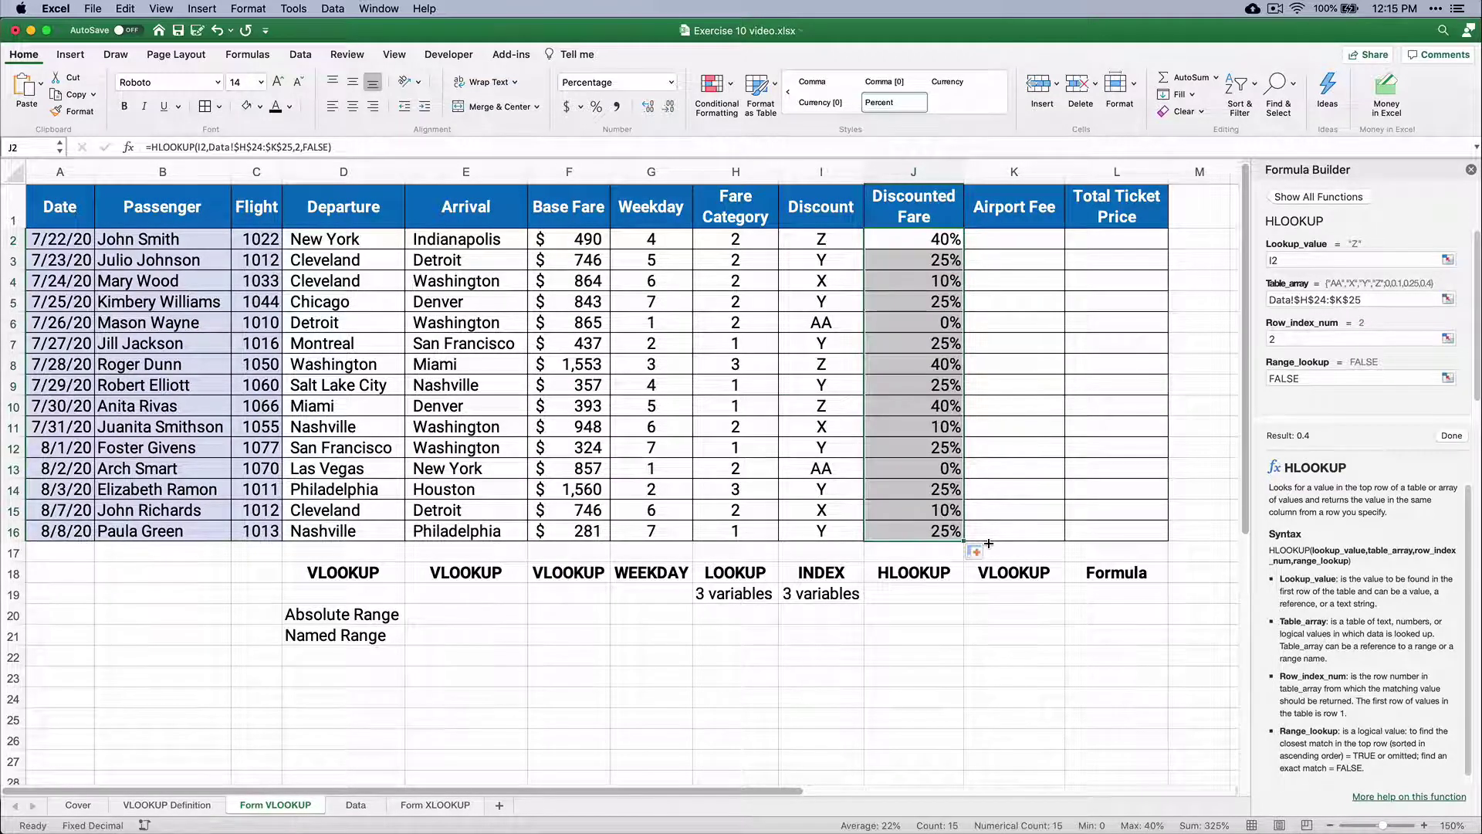
Compare the discount codes with the looked-up percentages in rows 13, 15, 14, 8 and 2 of the form.
left_click_drag(817, 467, 888, 469)
left_click_drag(823, 509, 927, 509)
left_click_drag(837, 491, 933, 489)
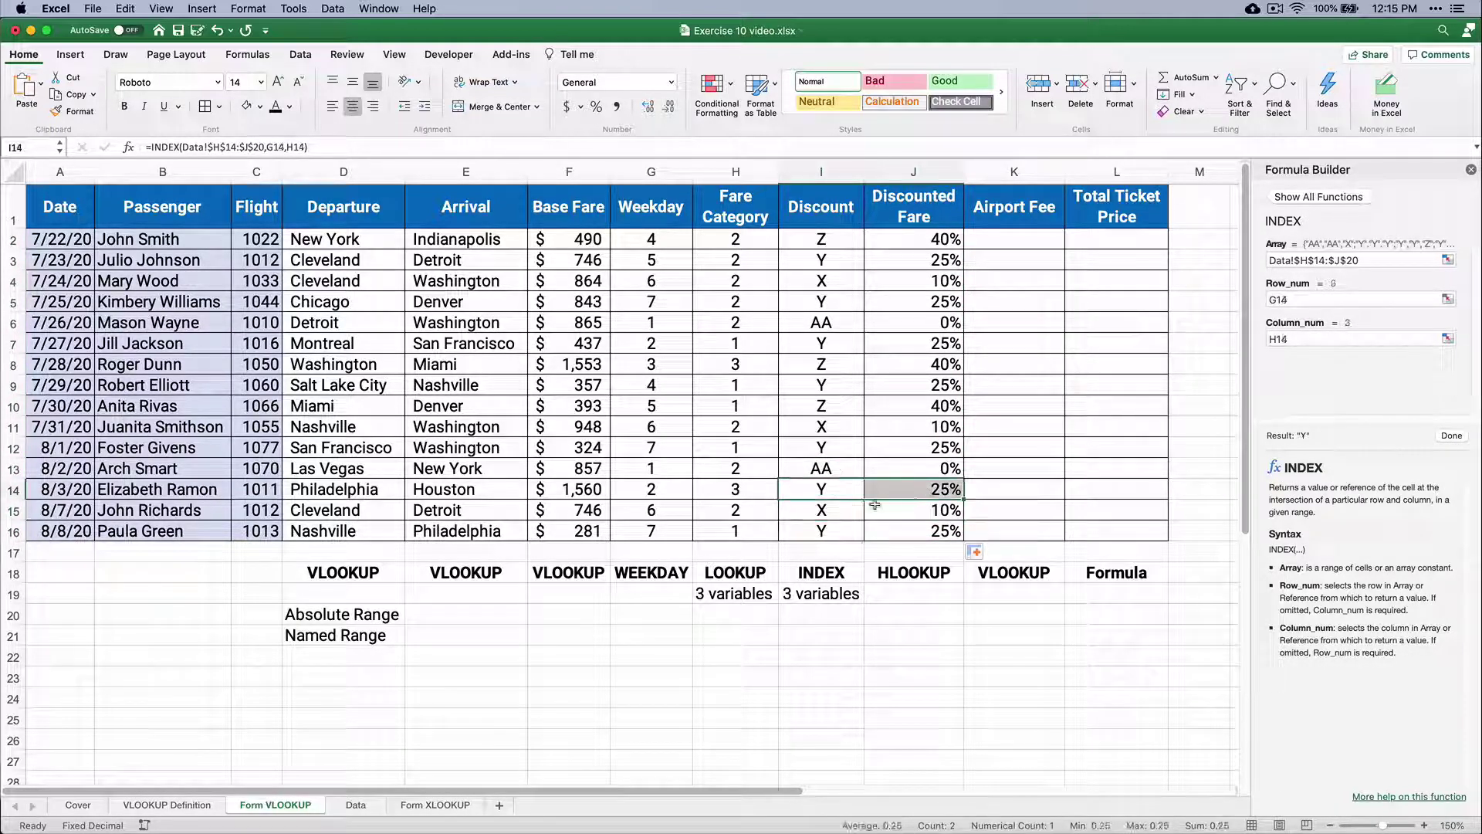
left_click(820, 365)
left_click_drag(873, 368, 902, 365)
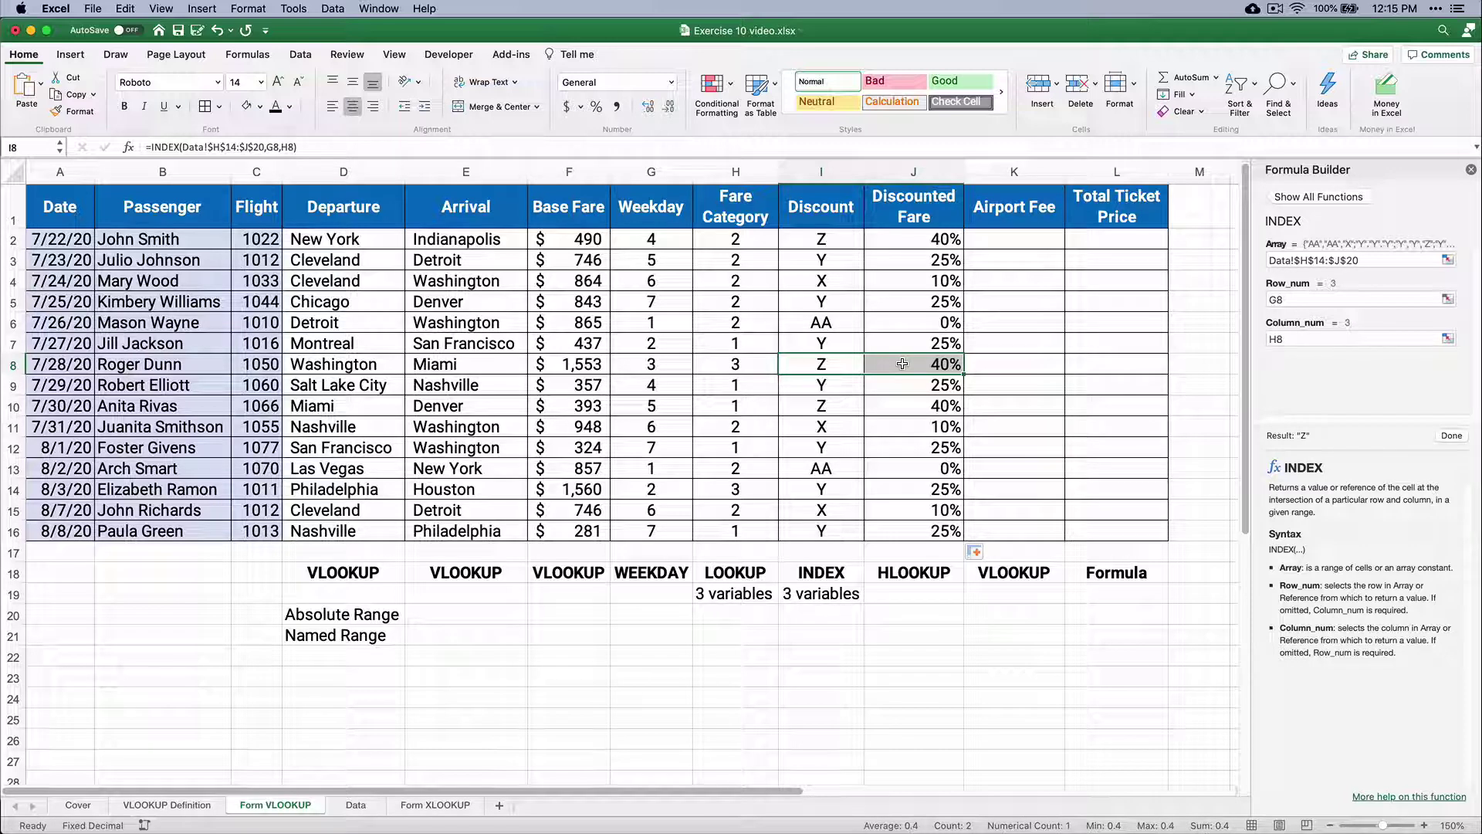
left_click(604, 239)
left_click(847, 241)
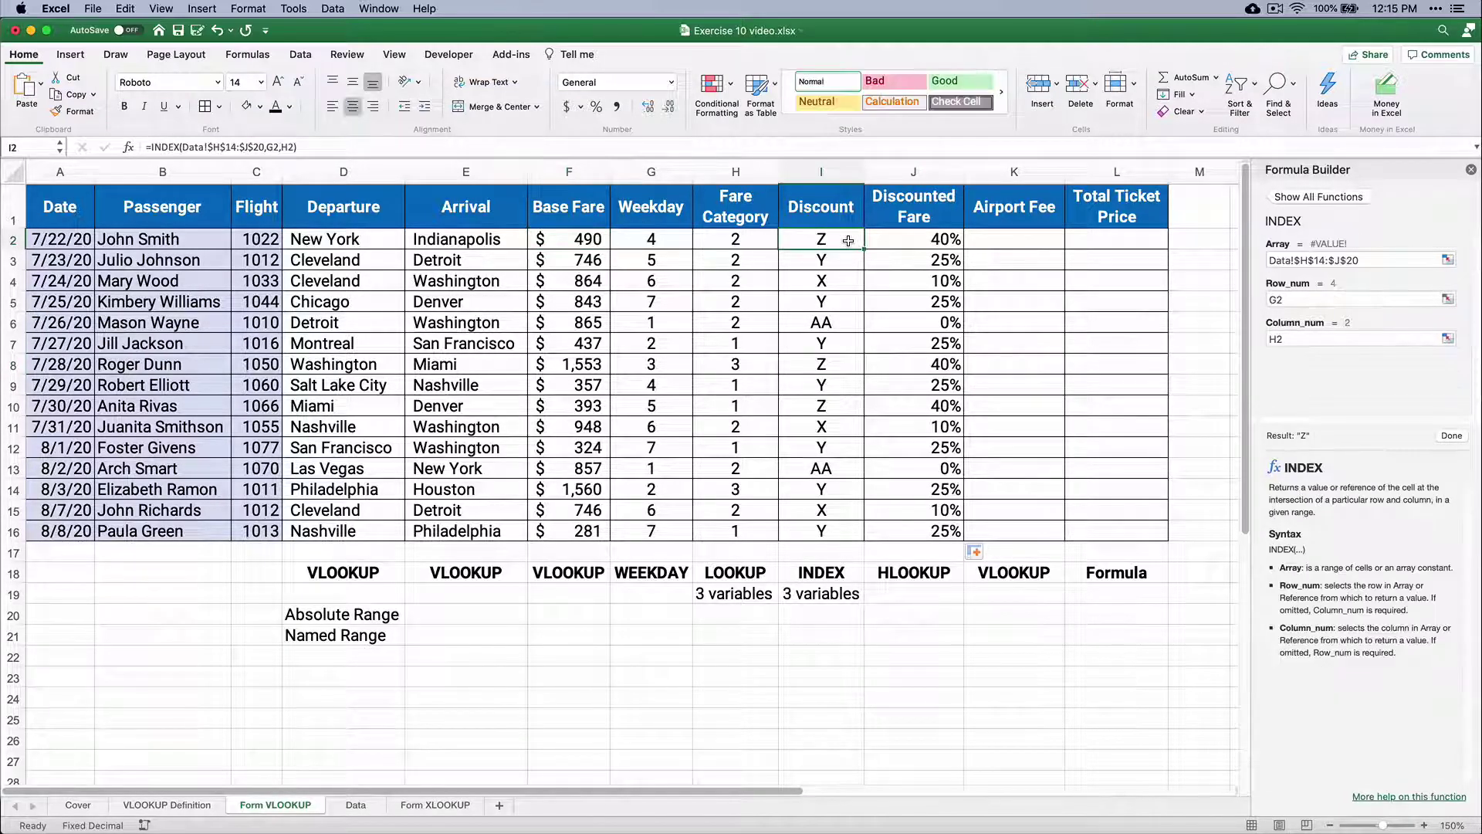
left_click(909, 239)
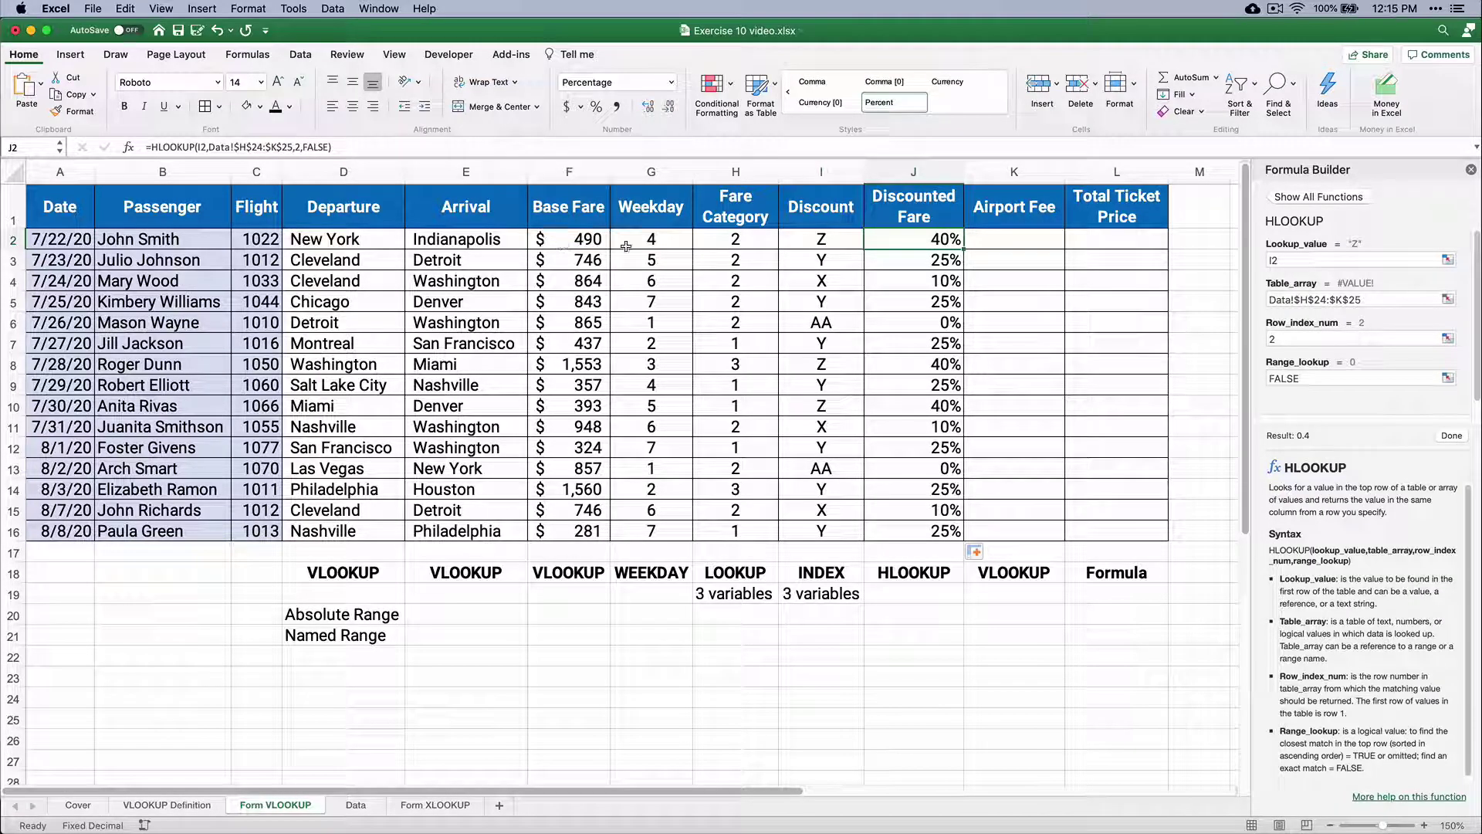
Format the Discounted Fare cells J2:J16 as currency without decimal places.
left_click_drag(920, 243, 914, 533)
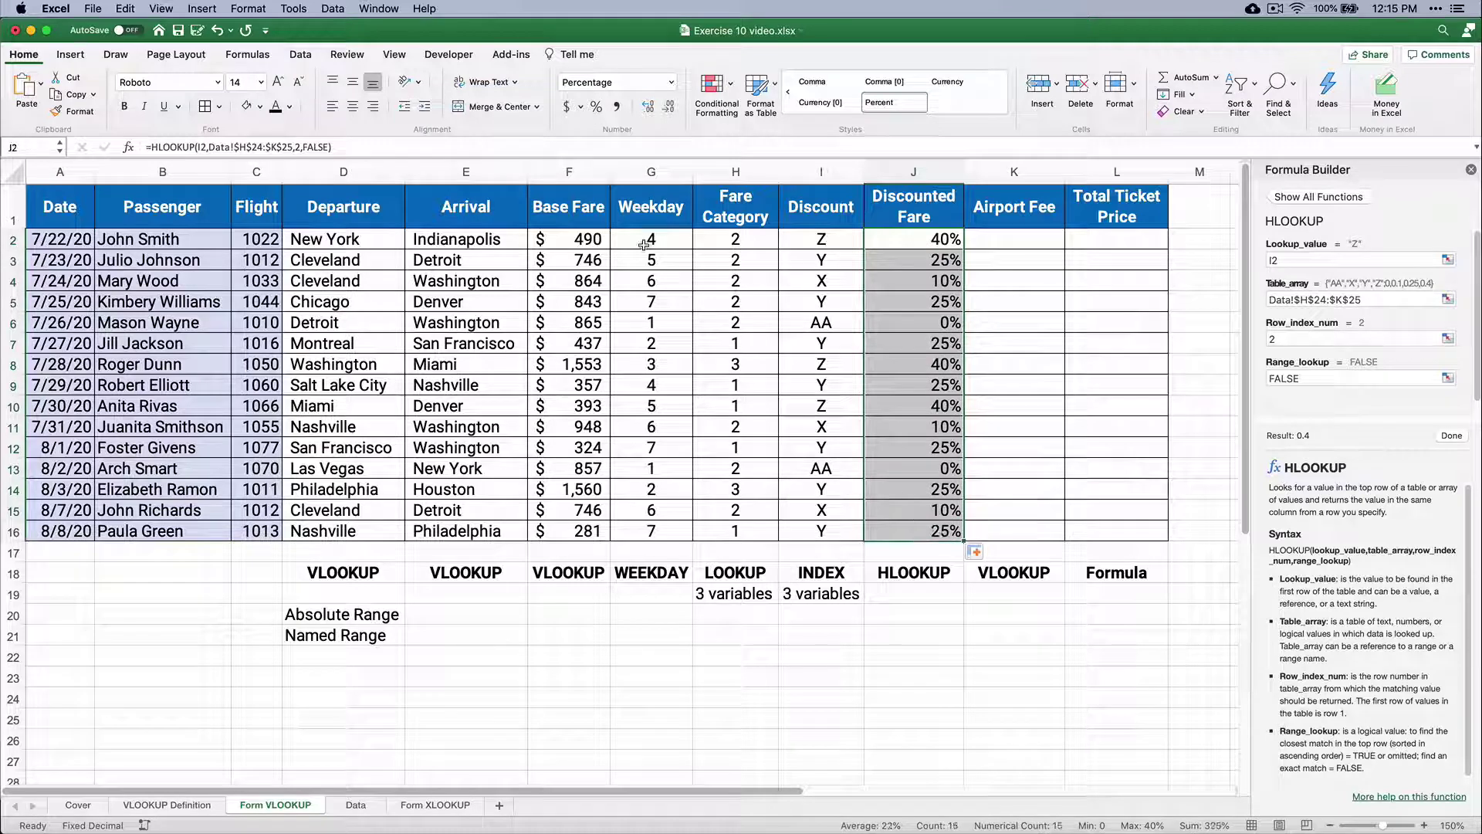
left_click(566, 106)
left_click(669, 108)
left_click(669, 108)
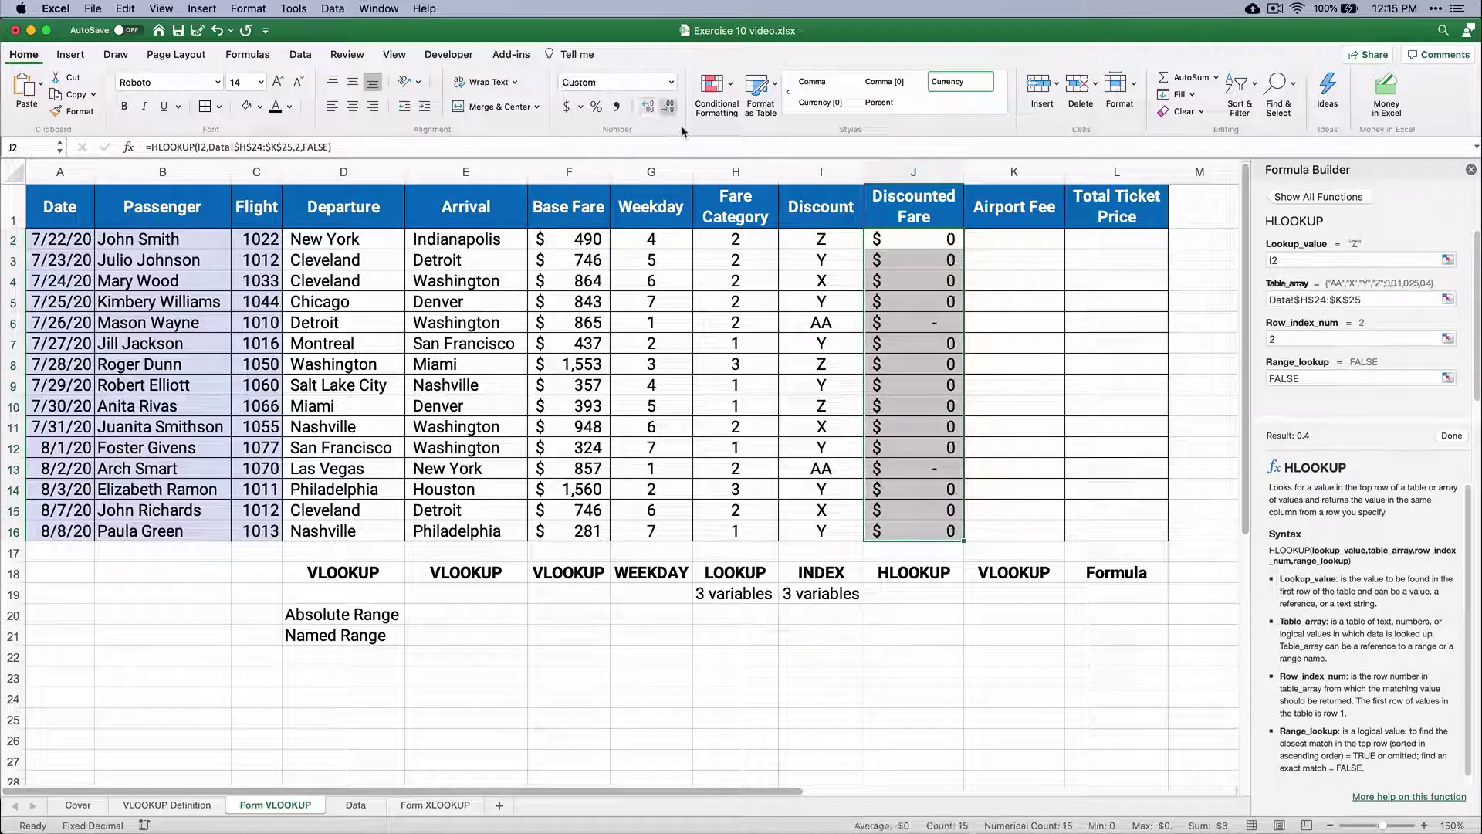
Edit the J2 formula to subtract the discount from 1, as =(1-HLOOKUP(I2,Data!$H$24:$K$25,2,FALSE)), and reselect J2.
left_click(894, 241)
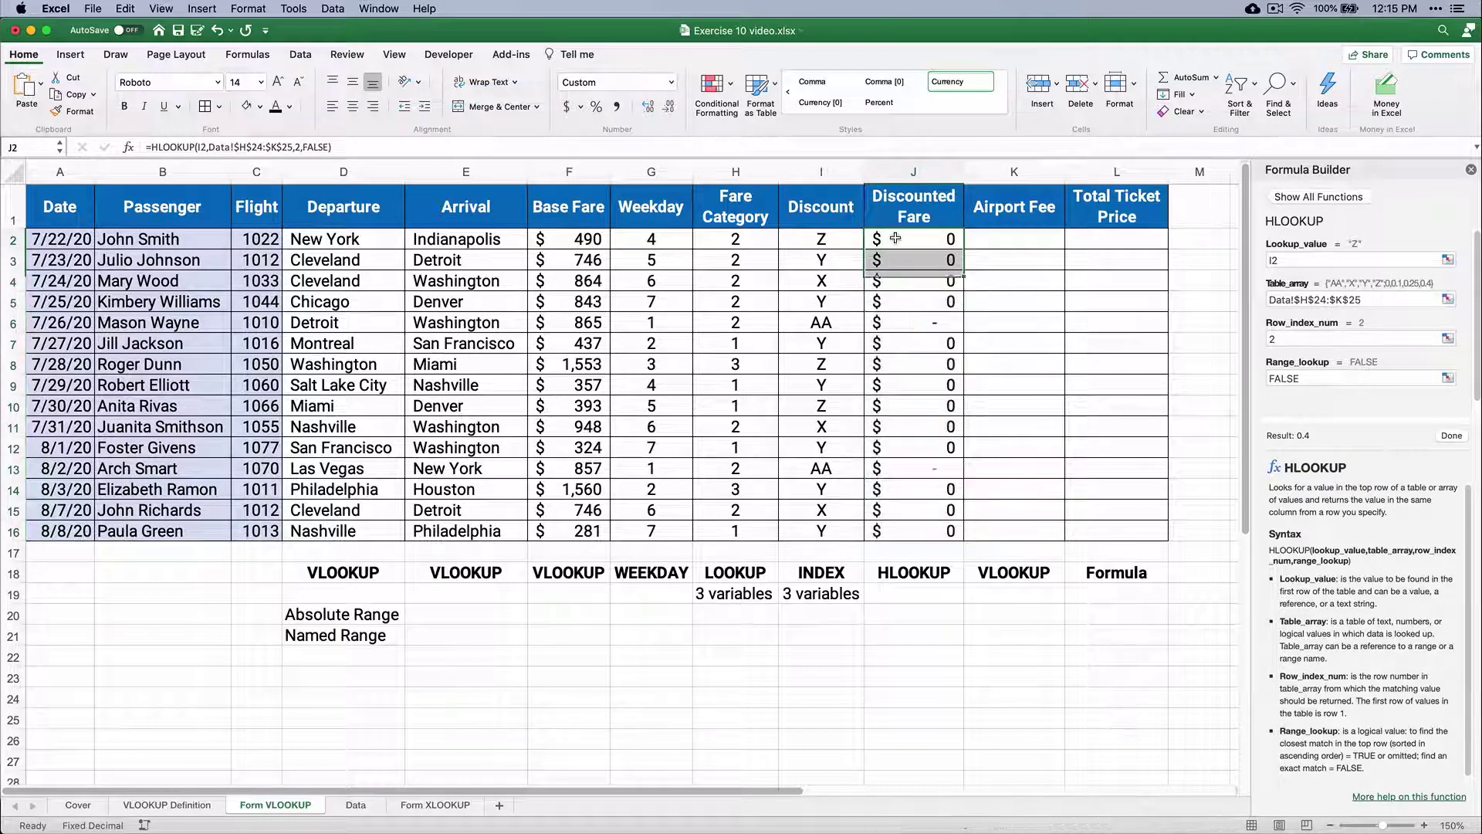
left_click(153, 148)
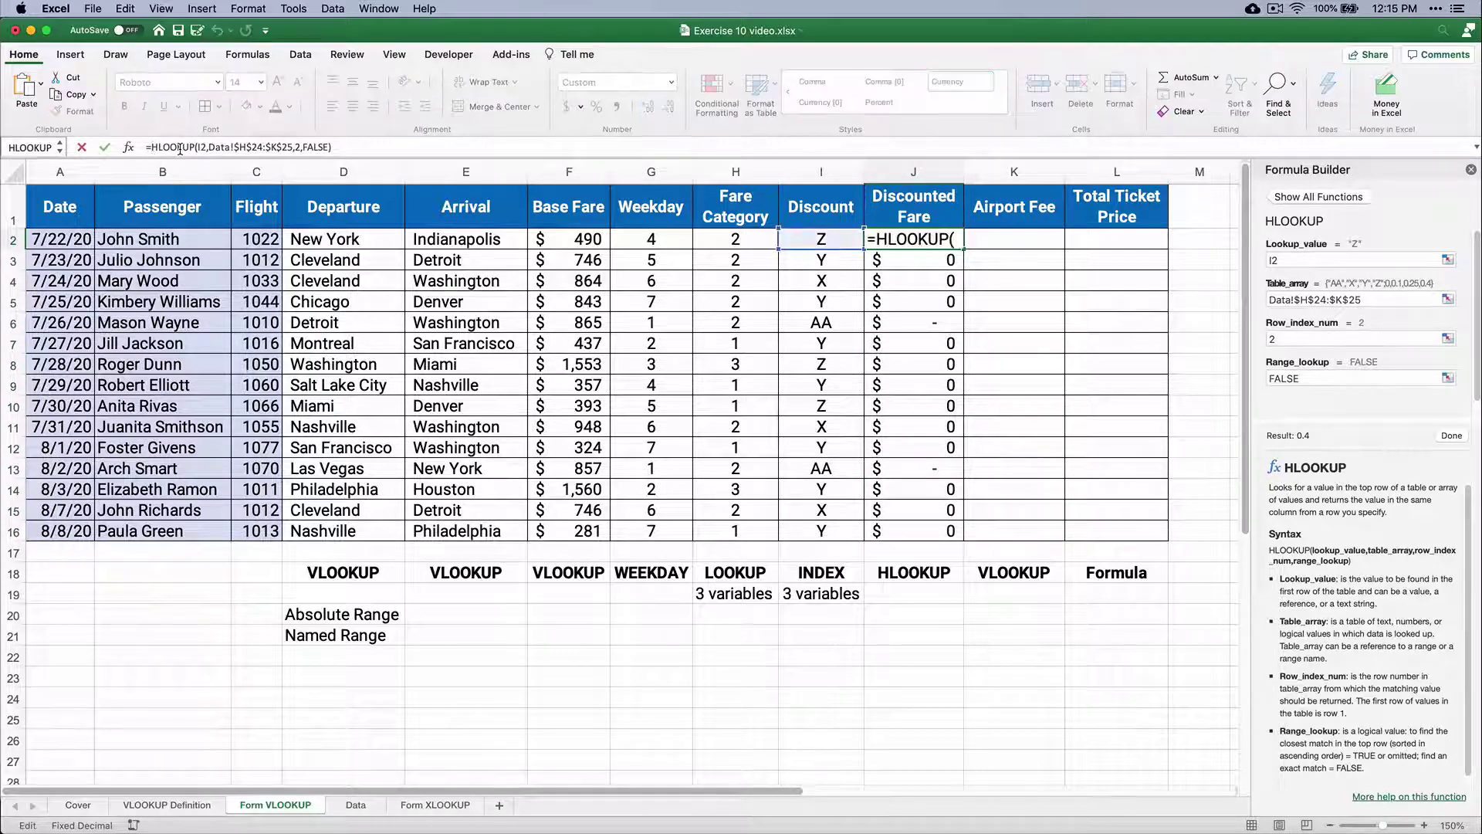
type("(1")
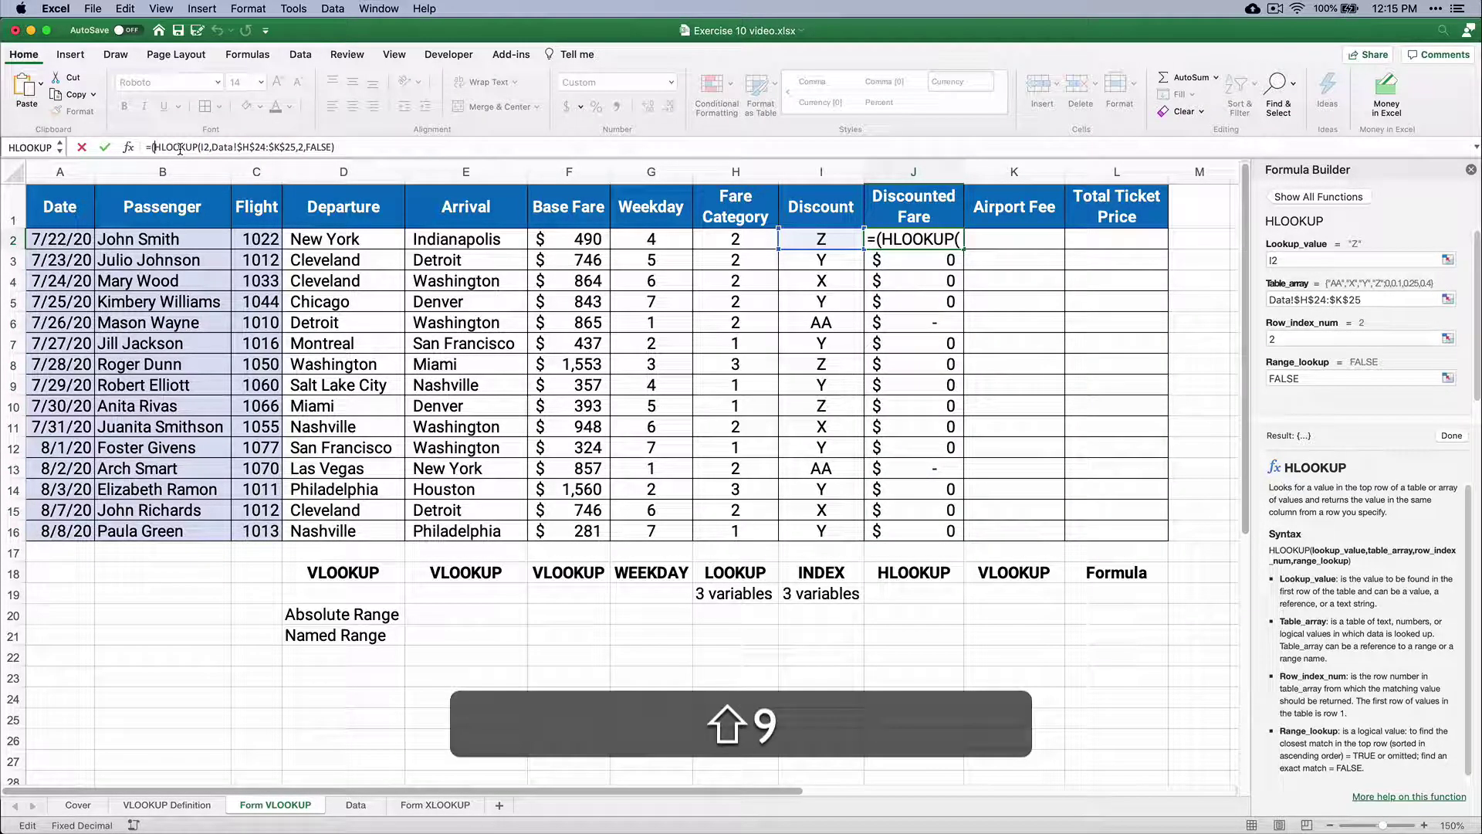
type("-")
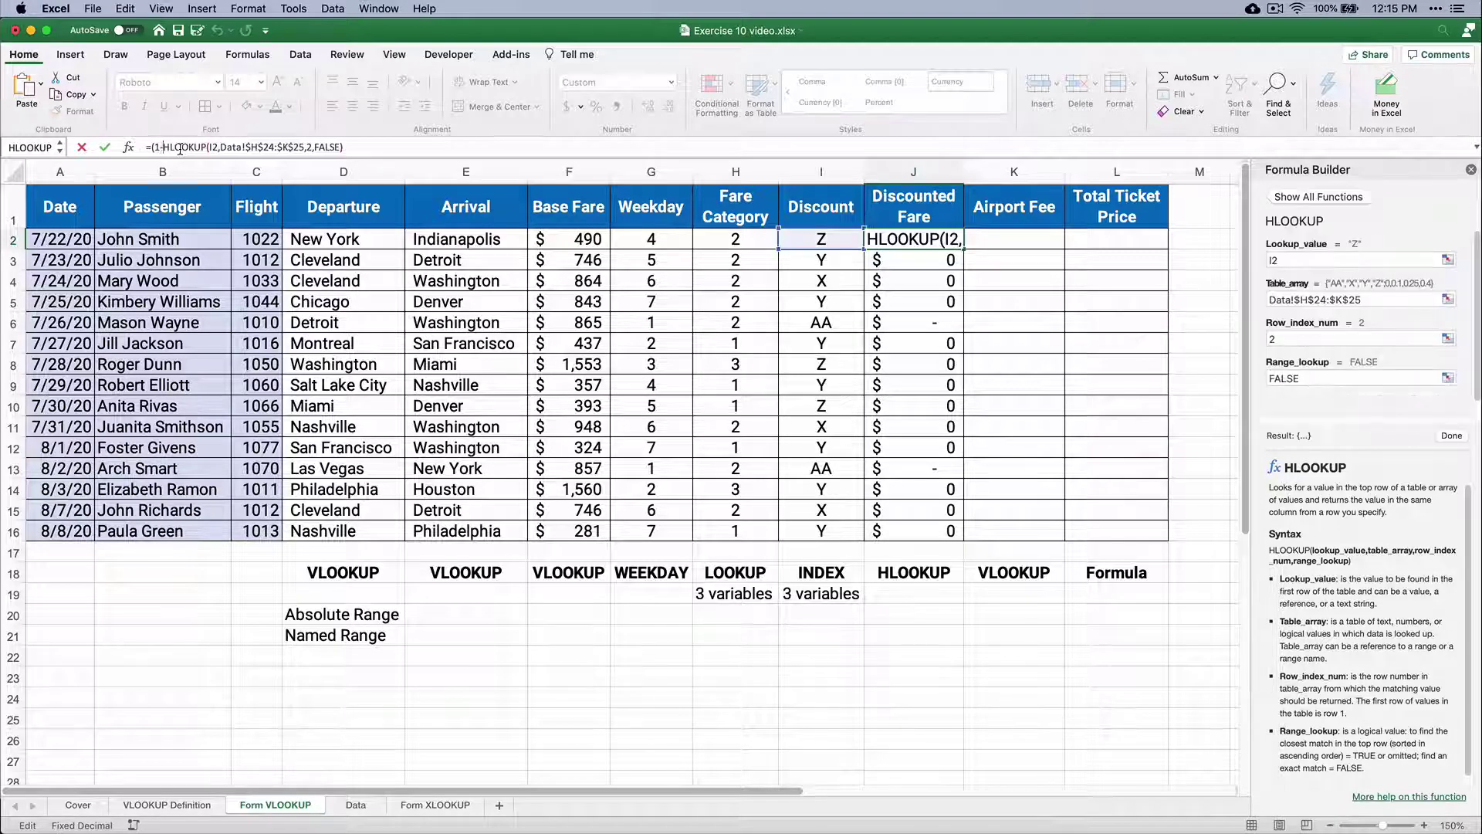
left_click(377, 147)
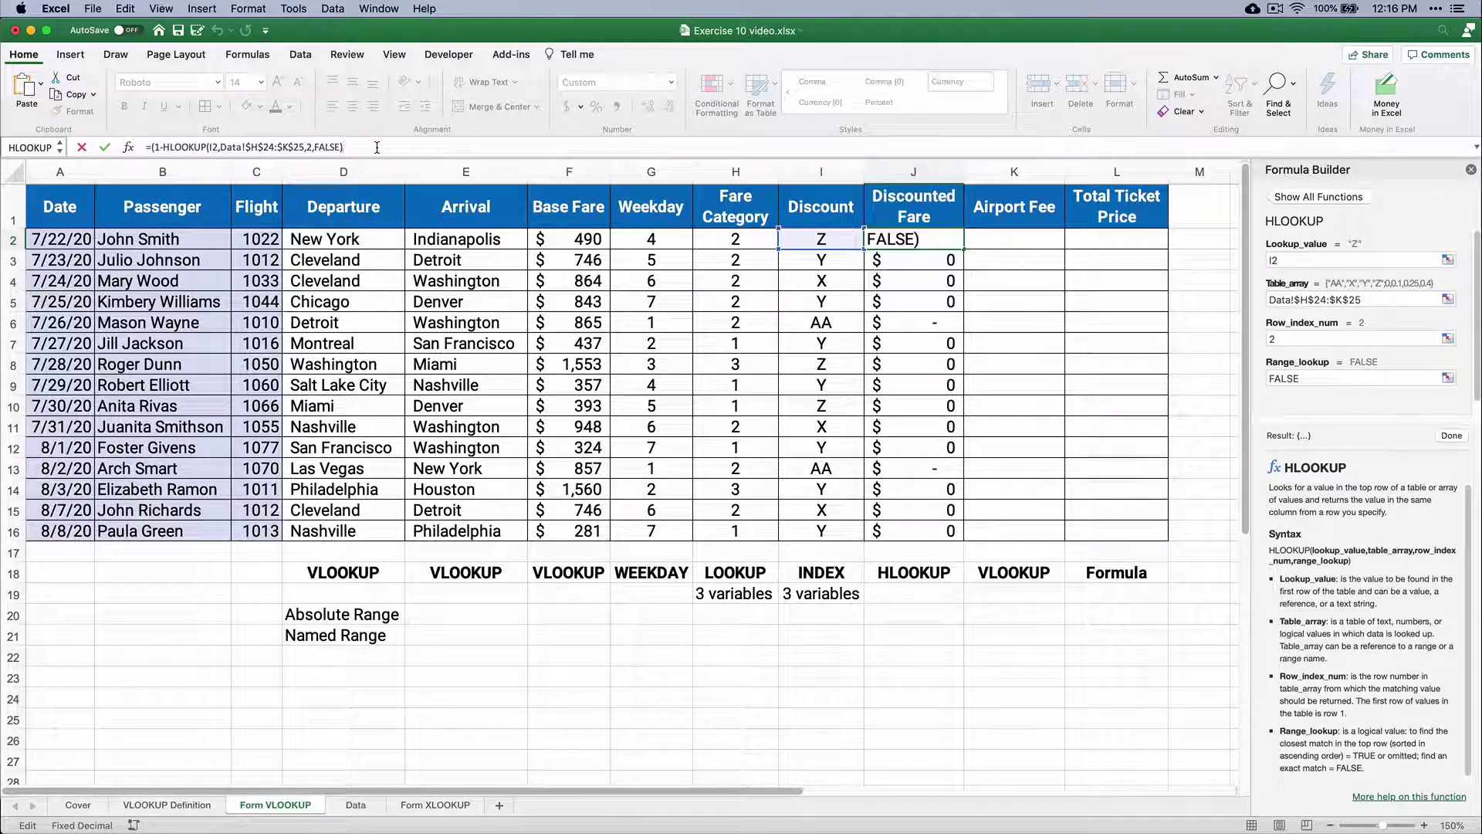
type(")")
key("shift+Return")
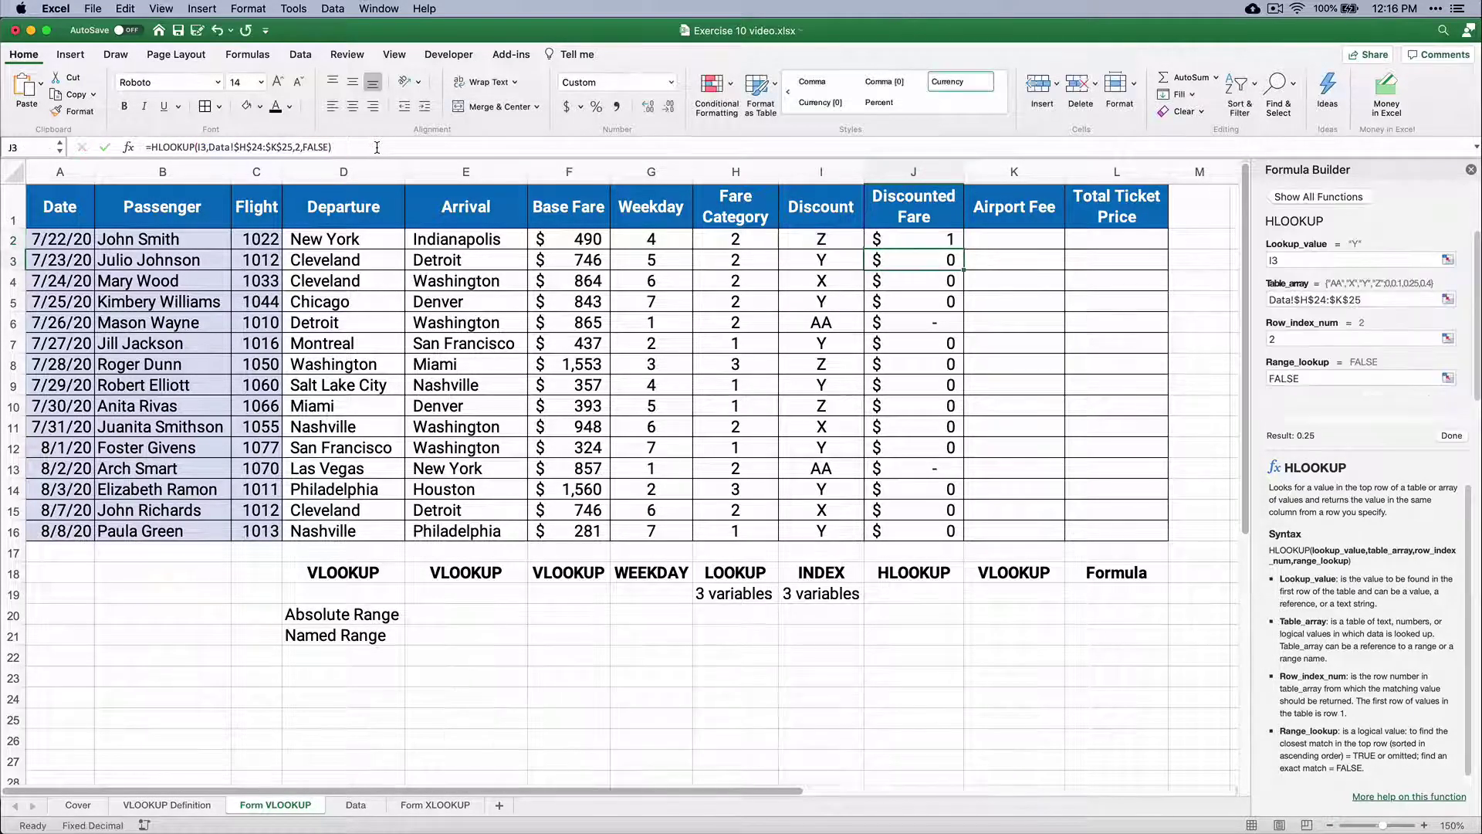
left_click(886, 241)
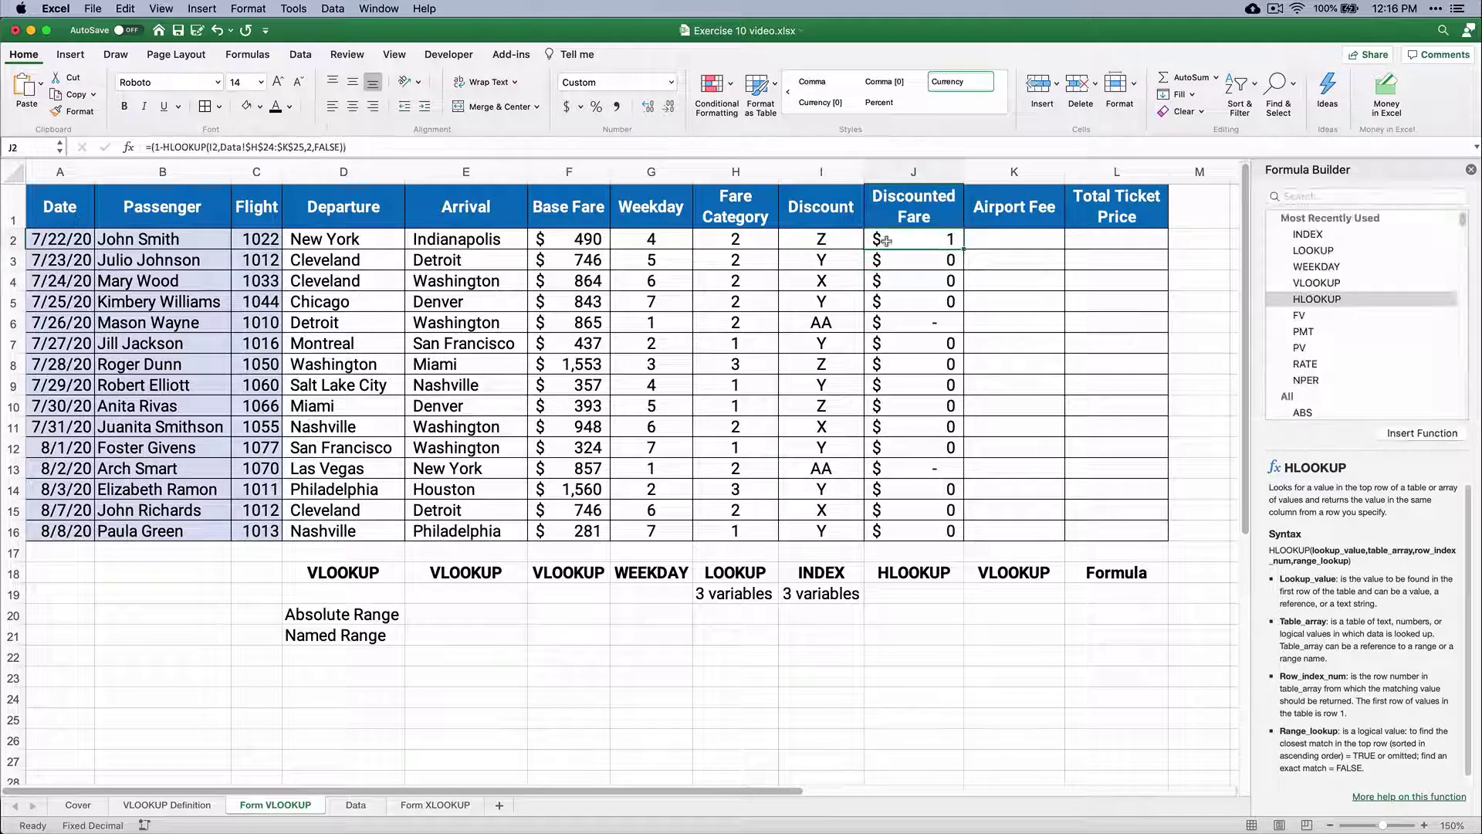
Format J2 as a percentage and extend its formula to multiply by the base fare, as =(1-HLOOKUP(I2,Data!$H$24:$K$25,2,FALSE))*F2.
left_click(597, 109)
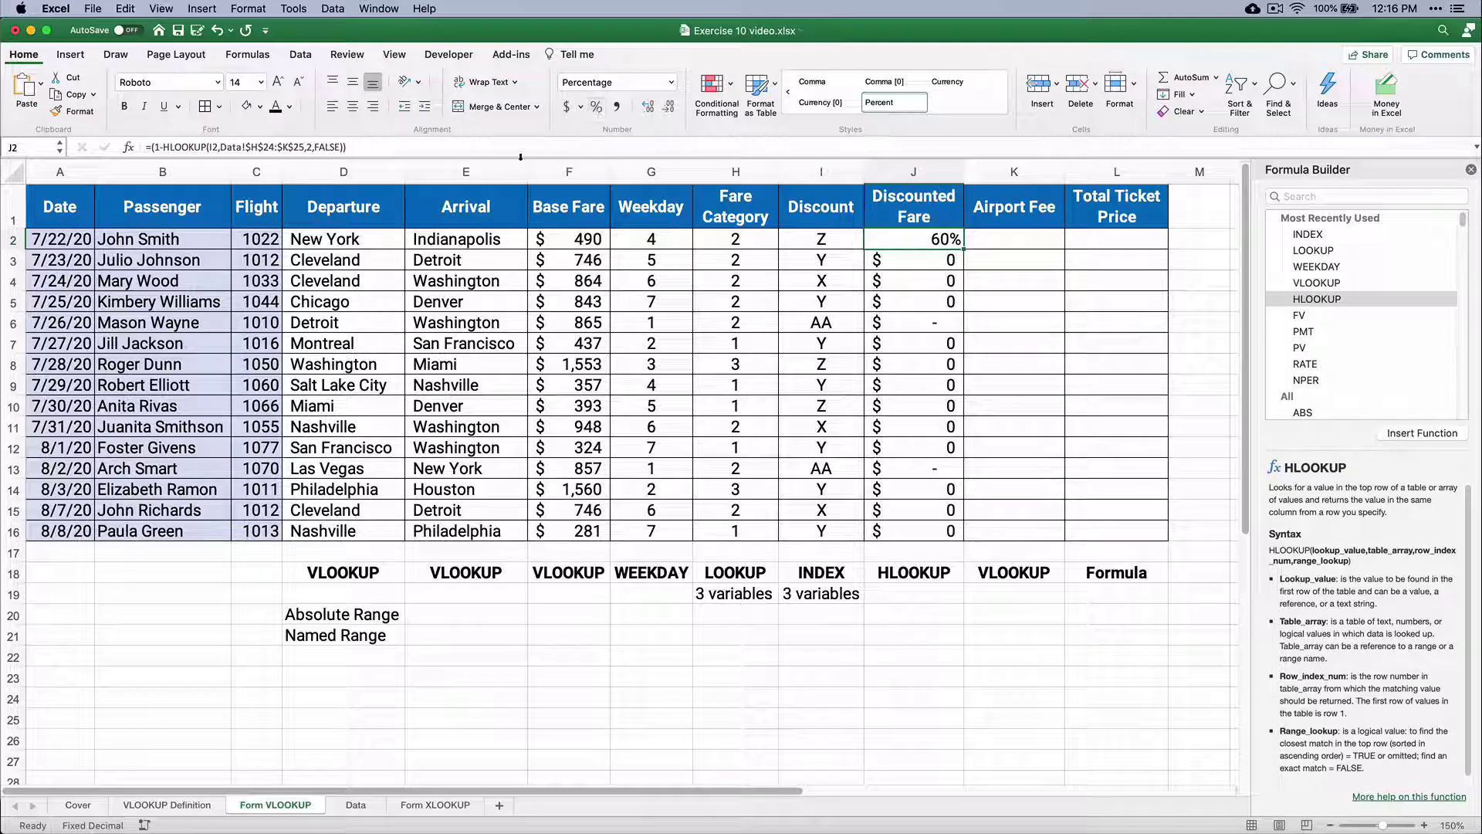
left_click(410, 146)
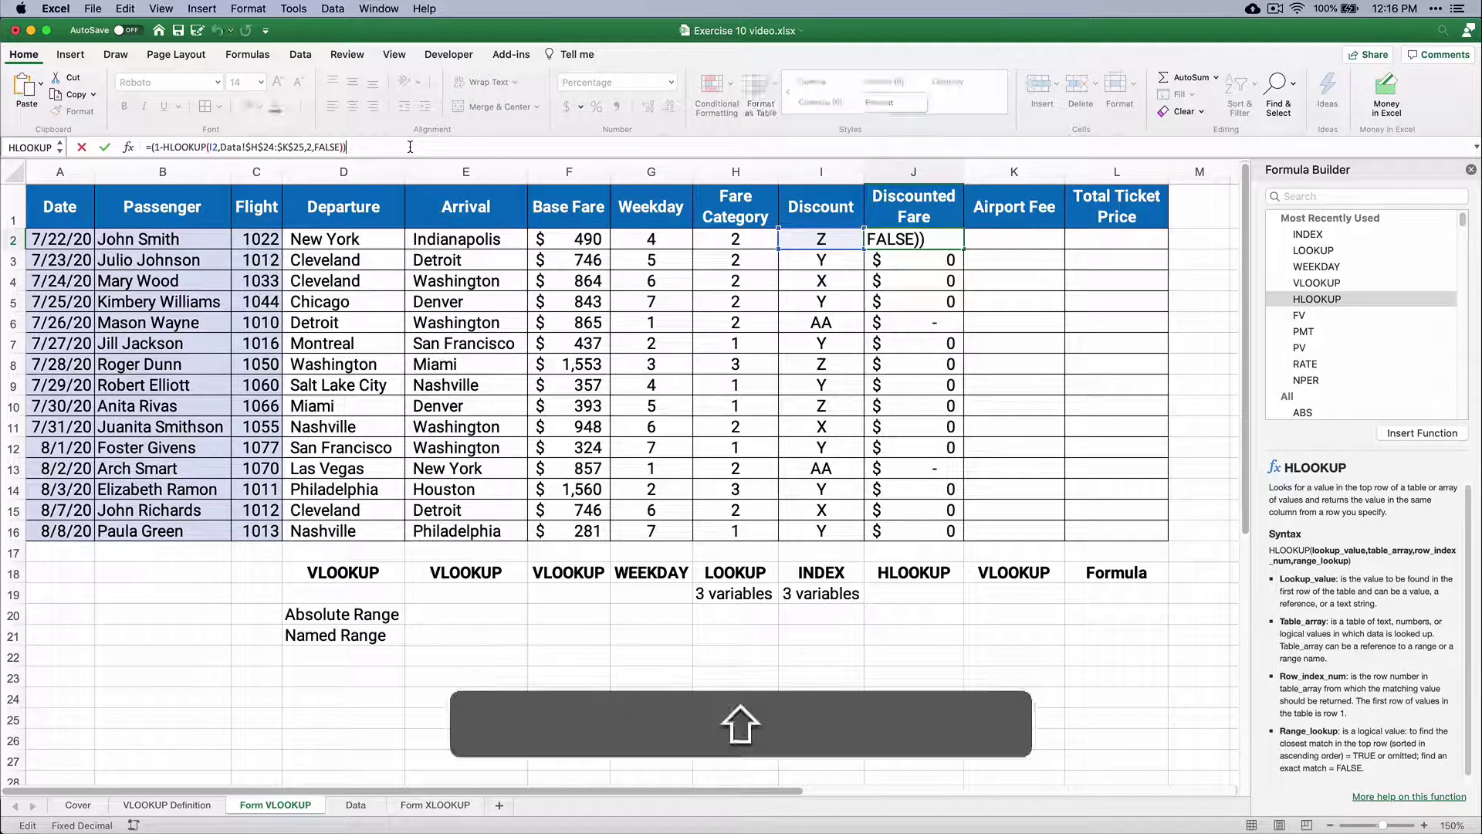
type("*")
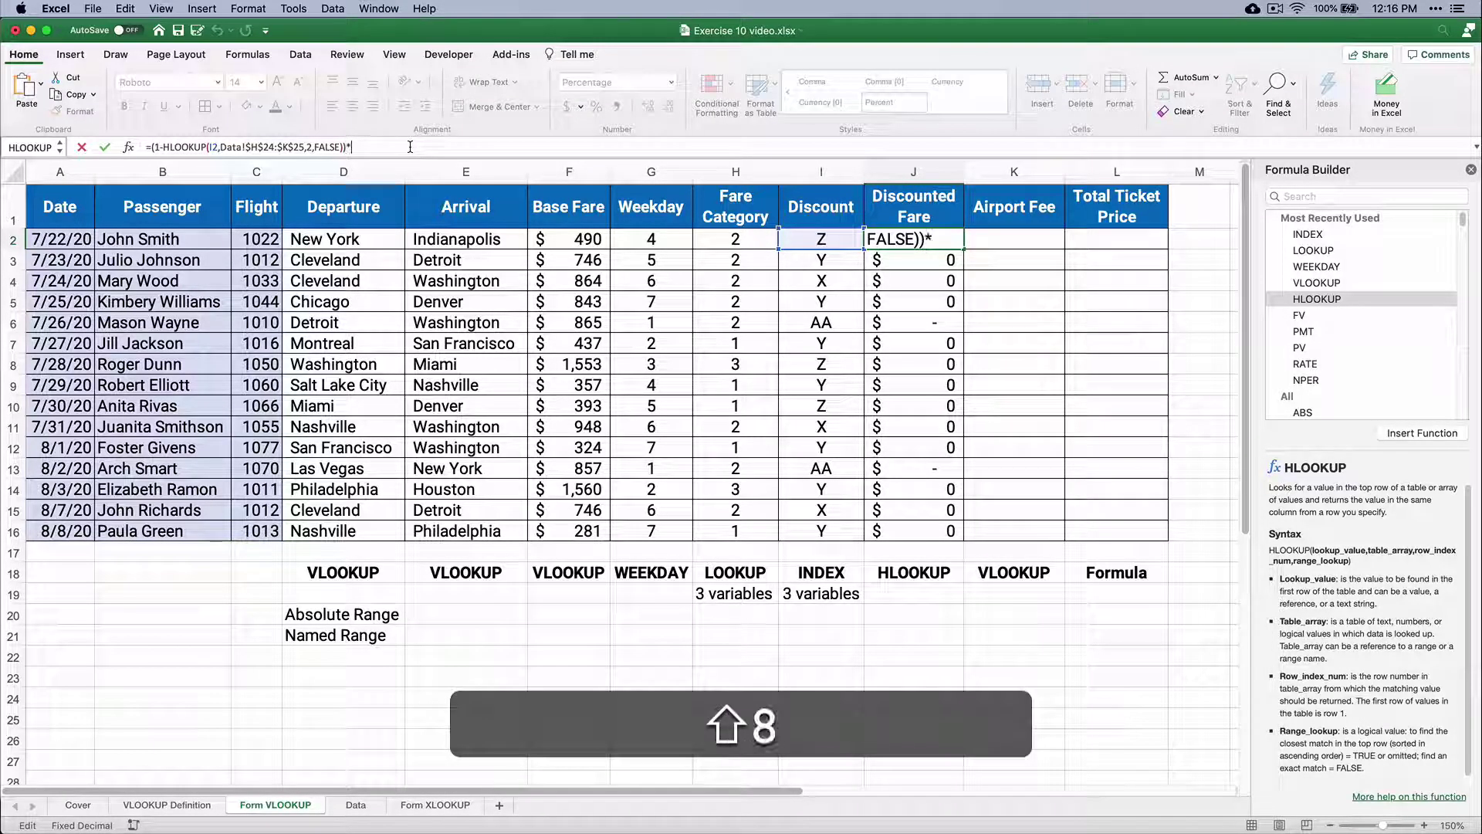
left_click(579, 240)
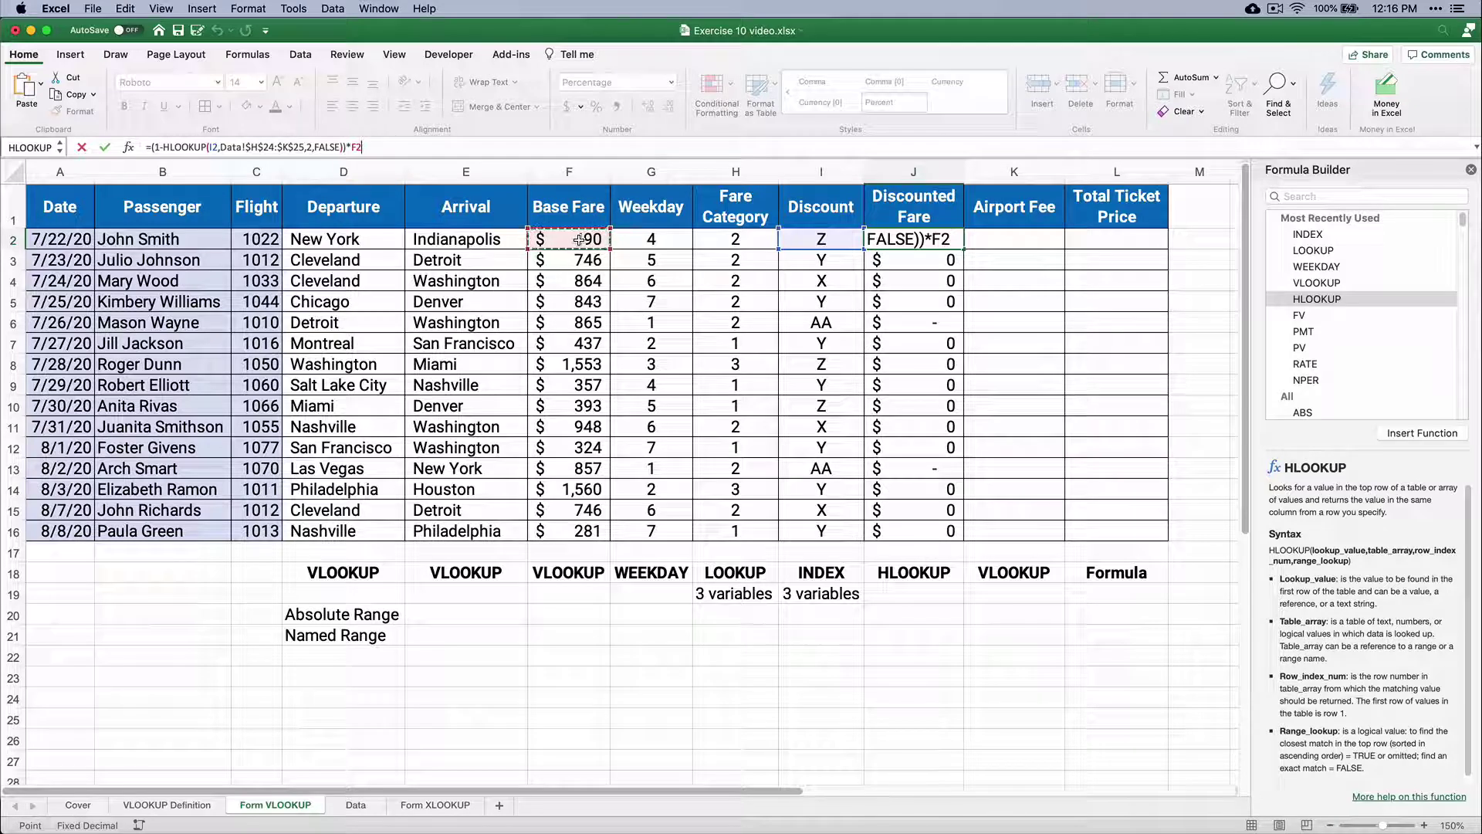
key("Return")
key("Up")
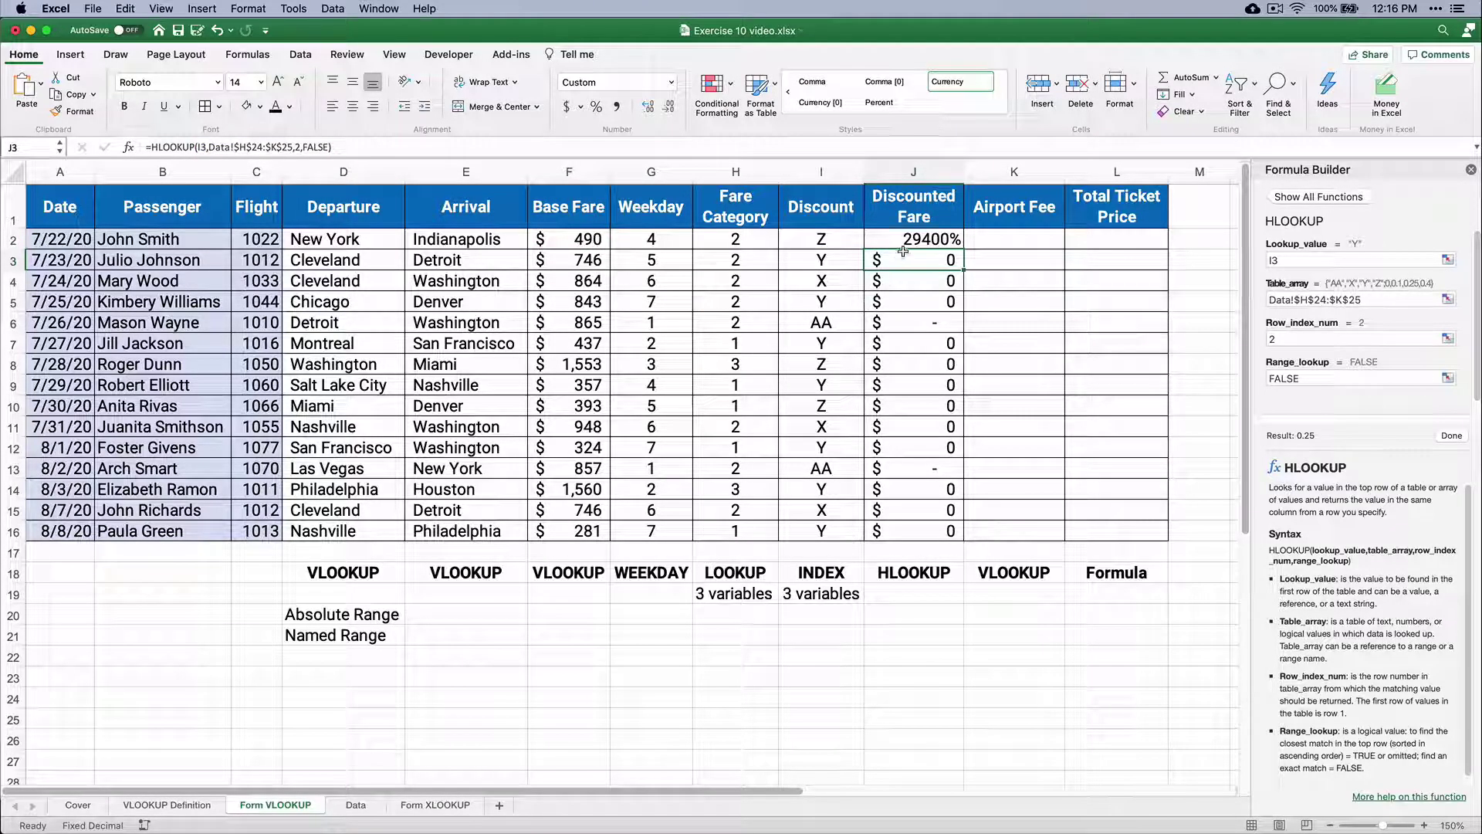
Format J2 as currency without decimal places and fill its formula down the Discounted Fare column to J16.
left_click(569, 109)
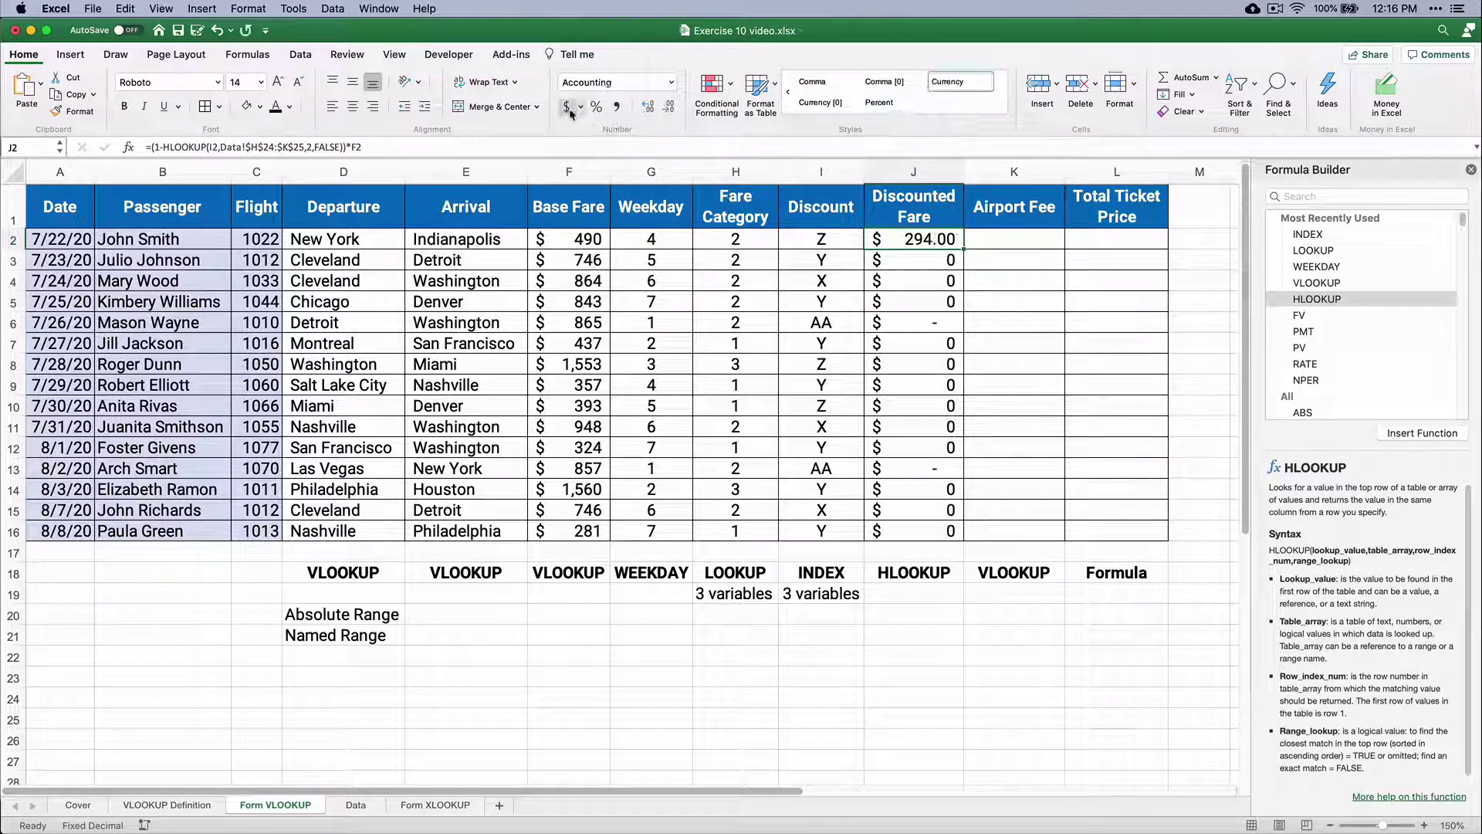
left_click(673, 109)
left_click(673, 109)
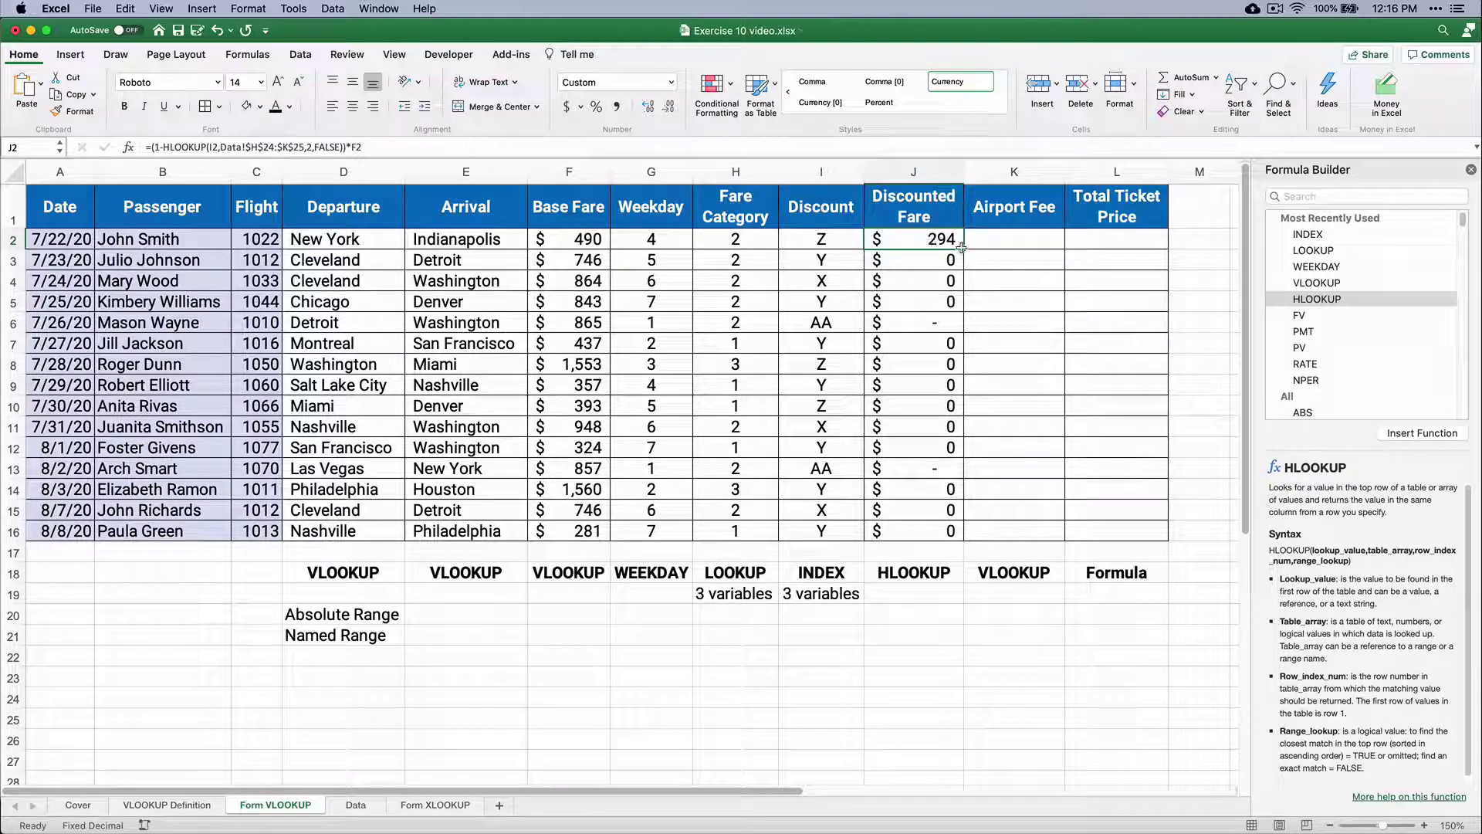
left_click_drag(962, 247, 963, 531)
left_click(917, 259)
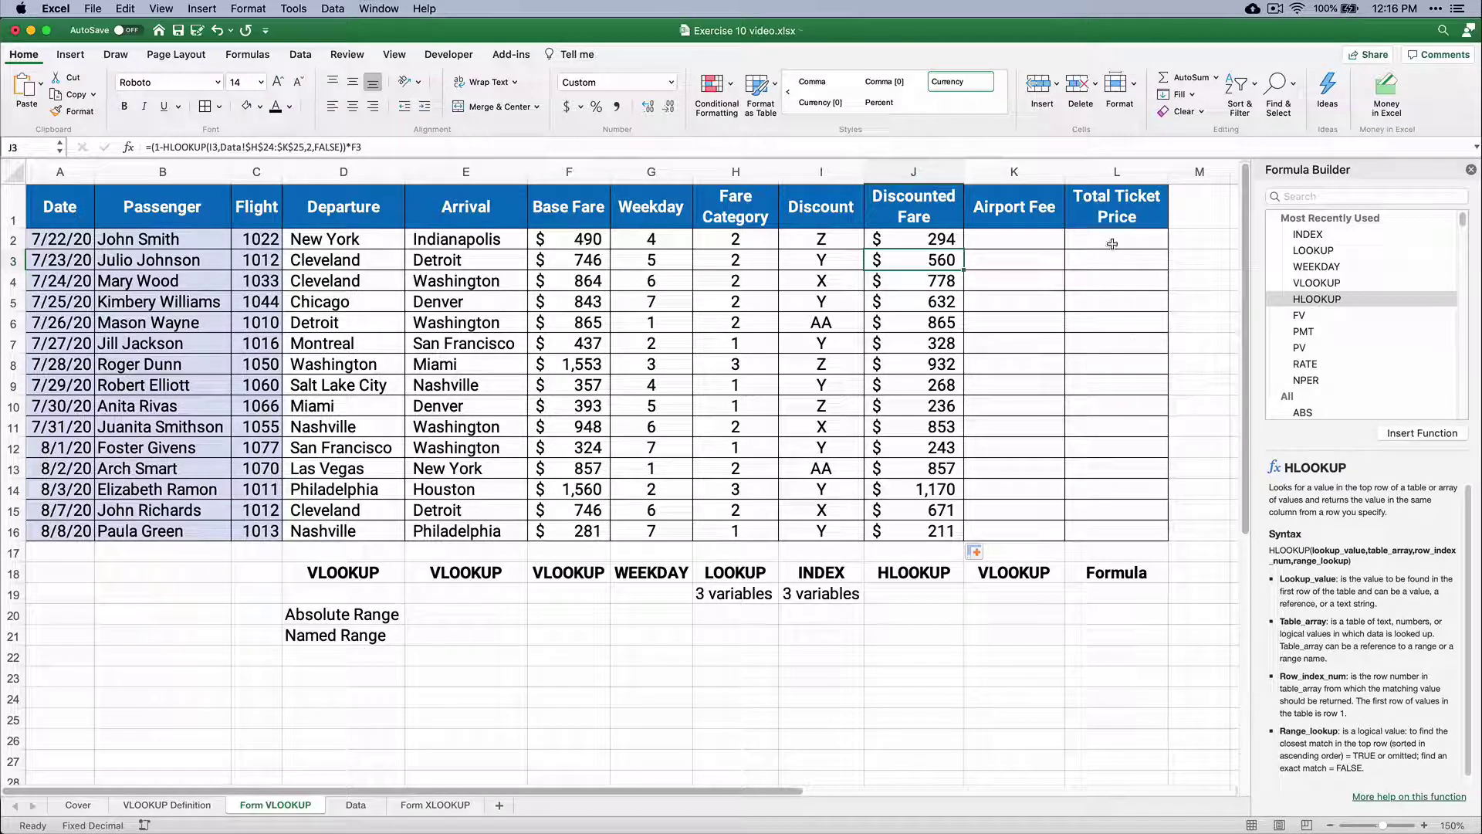
Review the discounted fares on the form, and examine the Fare Category, Ticket Price and Airport Fees ranges in G2:I9 of the Data sheet.
left_click(1006, 573)
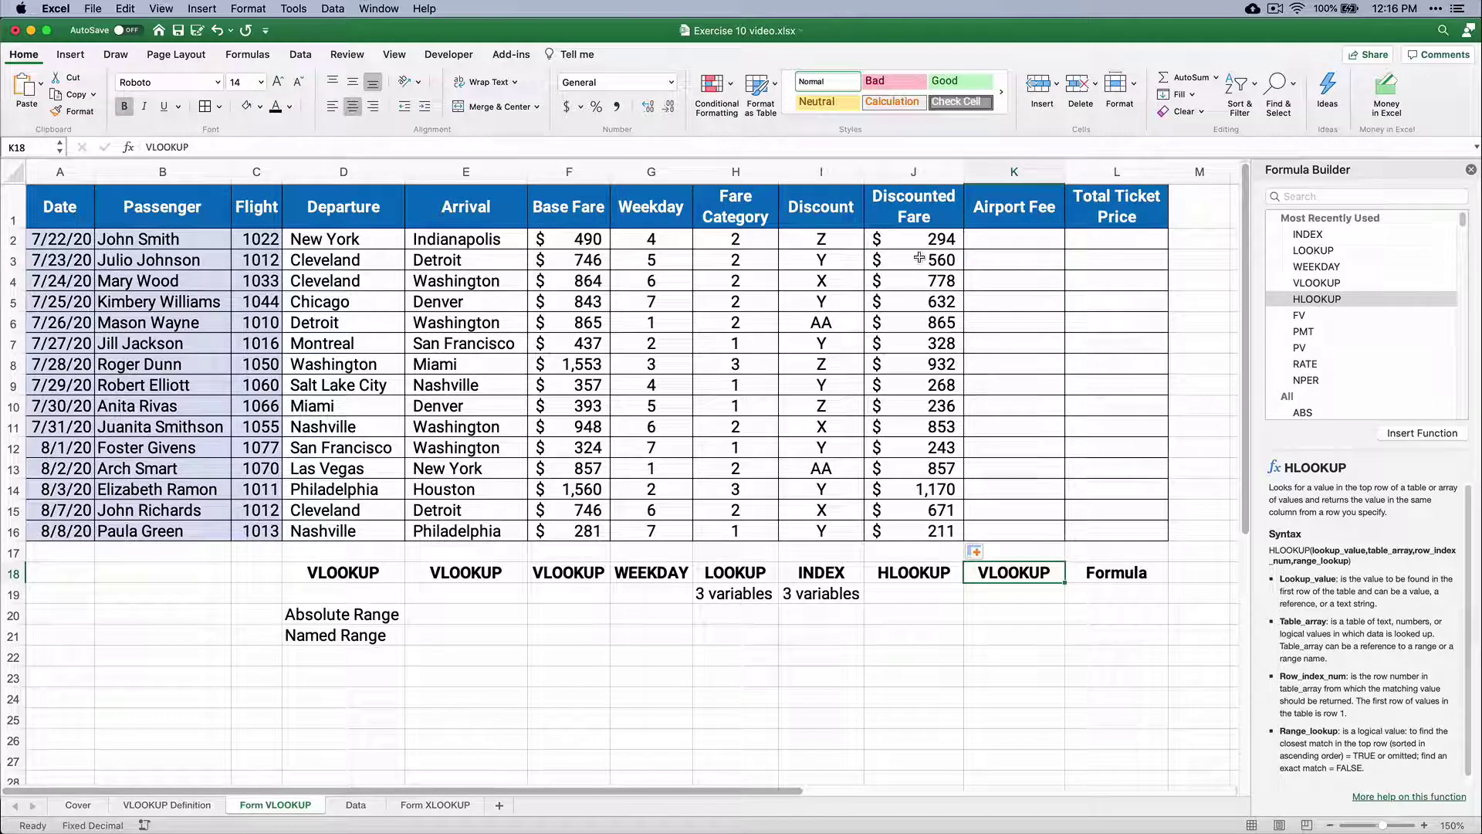
left_click_drag(917, 241, 919, 301)
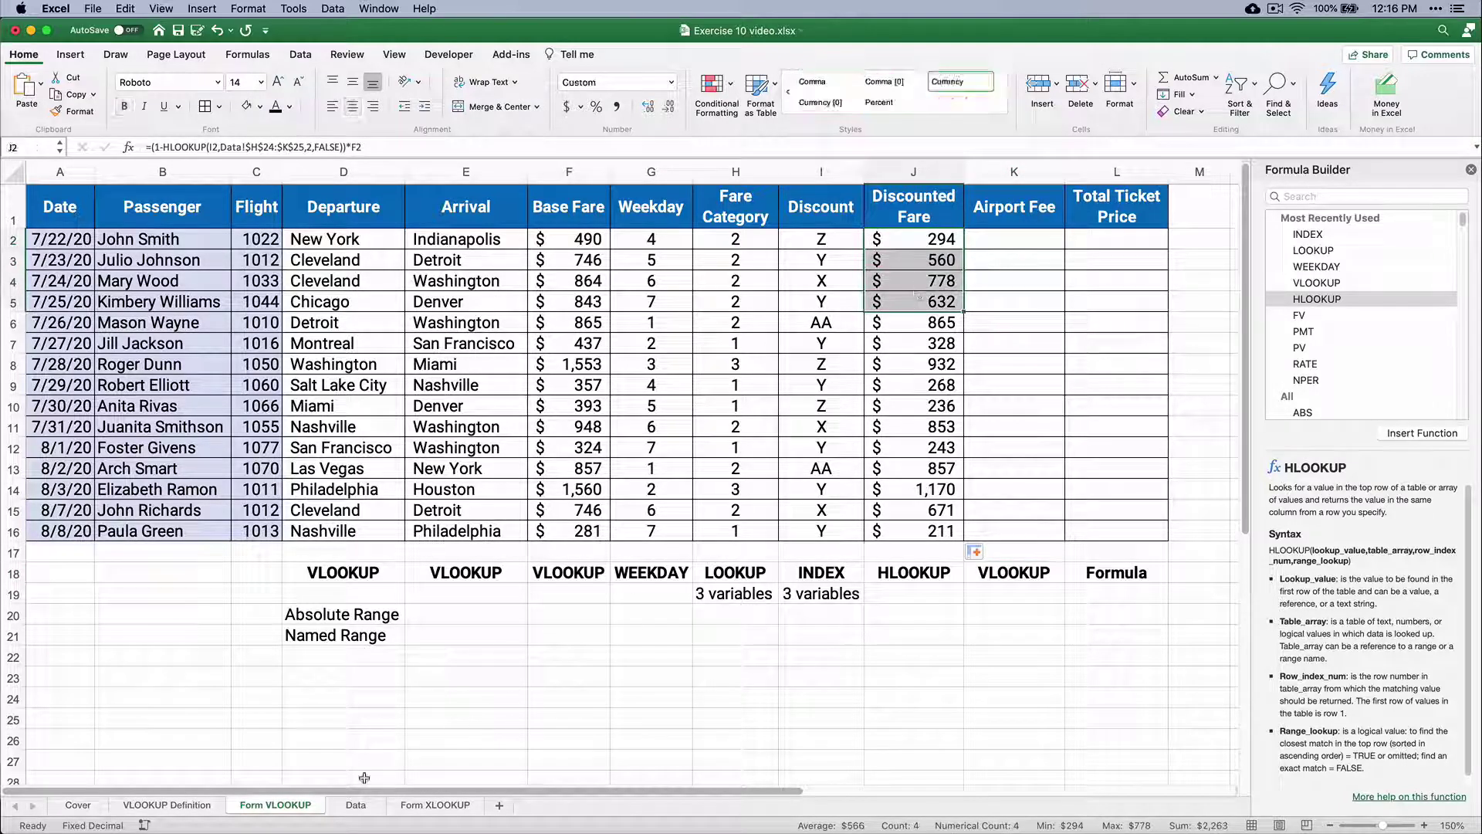
left_click(356, 805)
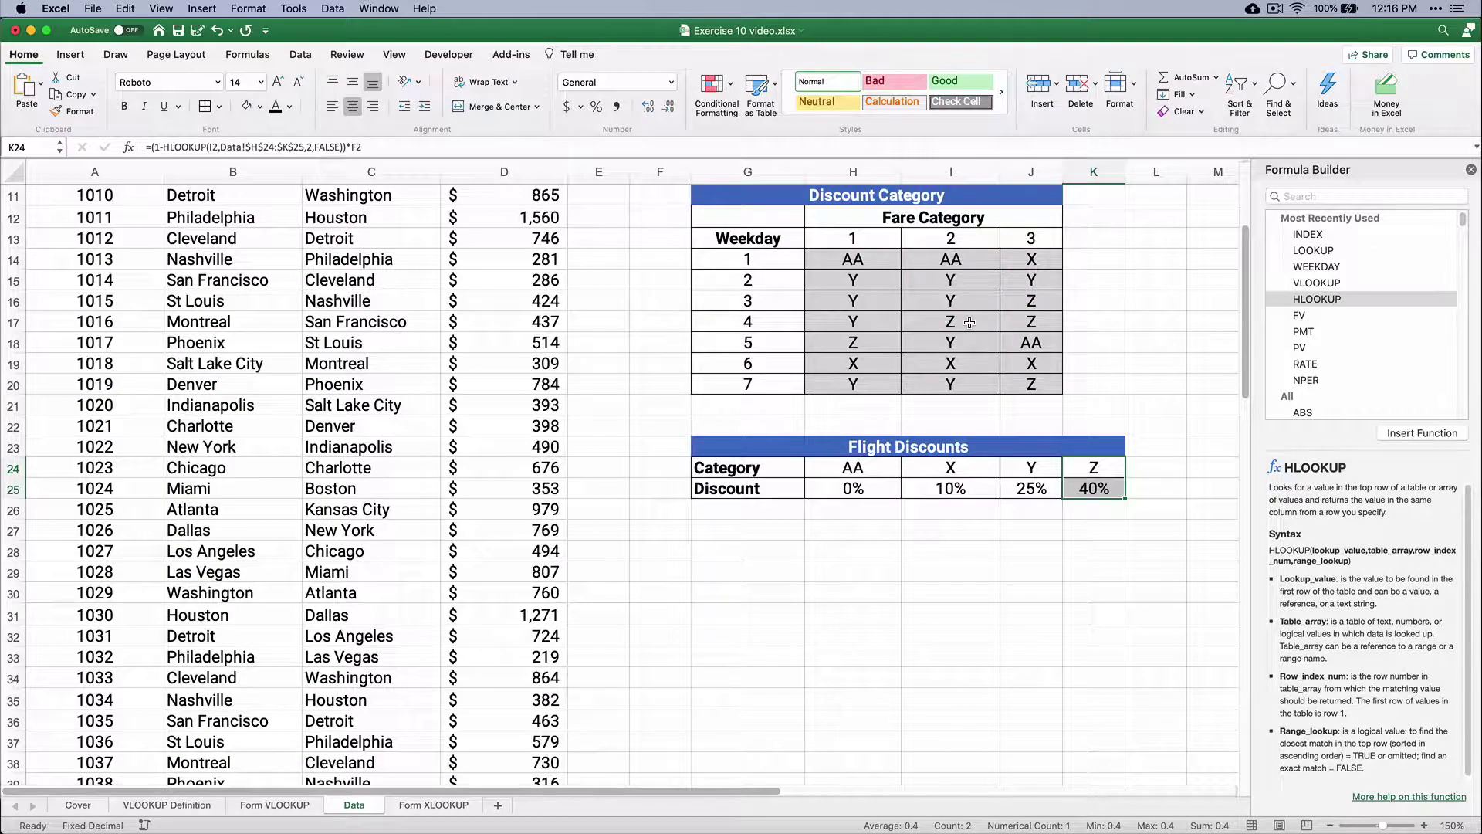
scroll(917, 392, "up", 4)
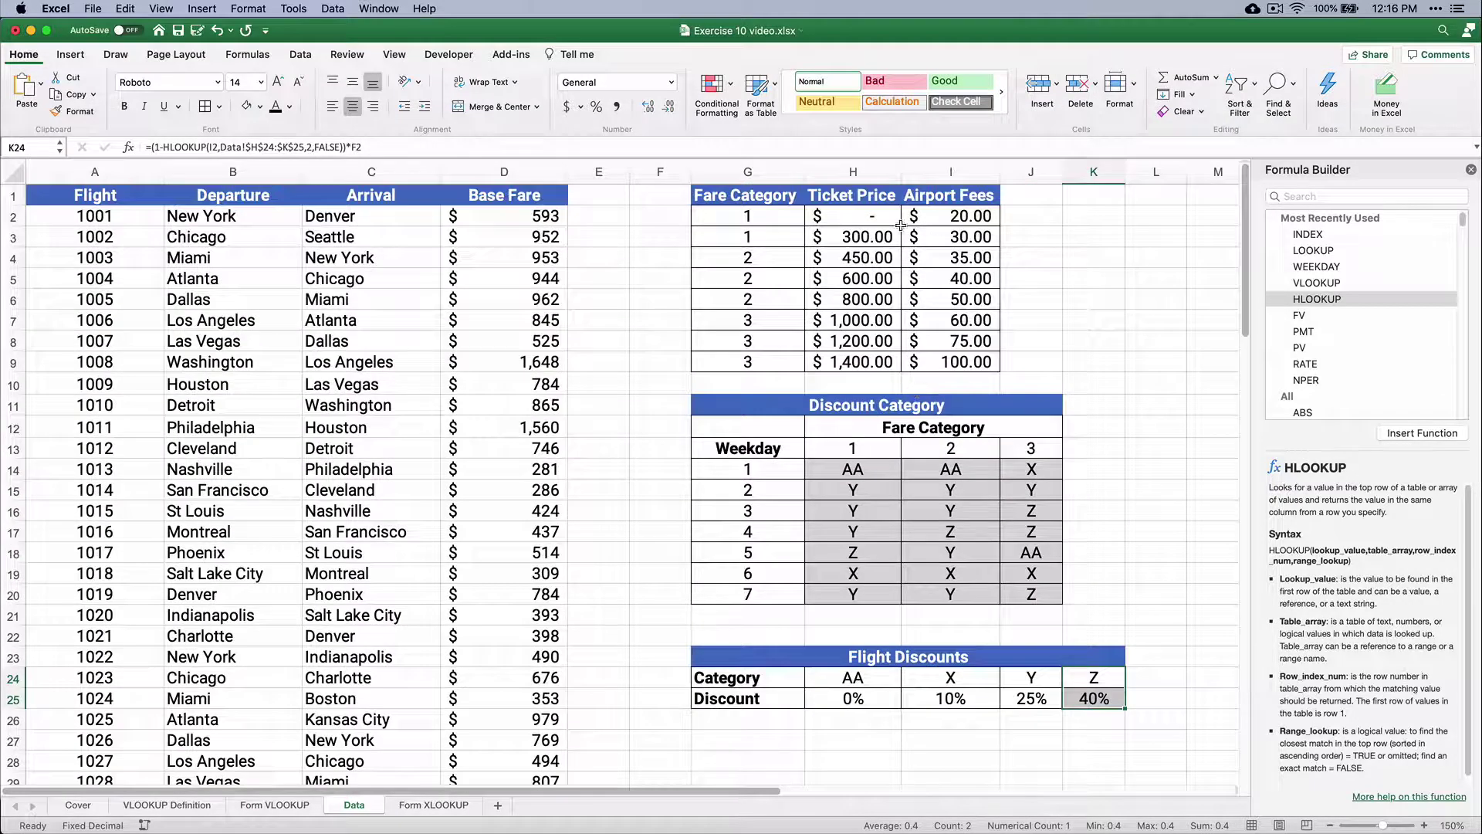
left_click_drag(870, 217, 865, 363)
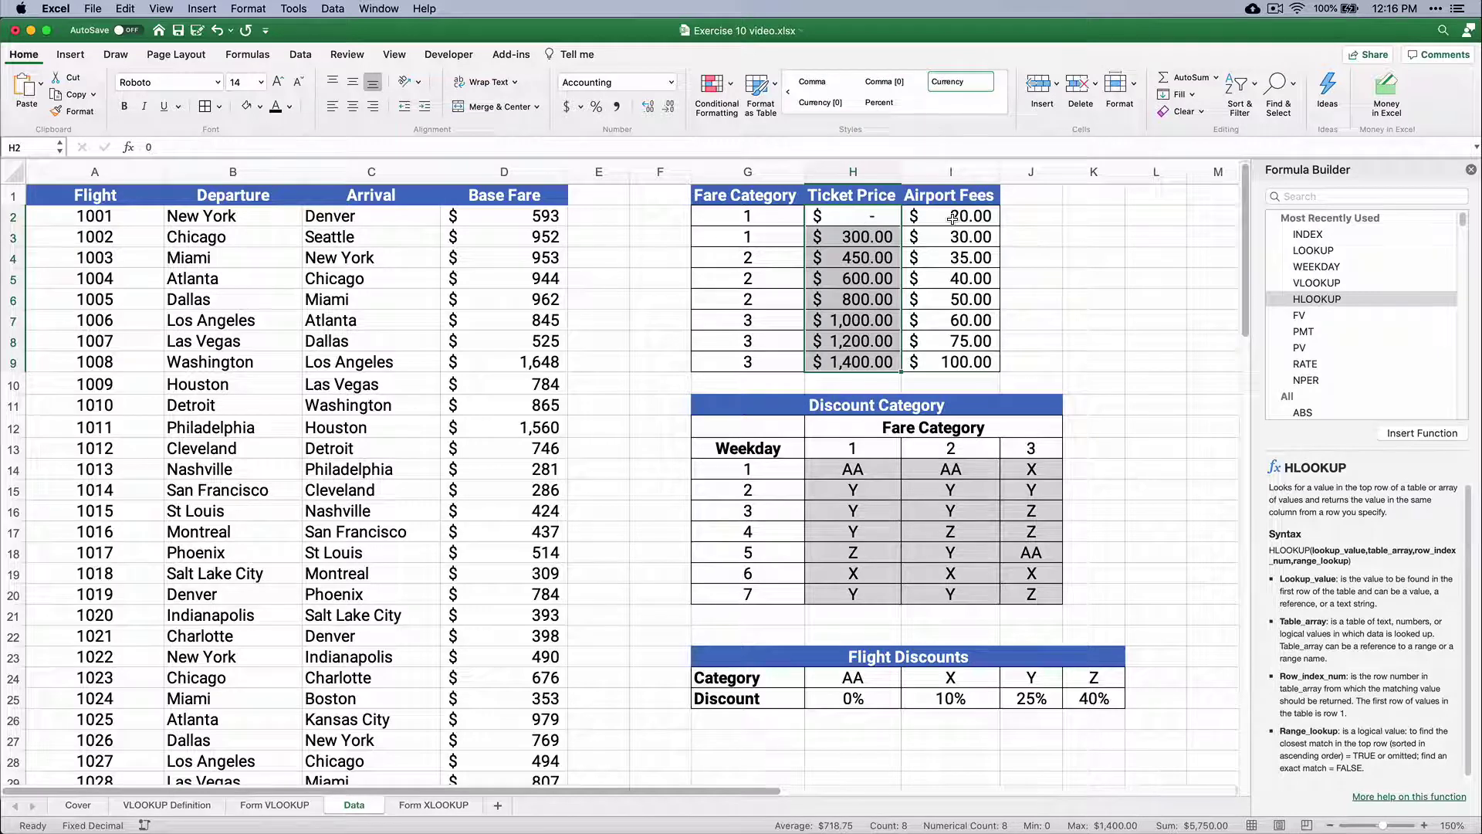
left_click_drag(953, 218, 956, 362)
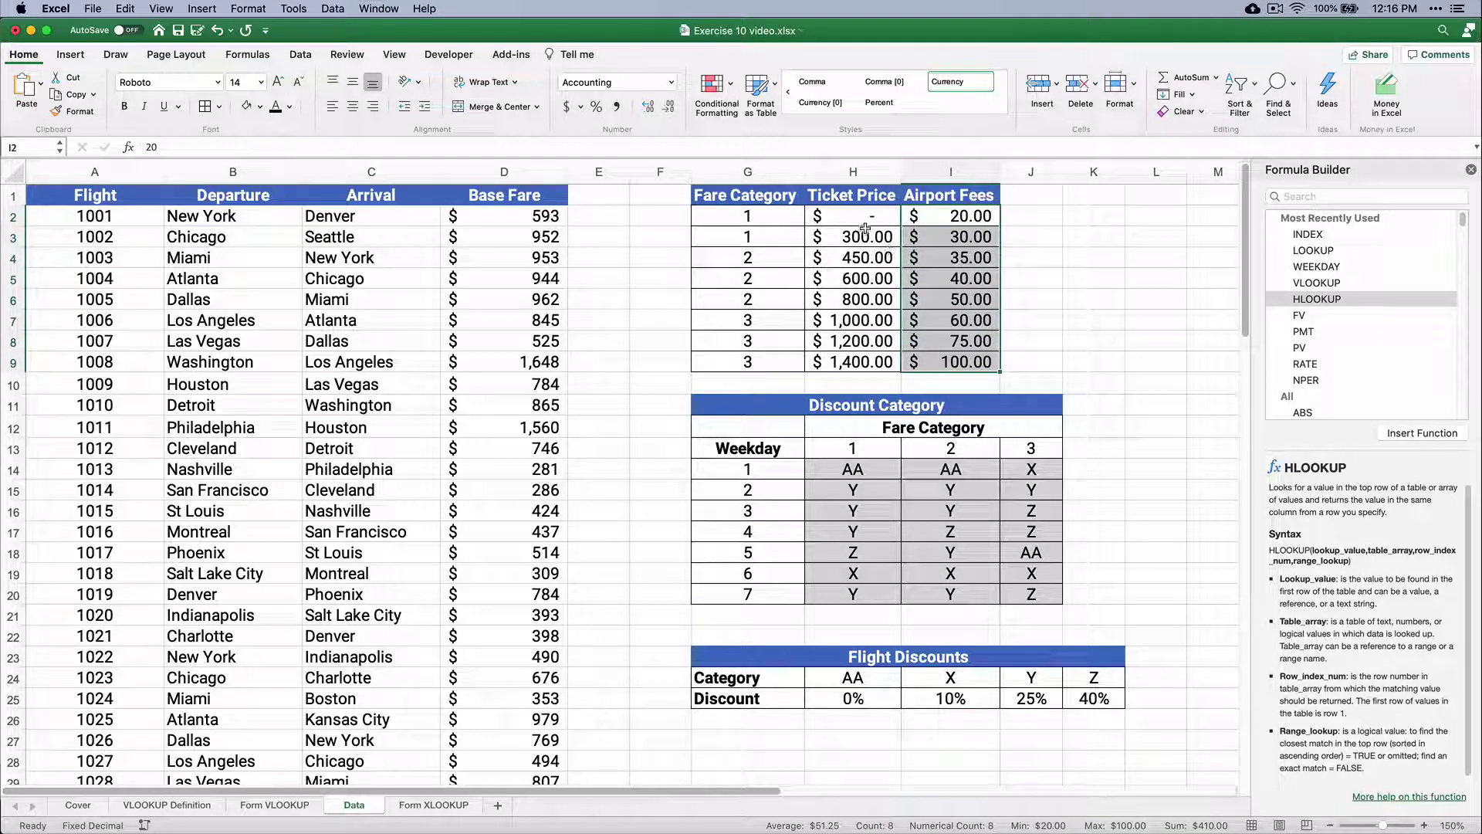
left_click_drag(859, 223, 974, 222)
left_click_drag(876, 238, 957, 238)
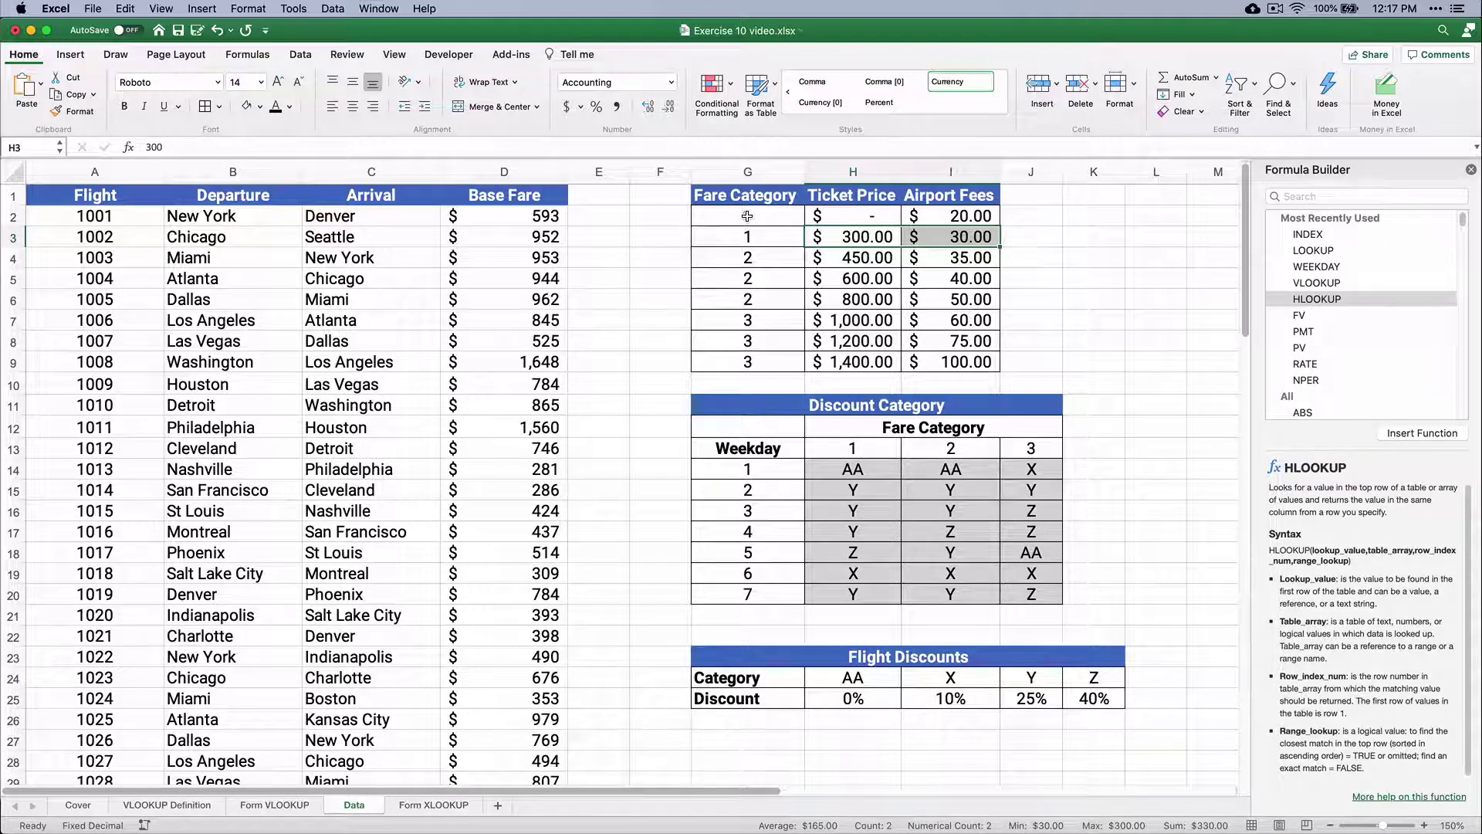
left_click_drag(749, 218, 756, 362)
left_click_drag(850, 226, 862, 361)
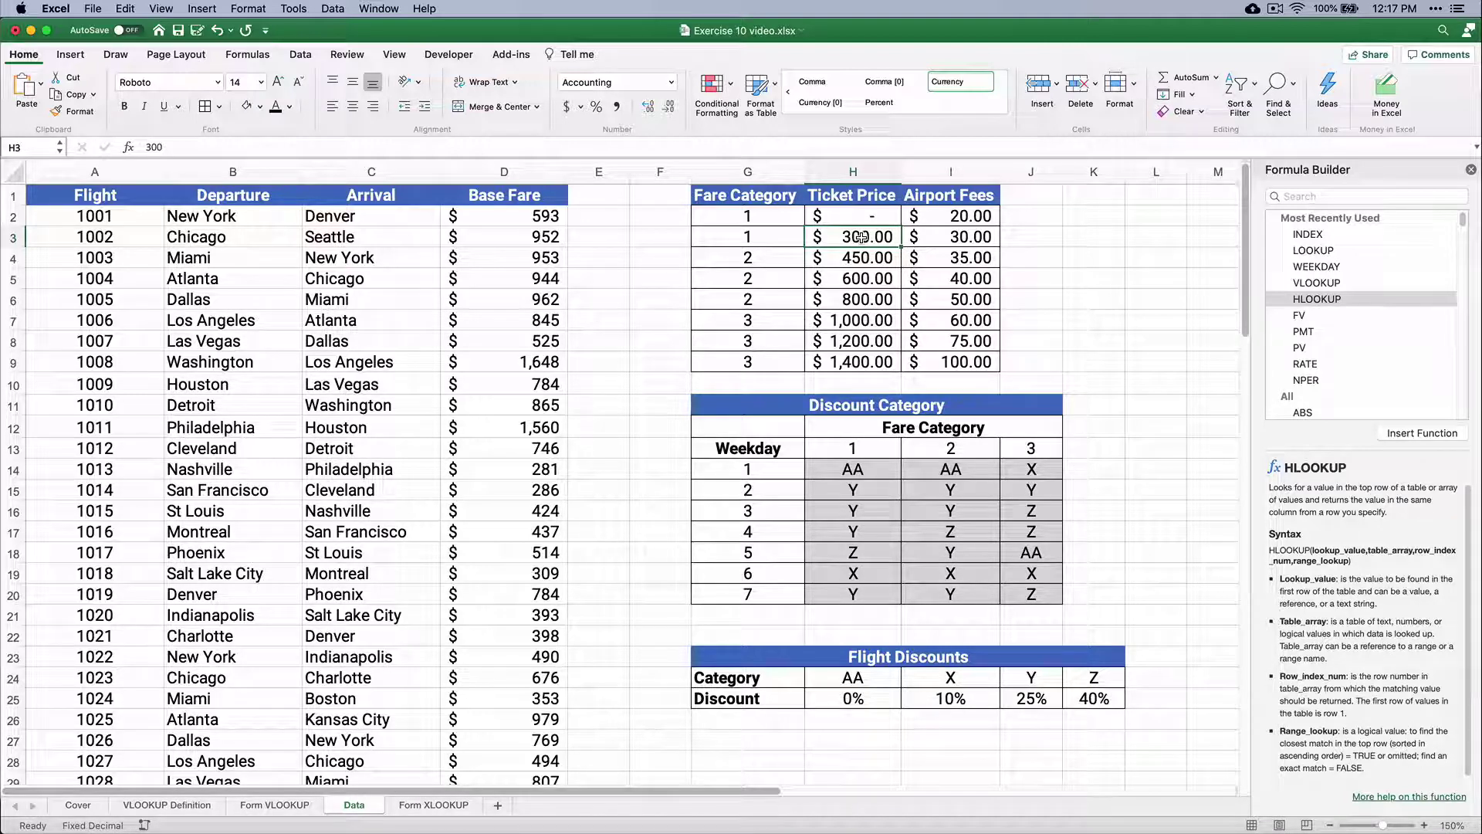
Return to the VLOOKUP form and start a VLOOKUP in the Airport Fee cell K2 with J2 as the lookup value.
left_click(261, 805)
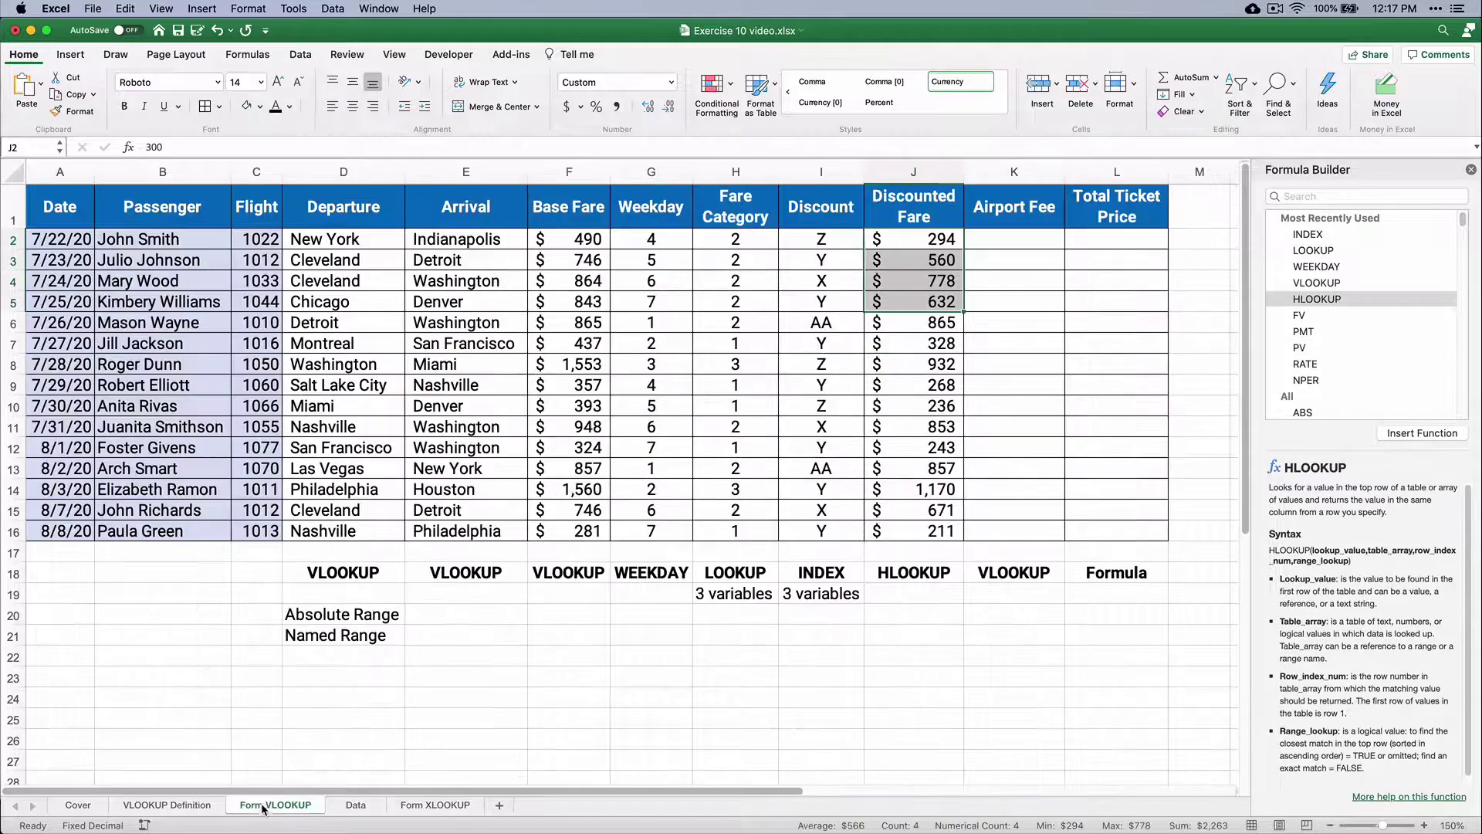
left_click(1008, 244)
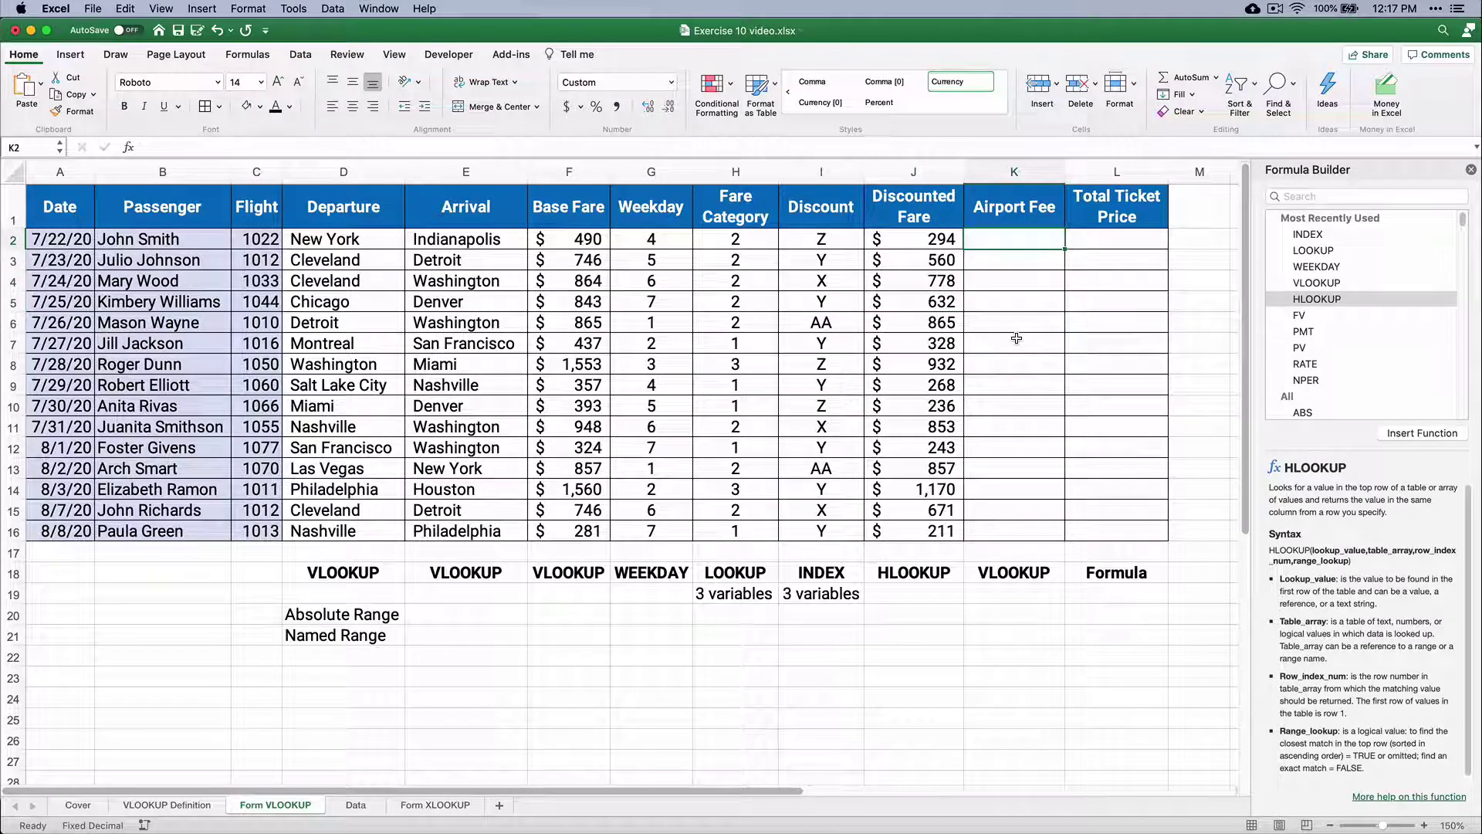
double_click(1313, 282)
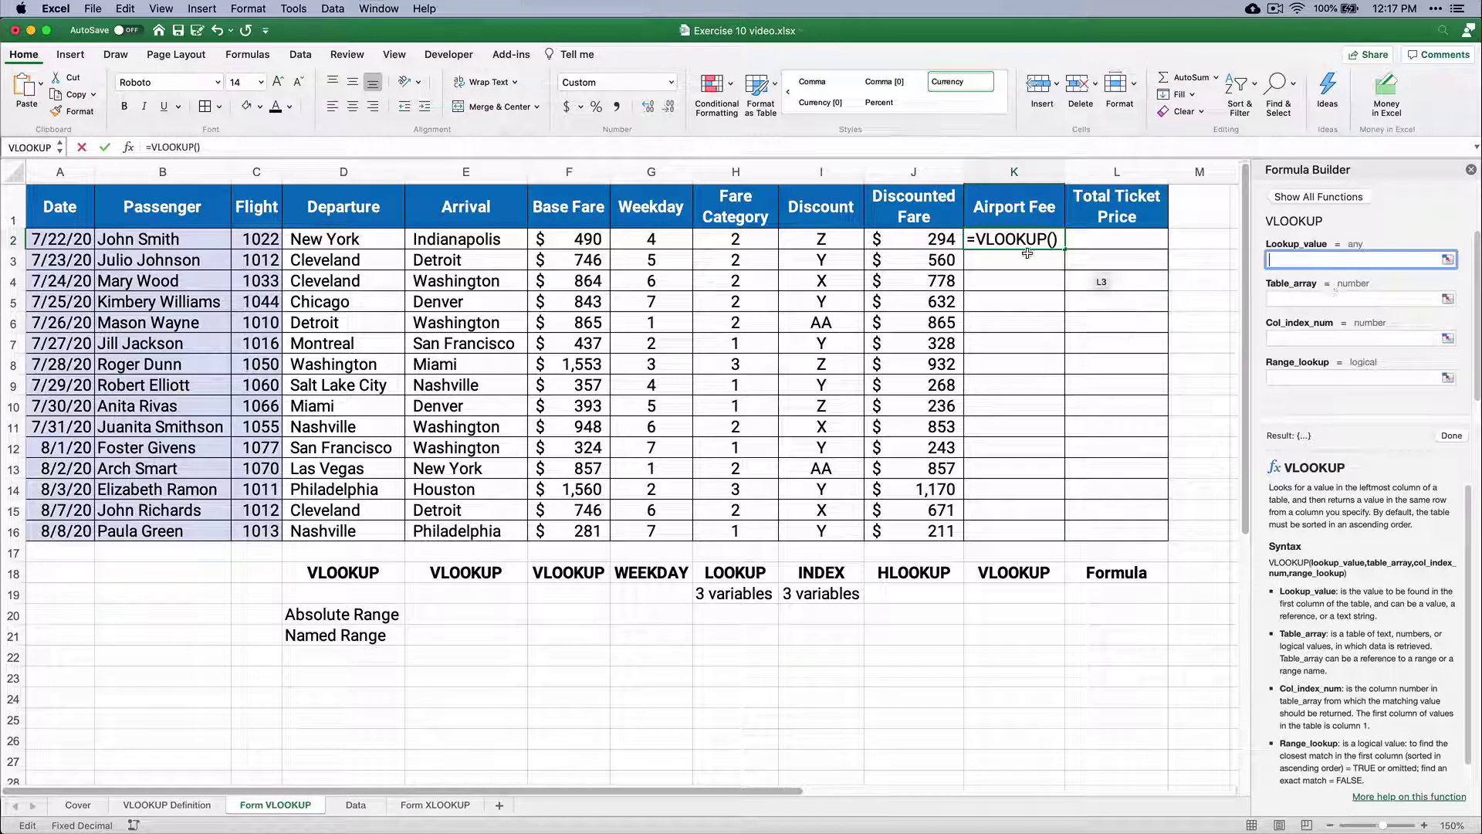
left_click(915, 233)
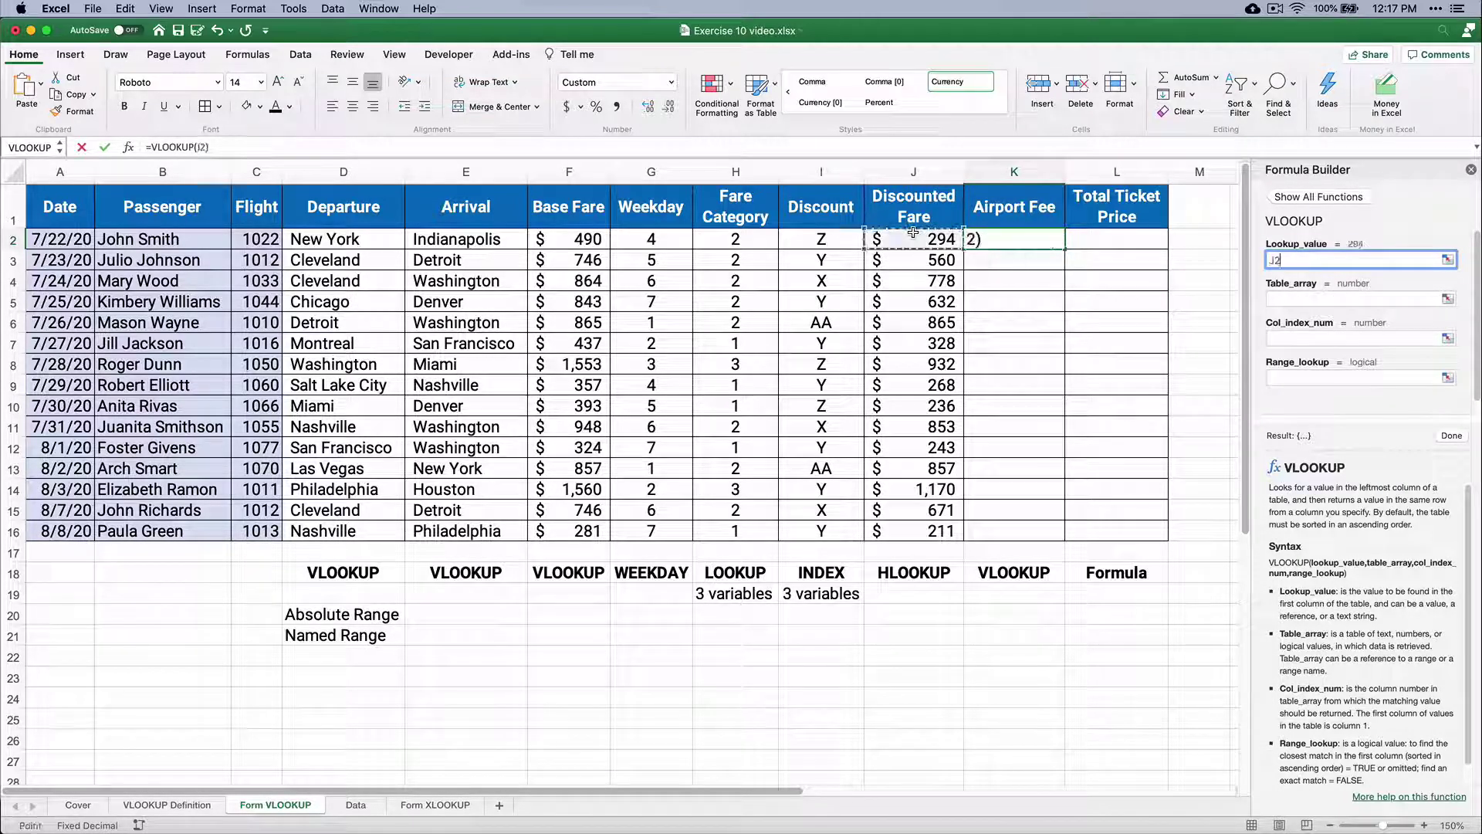
Set the VLOOKUP table array to the absolute range Data!$H$2:$I$9, covering the ticket prices and airport fees.
left_click(1287, 297)
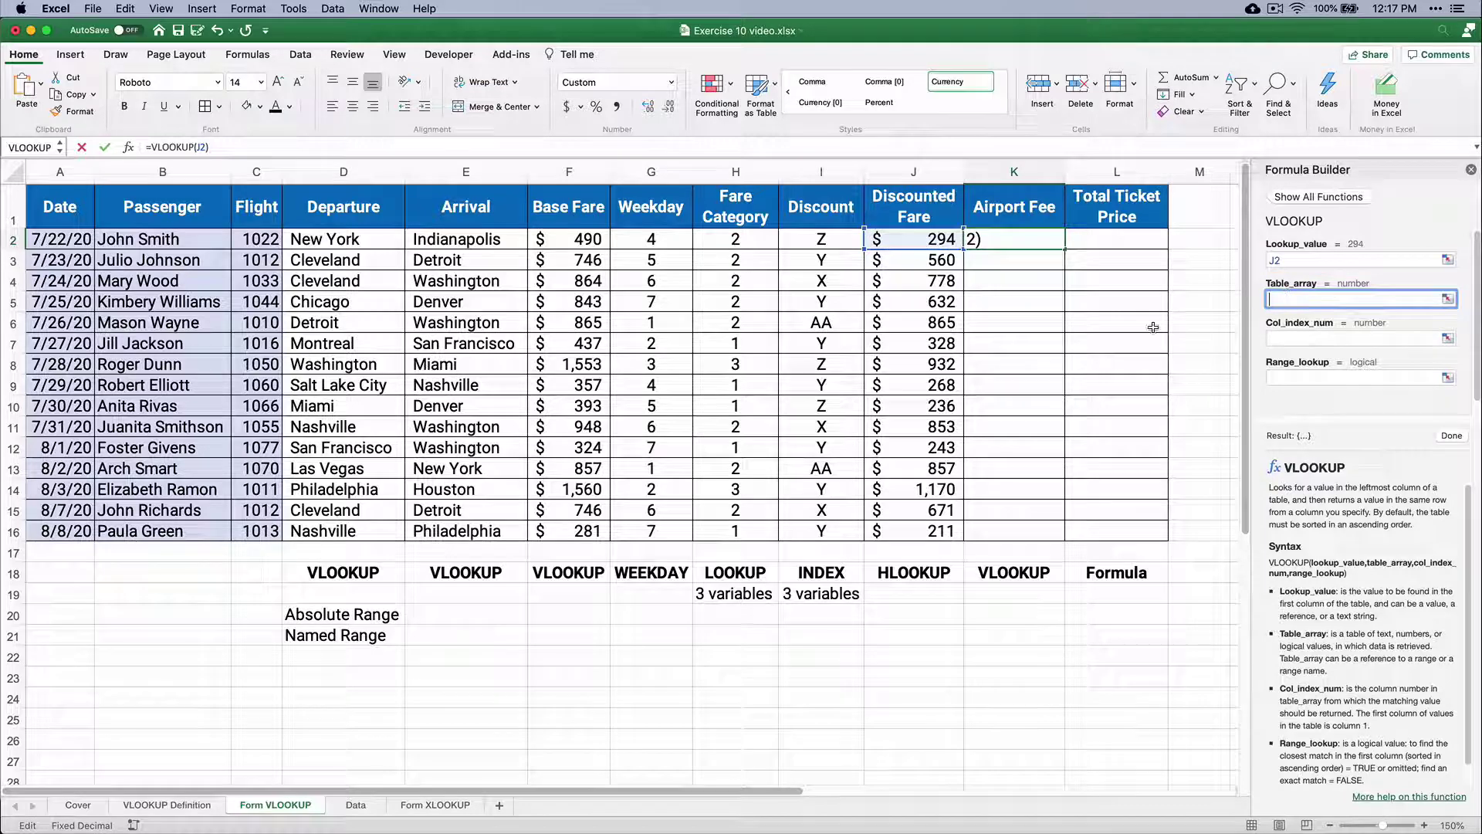
left_click(370, 810)
left_click(880, 217)
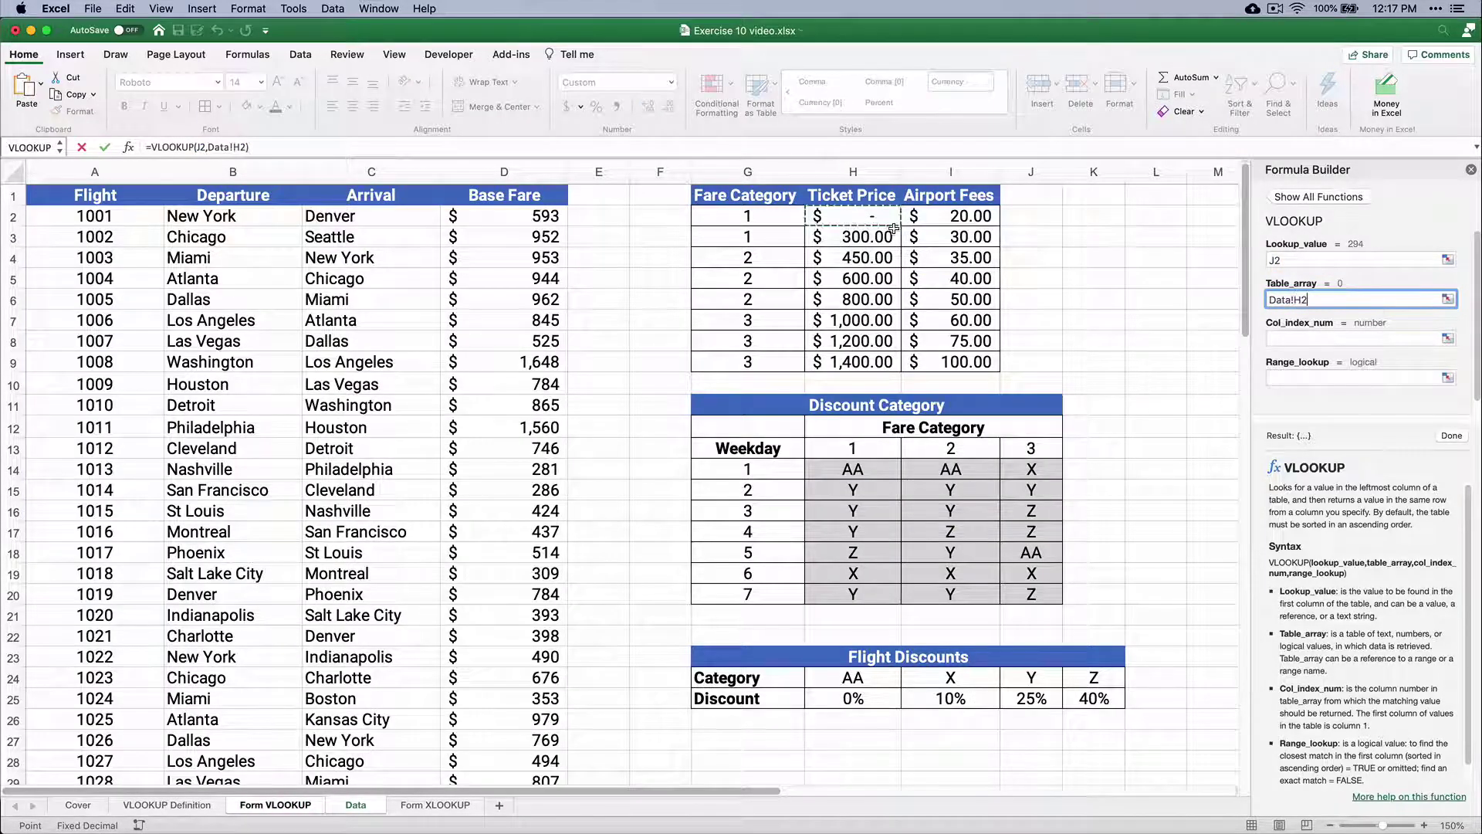
left_click_drag(893, 229, 930, 349)
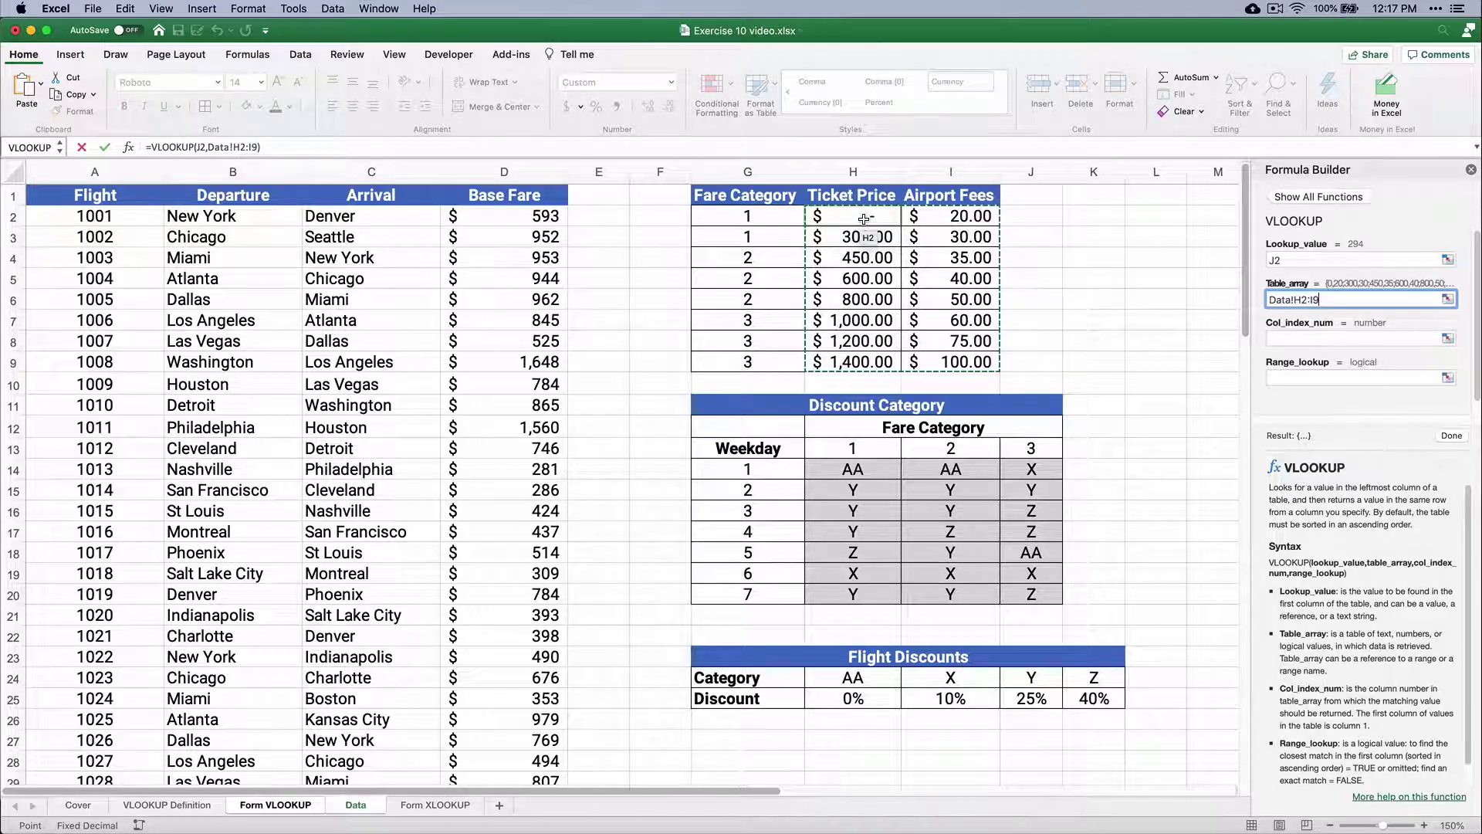
key("super+t")
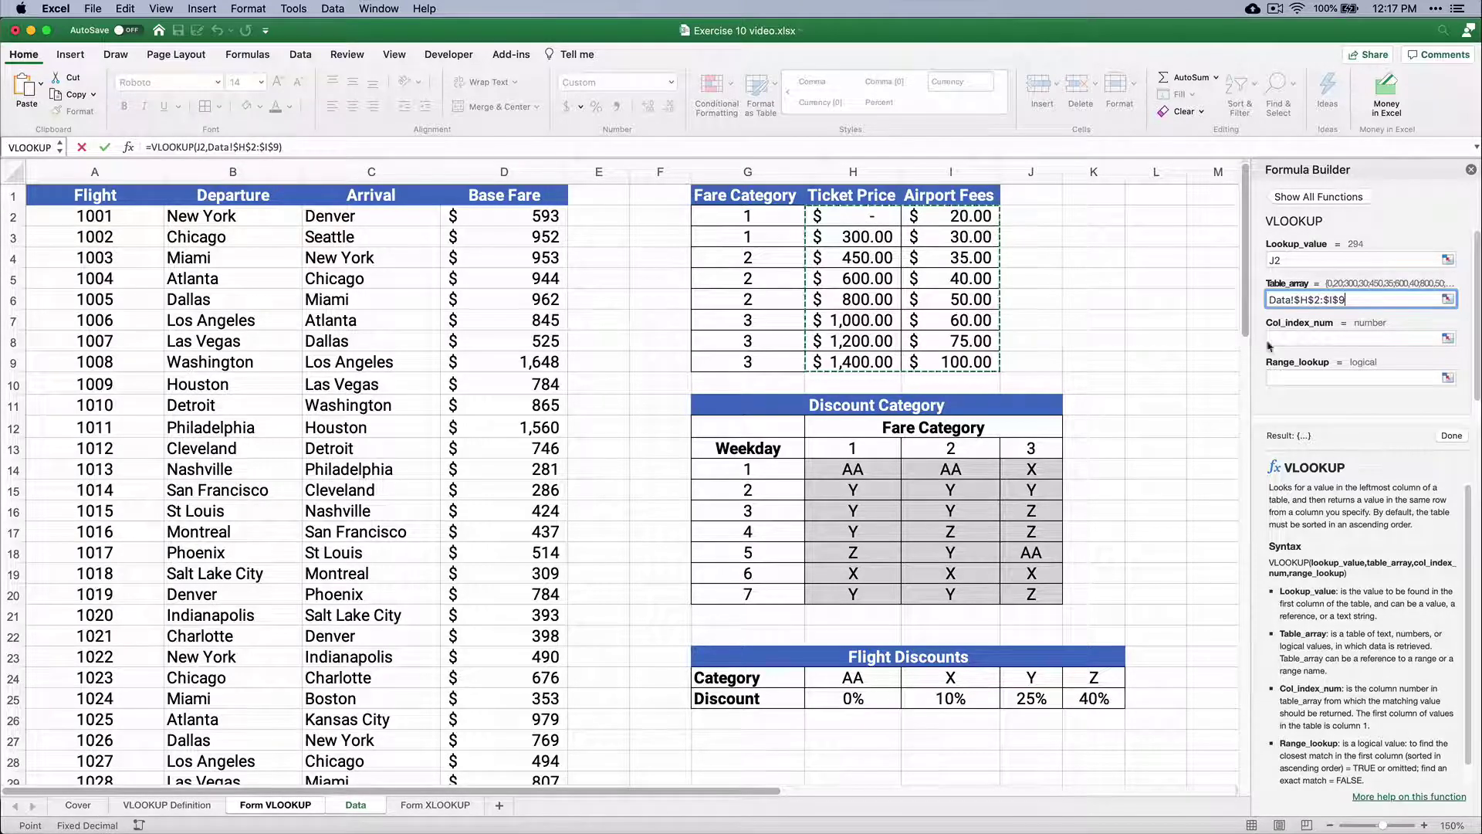
Set the VLOOKUP column index number to 2 and the range lookup to TRUE for an approximate match.
left_click(1294, 340)
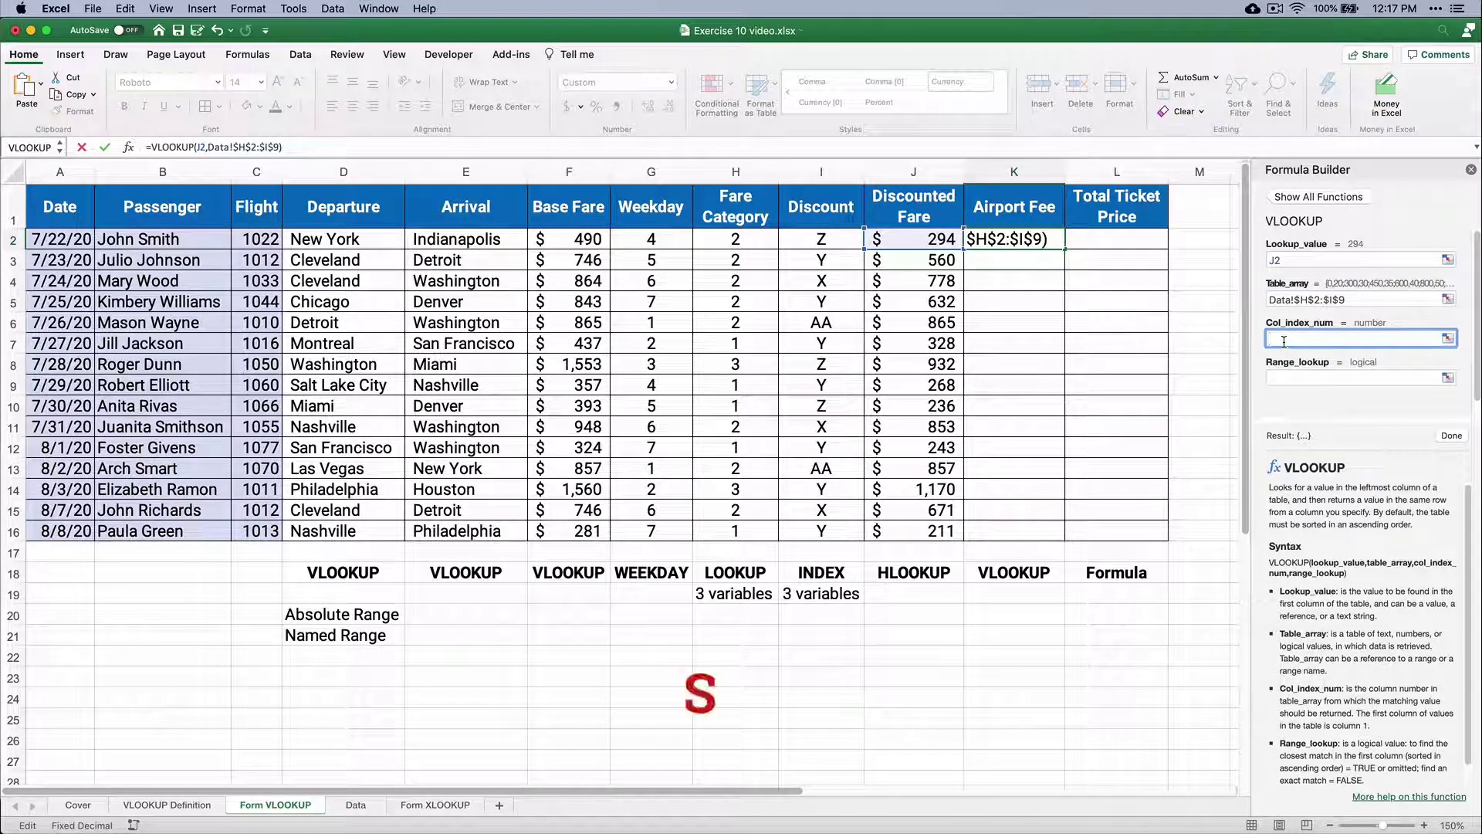
type("2")
left_click(1291, 376)
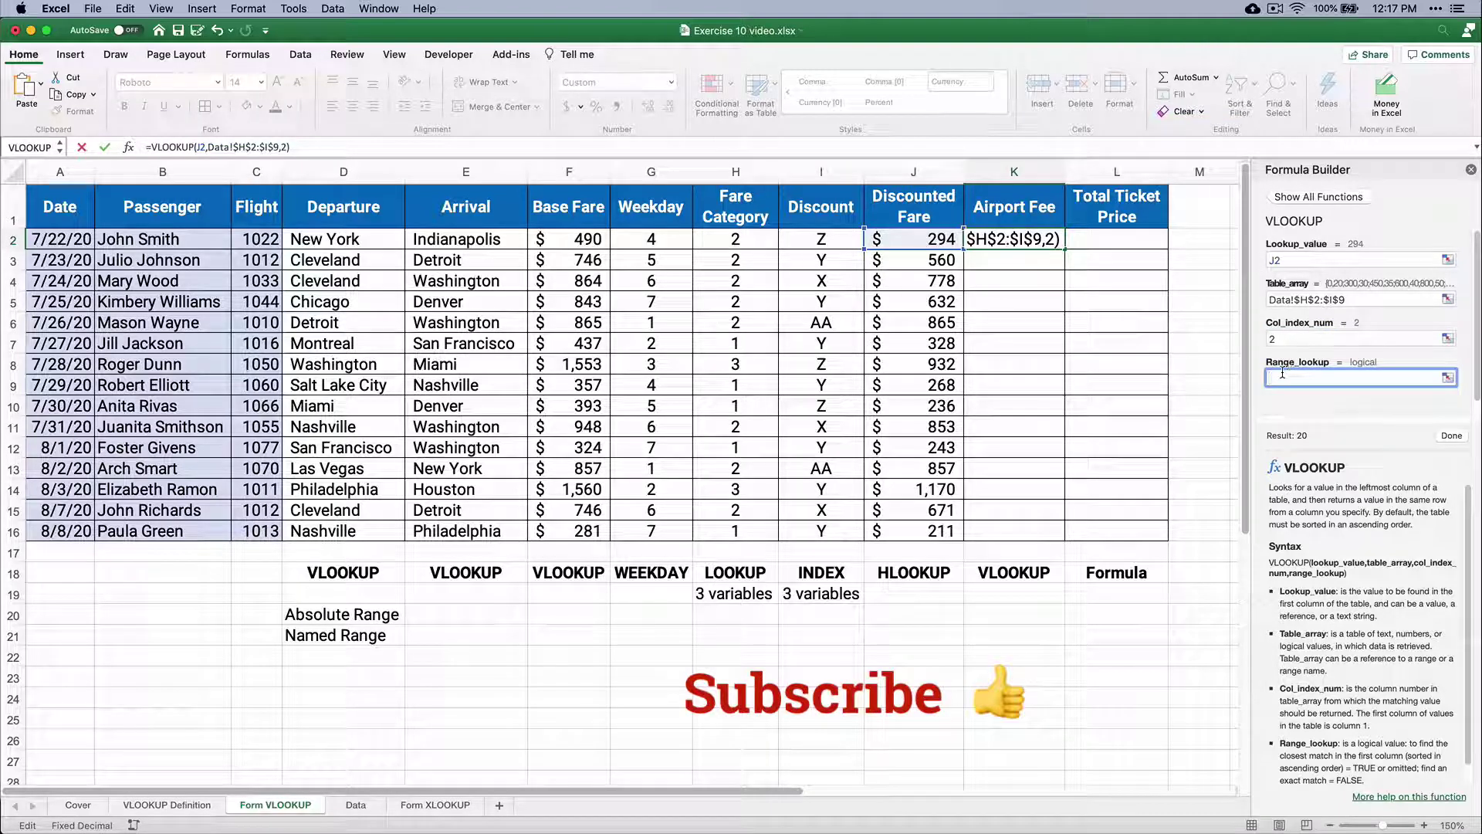
left_click(287, 147)
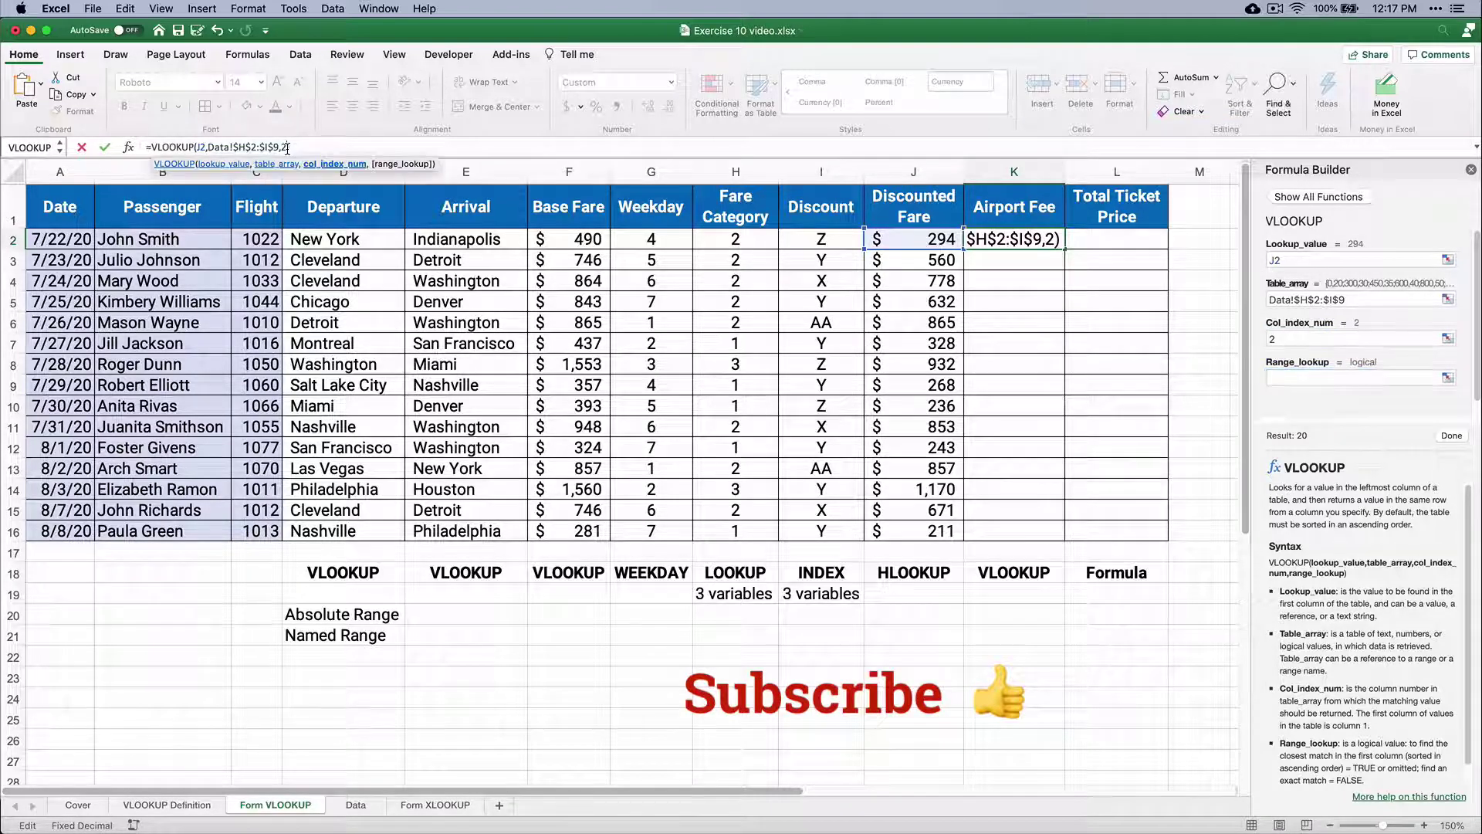
type(",")
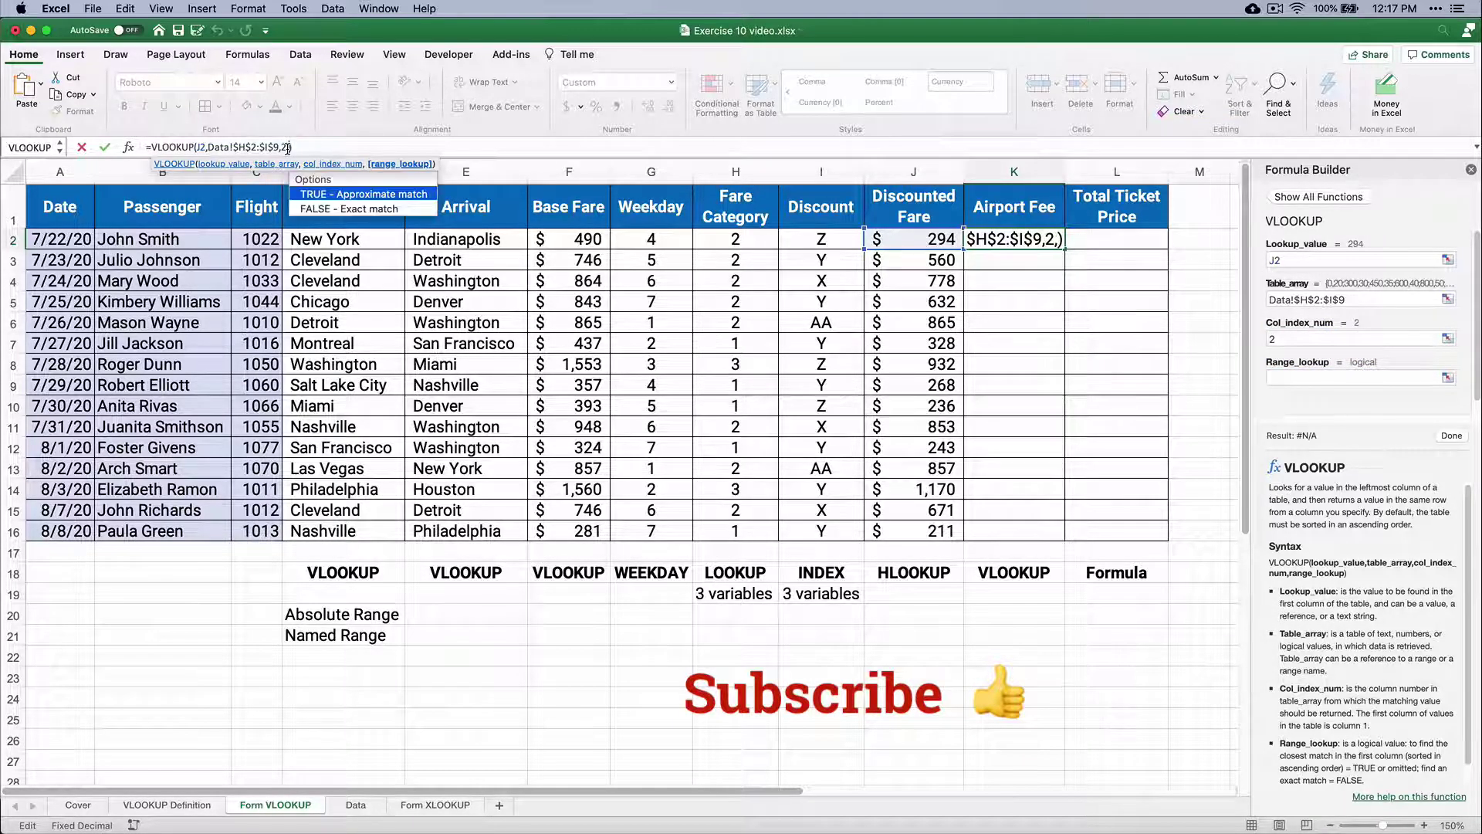
double_click(330, 198)
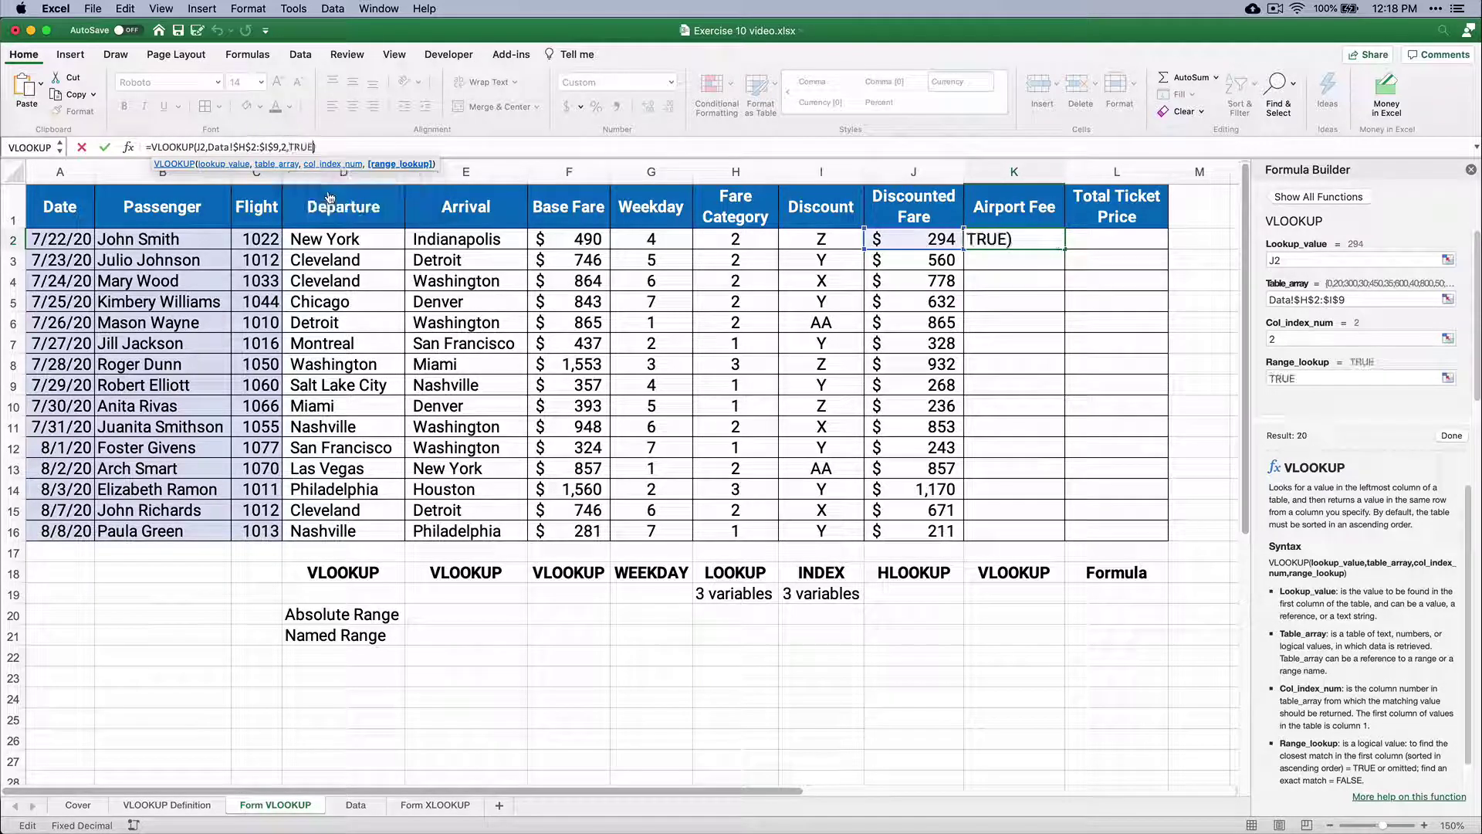
Commit the airport fee formula in K2 and fill it down the Airport Fee column to K16.
key("Return")
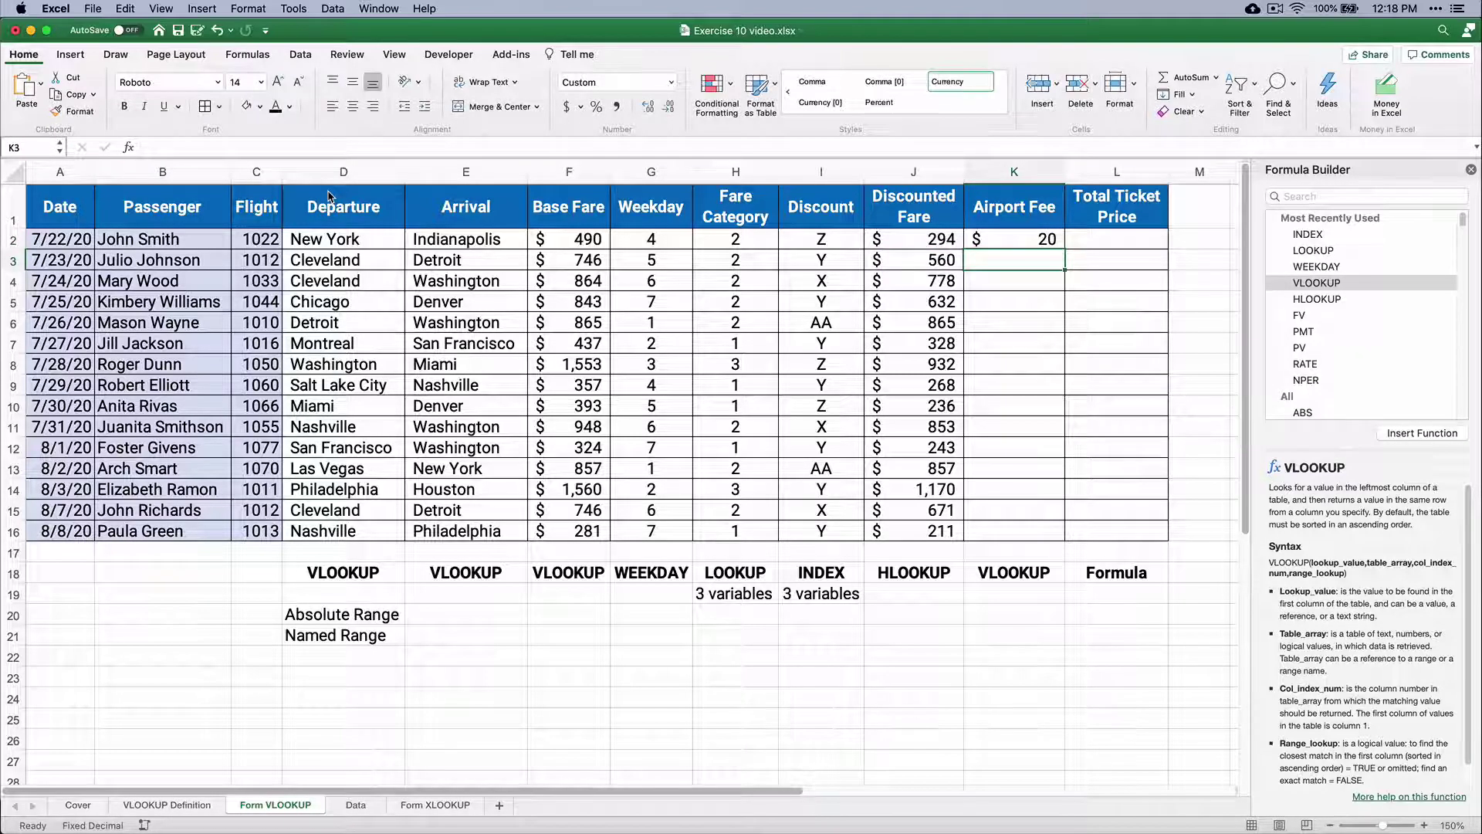
left_click(1010, 243)
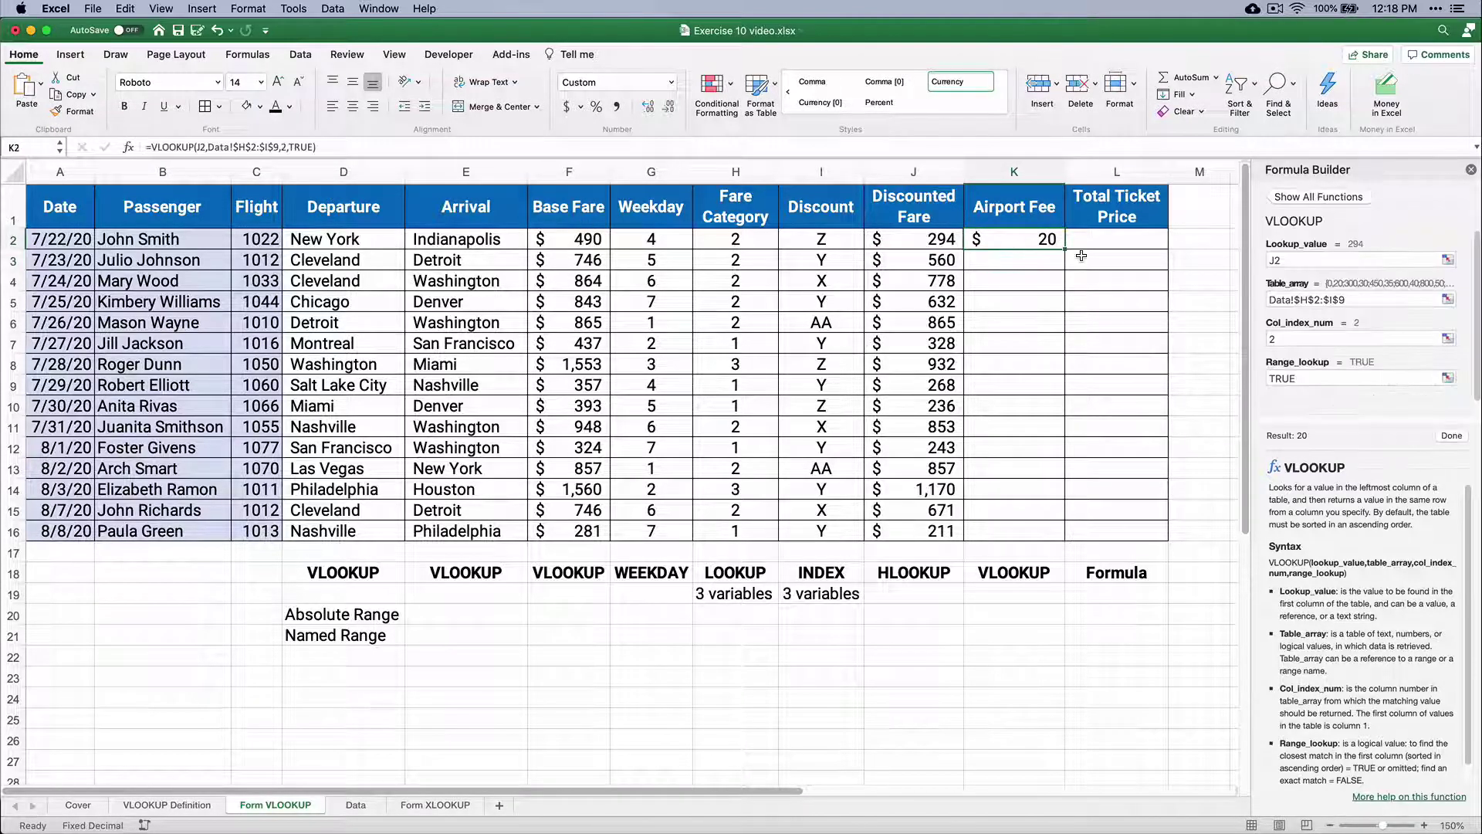
left_click_drag(1065, 247, 1067, 538)
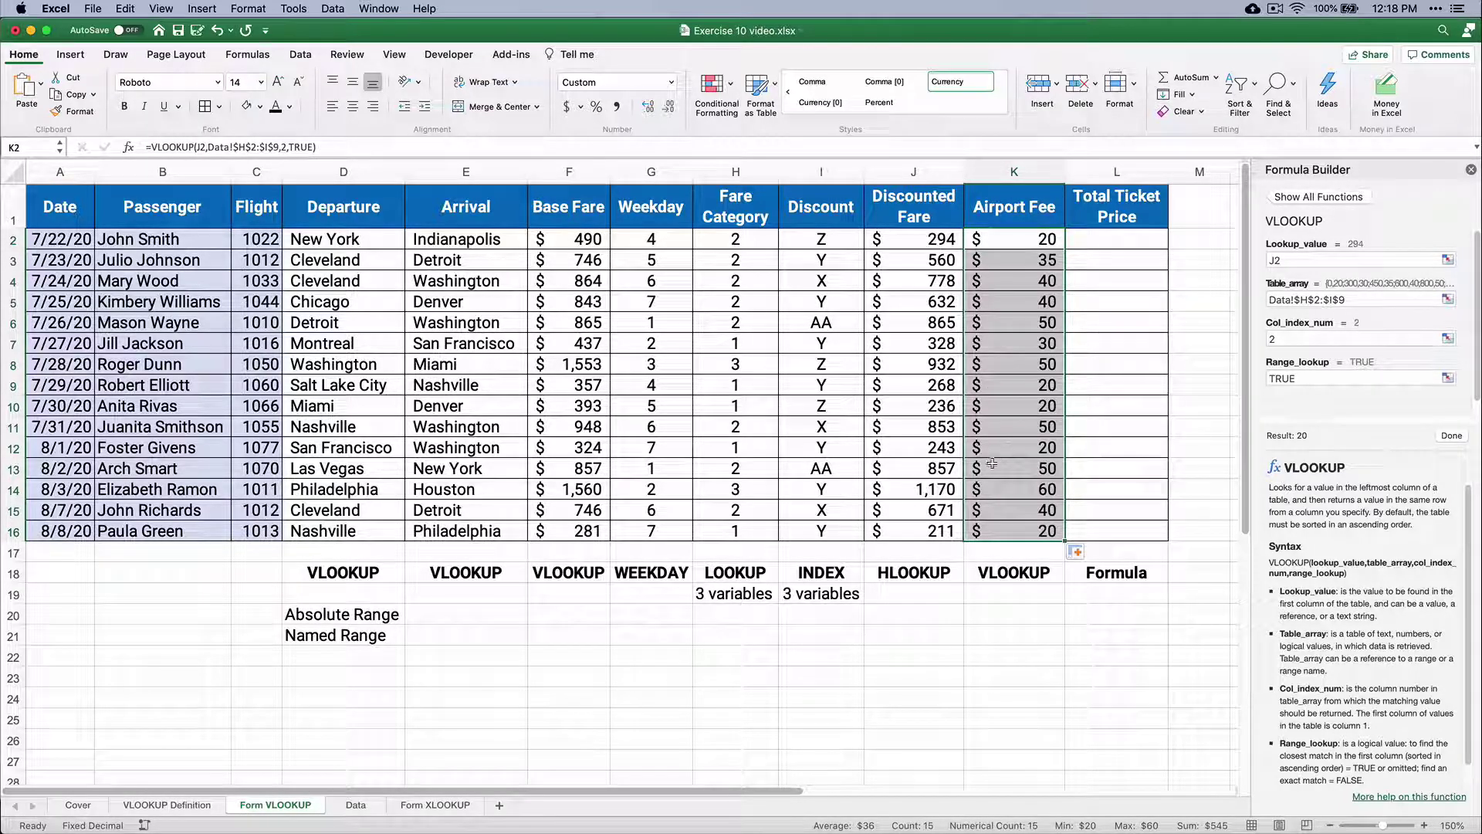
Check the ticket price brackets and airport fees in rows 3 and 4 of the Data sheet, and return to the form.
left_click(356, 805)
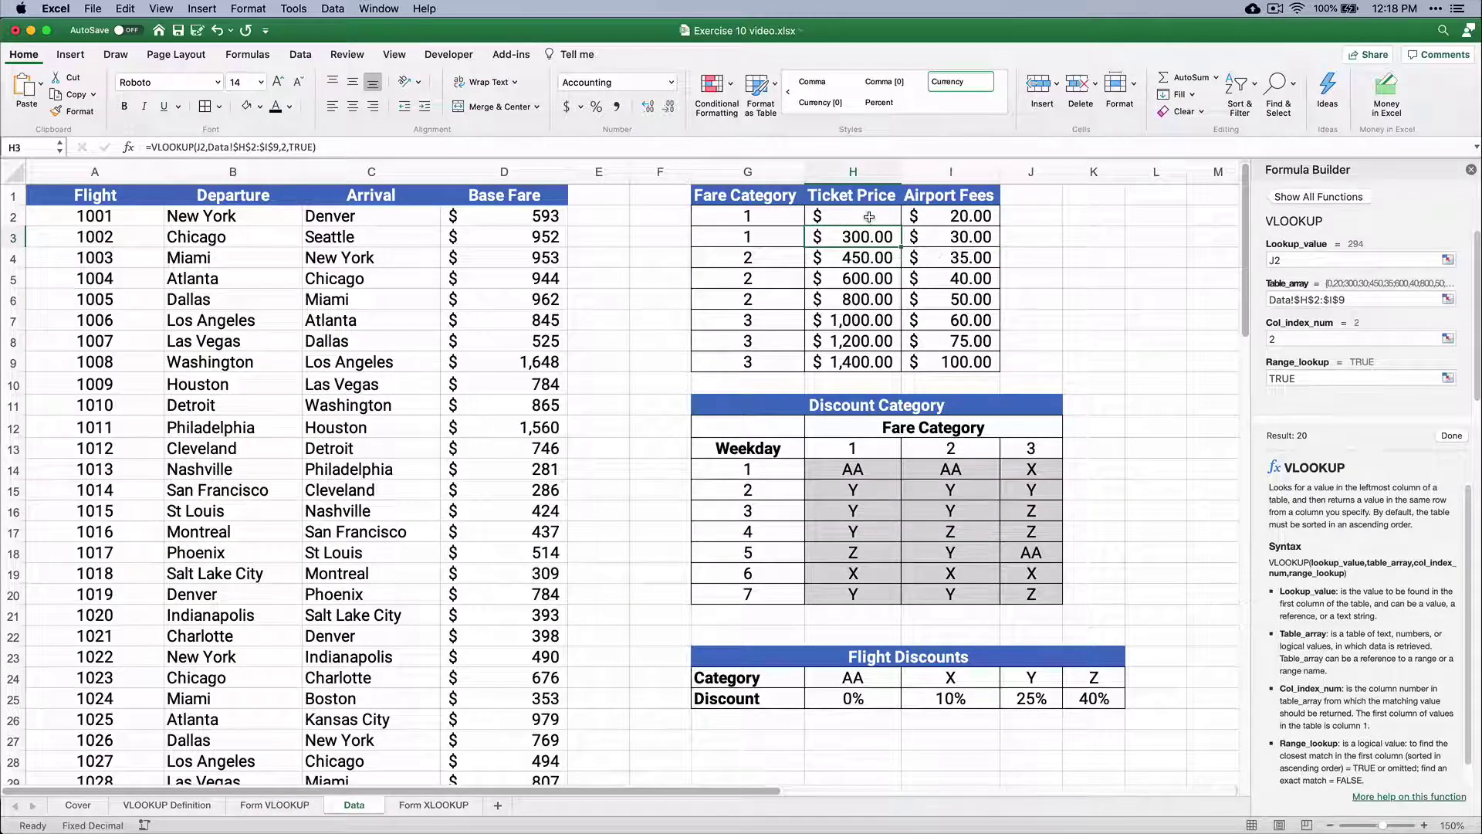
left_click_drag(864, 237, 950, 258)
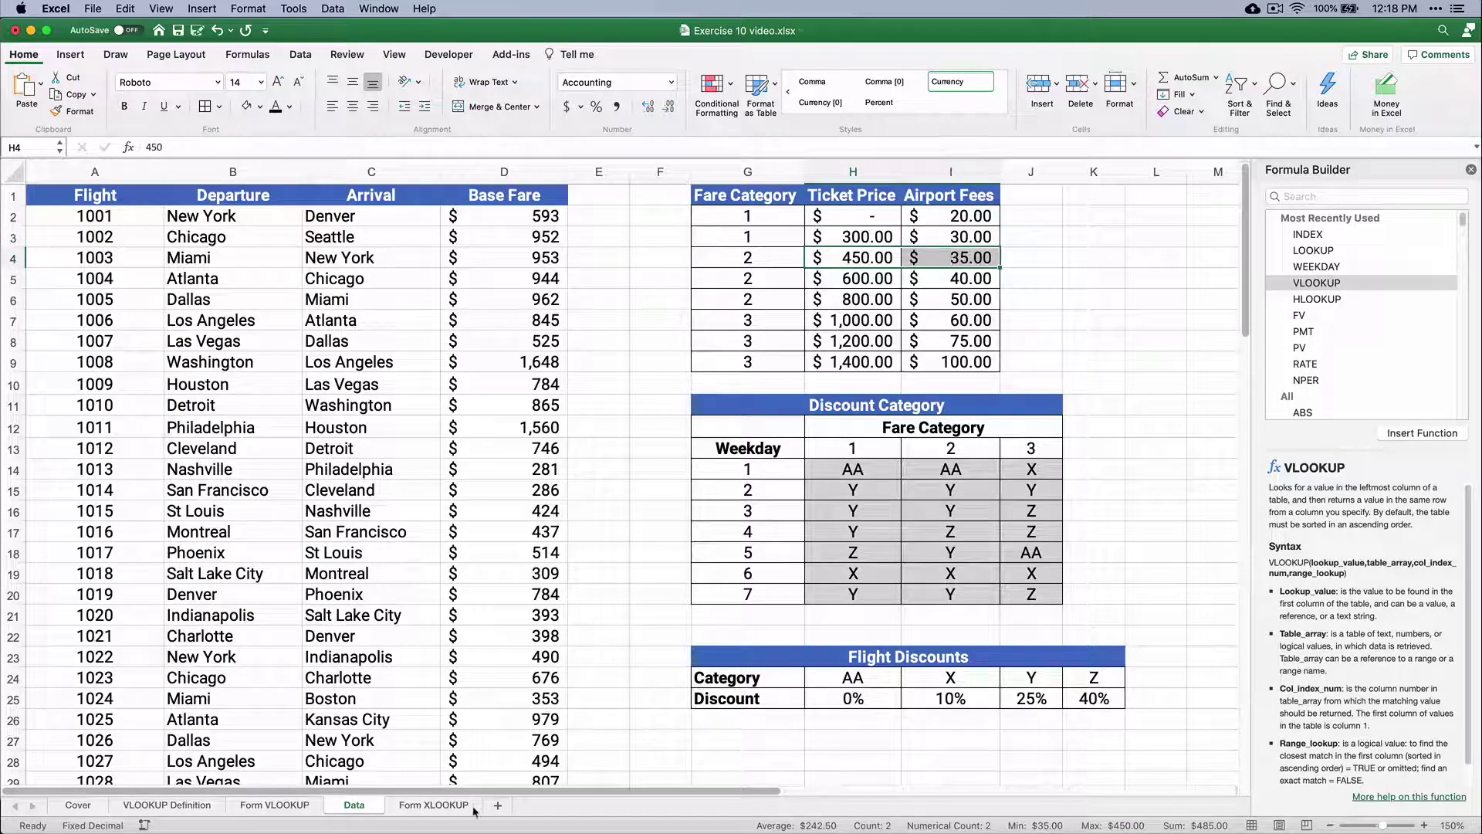
left_click(274, 805)
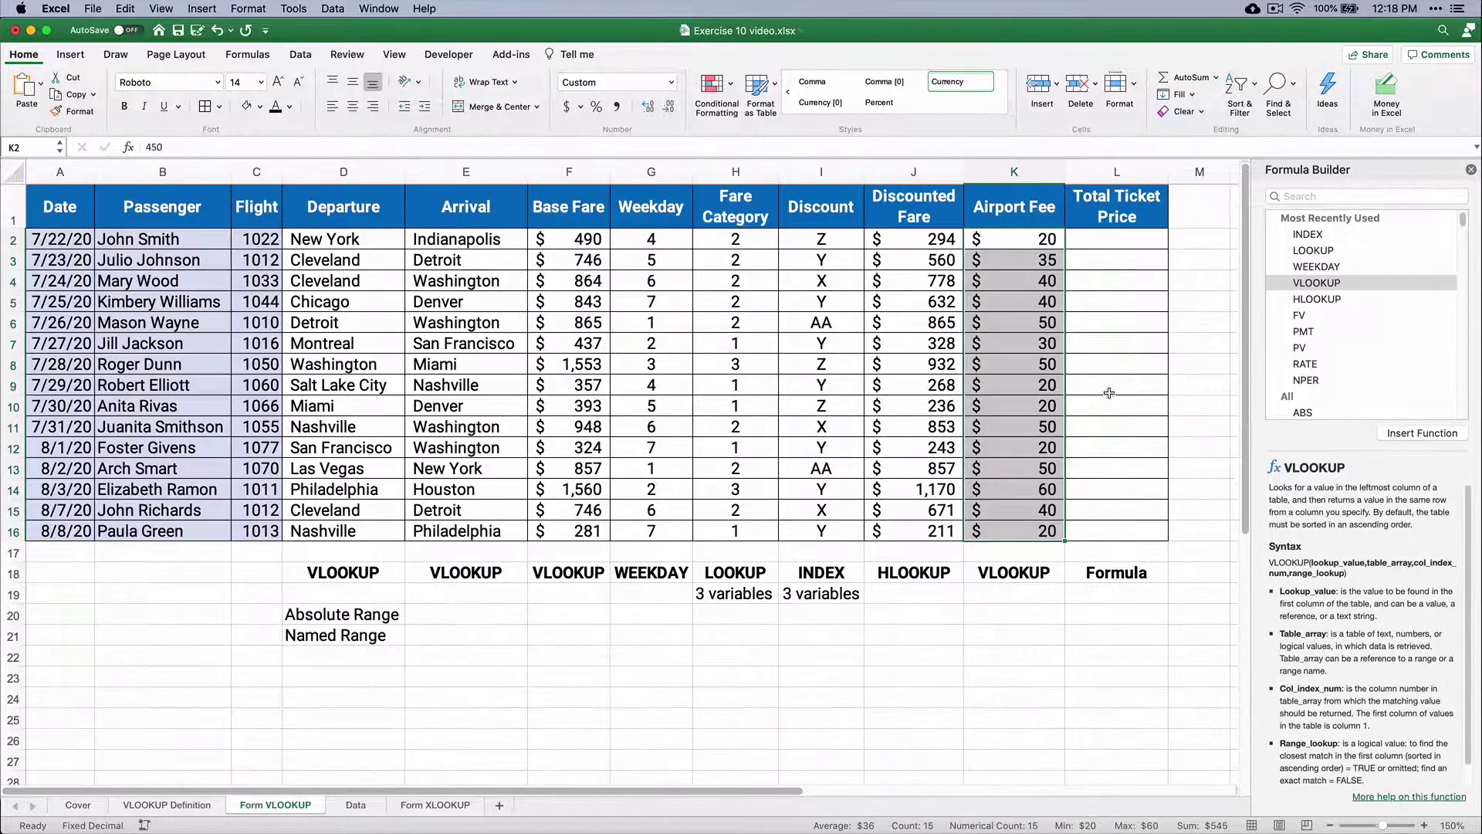
Enter the formula =J2+K2 in L2 to add discounted fare and airport fee, and fill it down the Total Ticket Price column to L16.
left_click(1108, 241)
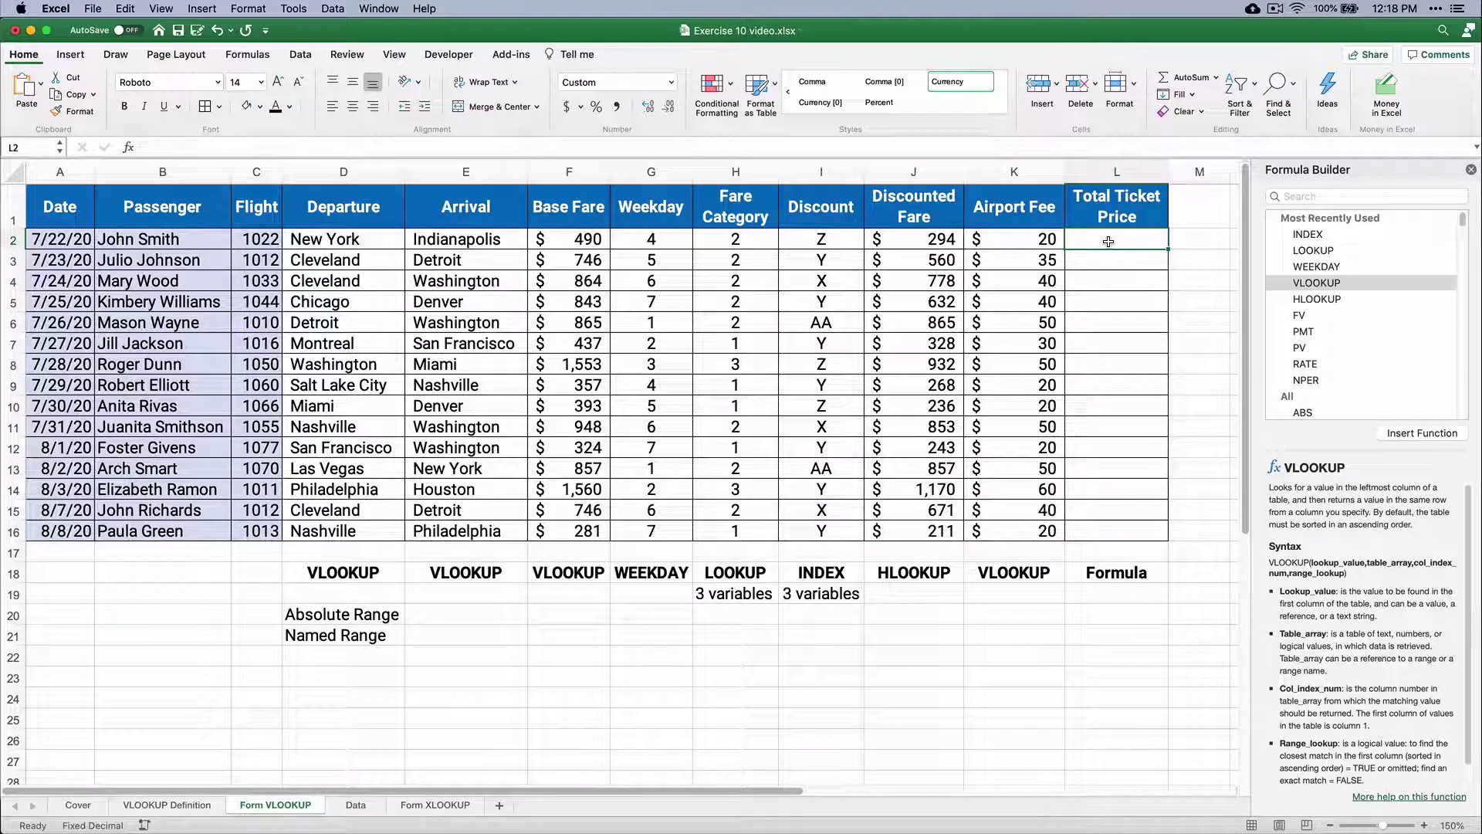
type("=")
key("Left")
key("Left")
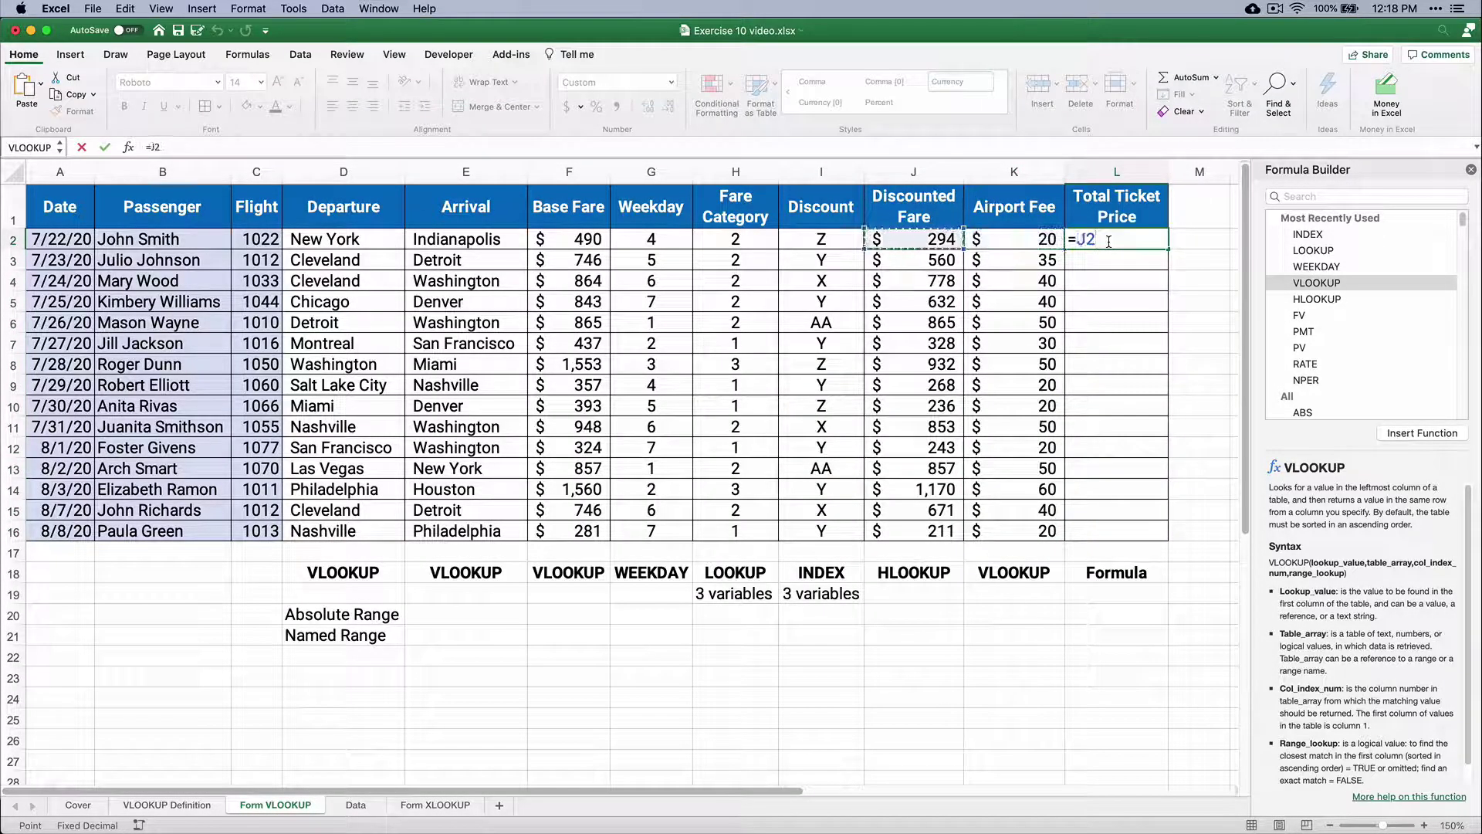
type("+")
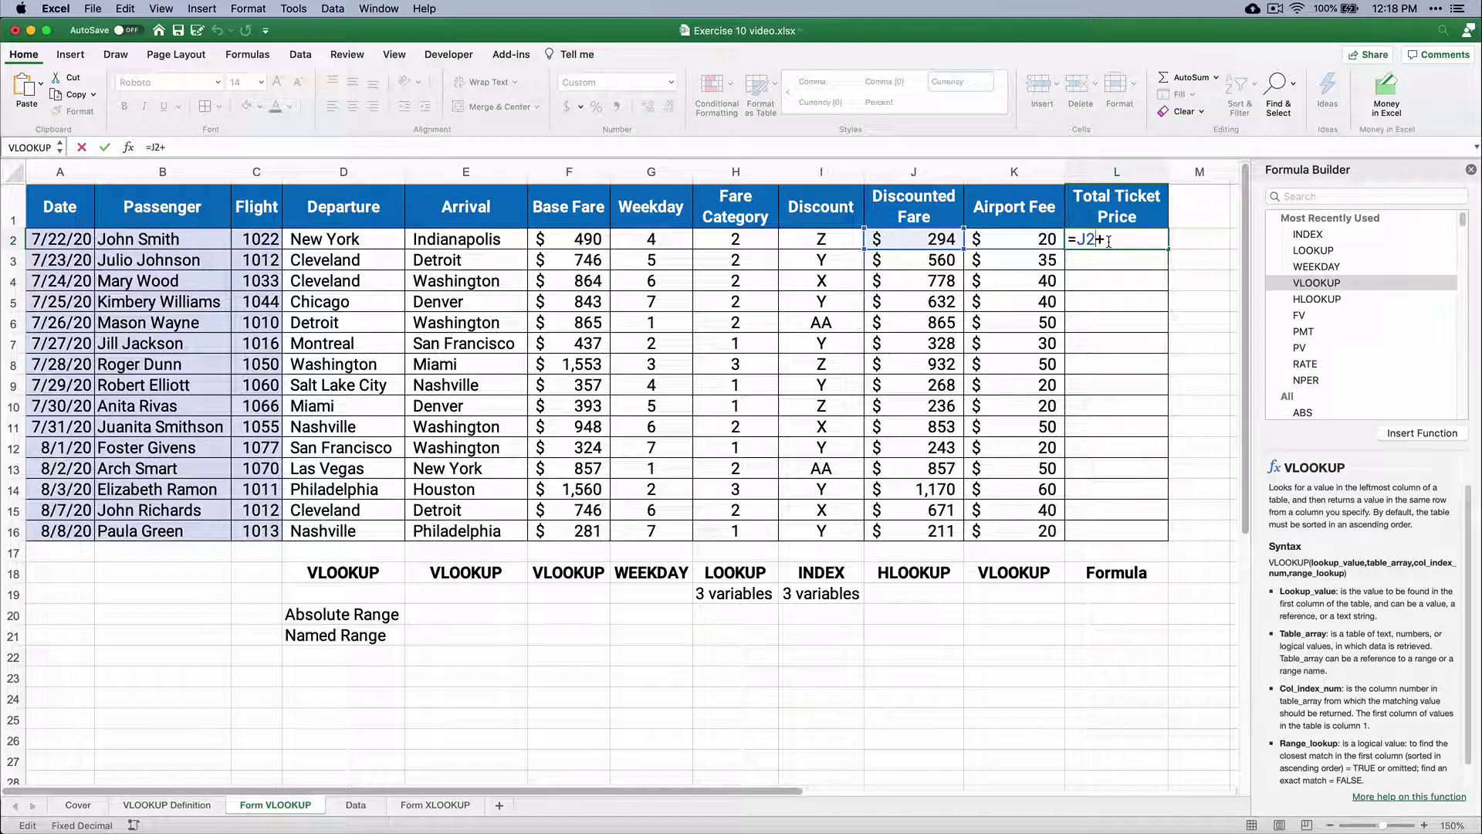
left_click(1026, 233)
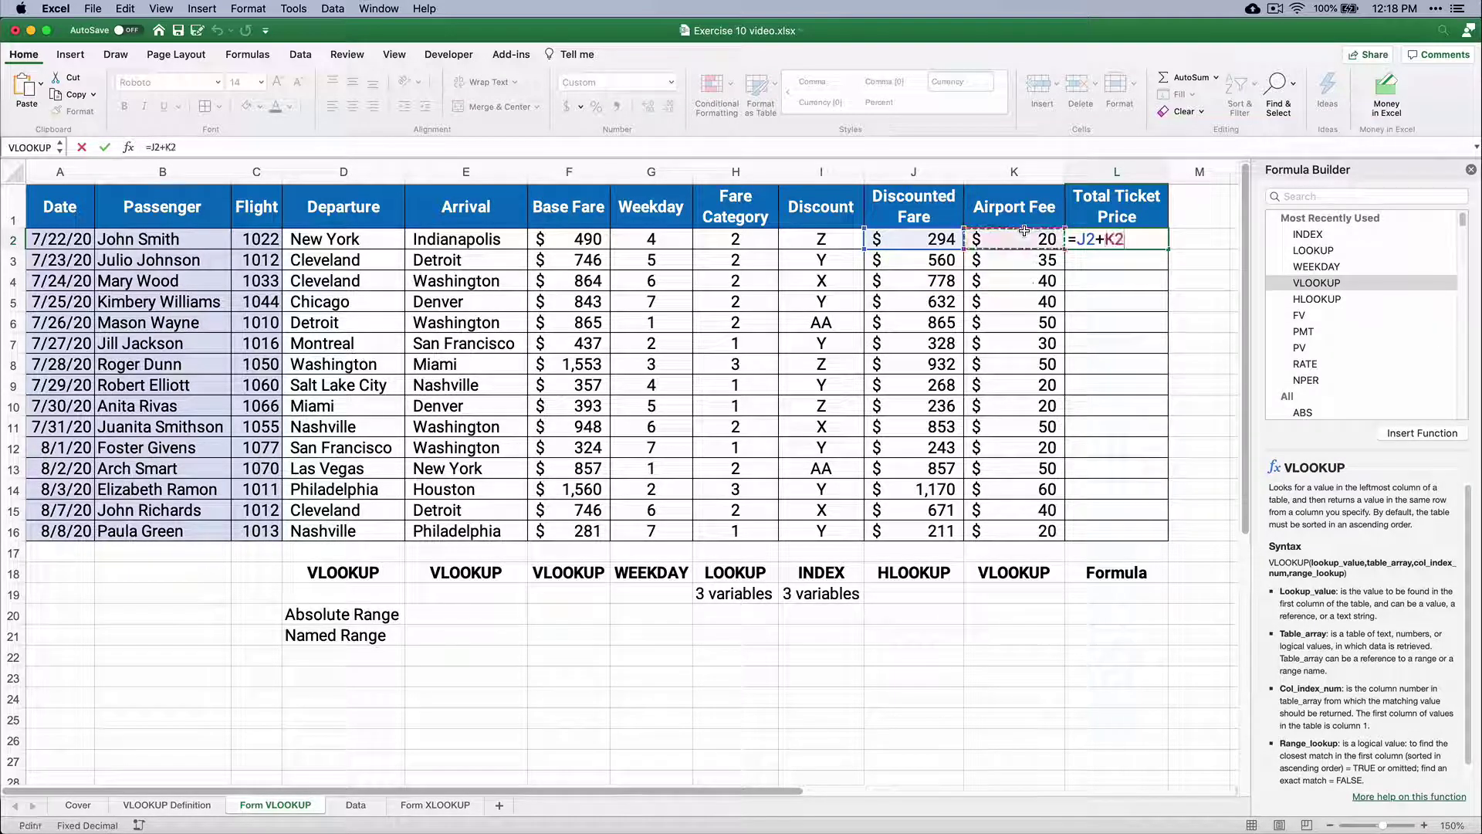
key("Return")
left_click(1092, 240)
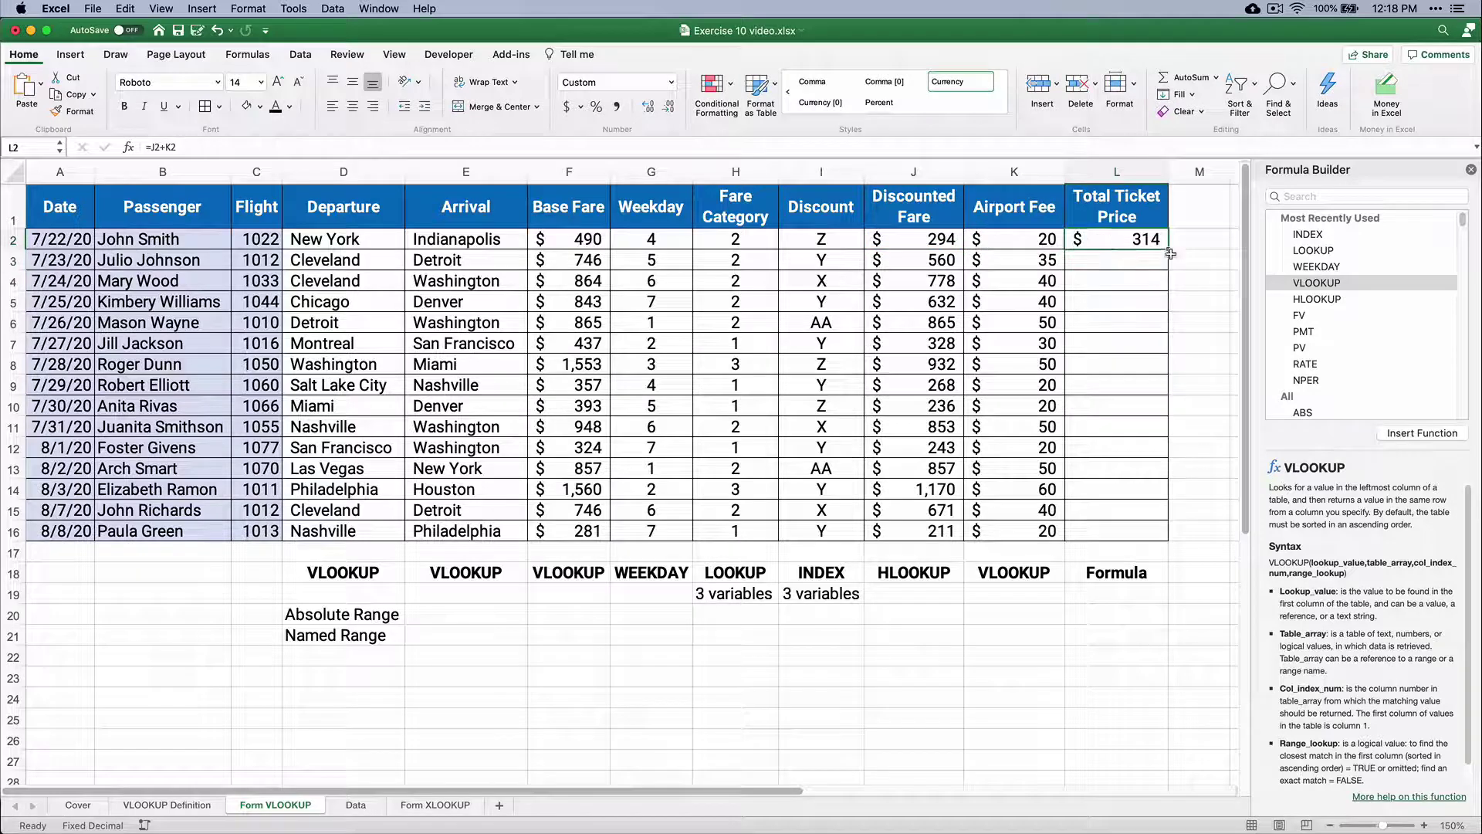
left_click_drag(1168, 249, 1128, 534)
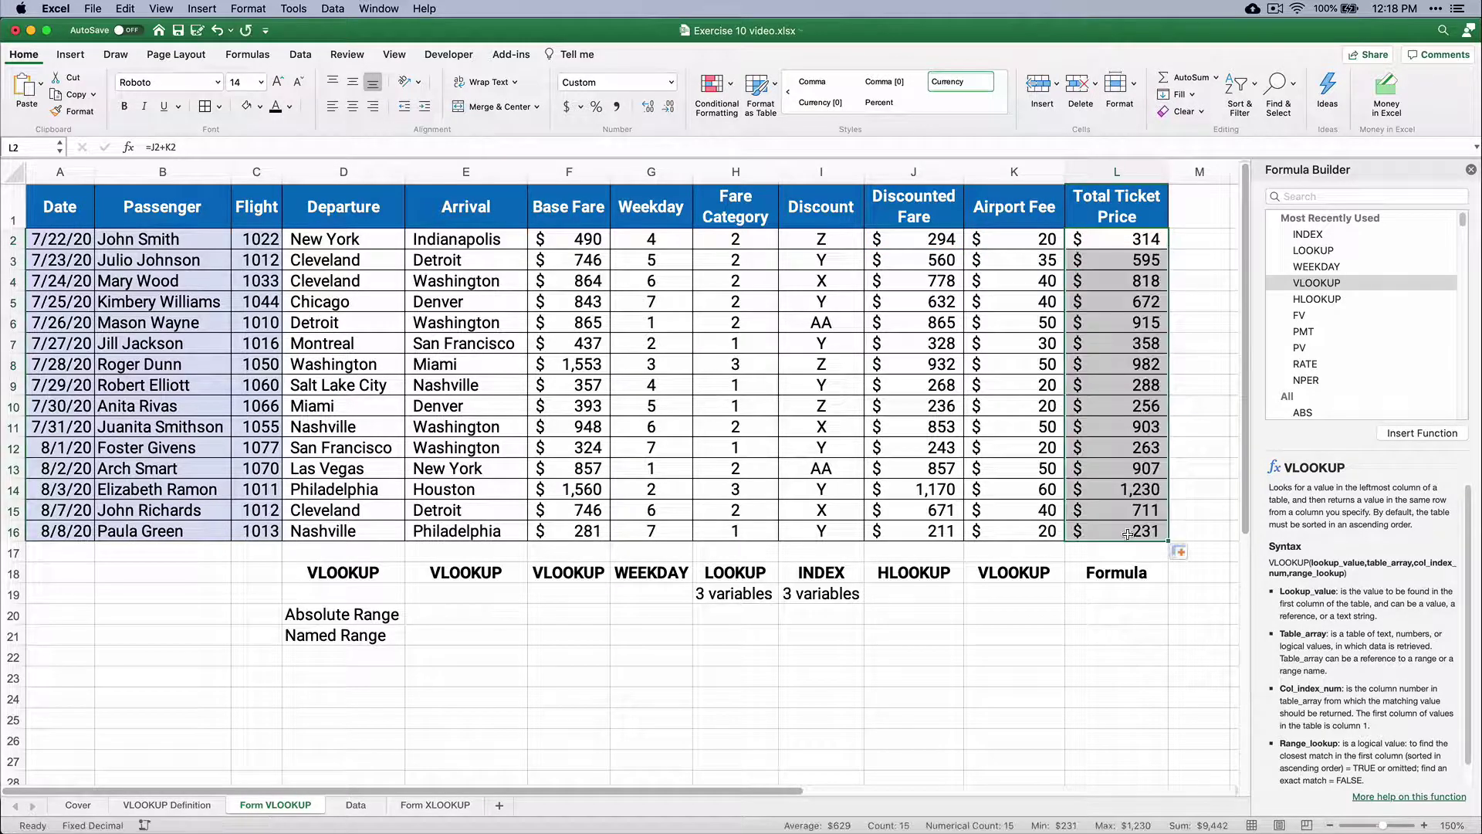